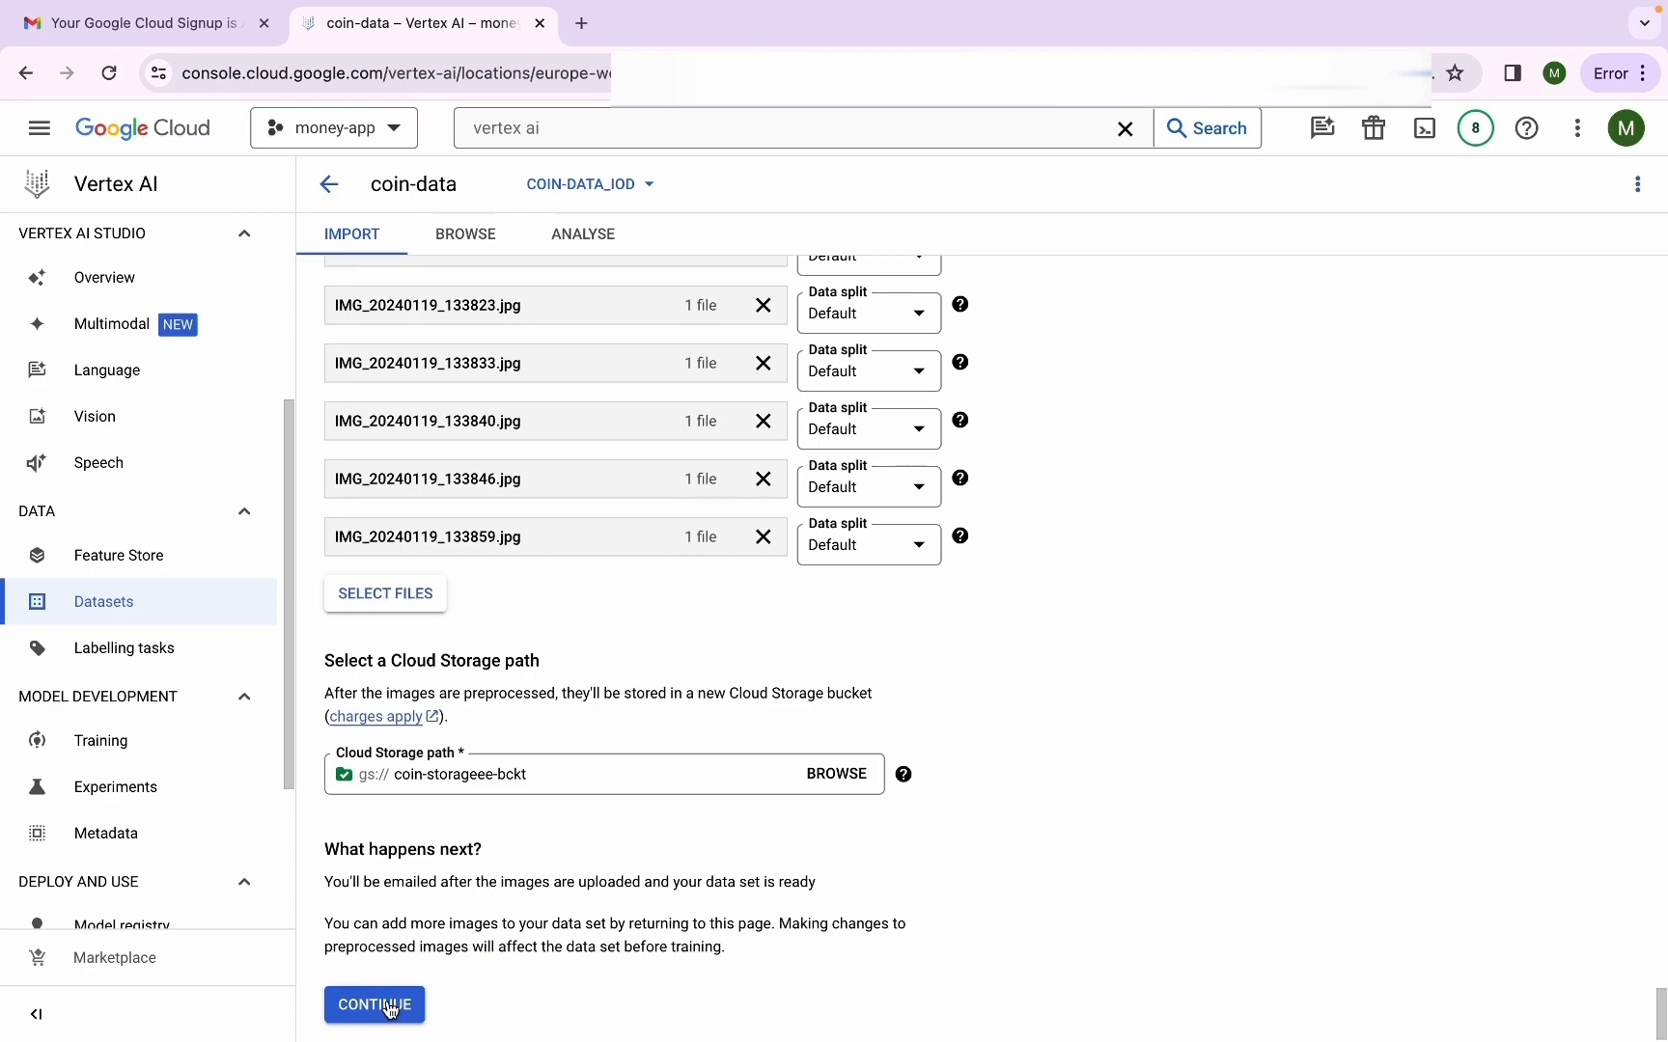
Continue the coin-data image import, and draw a bounding box around the two-tone coin directly below the labelled 5p coin
click(388, 1004)
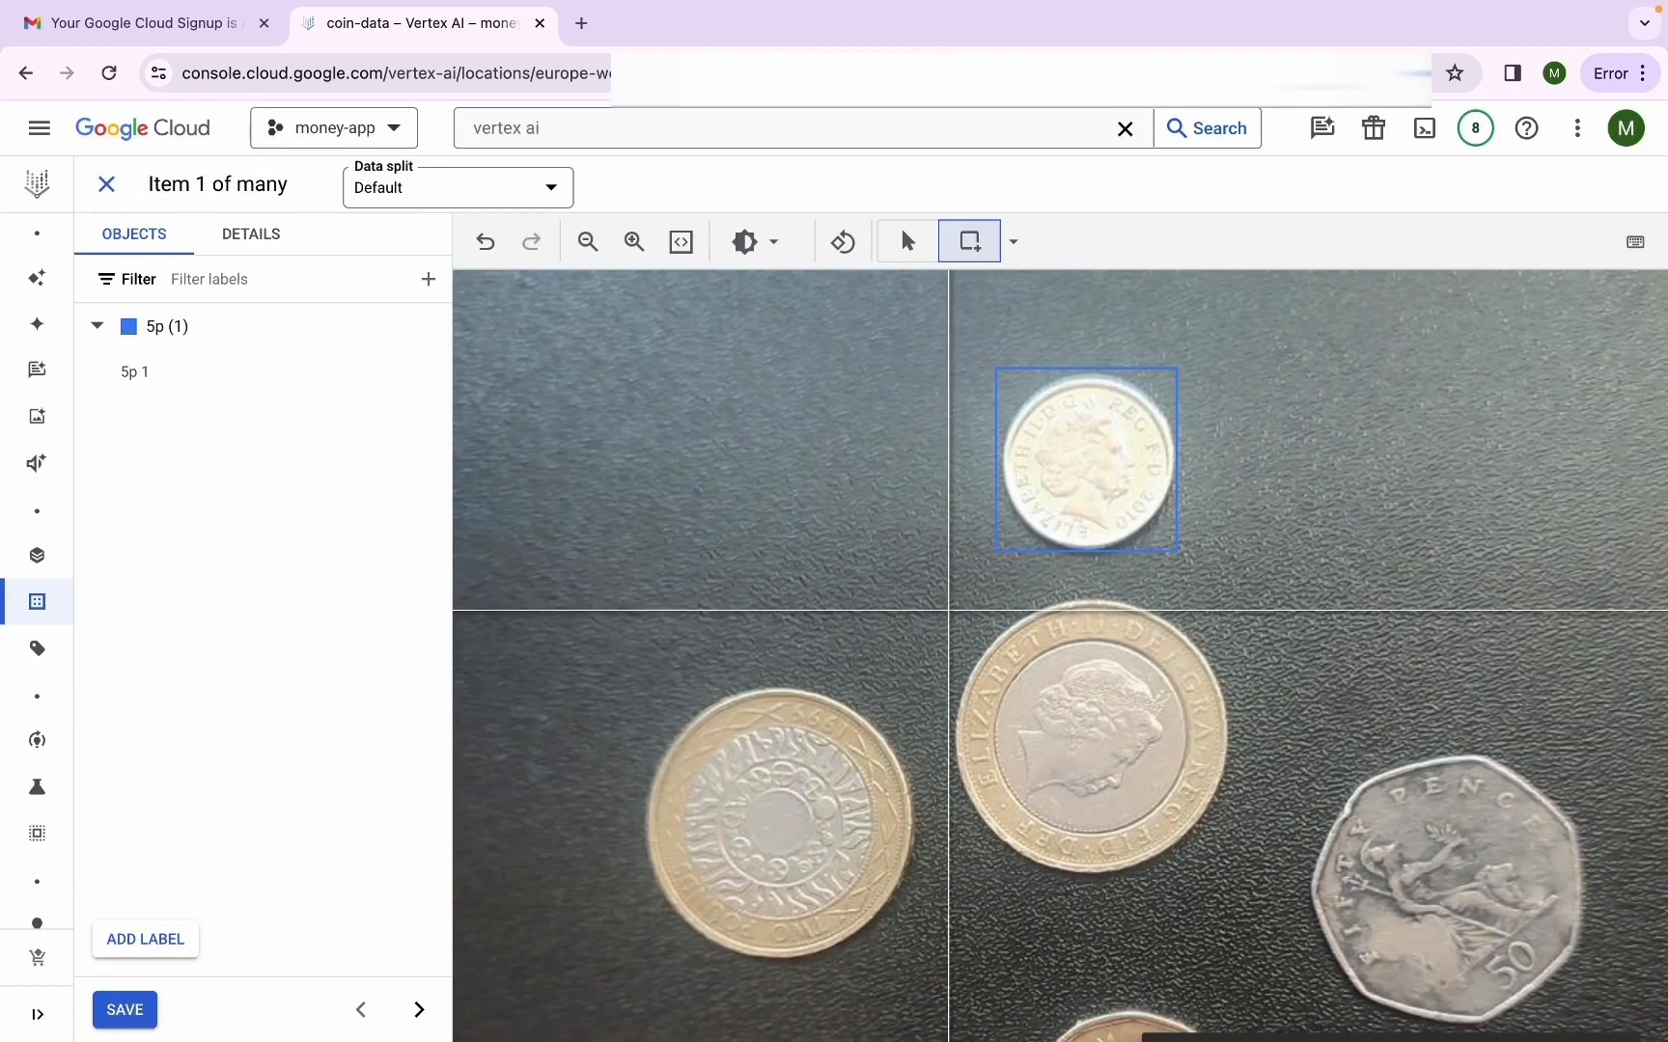
drag(947, 595, 1241, 874)
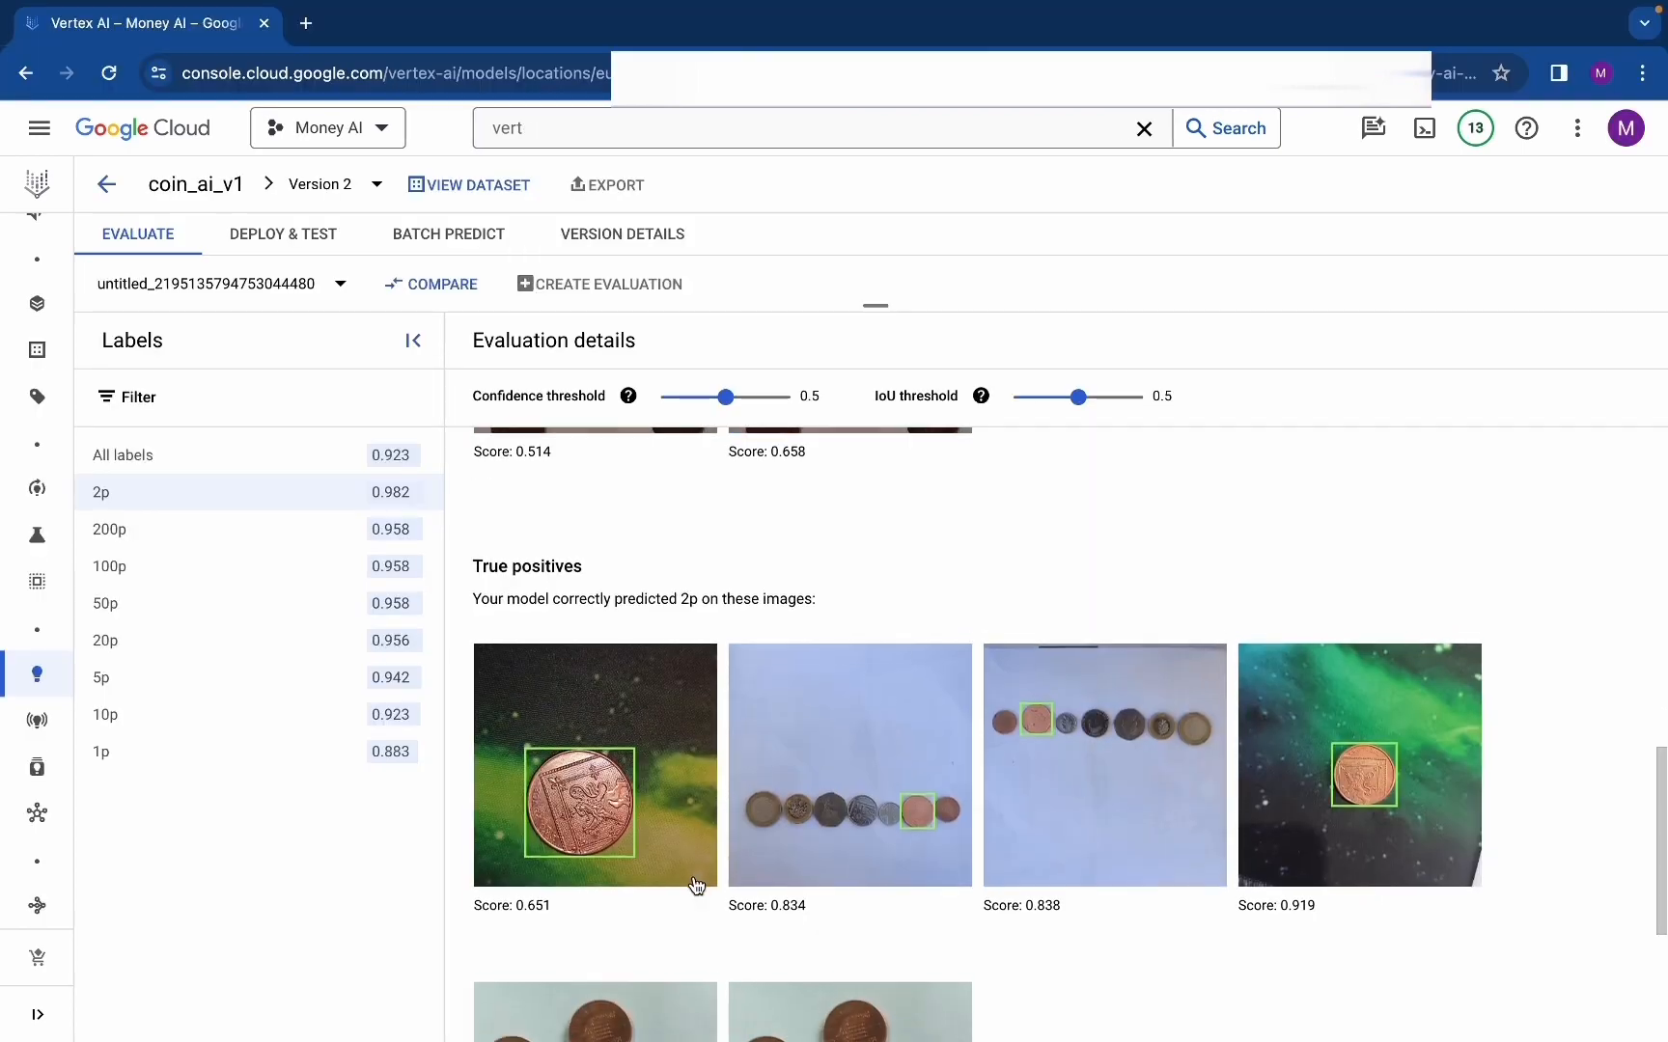
Examine the true-positive images for the 2p label in the coin_ai_v1 Version 2 evaluation
scroll(693, 859, down, 2)
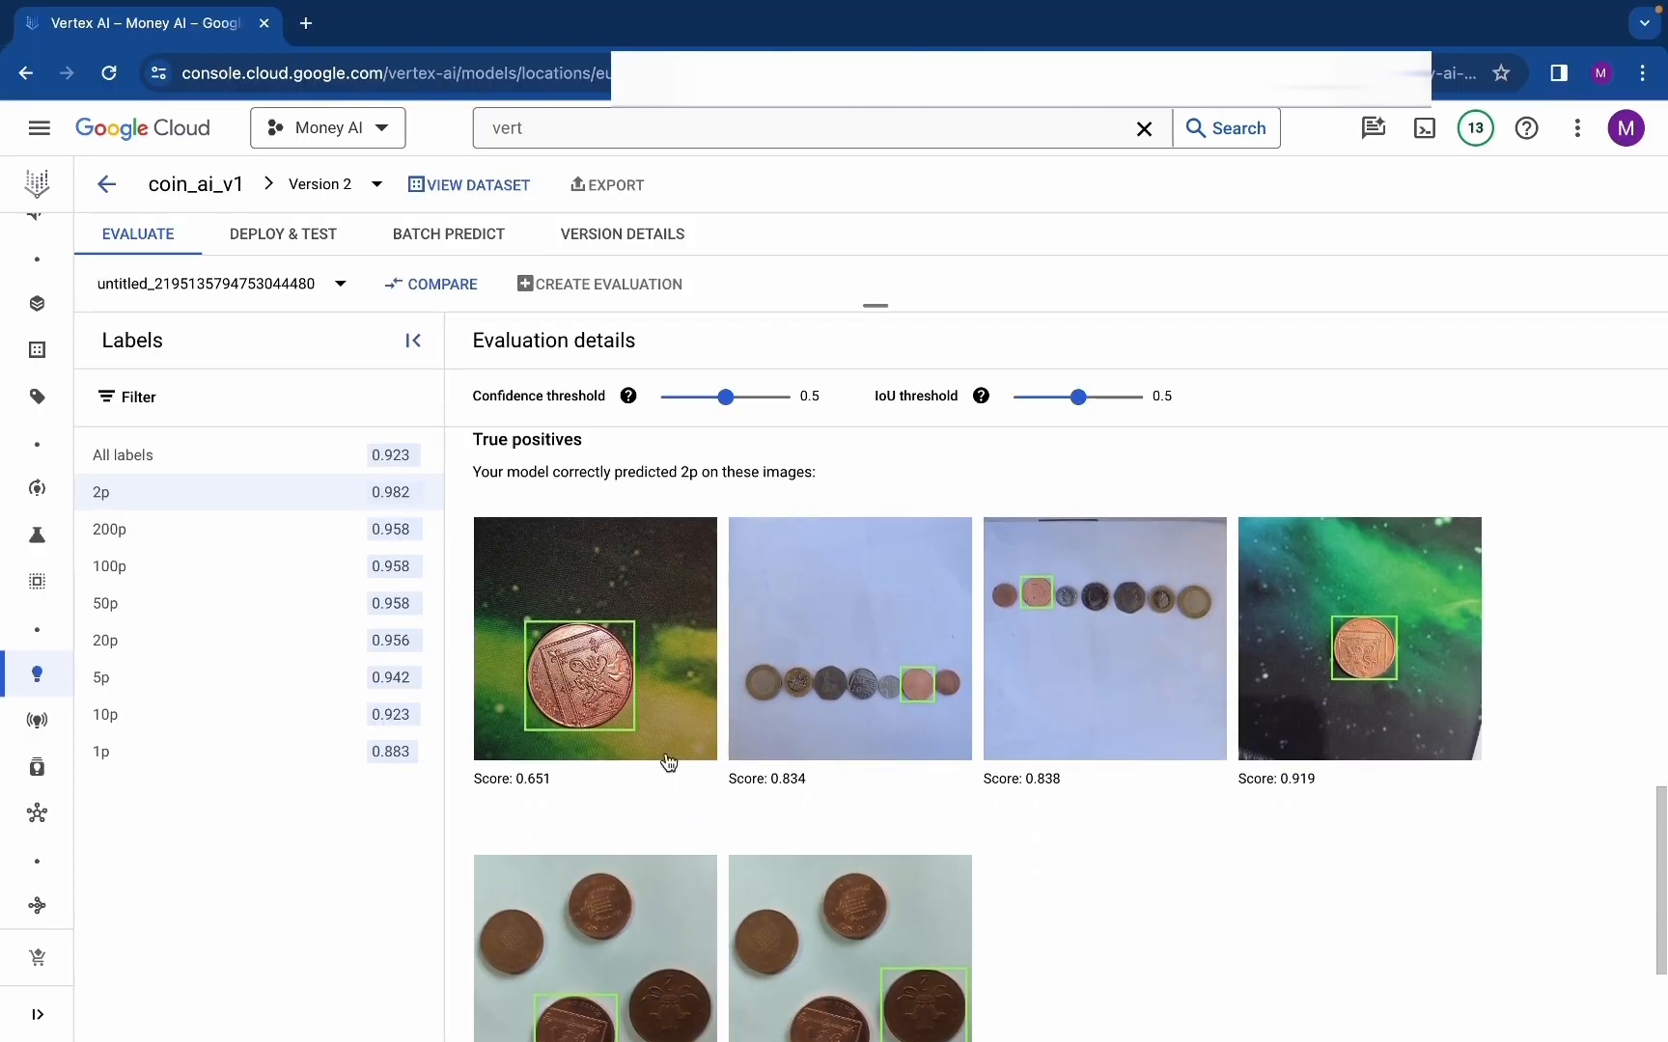
click(657, 680)
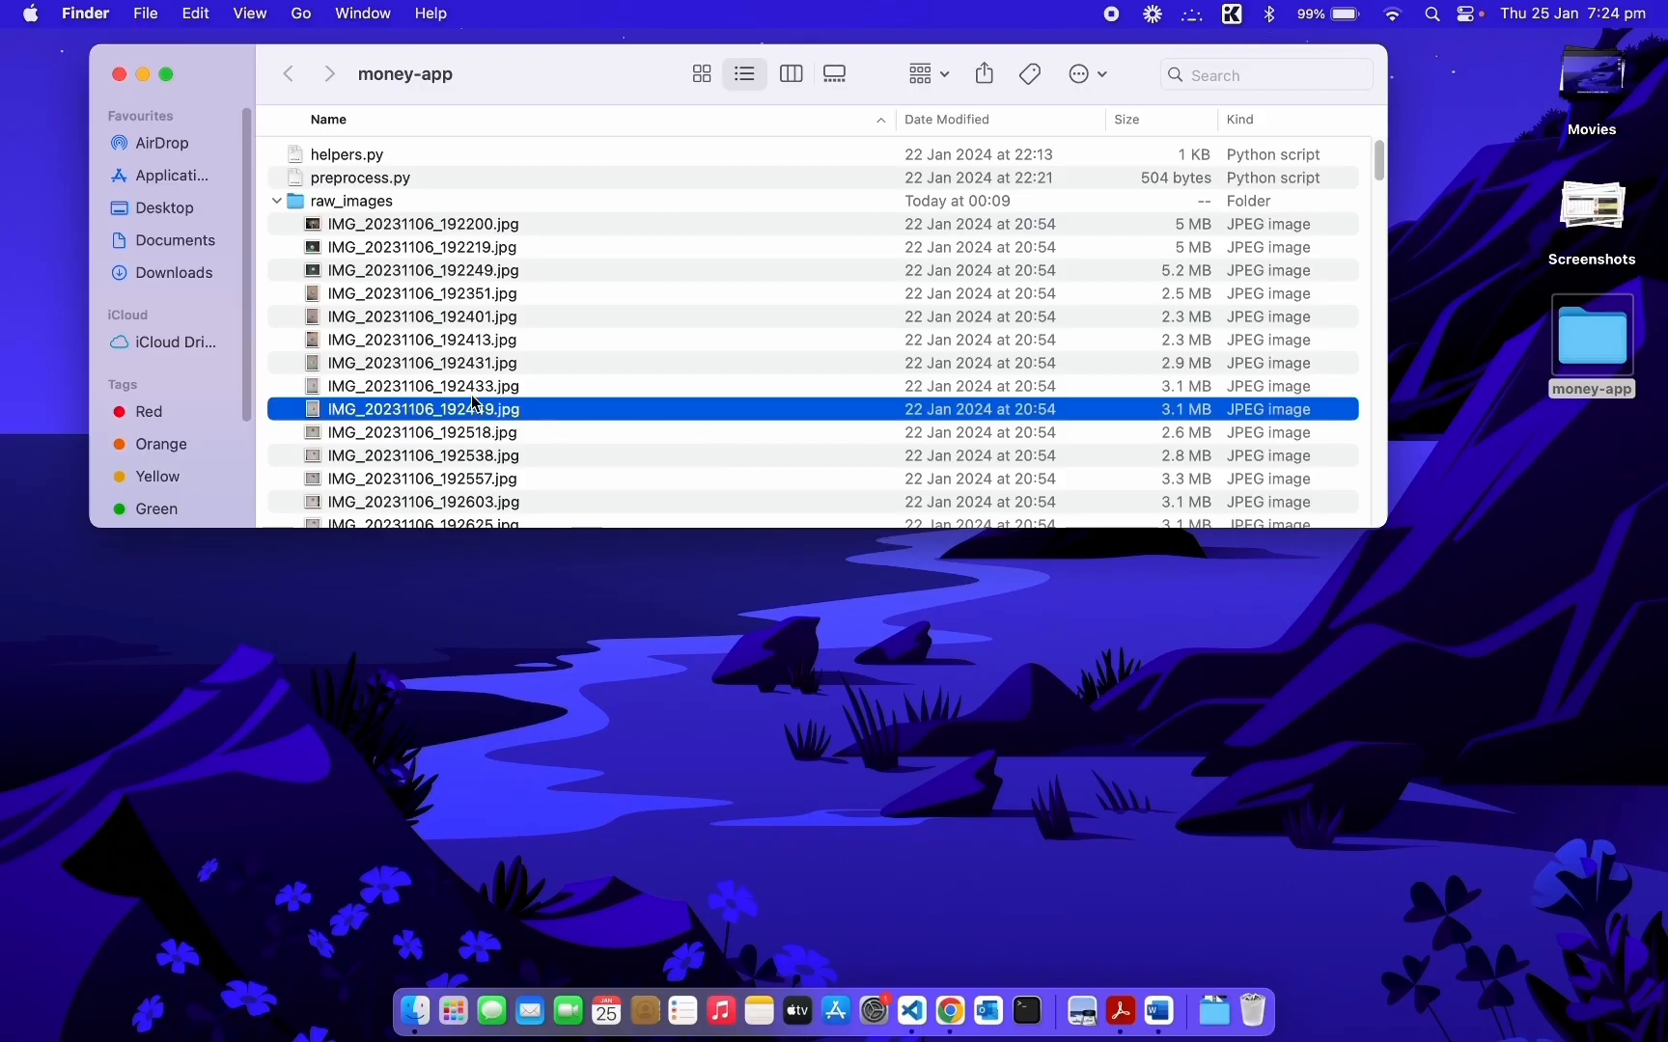
Look through the raw_images folder of money-app in Finder, previewing several coin photos such as IMG_20231106_192847.jpg and IMG_20240119_132615.jpg
click(504, 483)
scroll(473, 452, down, 5)
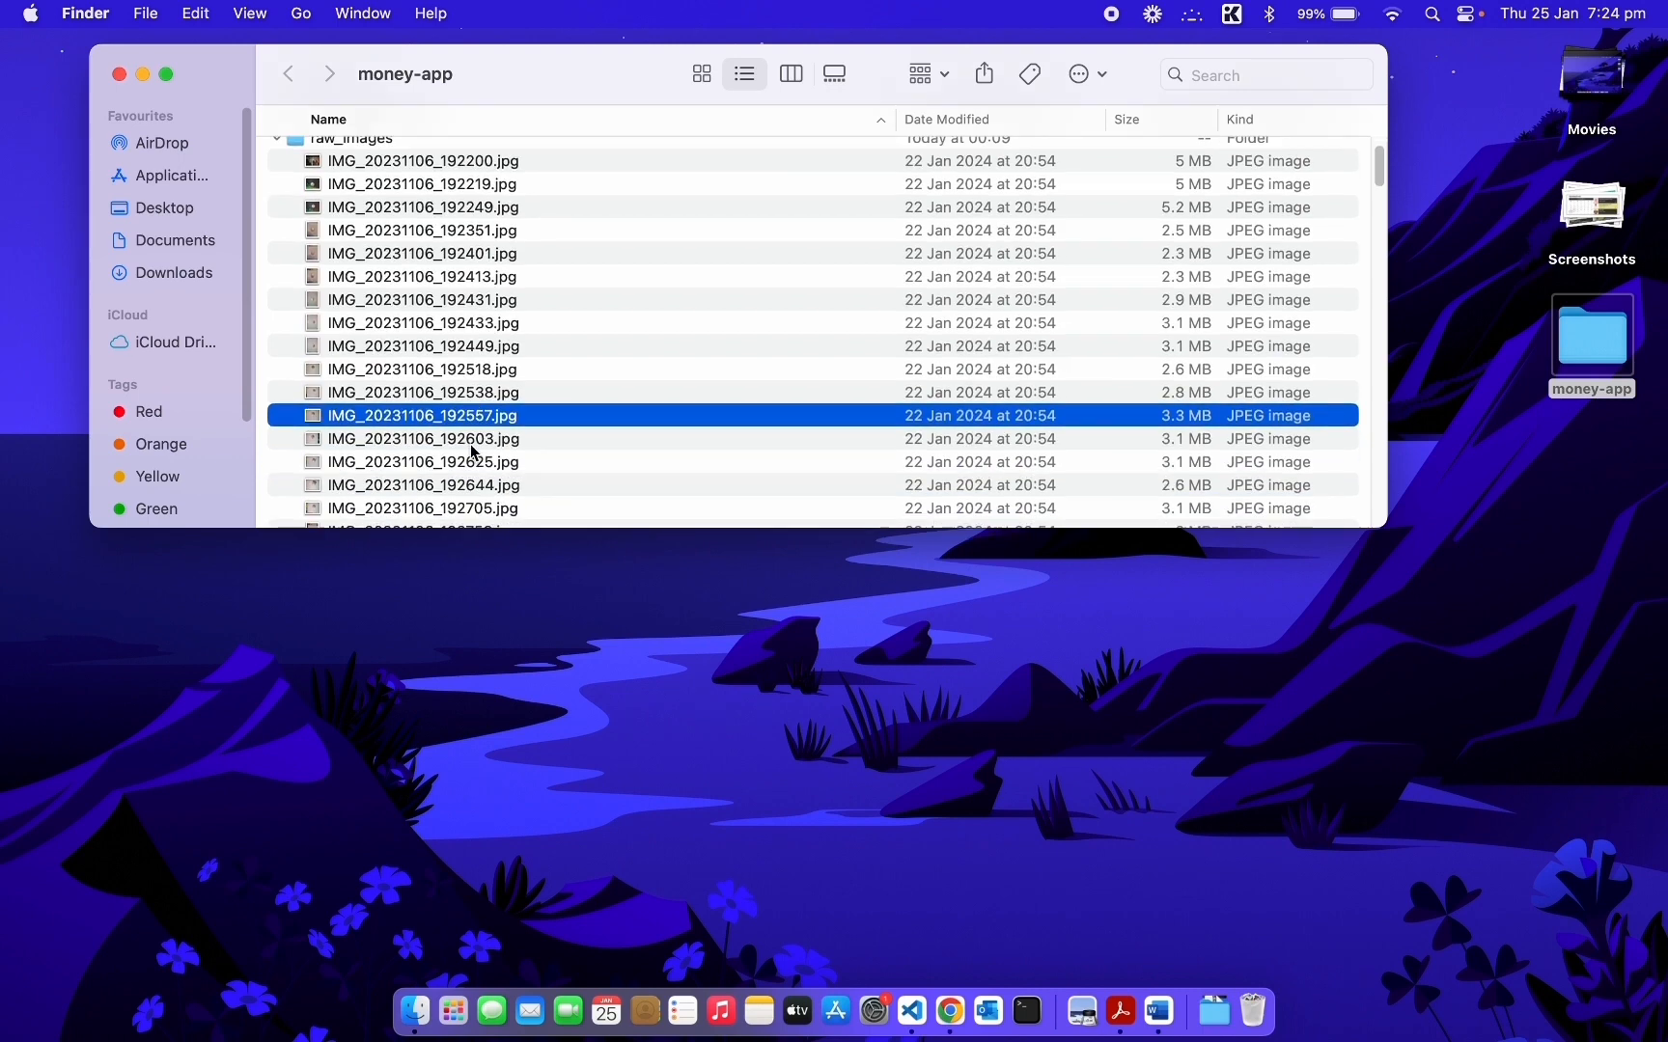
scroll(473, 451, down, 5)
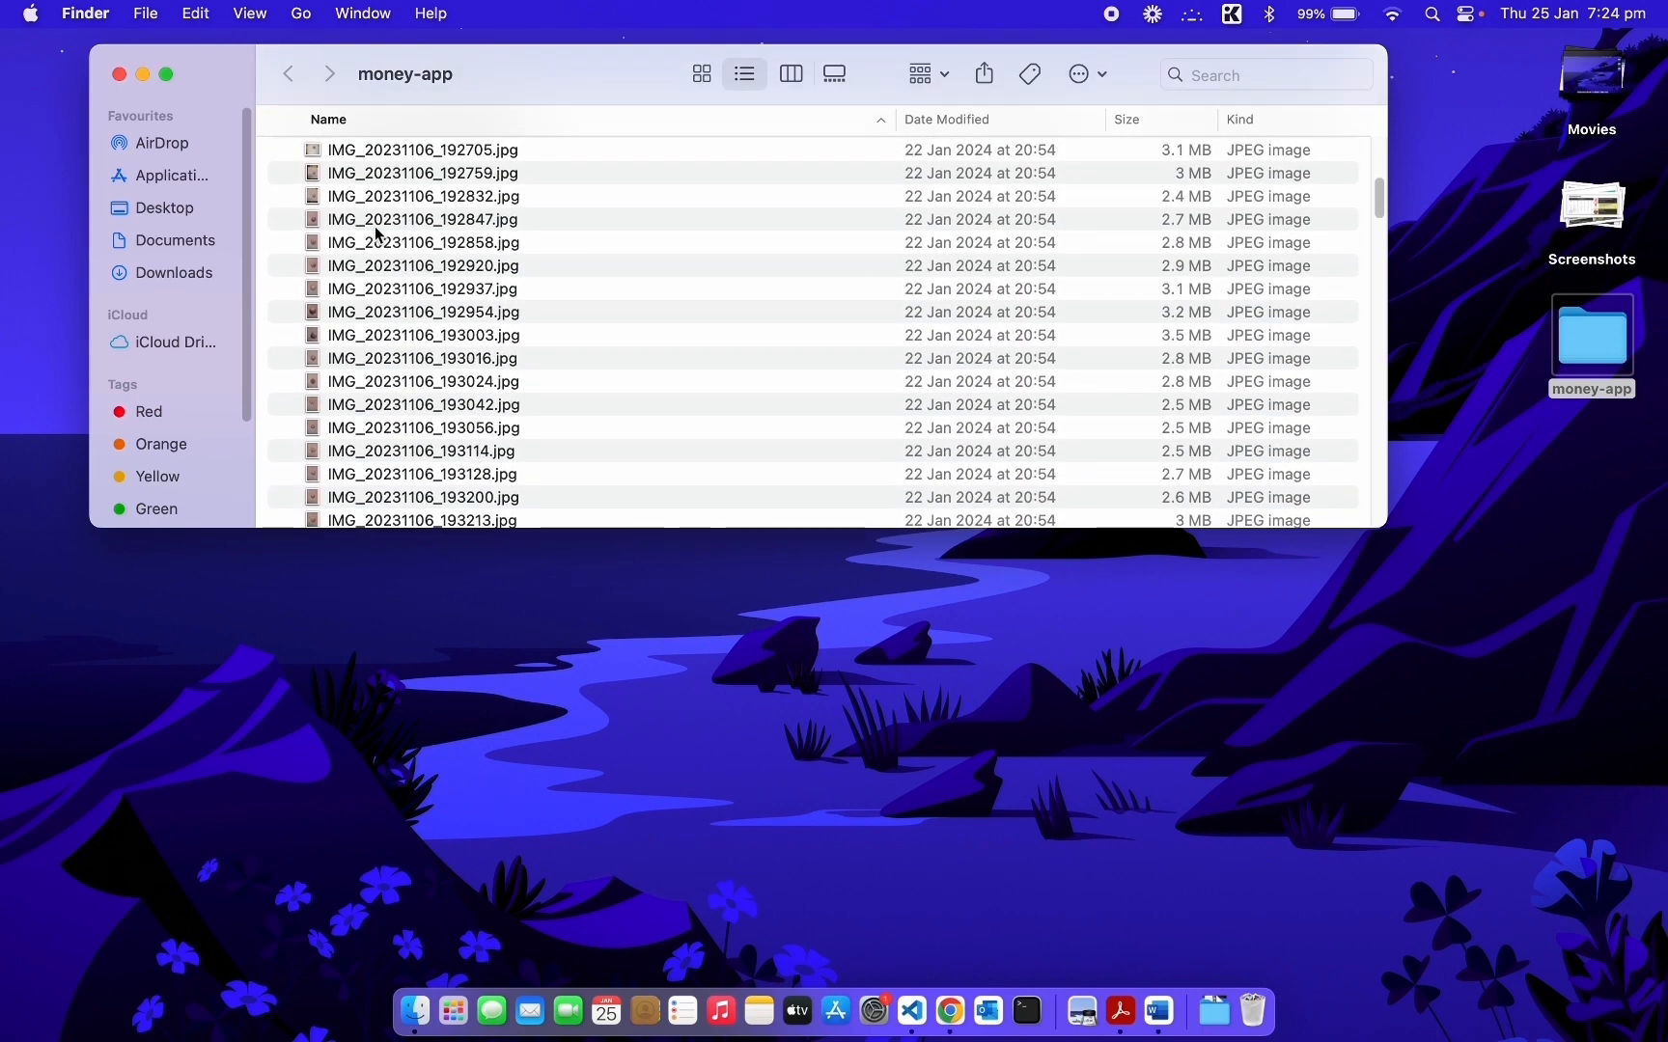
double_click(384, 220)
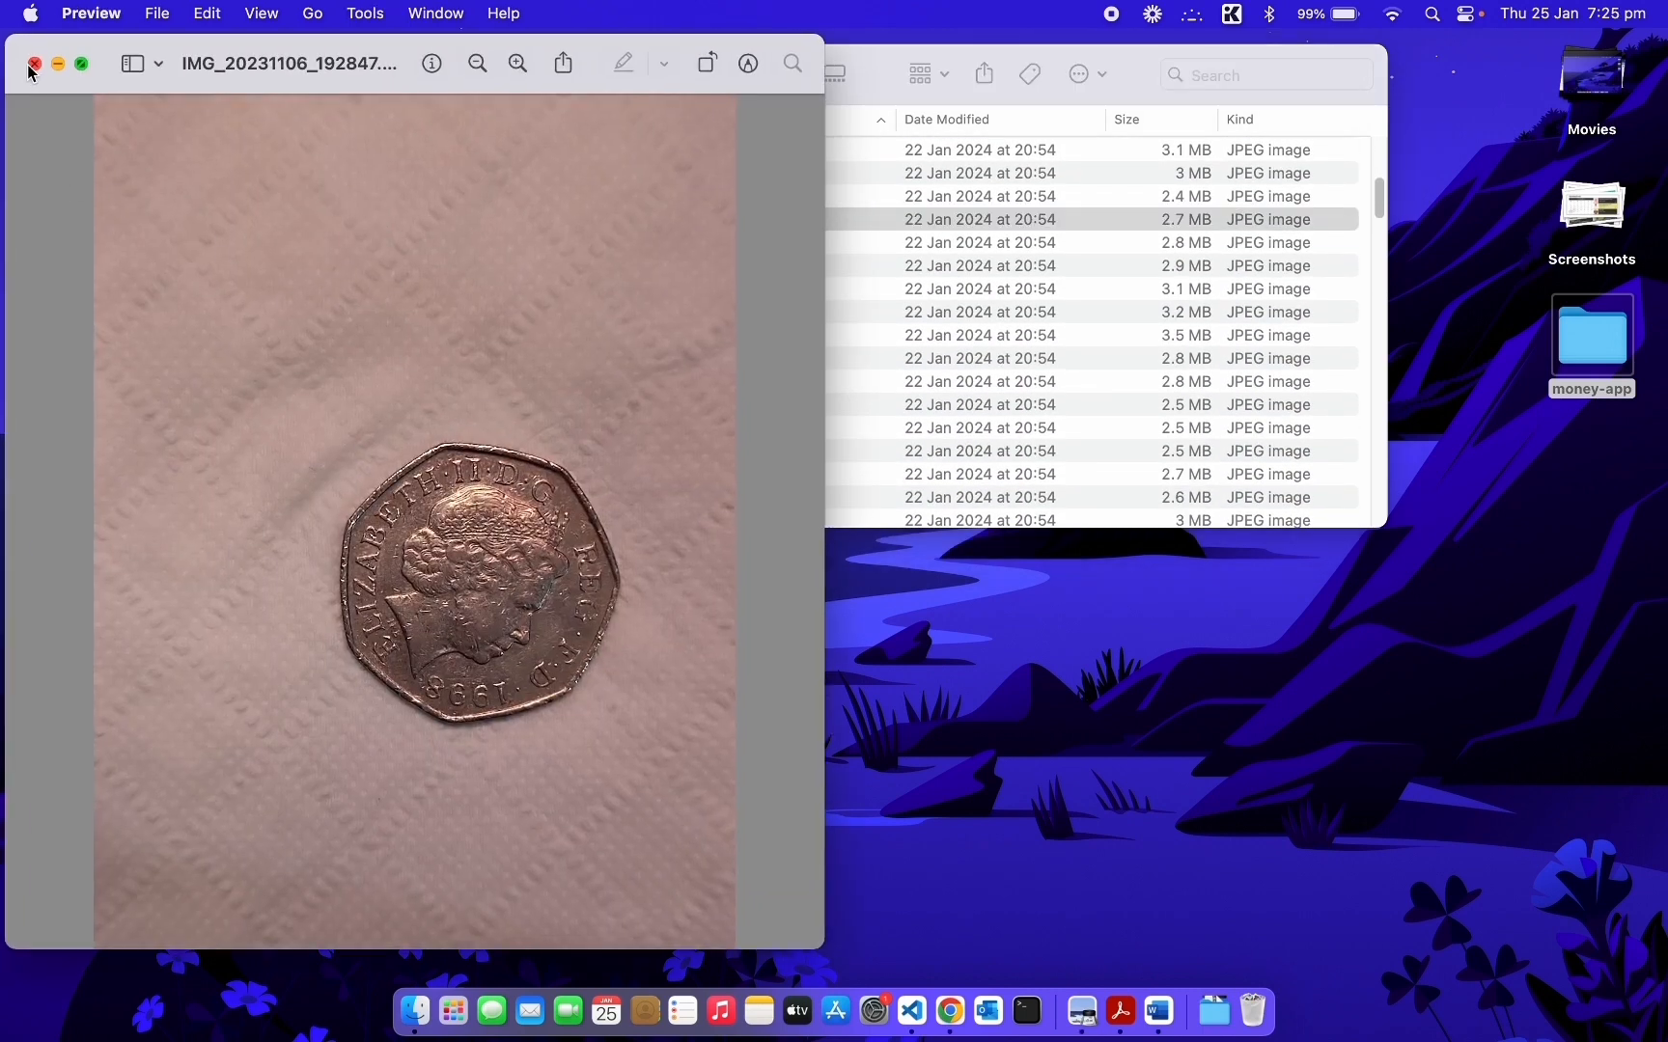
click(32, 64)
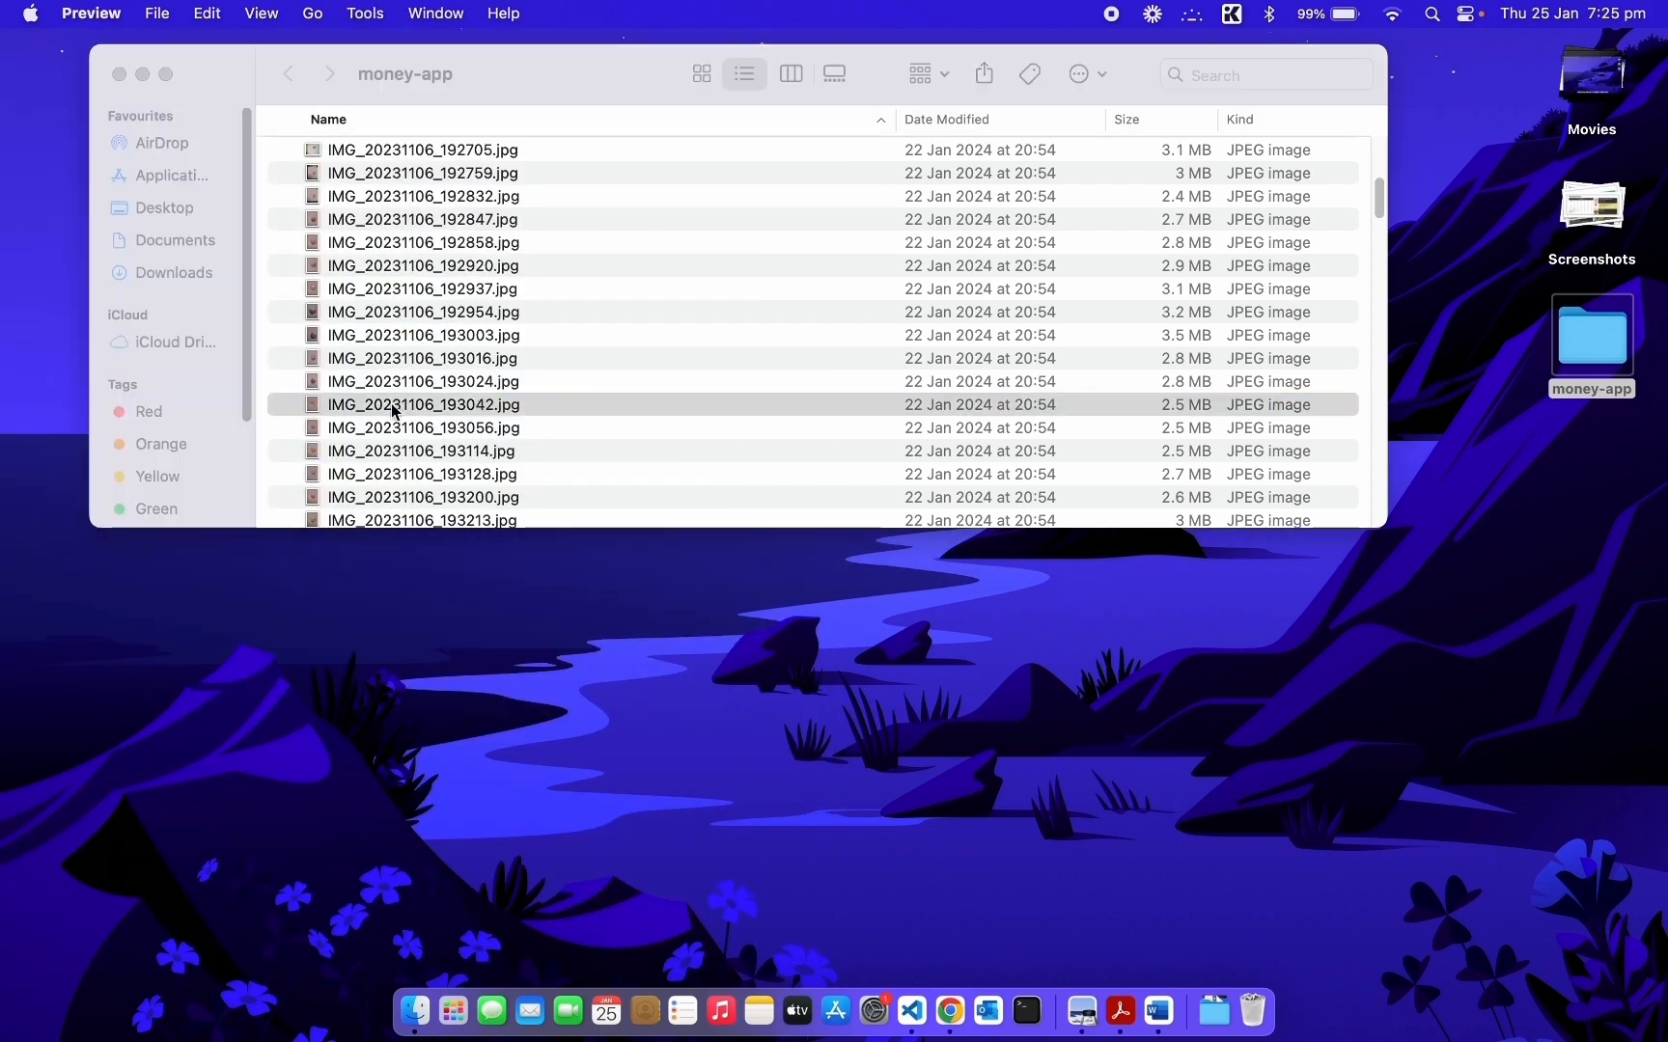
double_click(399, 407)
click(34, 65)
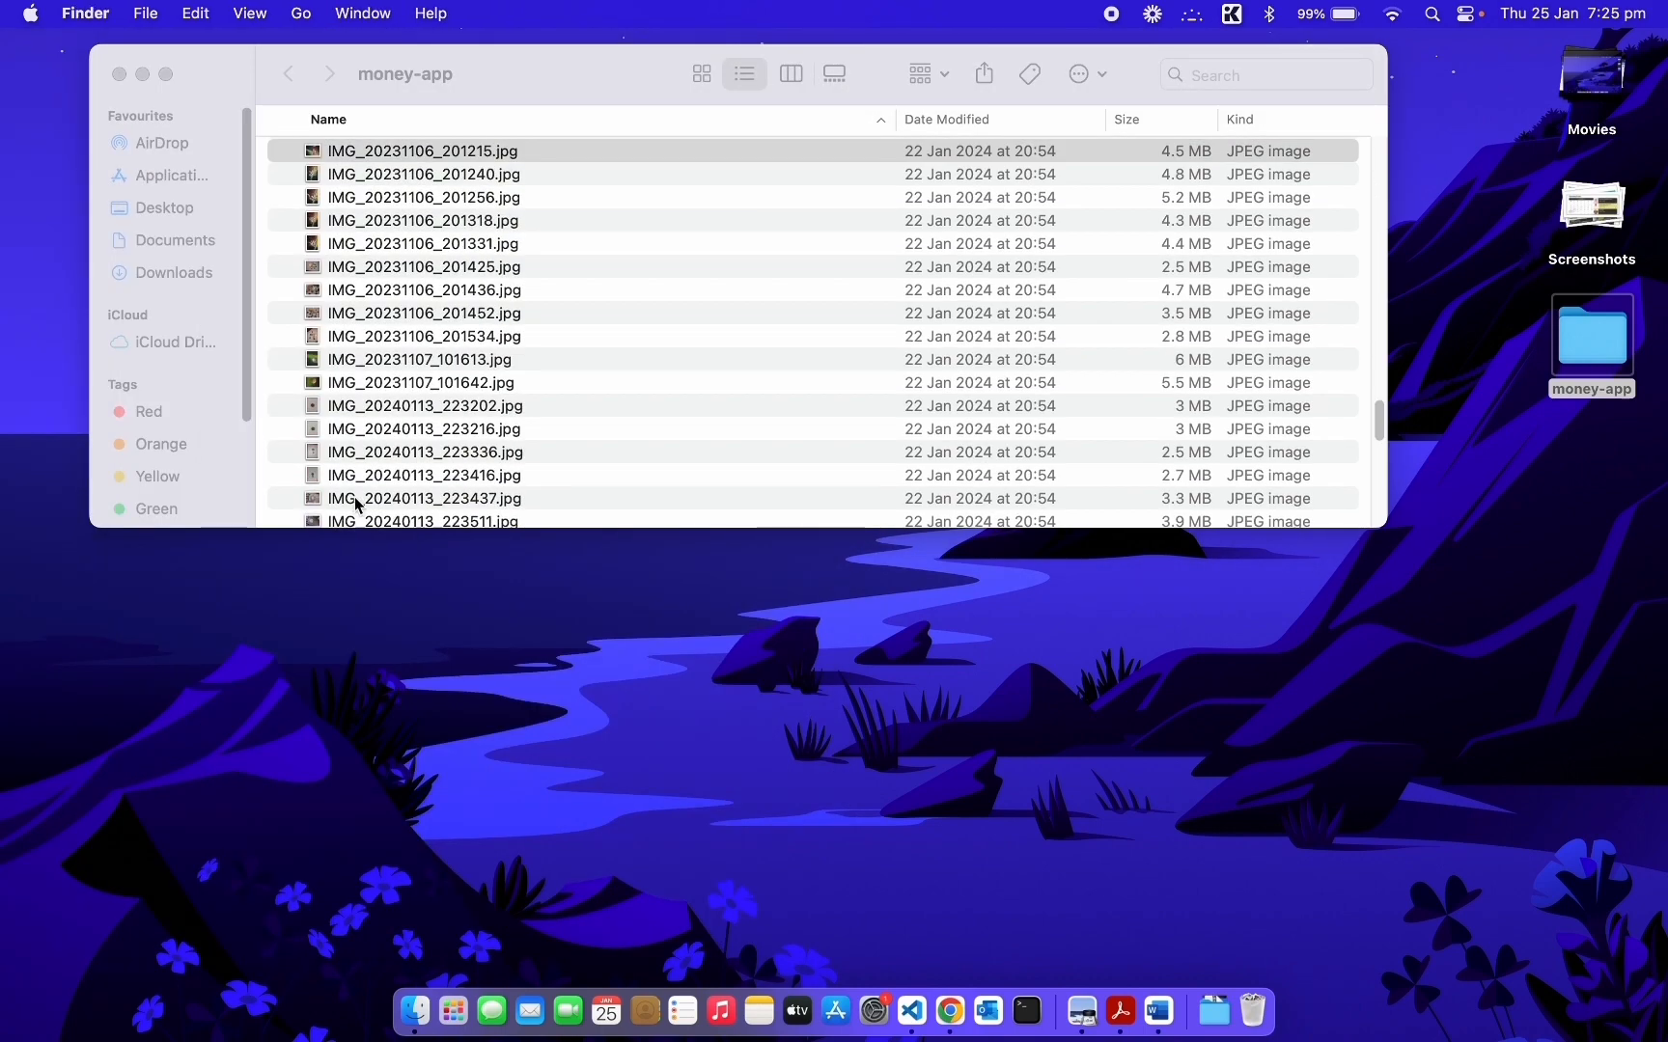
double_click(349, 502)
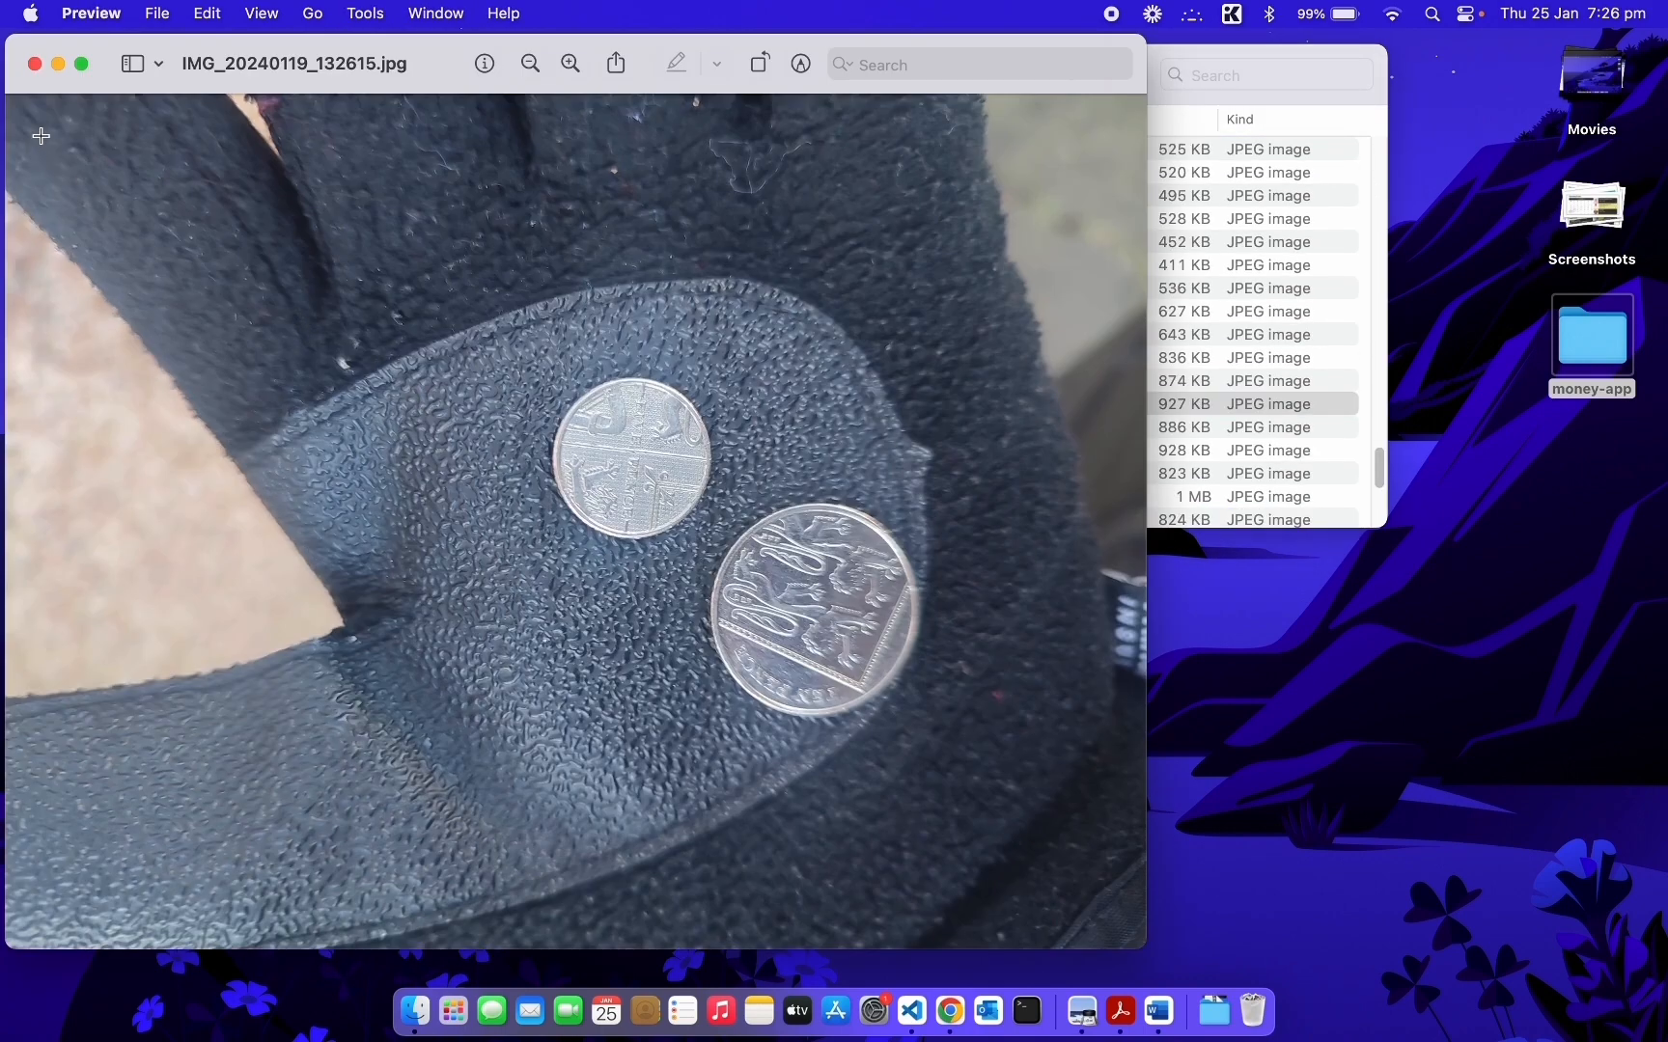
click(34, 65)
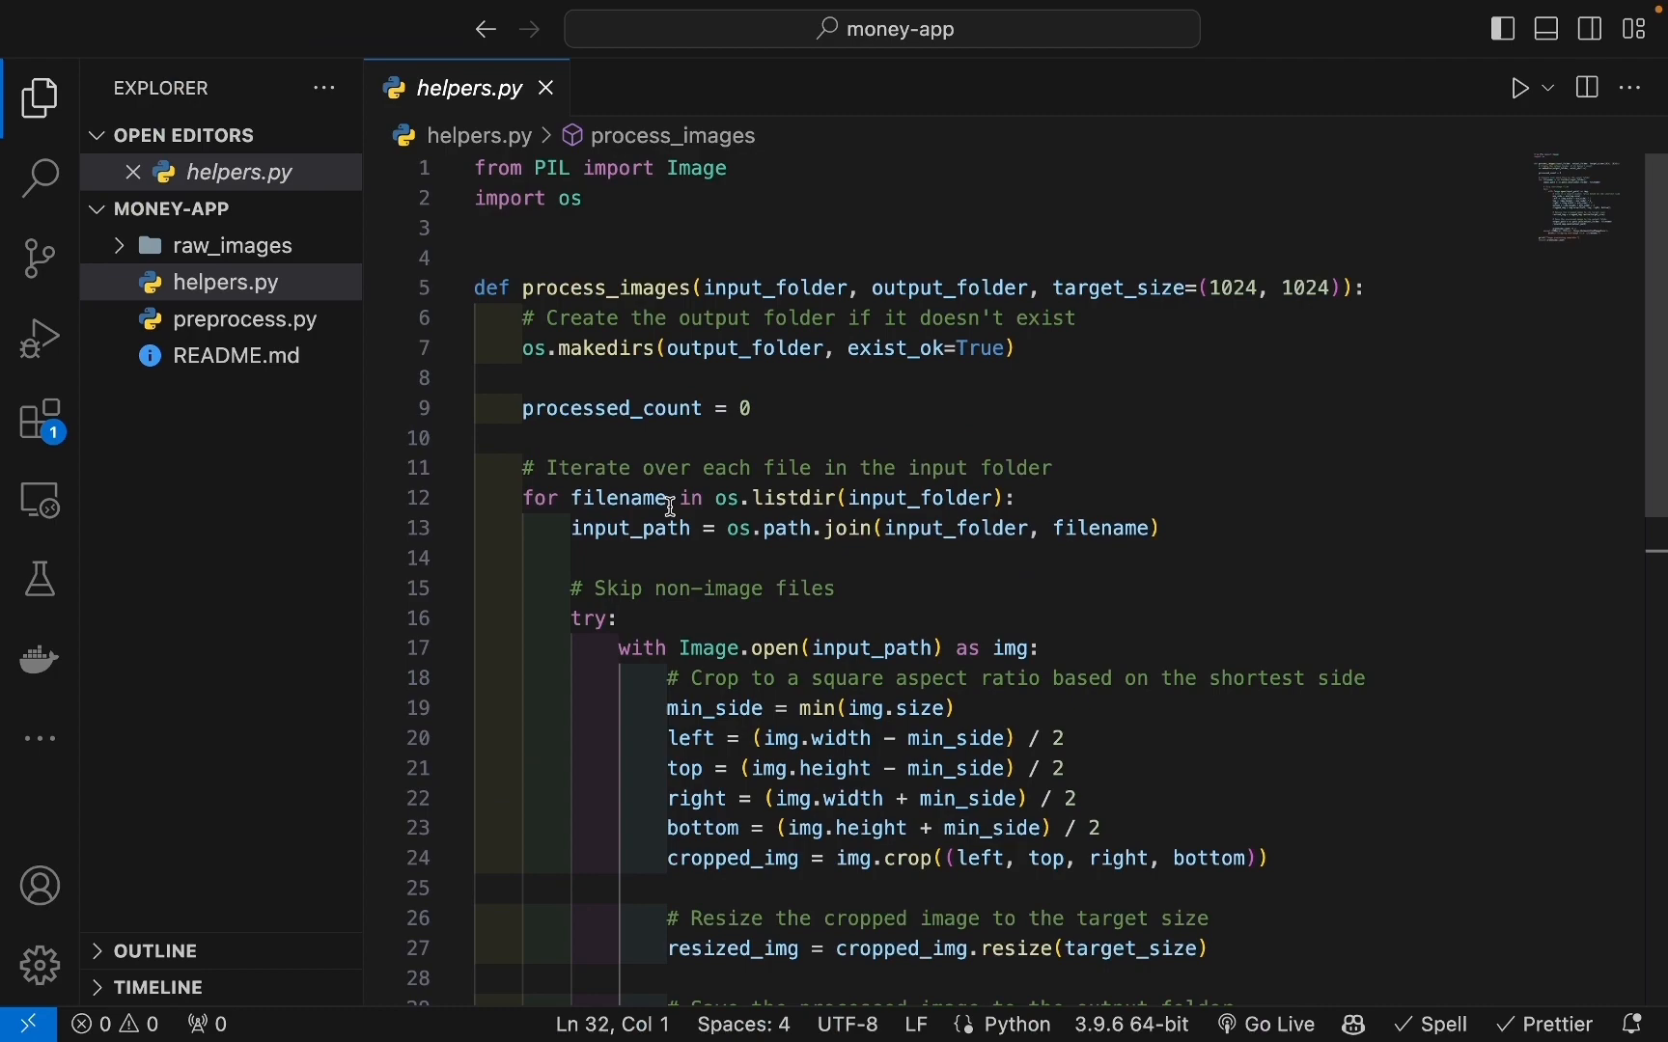
Examine the process_images function in helpers.py in VS Code, focusing on the square-crop, resize and save code
scroll(681, 495, down, 5)
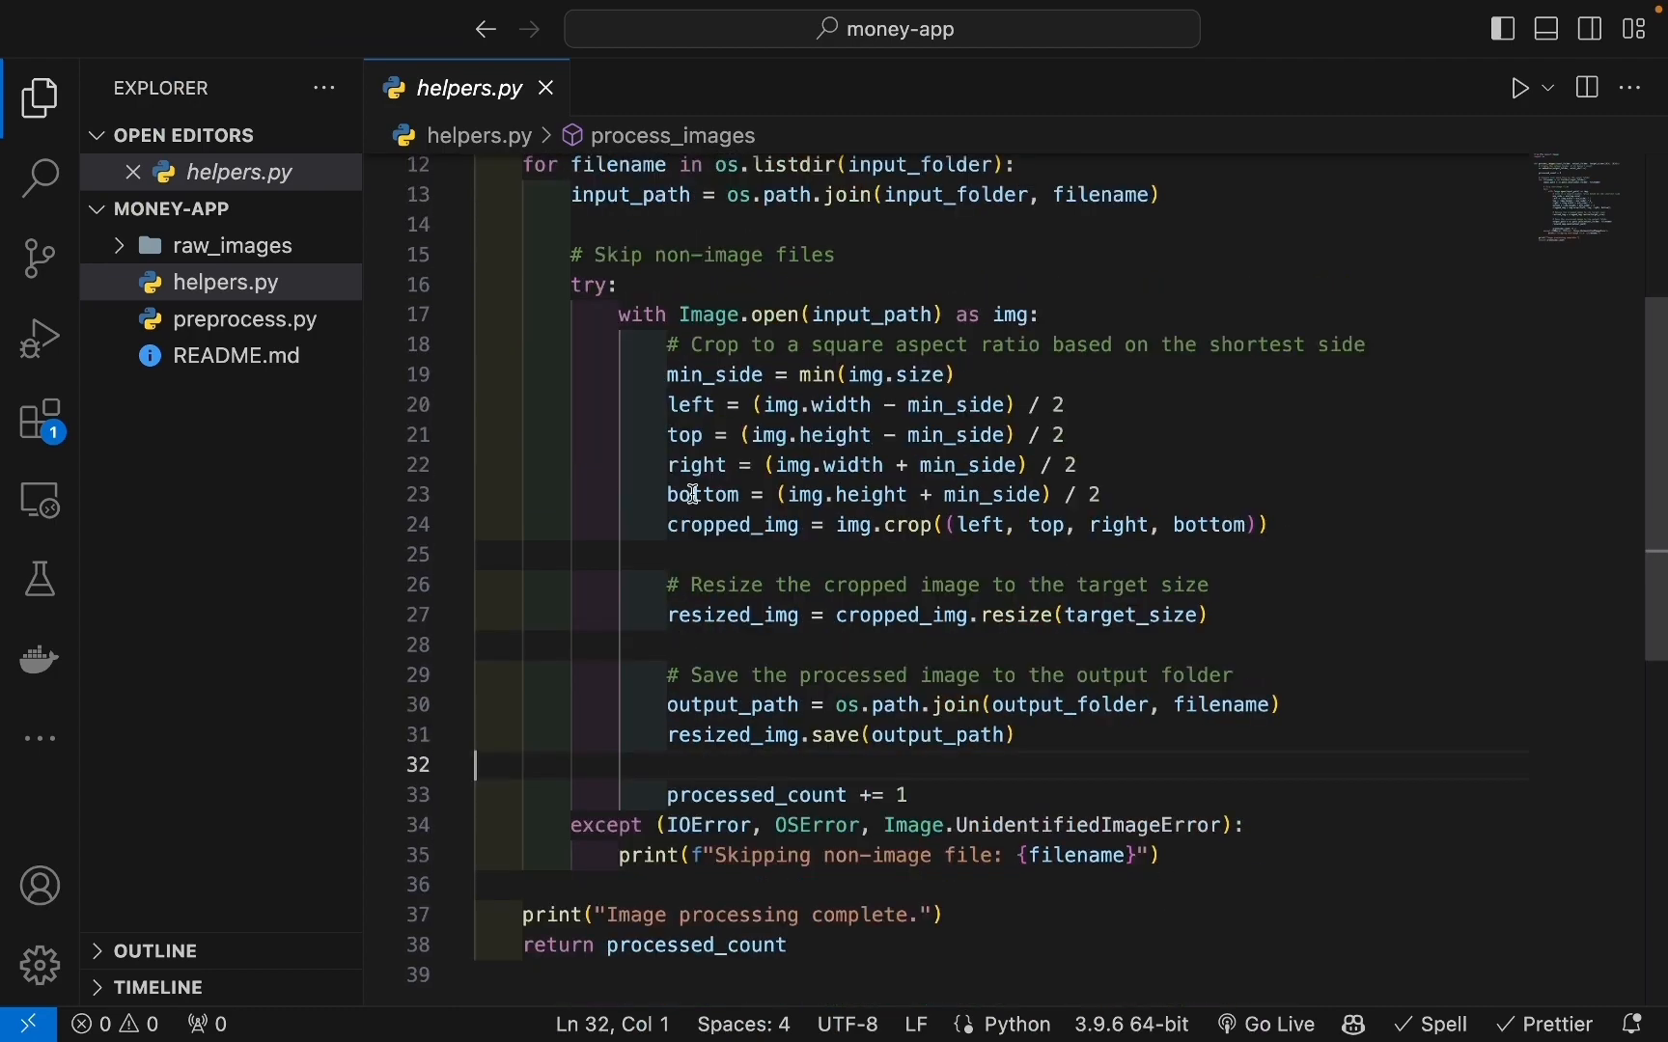
scroll(685, 596, up, 5)
scroll(679, 343, down, 3)
drag(668, 516, 996, 689)
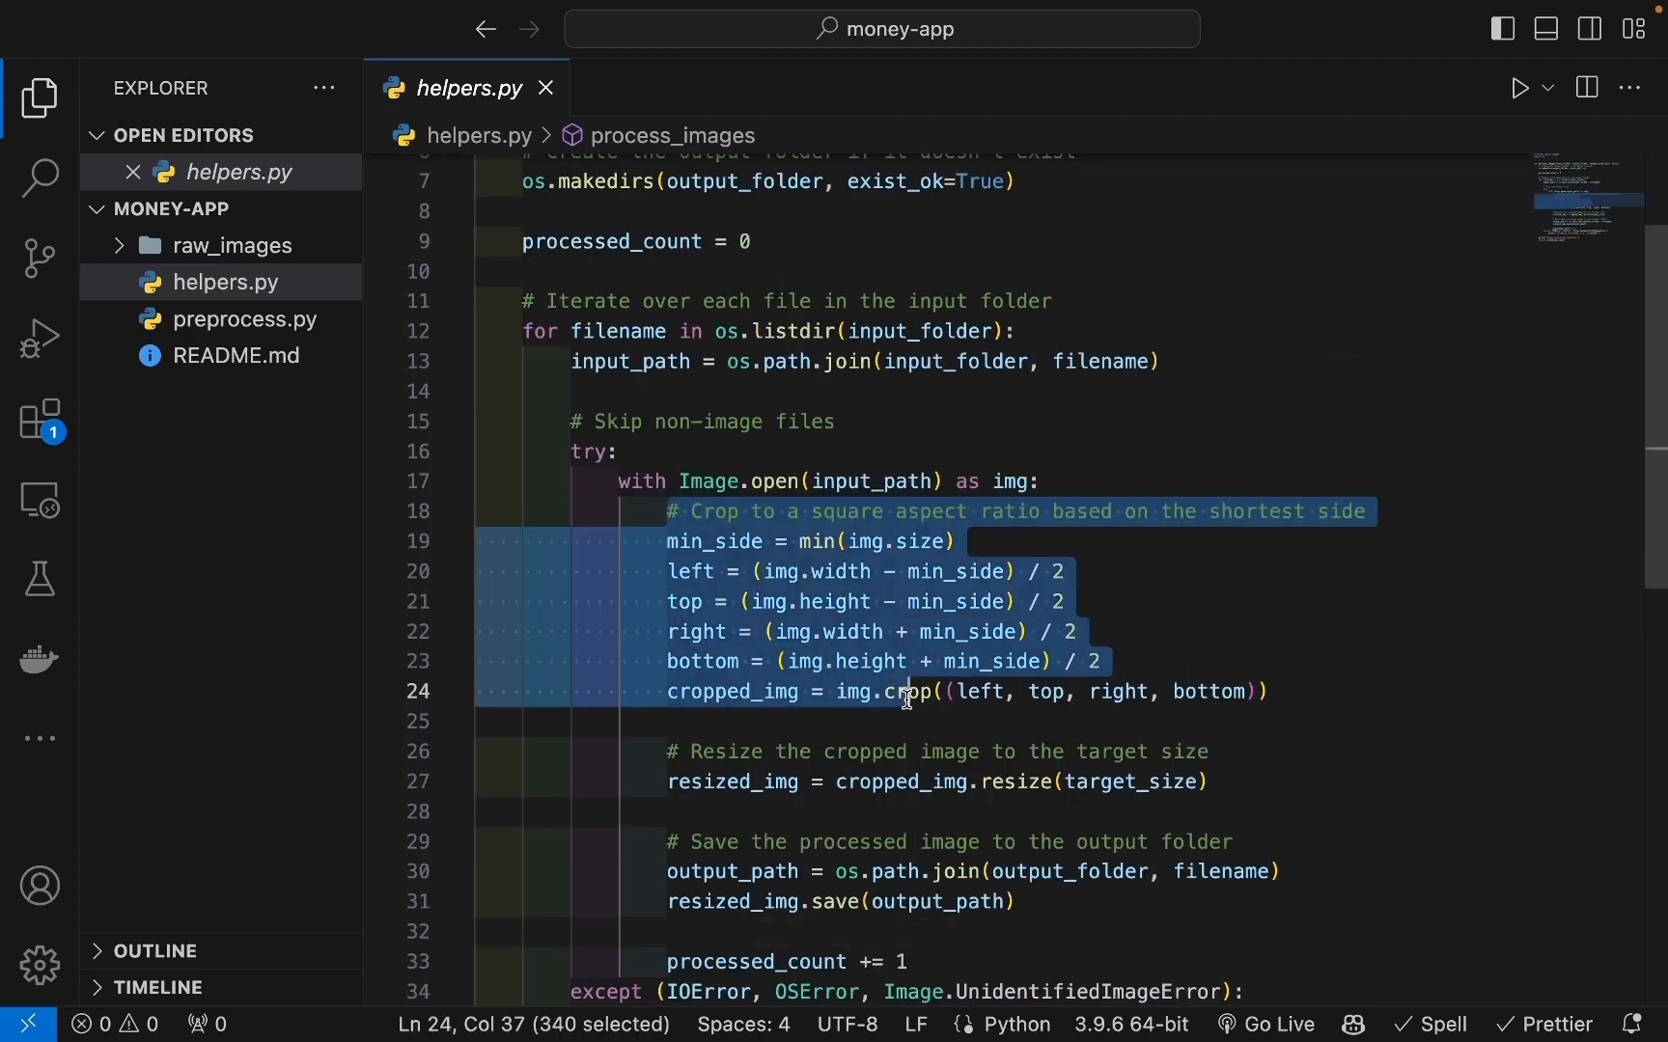
scroll(975, 714, down, 5)
click(821, 600)
scroll(579, 541, up, 6)
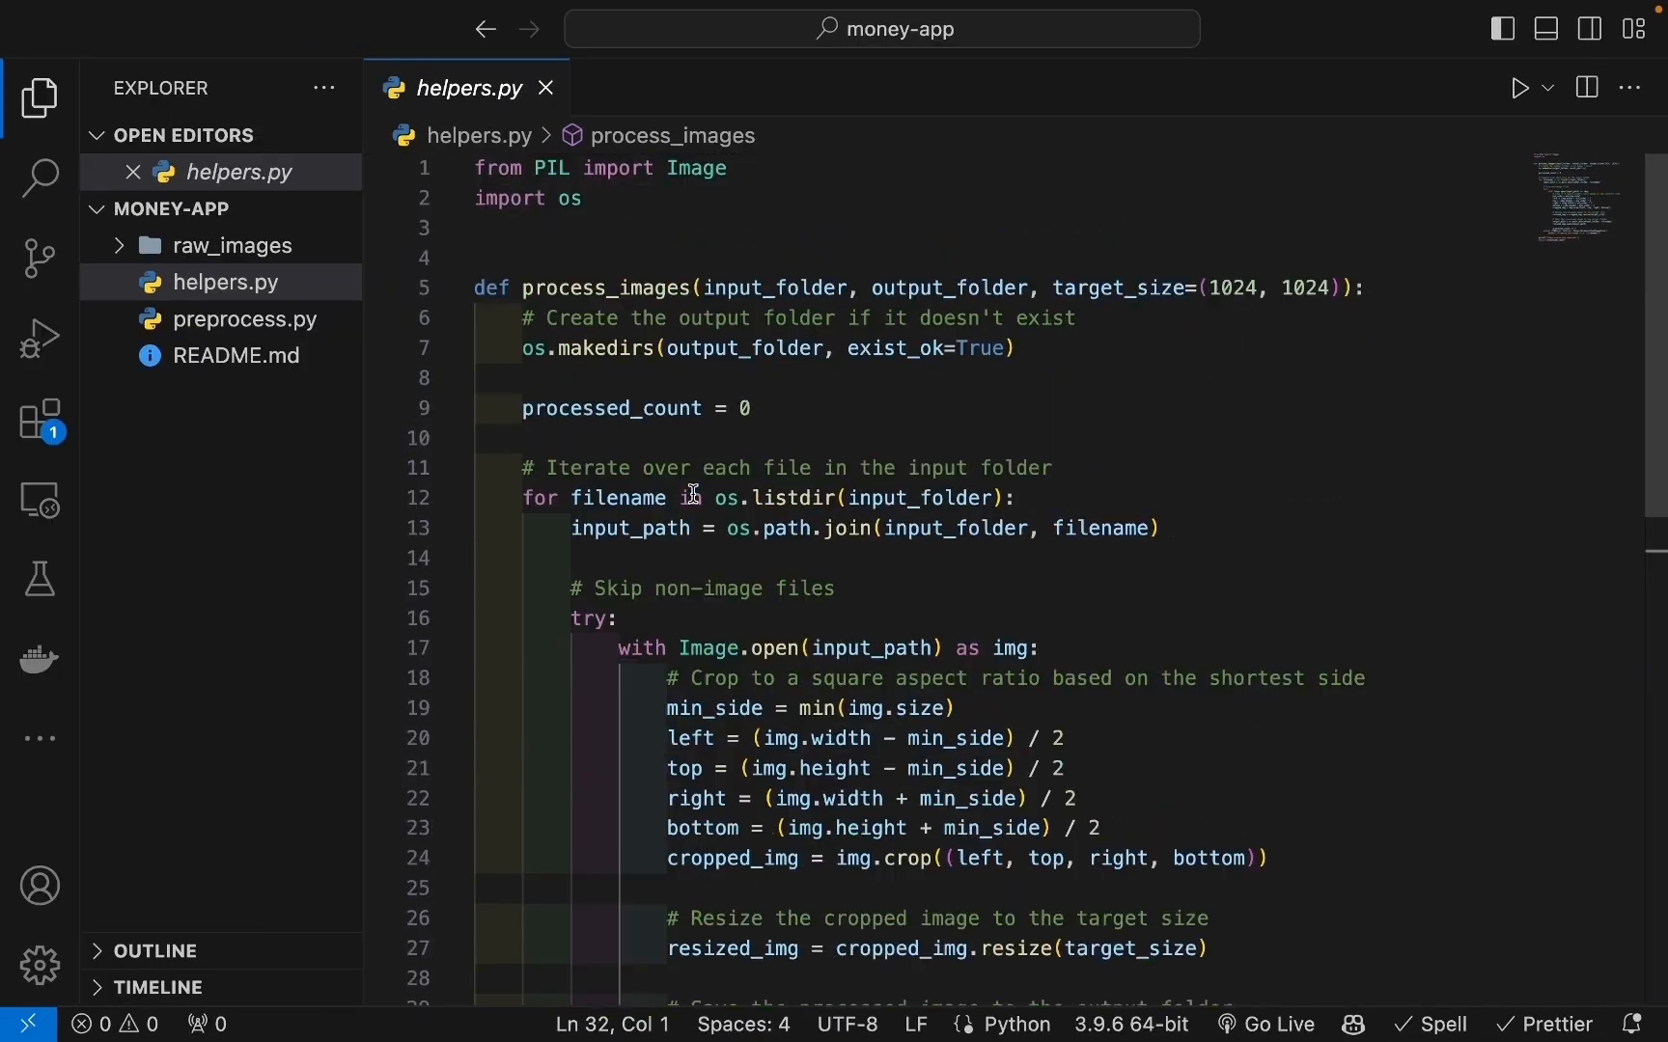
scroll(739, 469, down, 3)
drag(670, 516, 993, 691)
scroll(896, 697, down, 7)
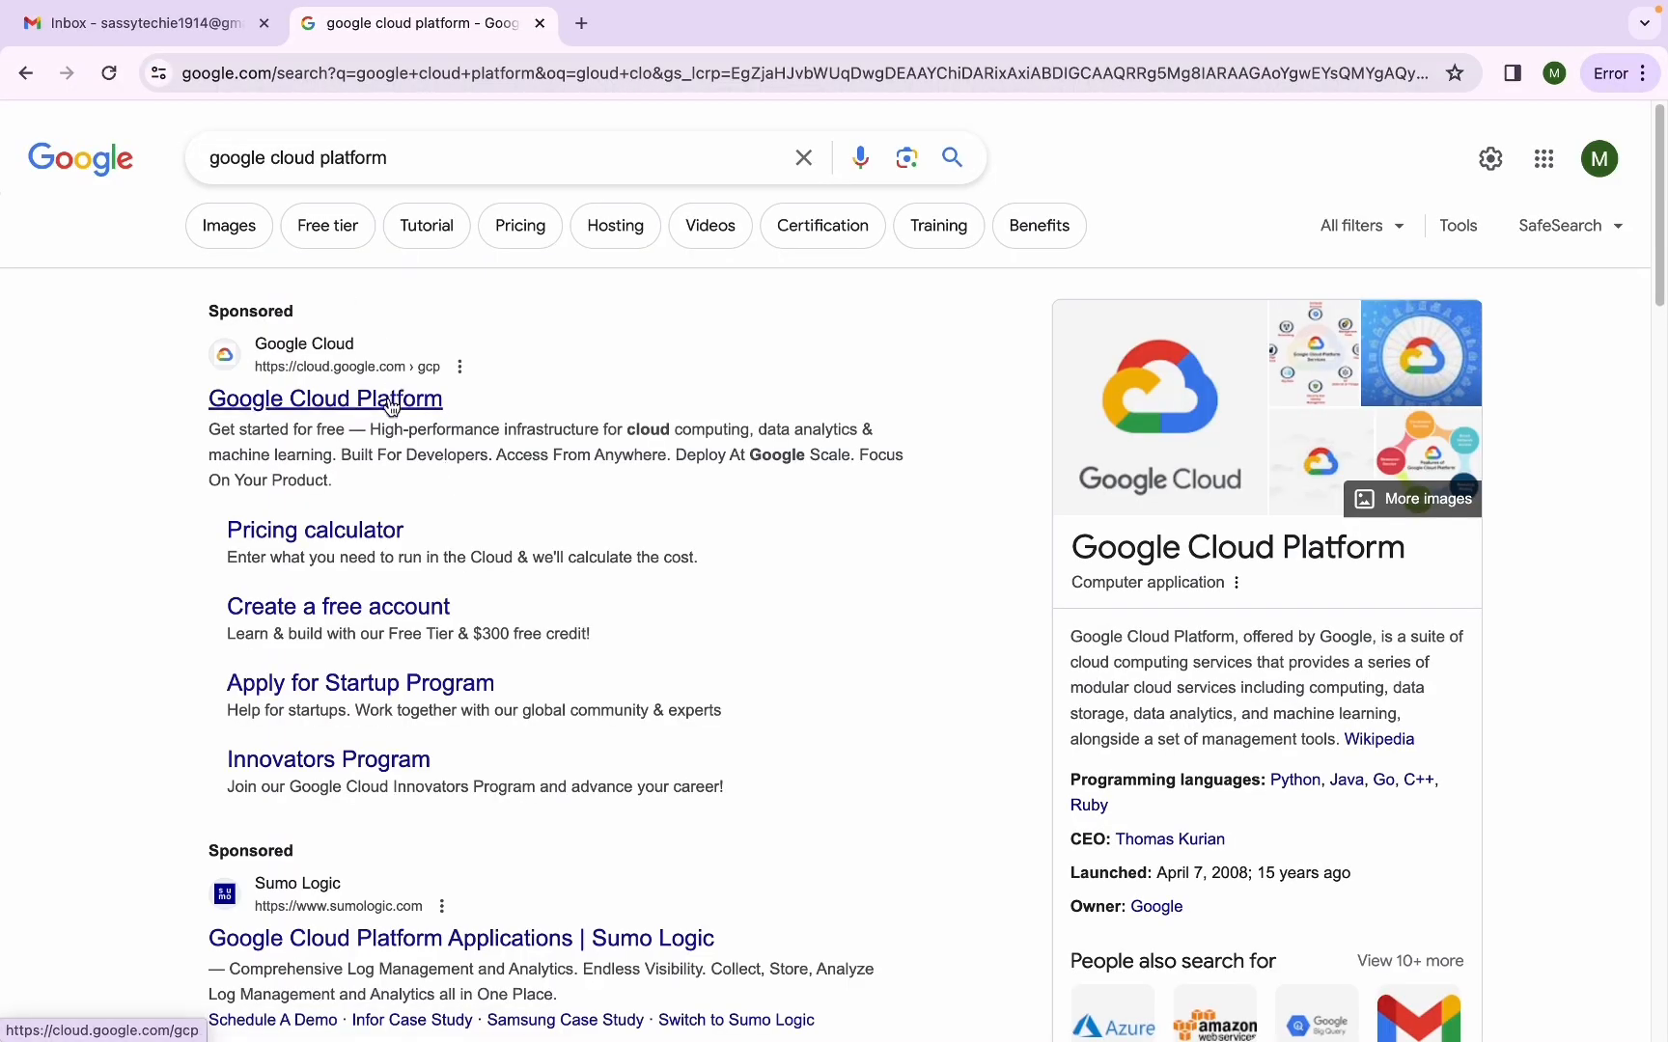
Open the Google Cloud Platform site from the search results in Chrome and start the free trial sign-up
click(390, 398)
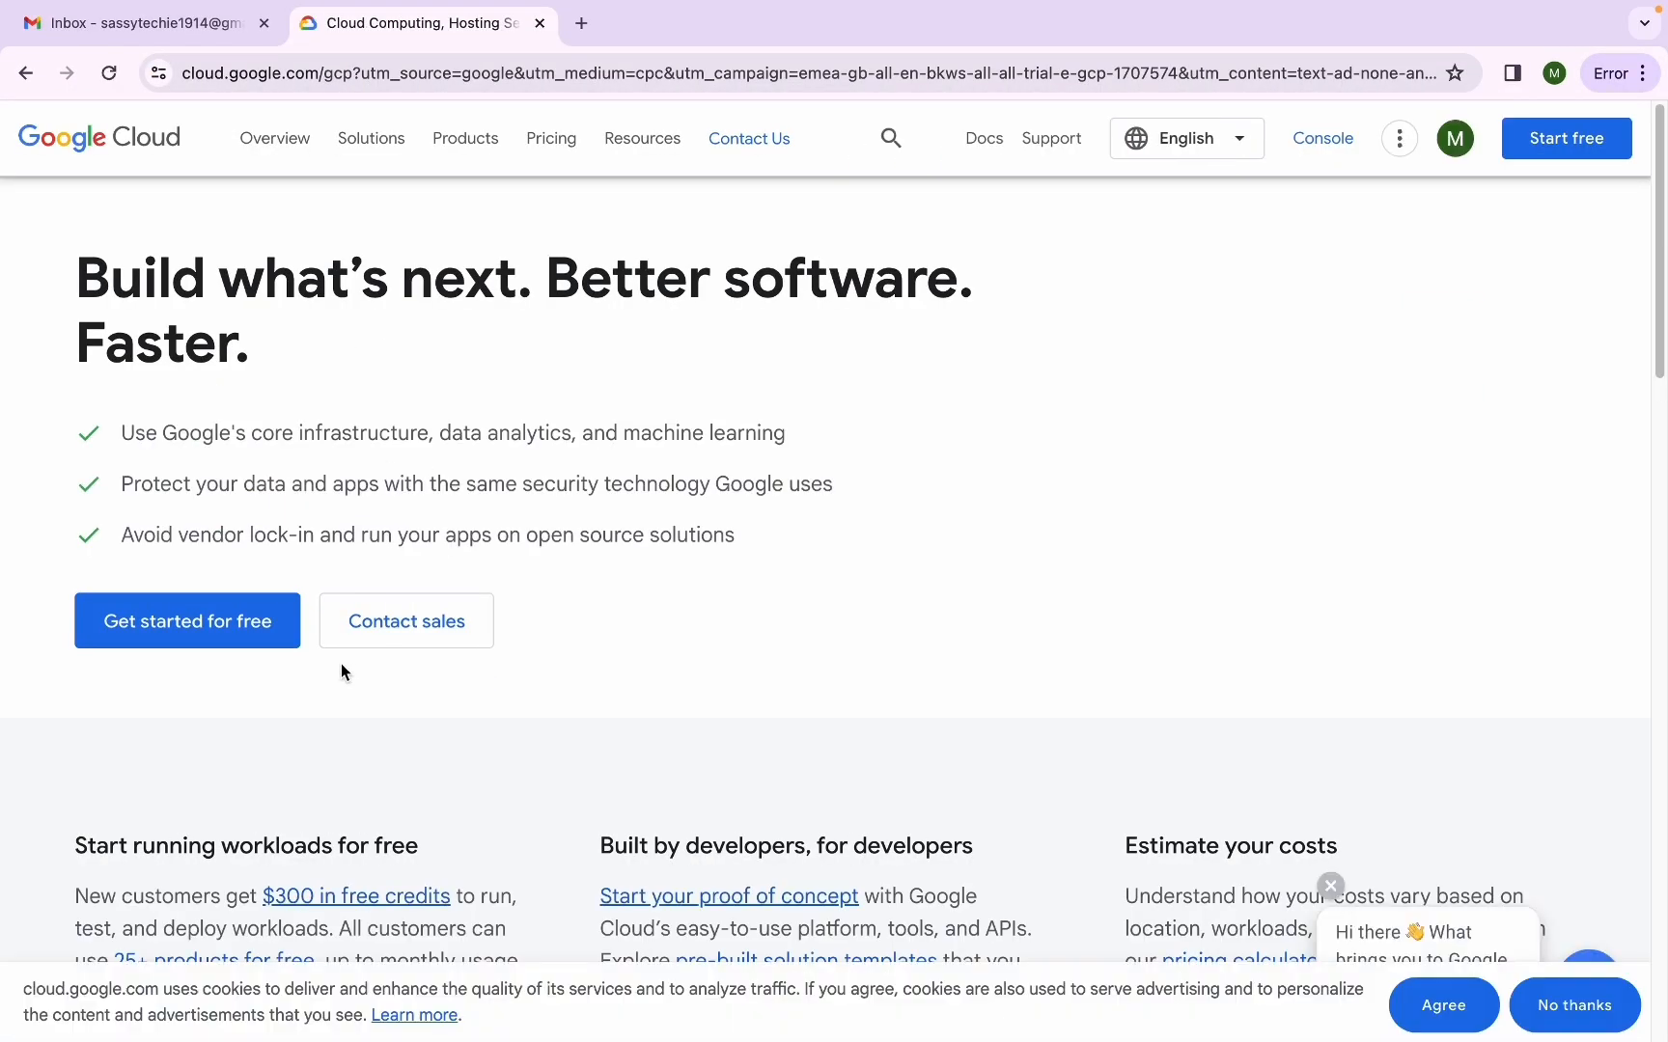
click(221, 623)
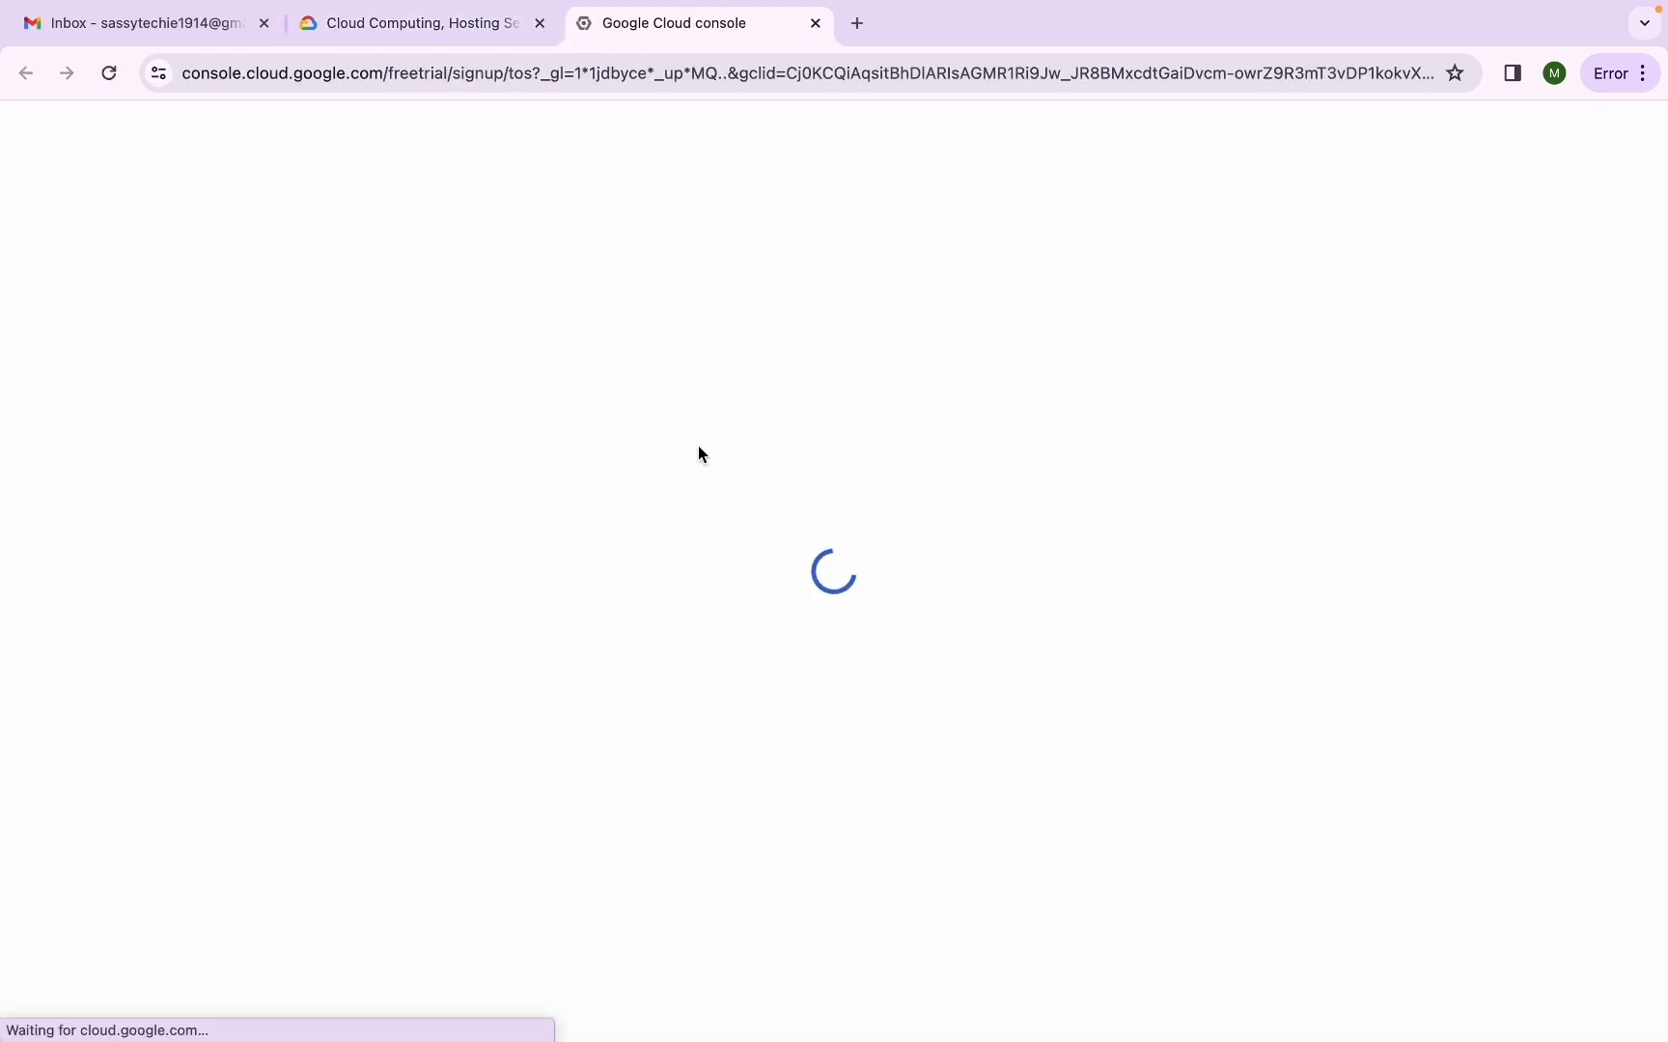
Set the account type to Individual in the free trial payment form and review the remaining name, address and payment fields
click(709, 511)
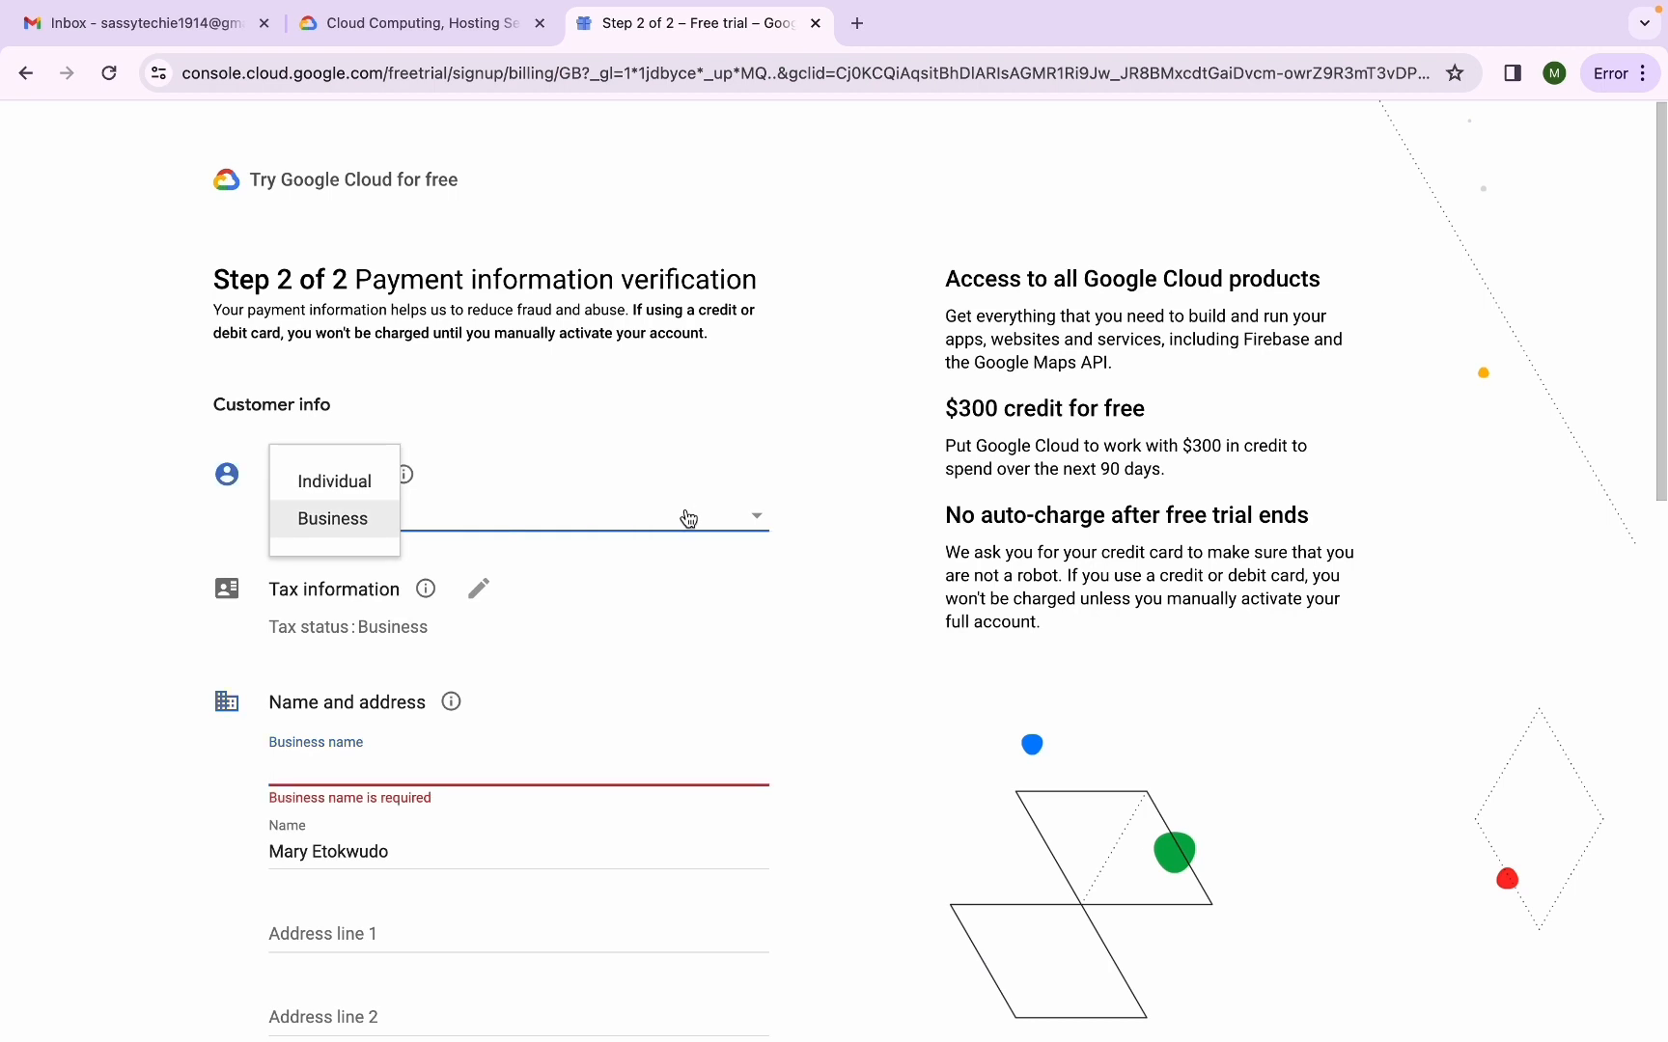
click(397, 489)
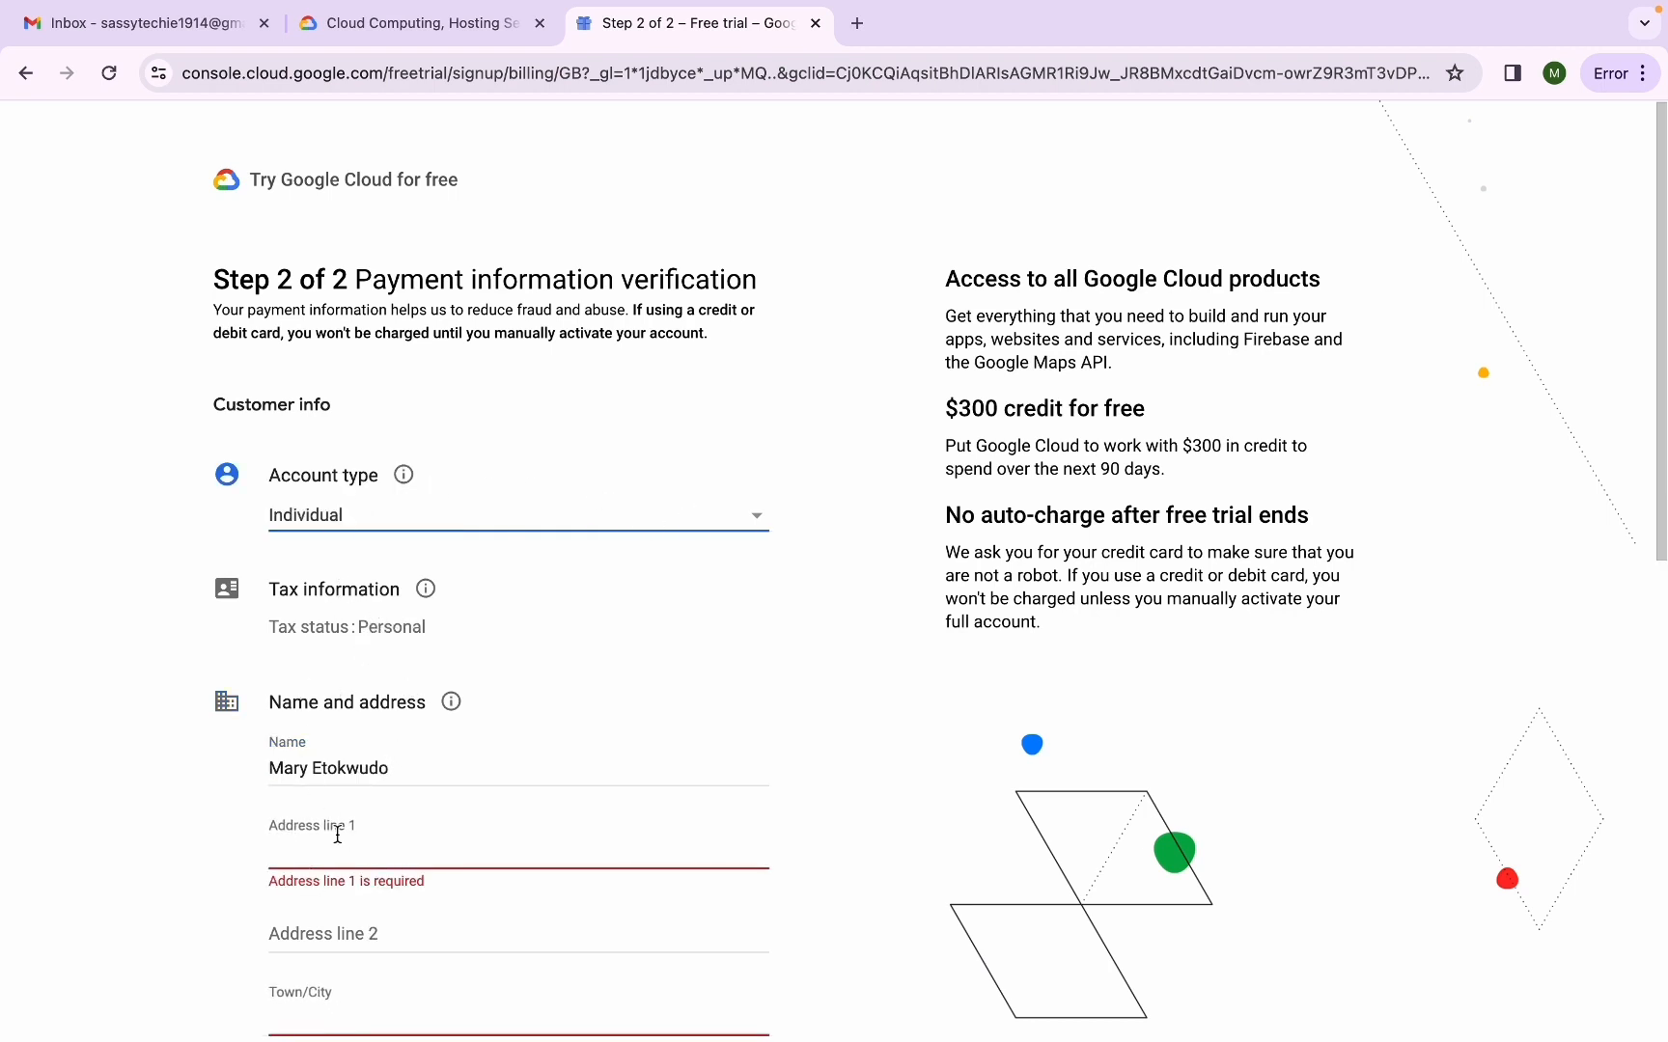
scroll(343, 830, down, 6)
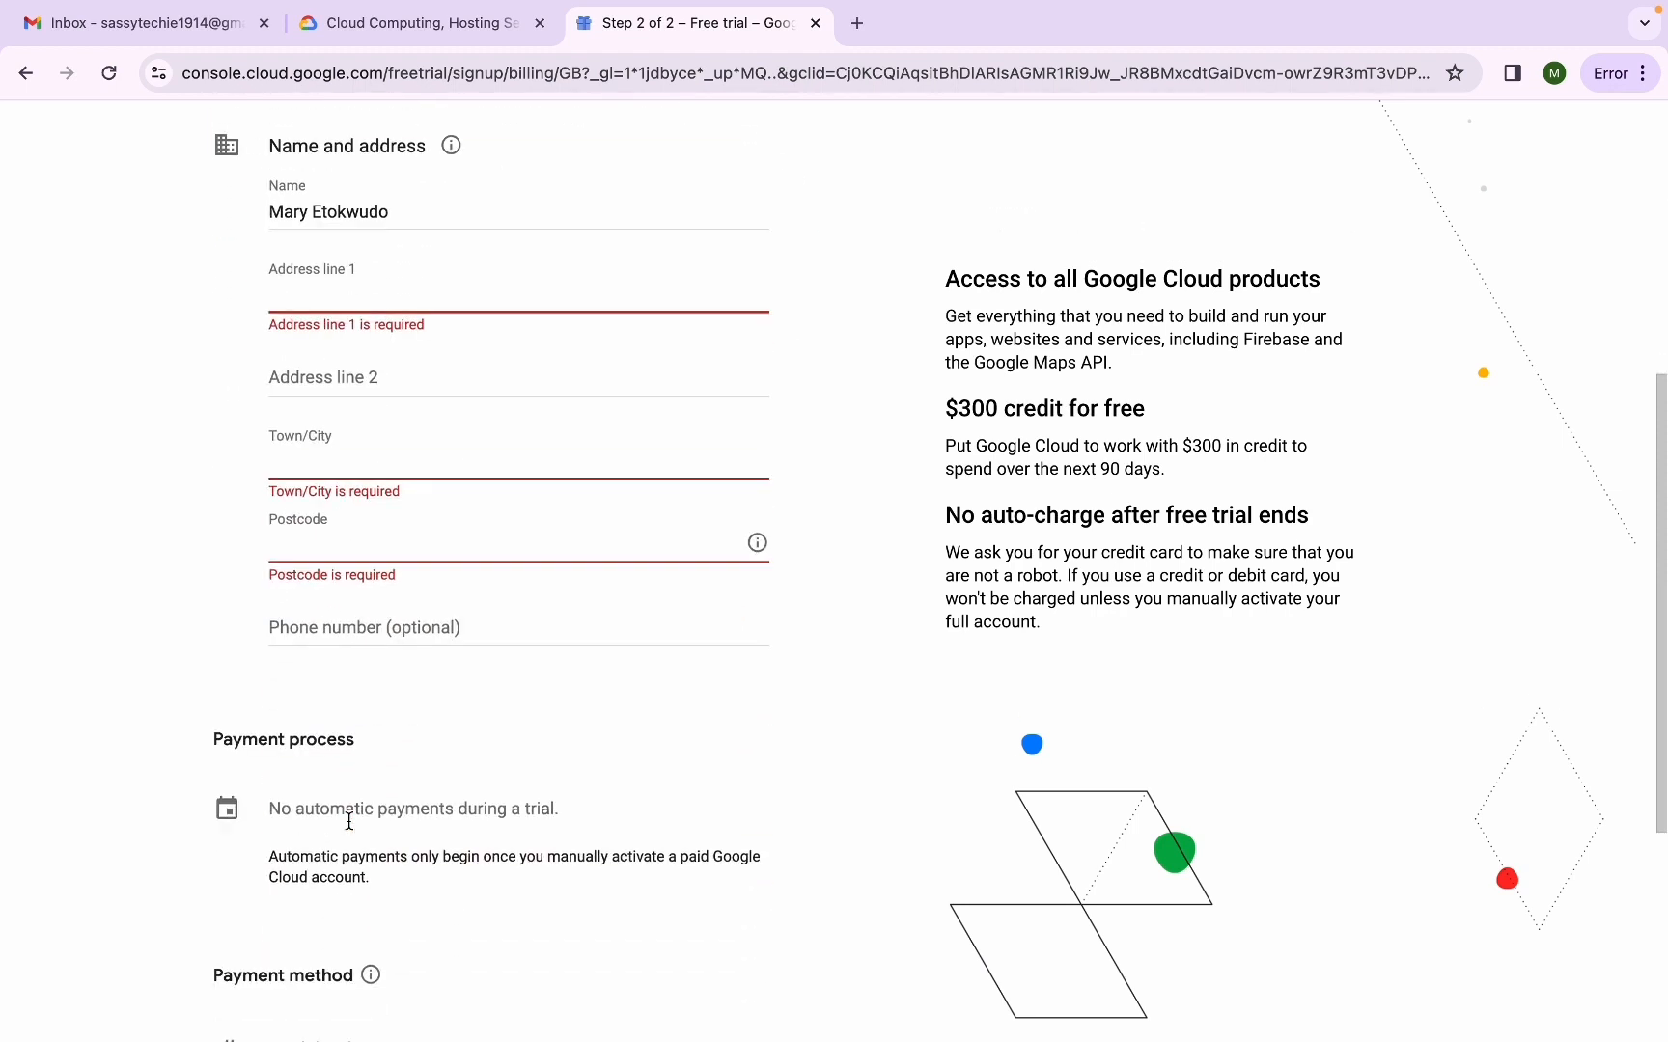
scroll(386, 772, up, 1)
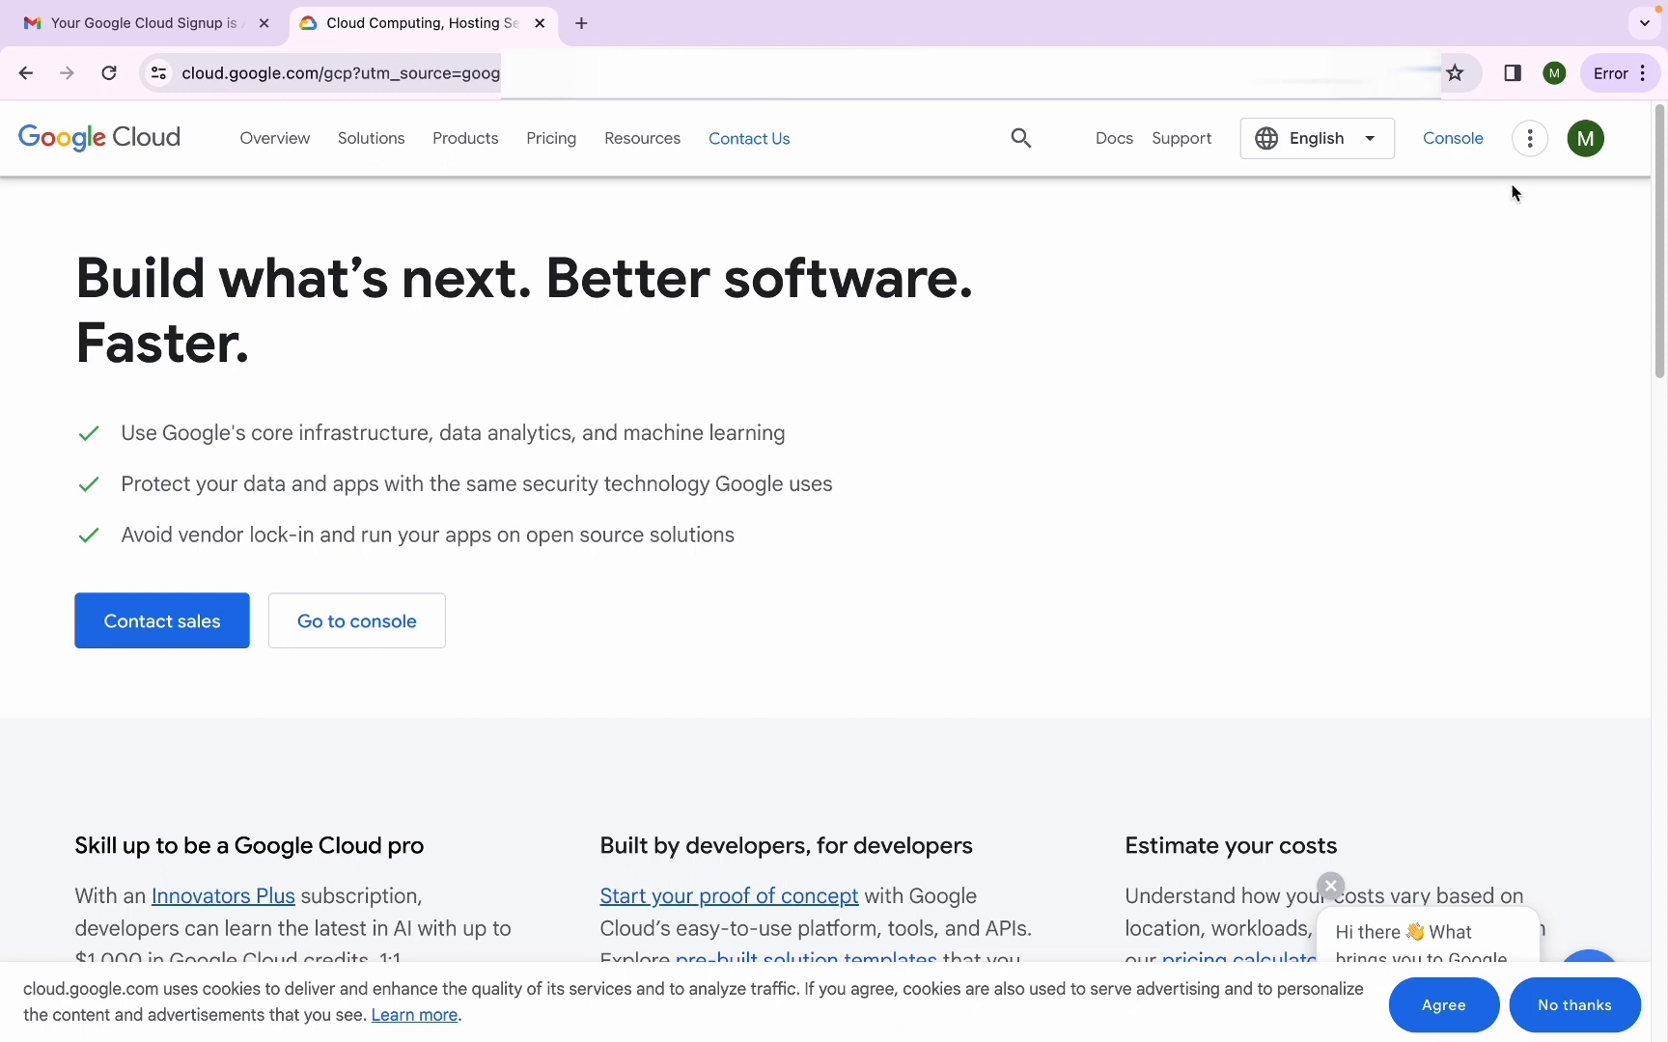
Open the Google Cloud console and create a new project named money-app with no organisation
click(1466, 152)
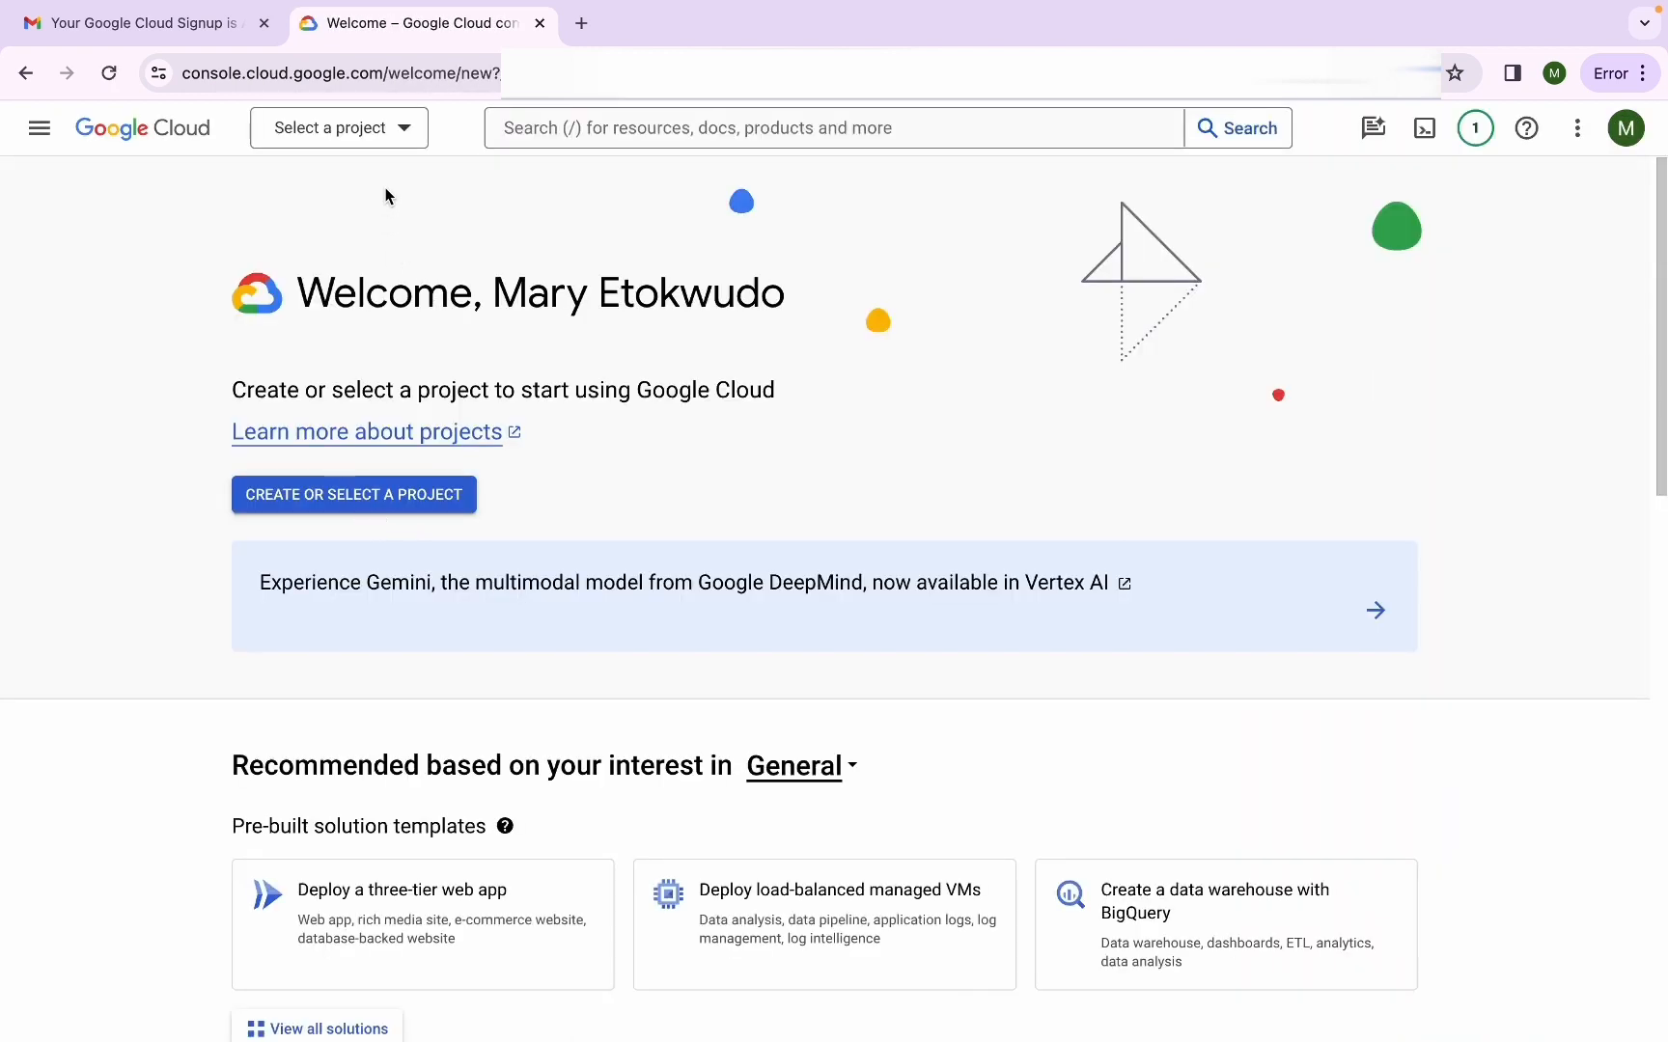
click(384, 136)
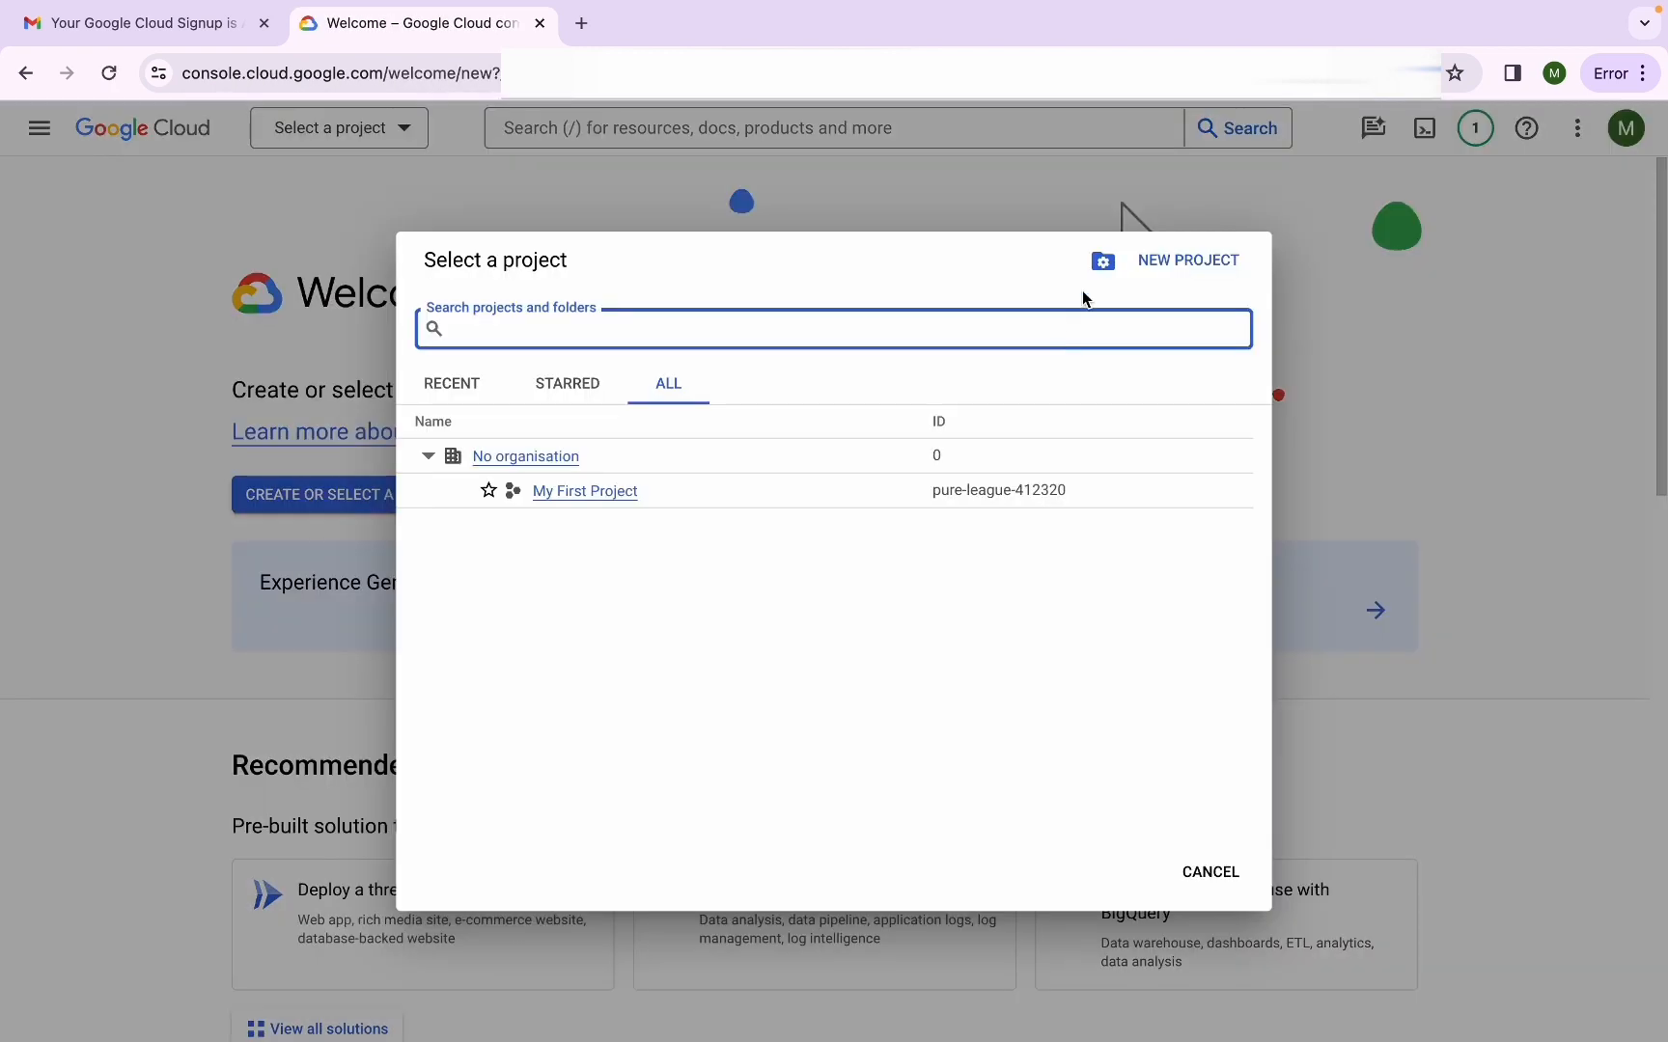
click(1180, 261)
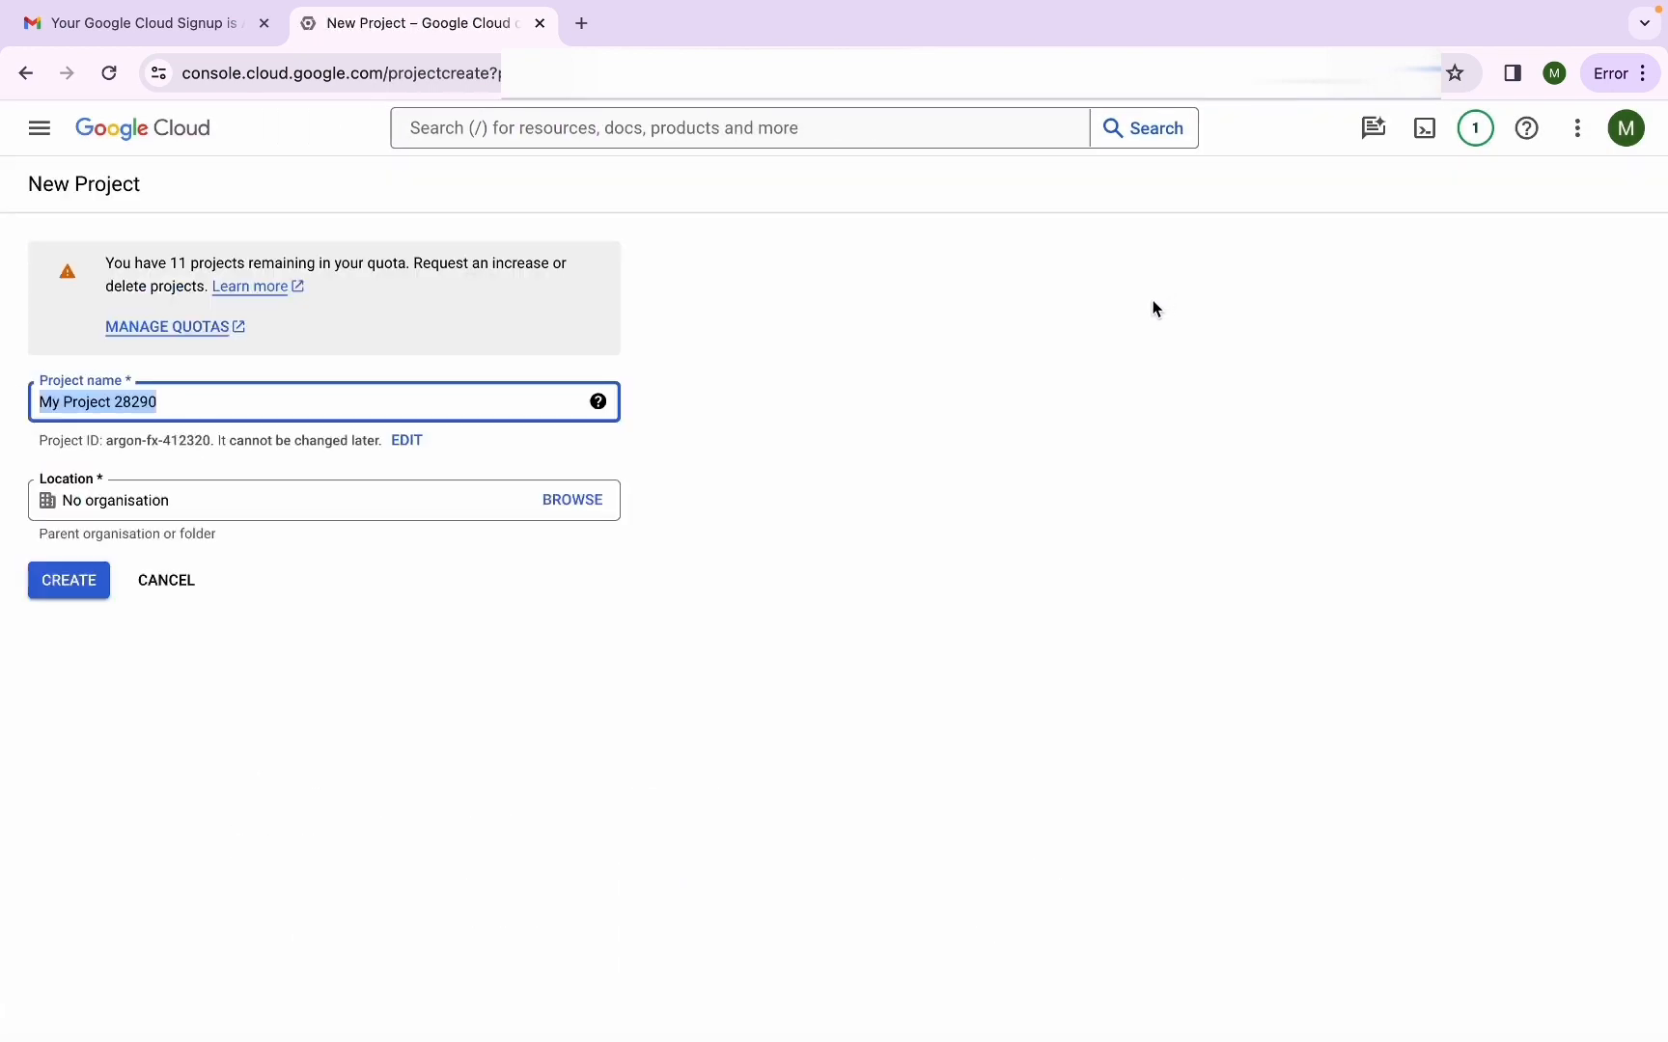
text(m)
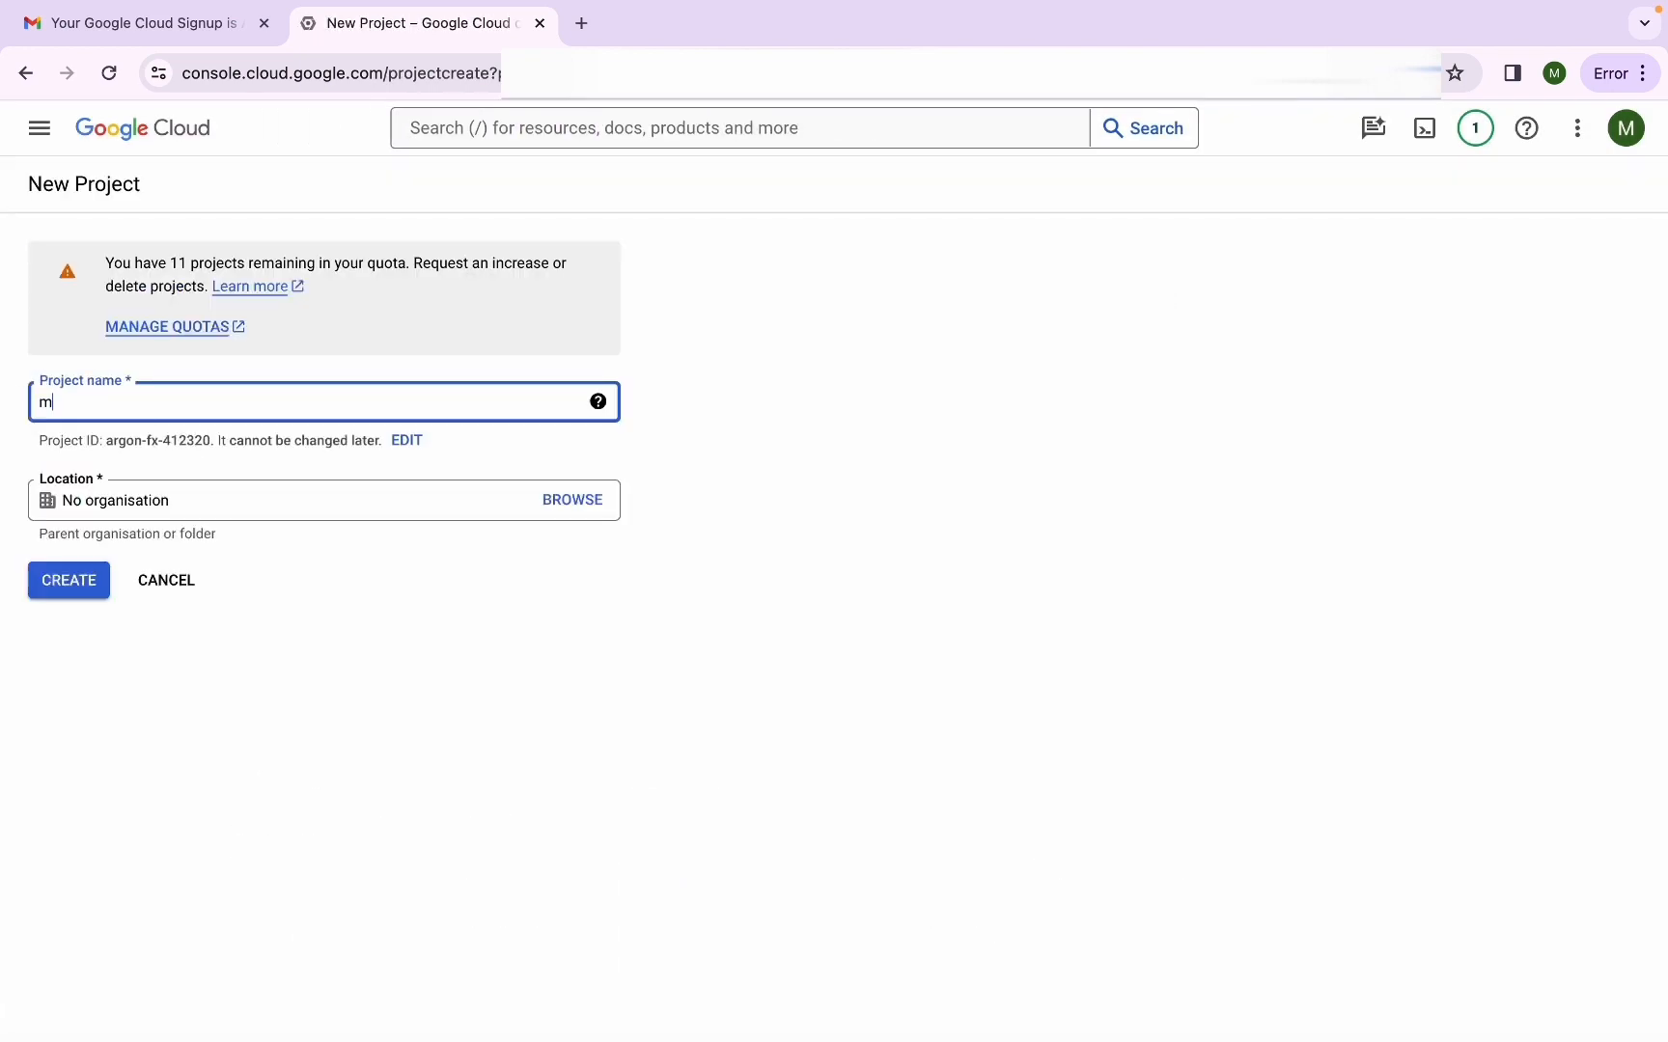
text(oney-app)
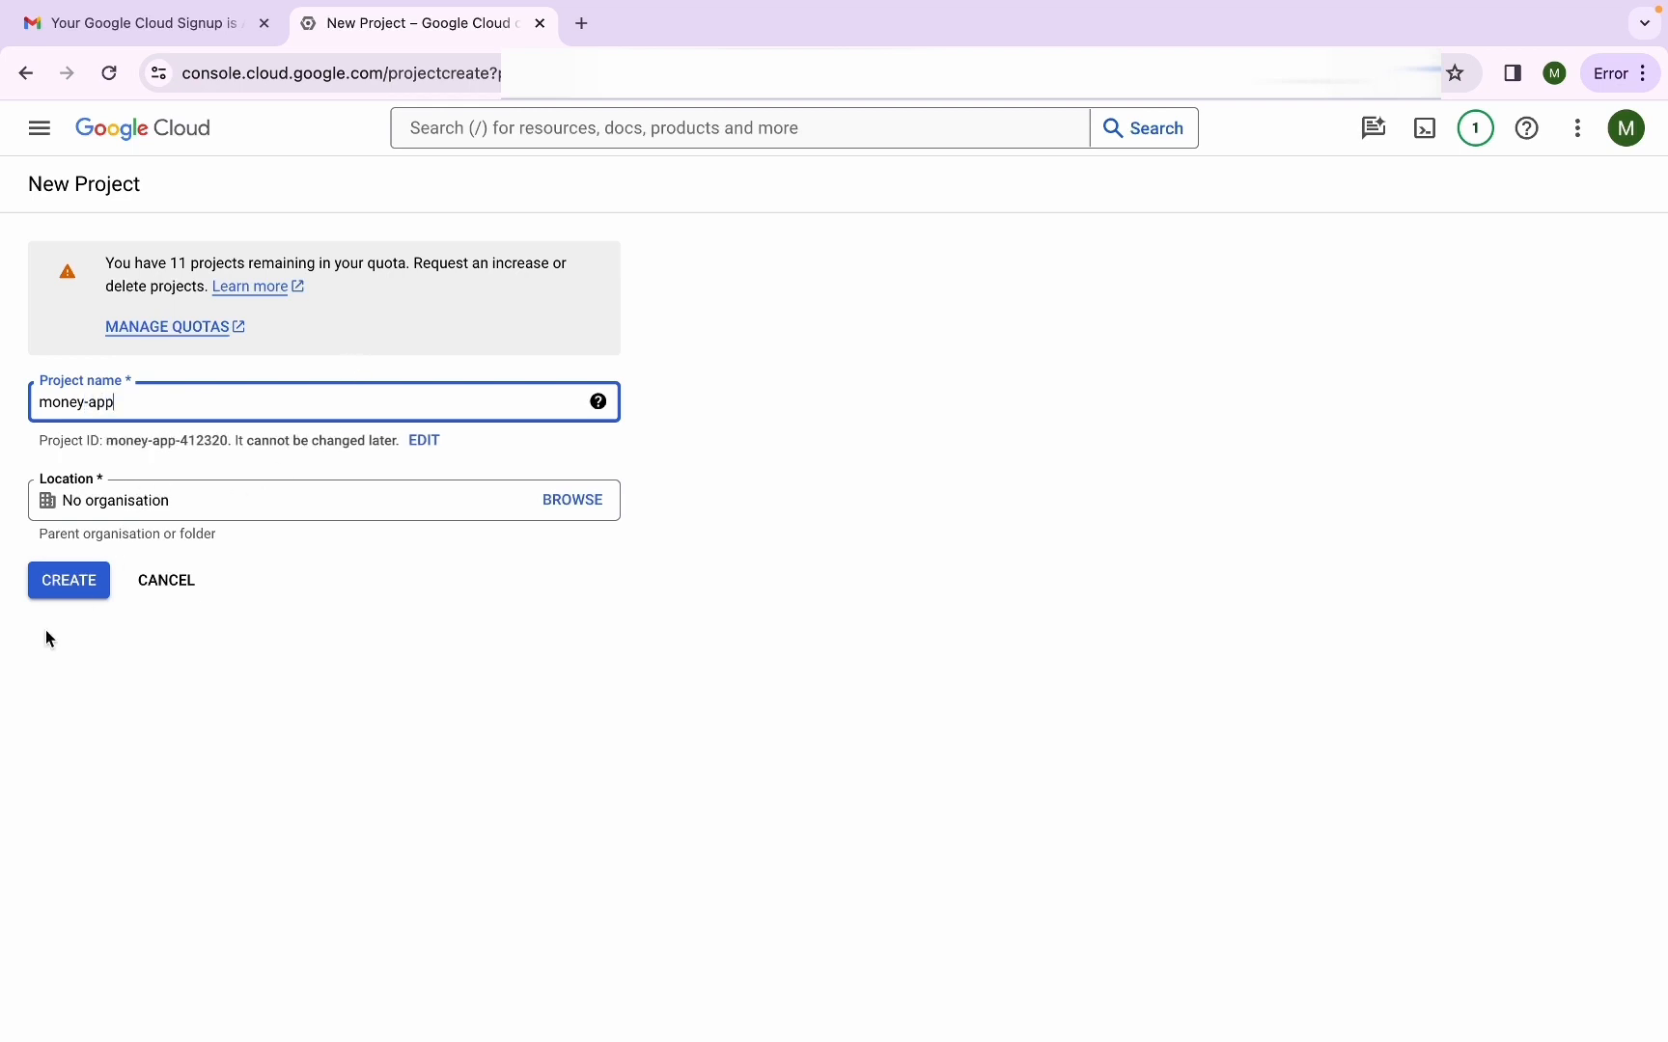
click(72, 601)
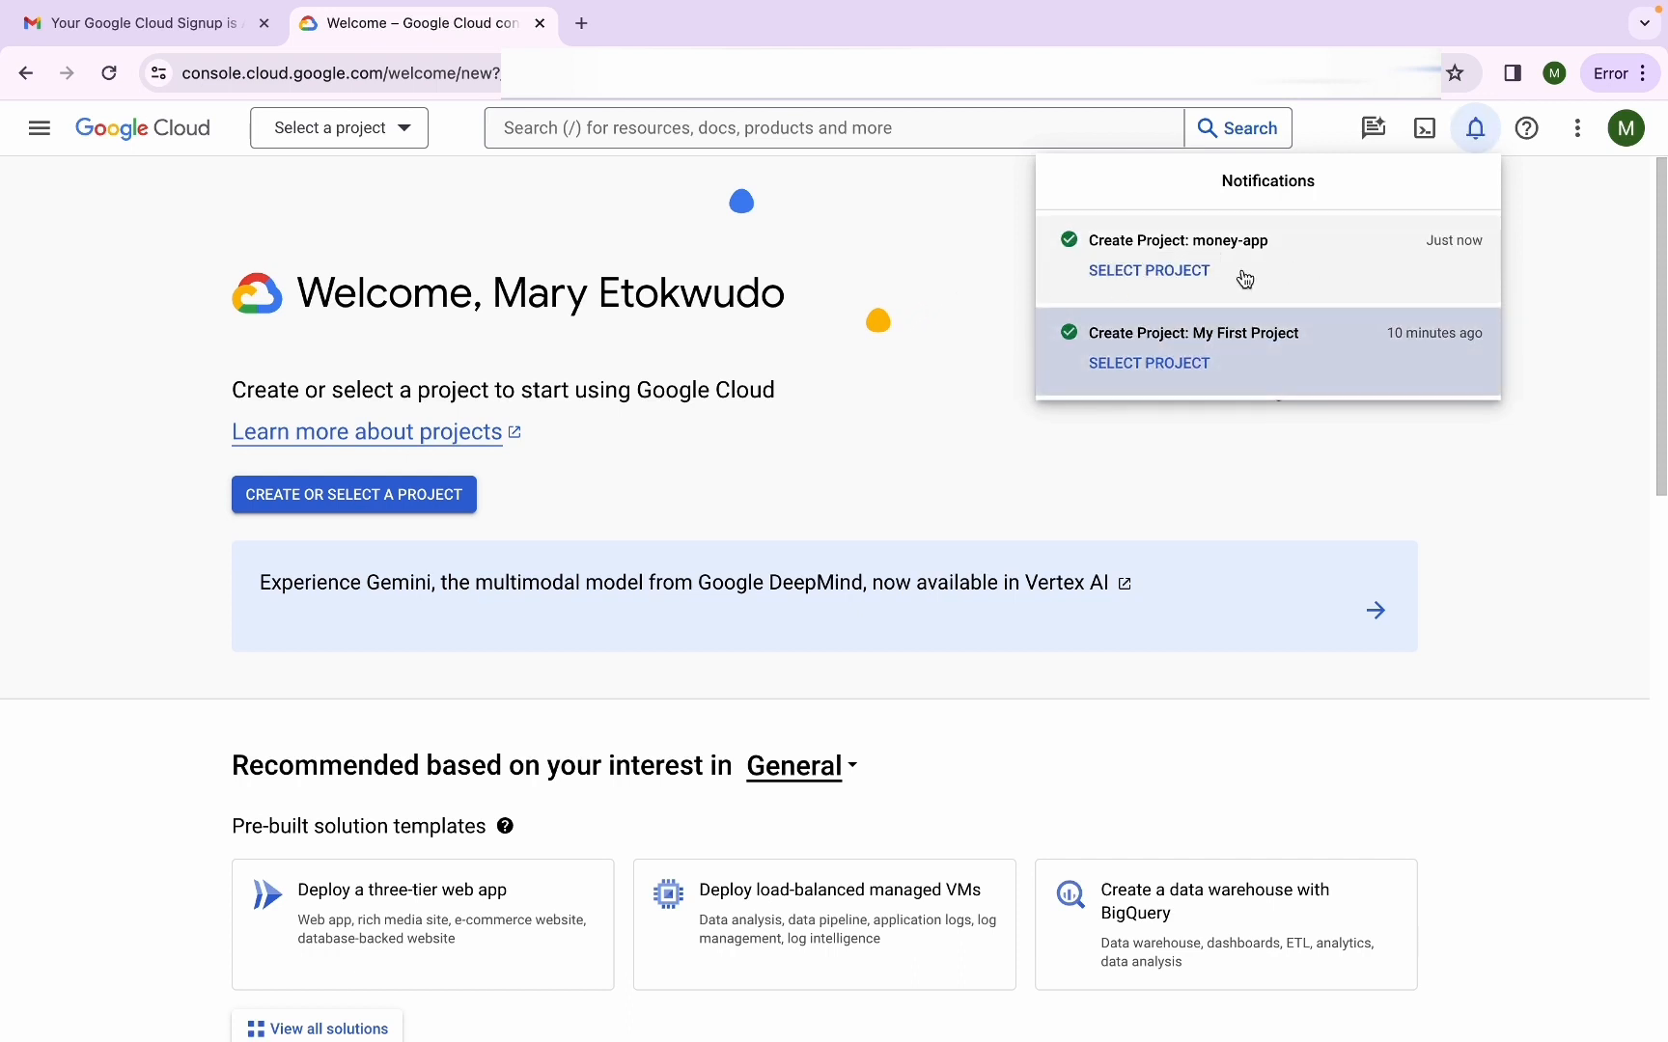
Switch to the money-app project and check it in the project picker
click(1149, 270)
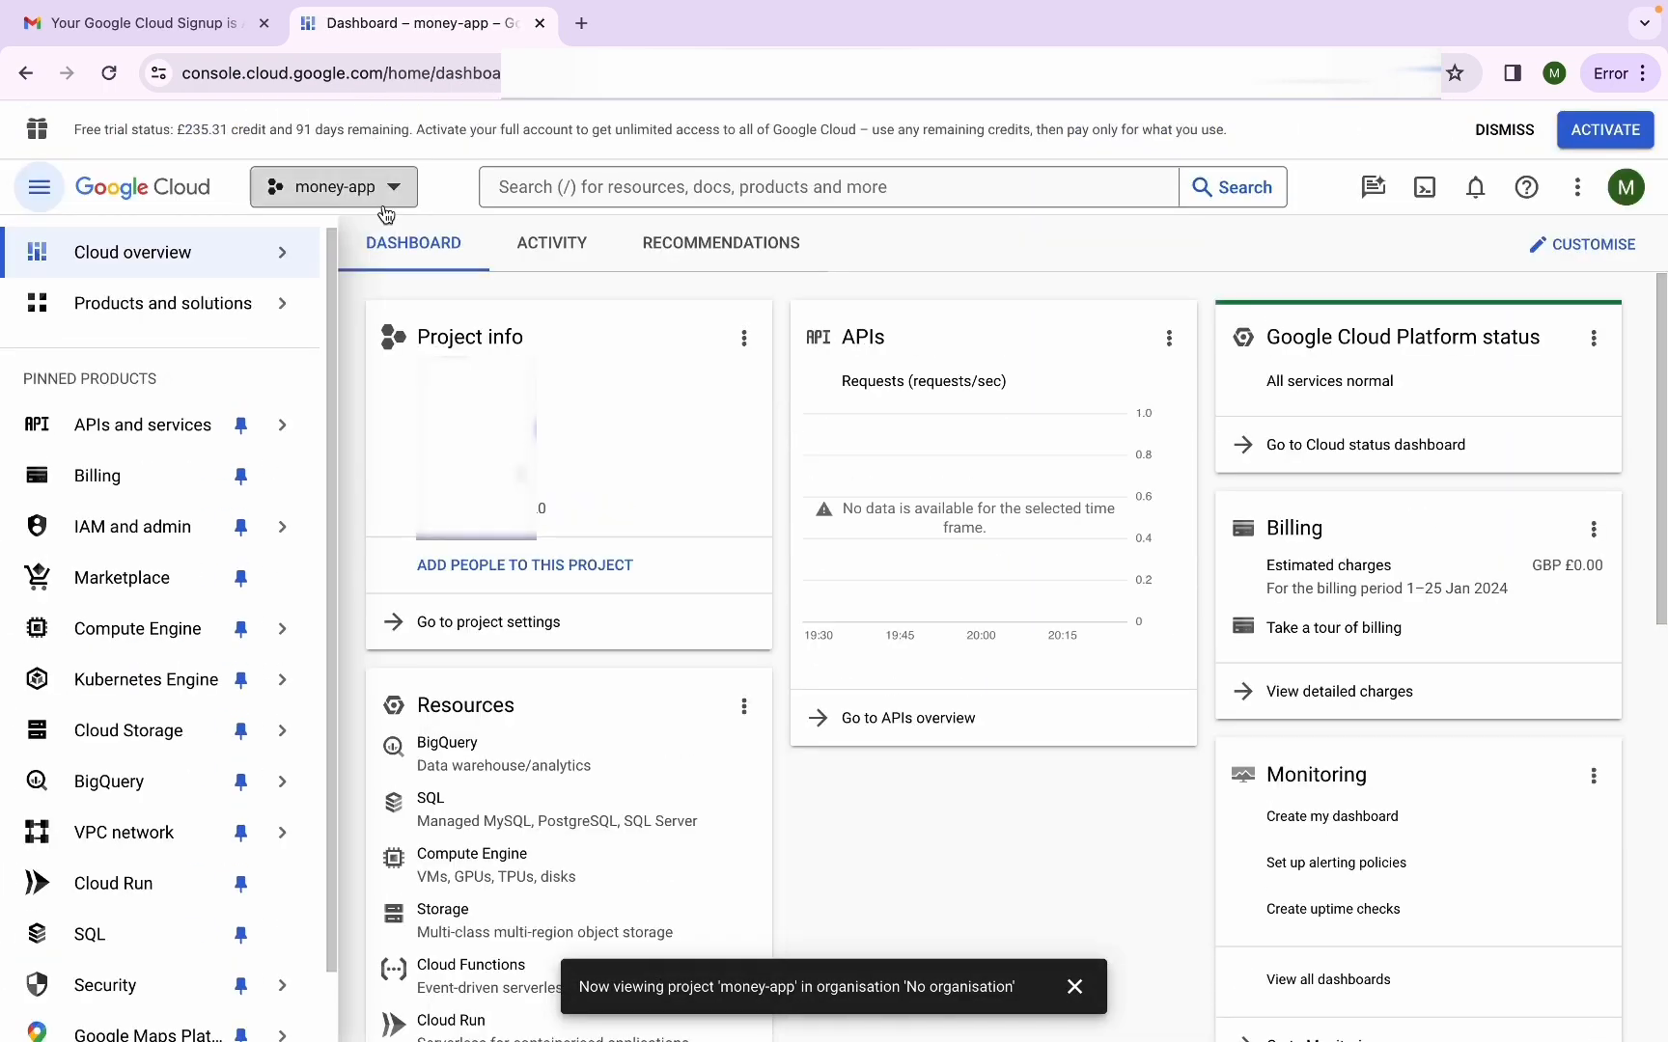
click(384, 198)
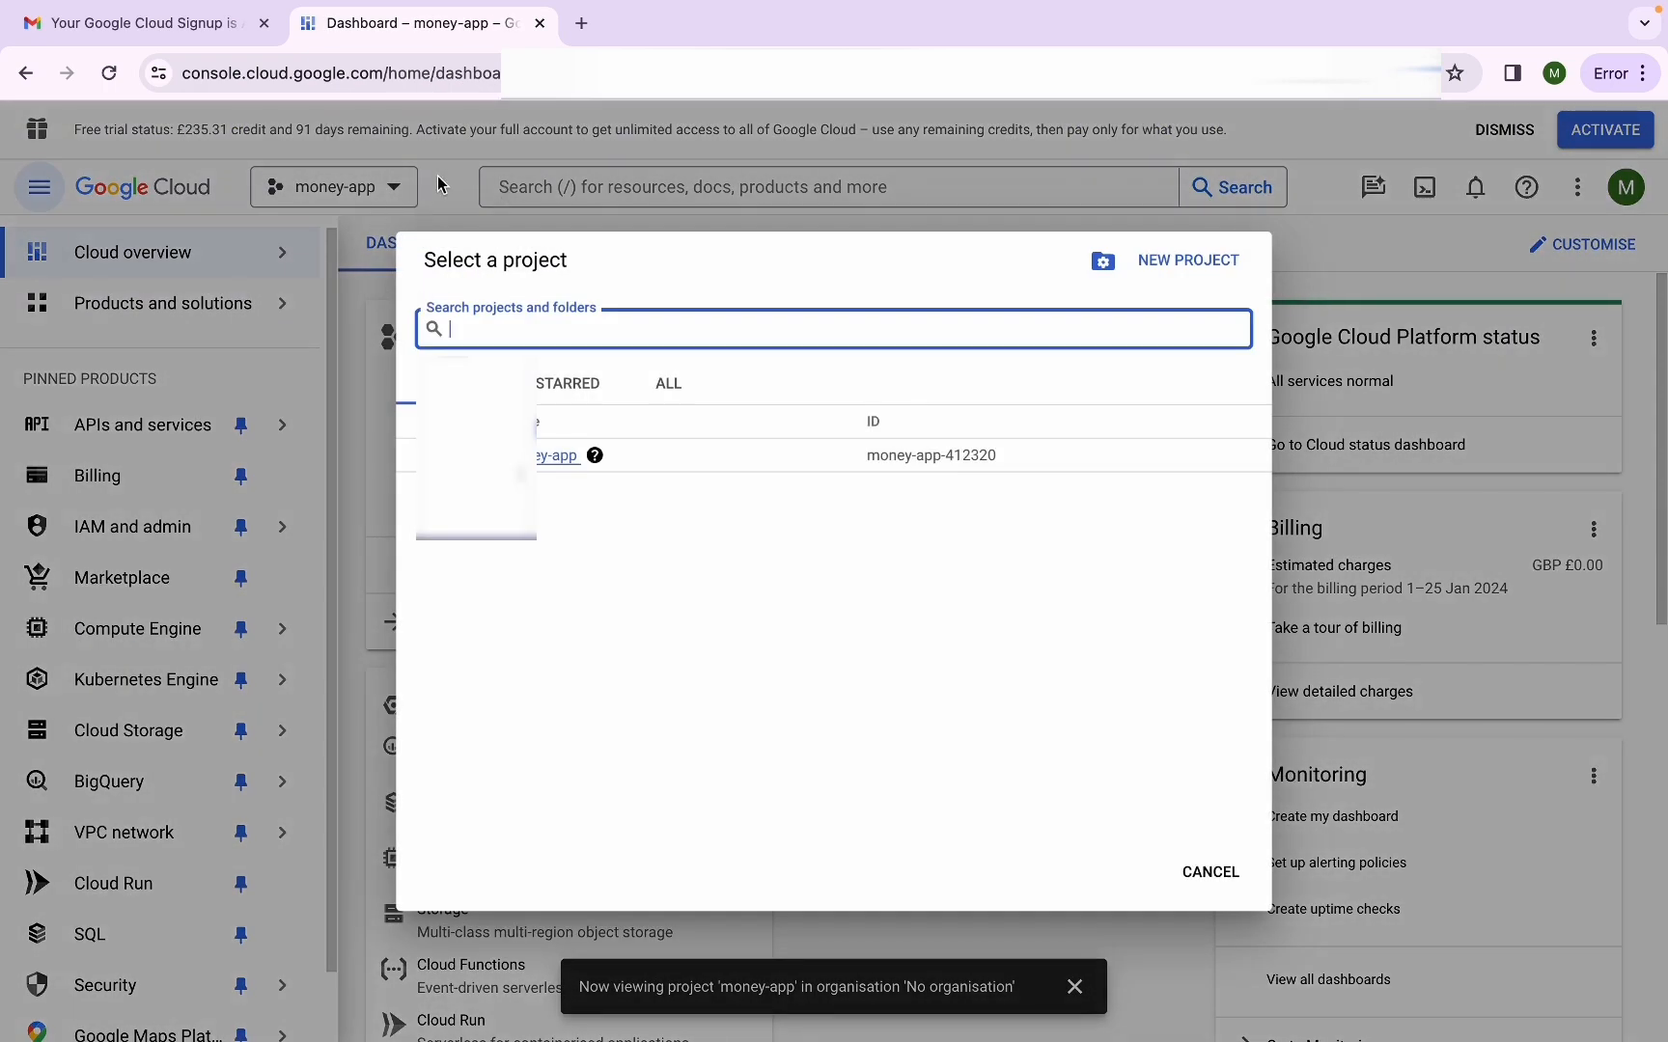
click(439, 186)
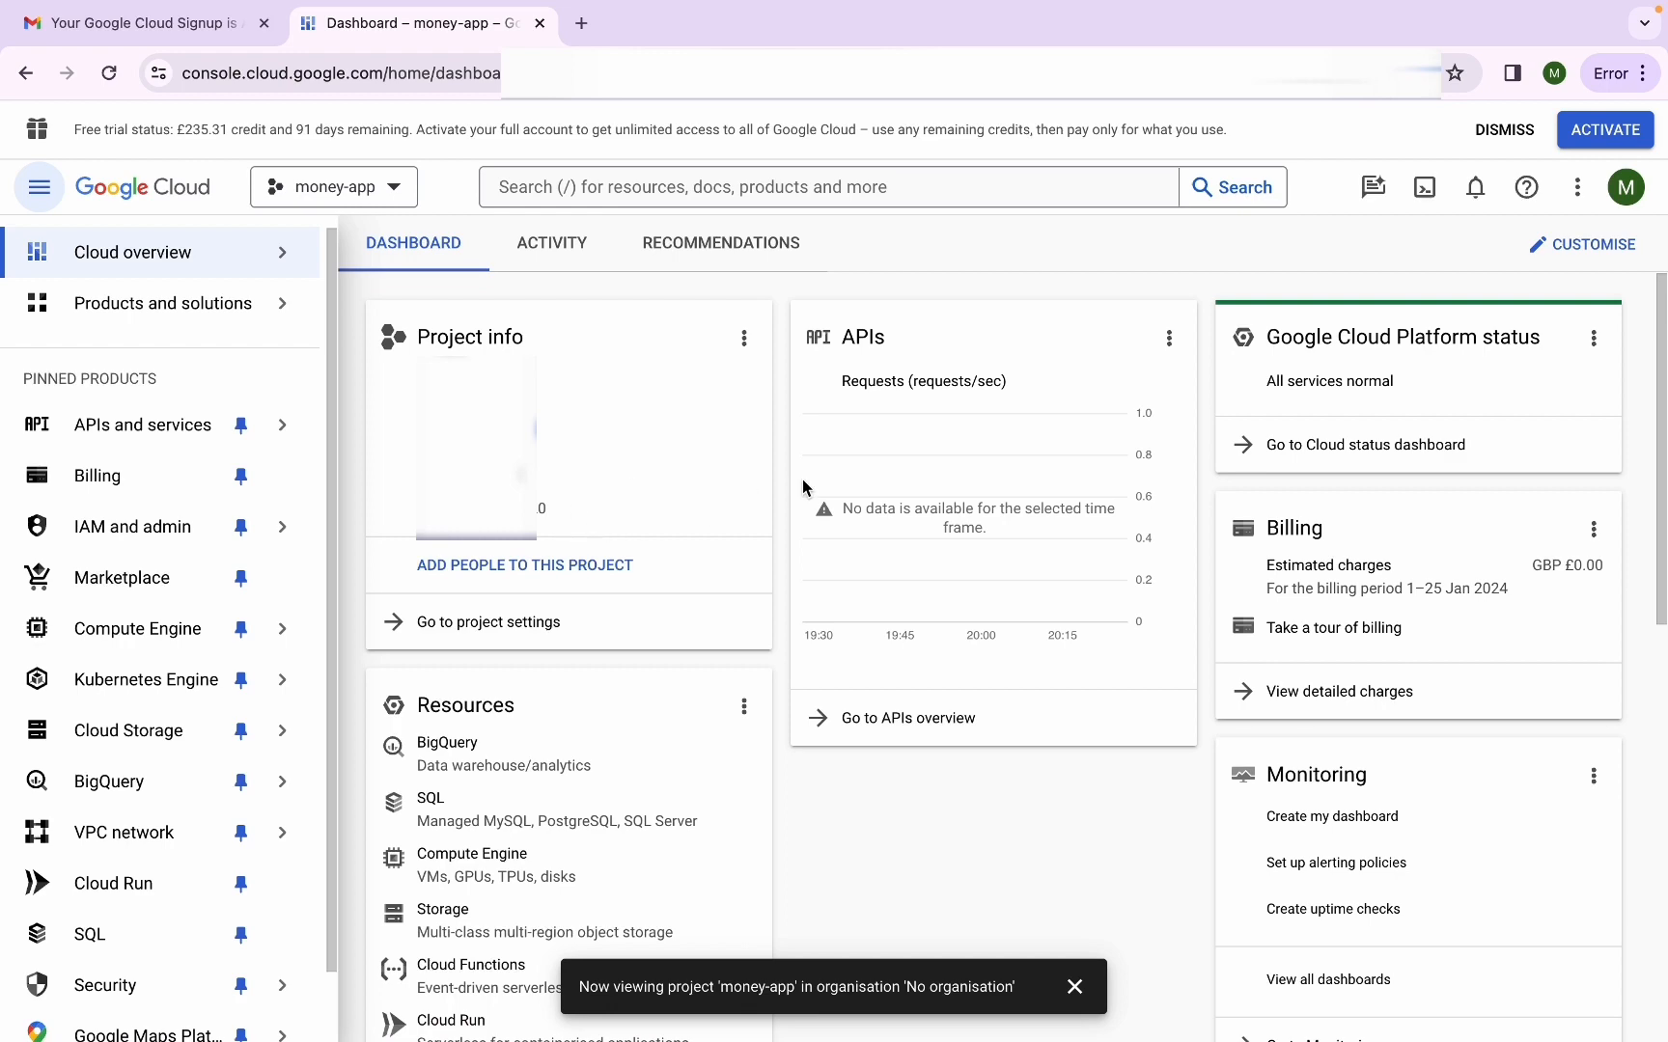
Search the console for vertex ai and open the Vertex AI product page for the money-app project
scroll(159, 675, down, 8)
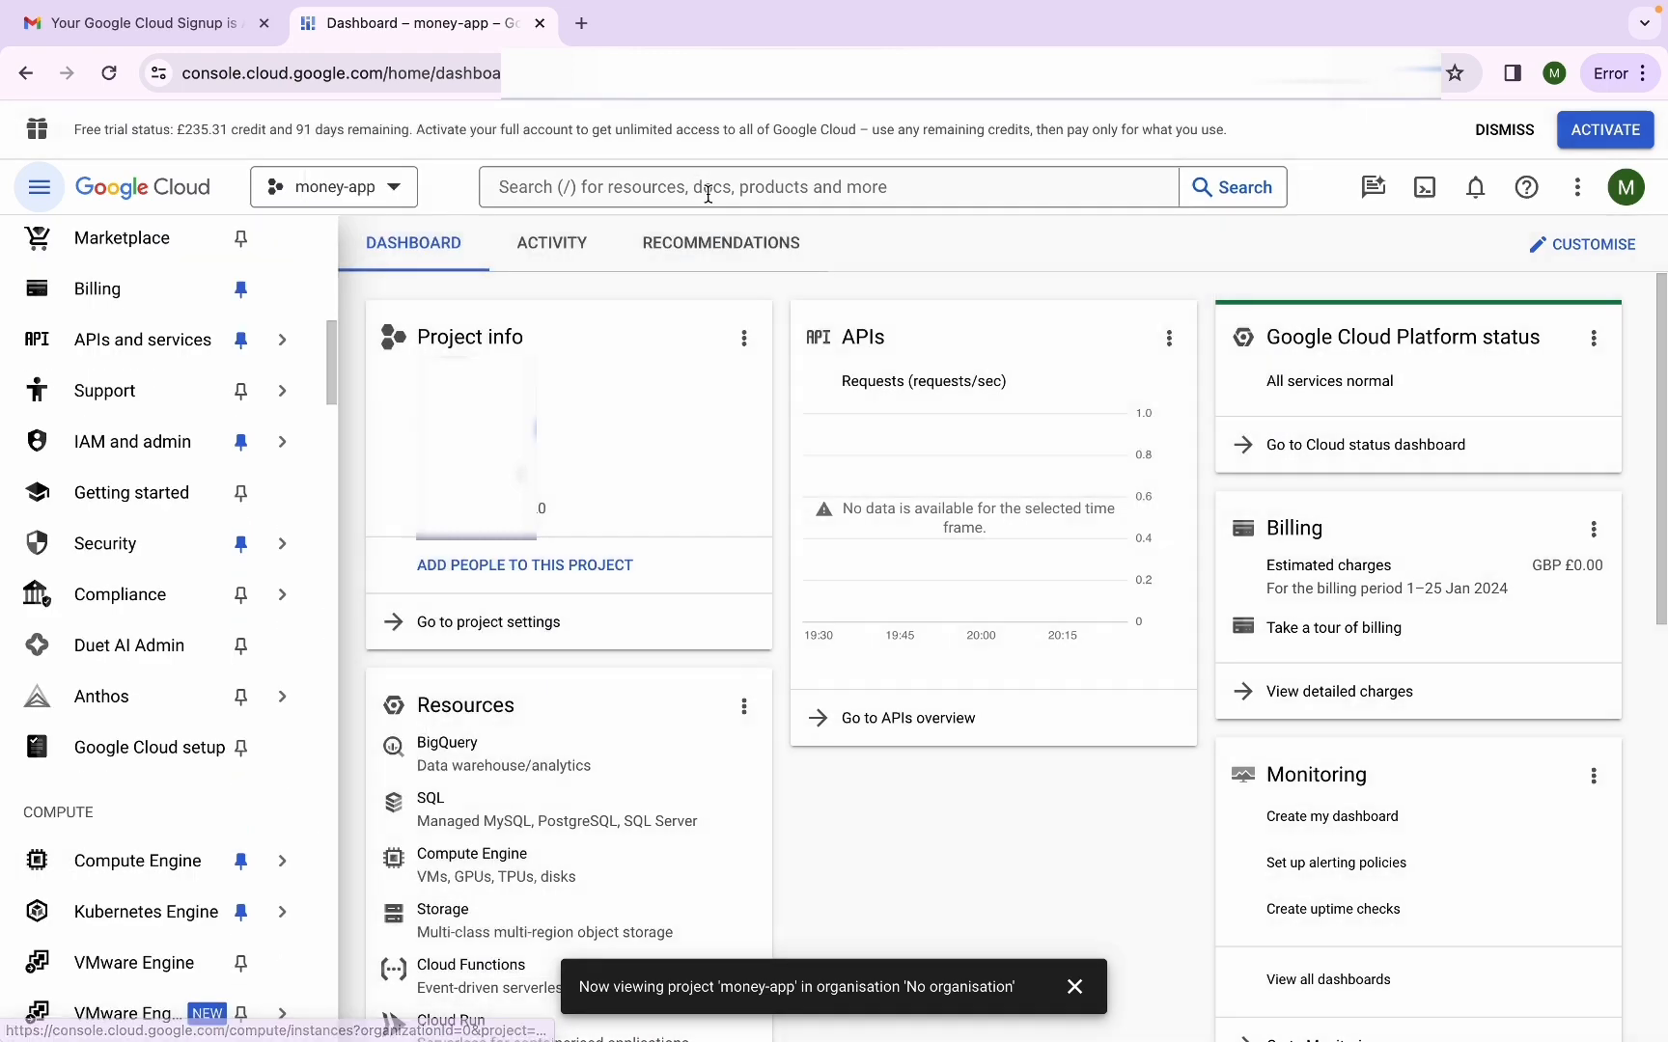
click(723, 186)
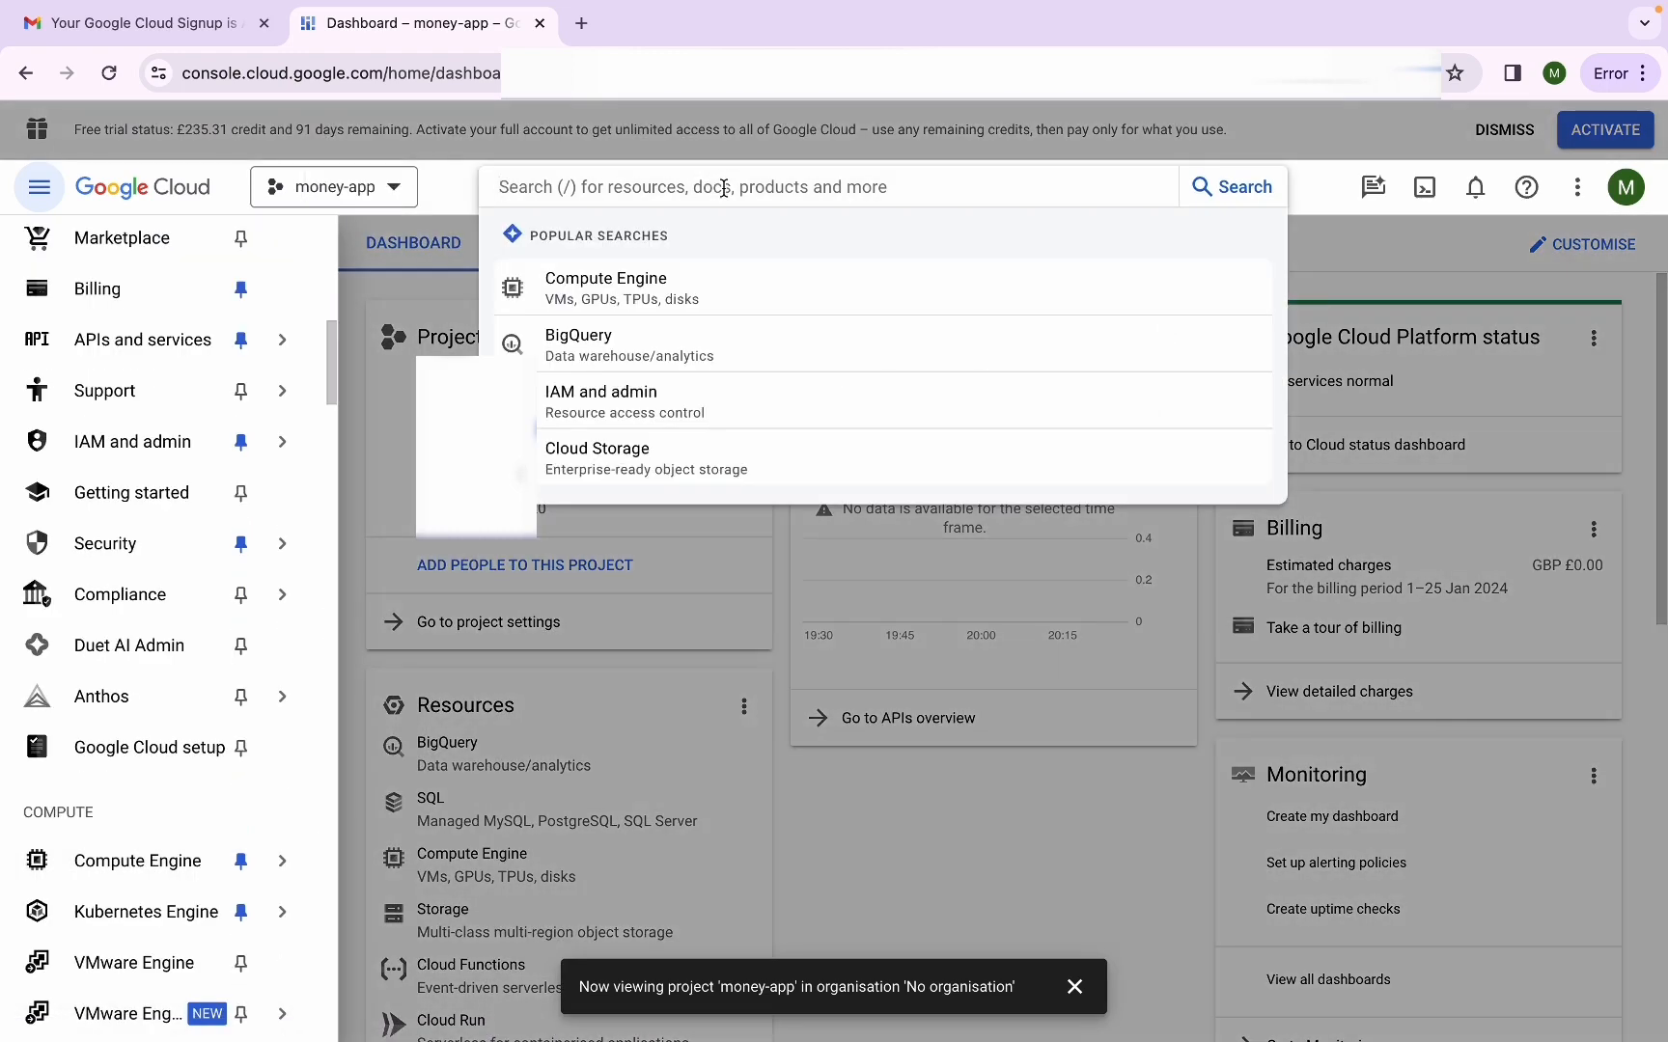
text(vet)
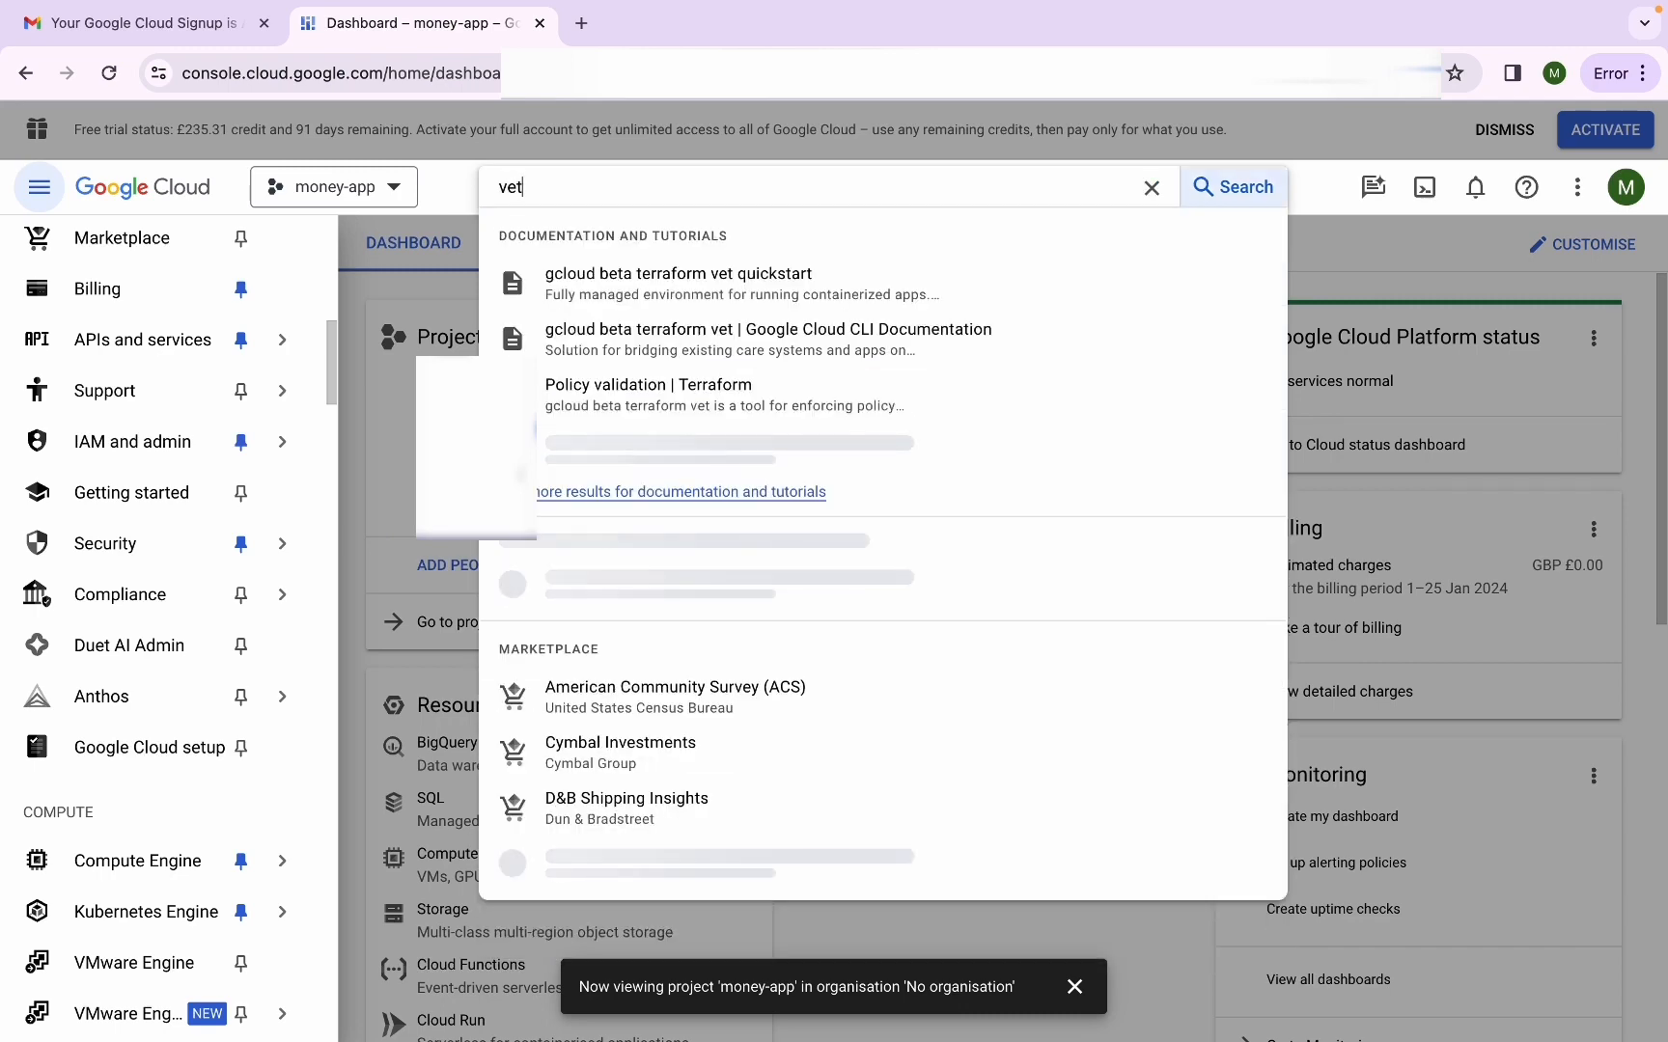
key(BackSpace)
text(rte)
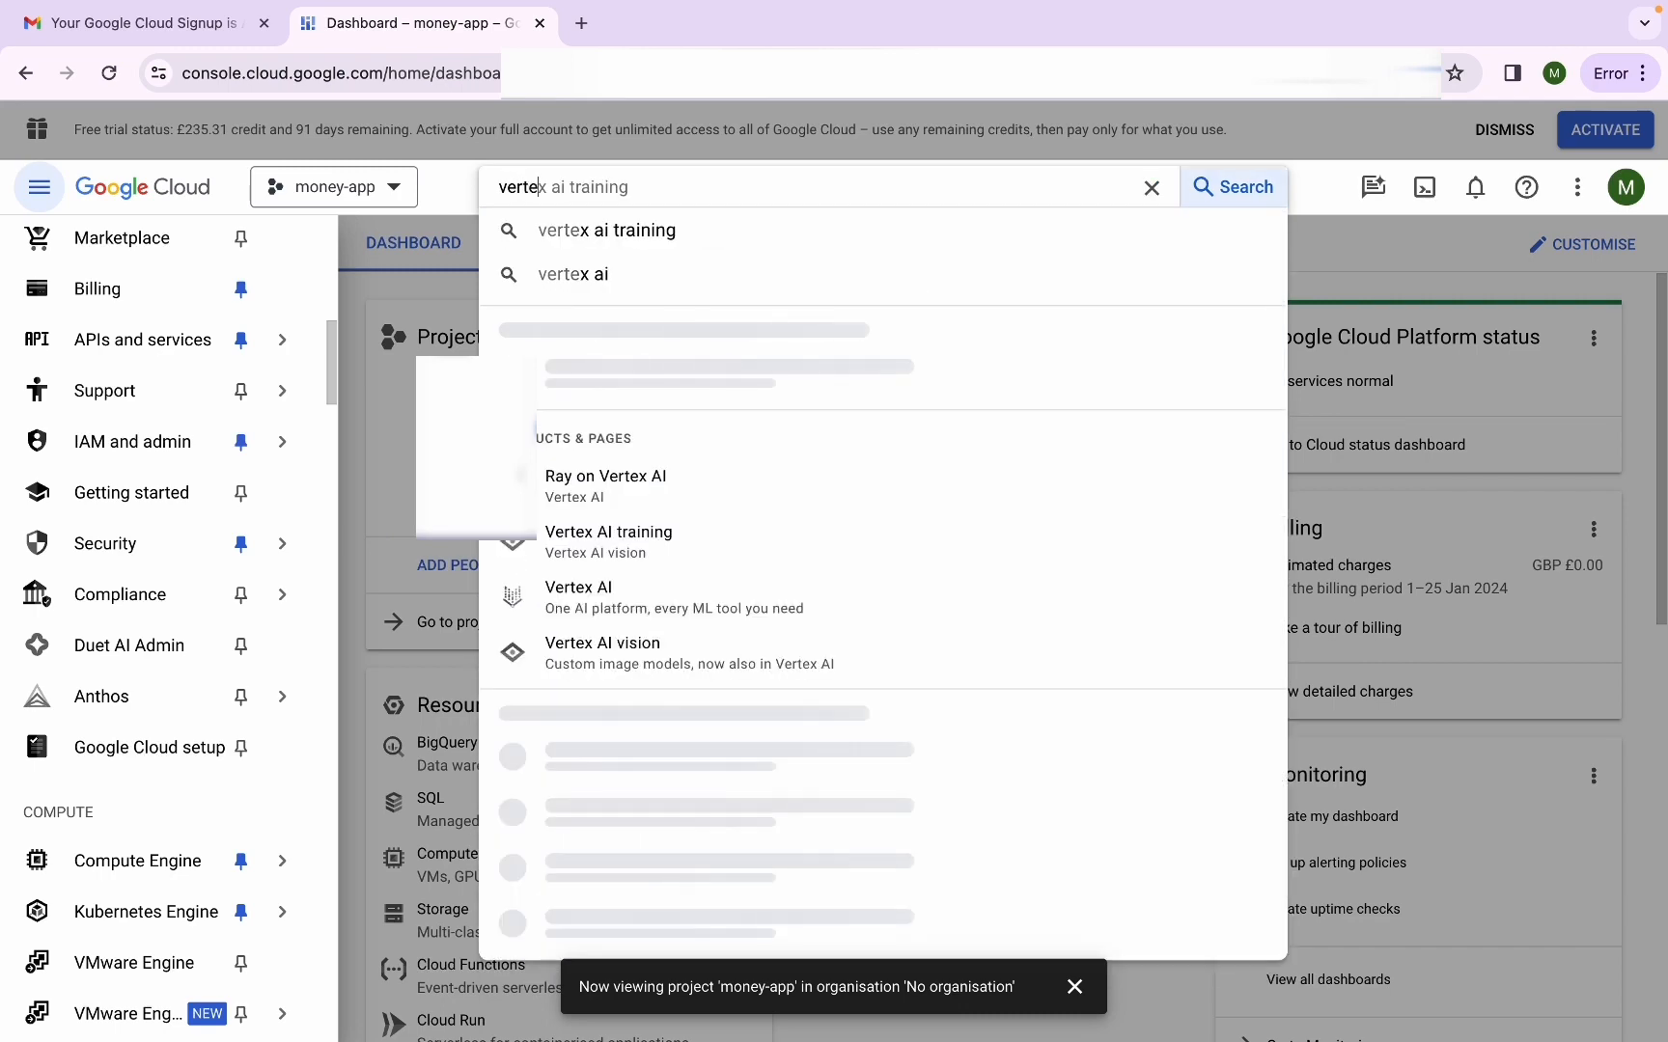
text(x ai)
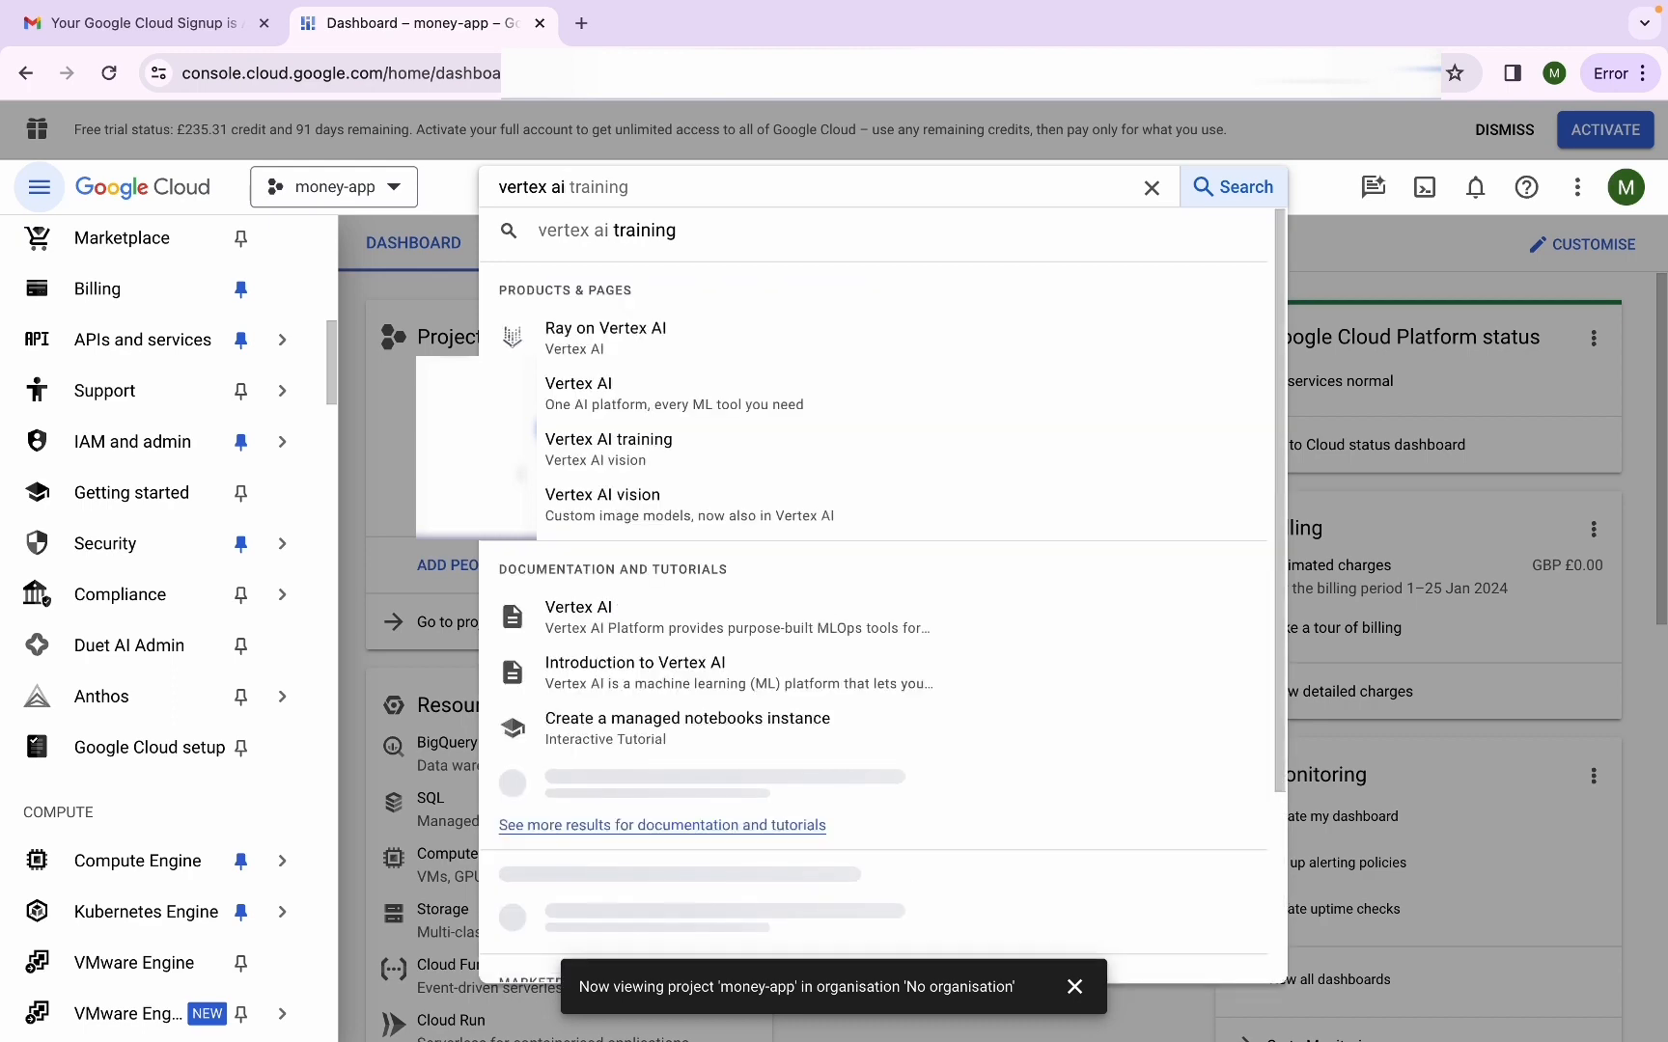
click(618, 386)
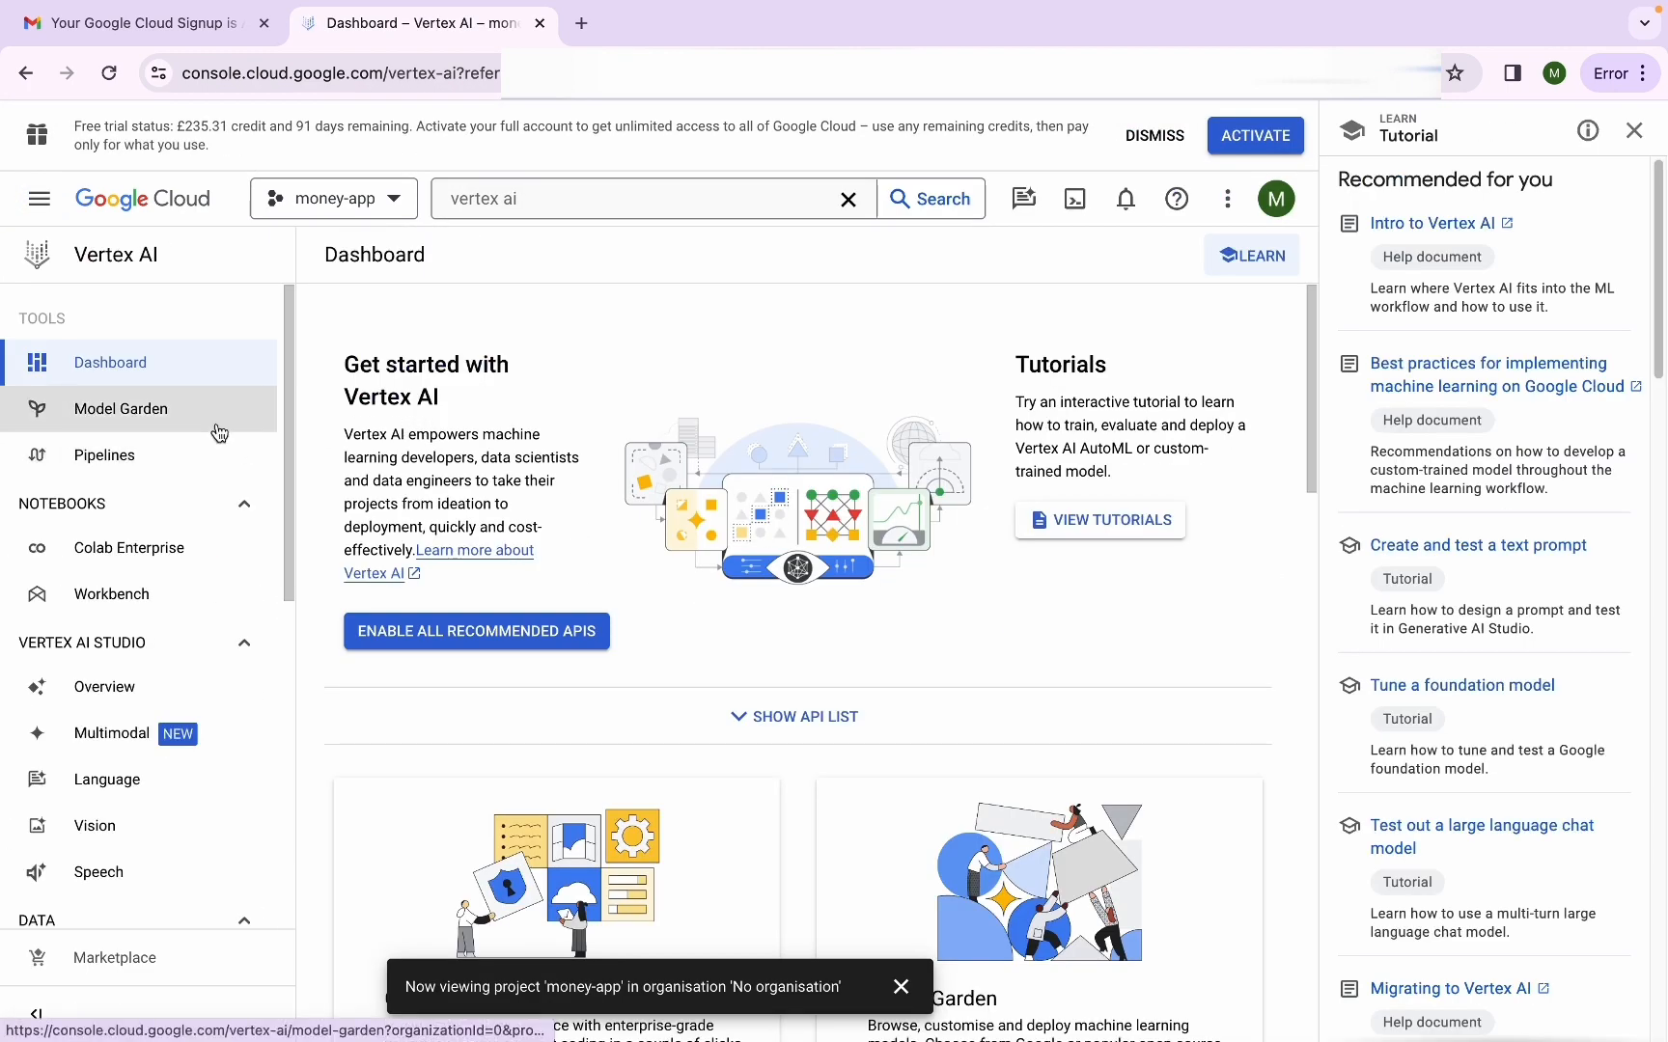
Pin Vertex AI from the Artificial Intelligence group to the console's pinned products and return to its dashboard
click(50, 210)
scroll(207, 901, down, 5)
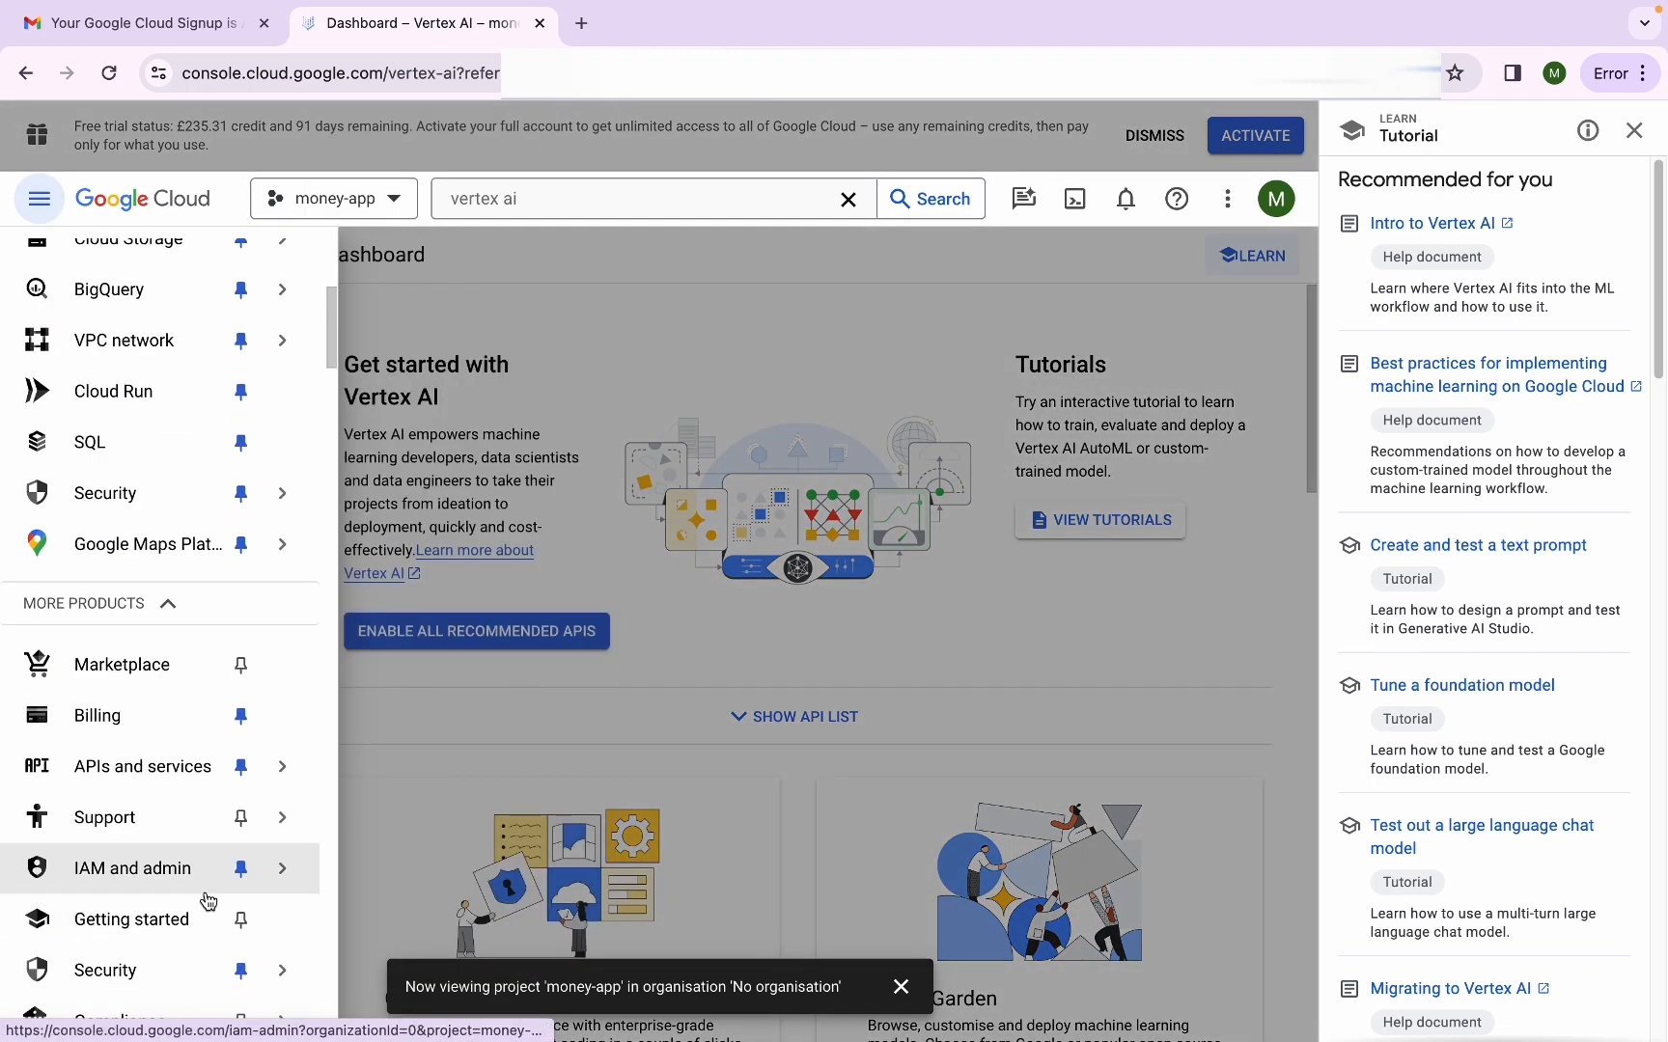
scroll(208, 901, down, 10)
scroll(208, 900, down, 1)
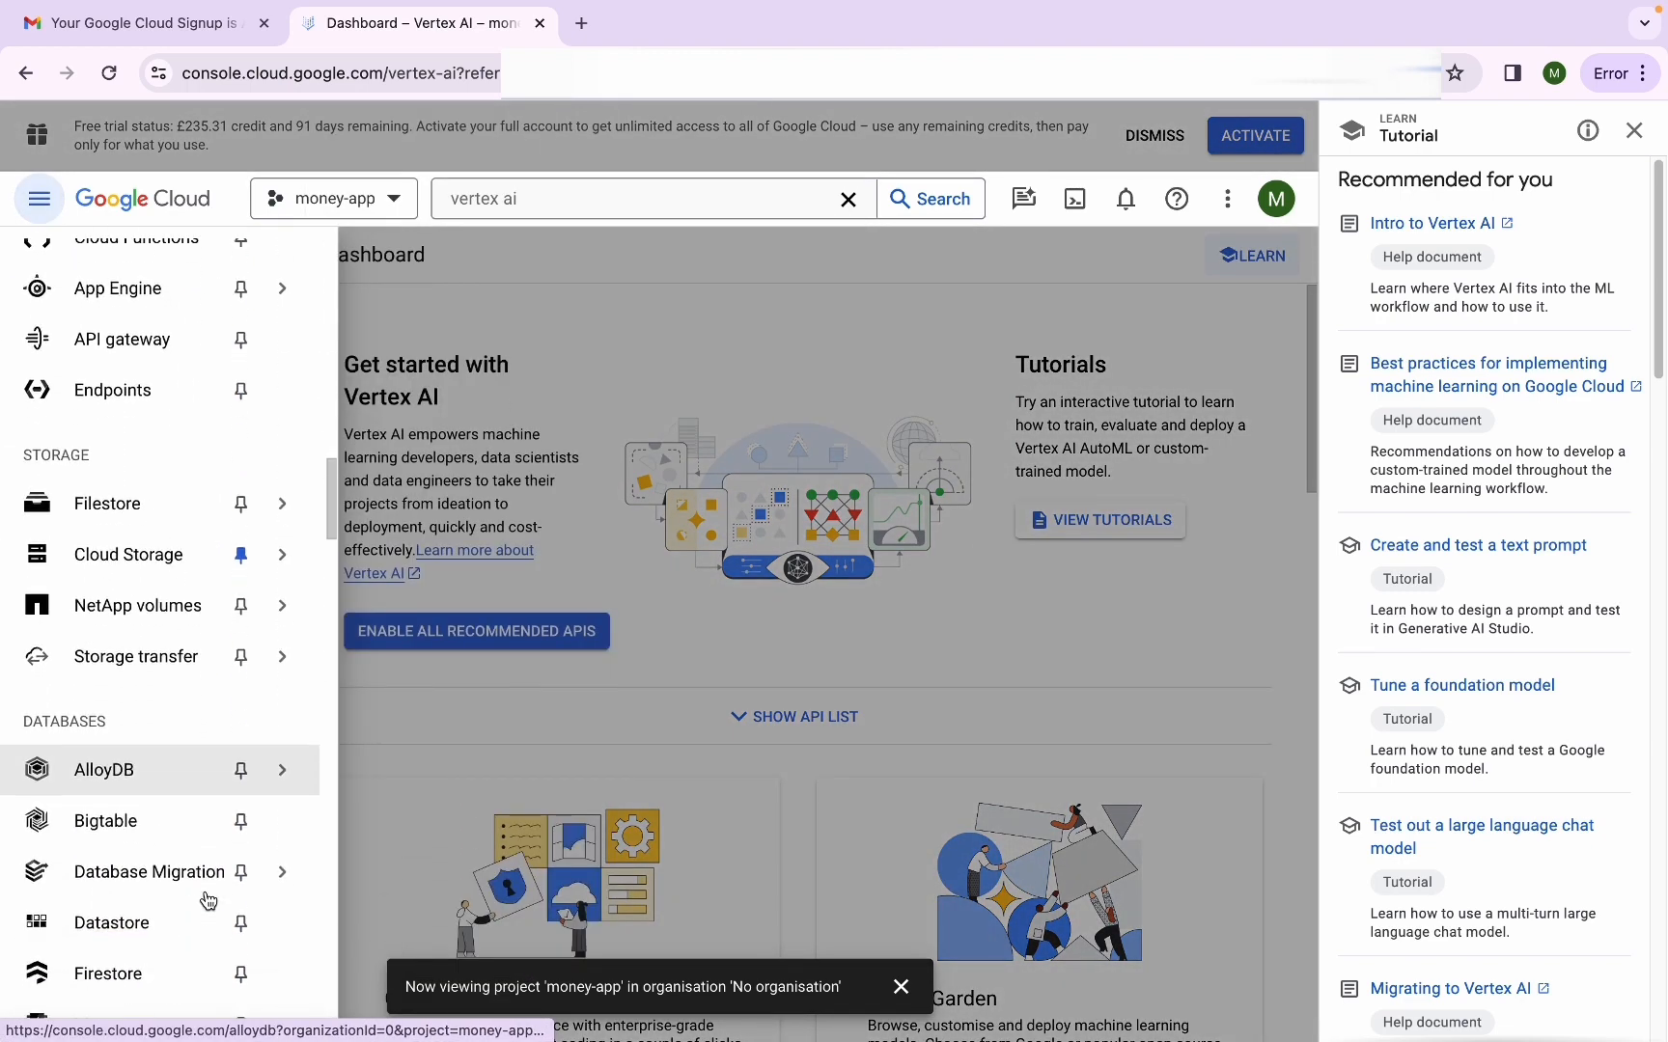
scroll(208, 900, down, 12)
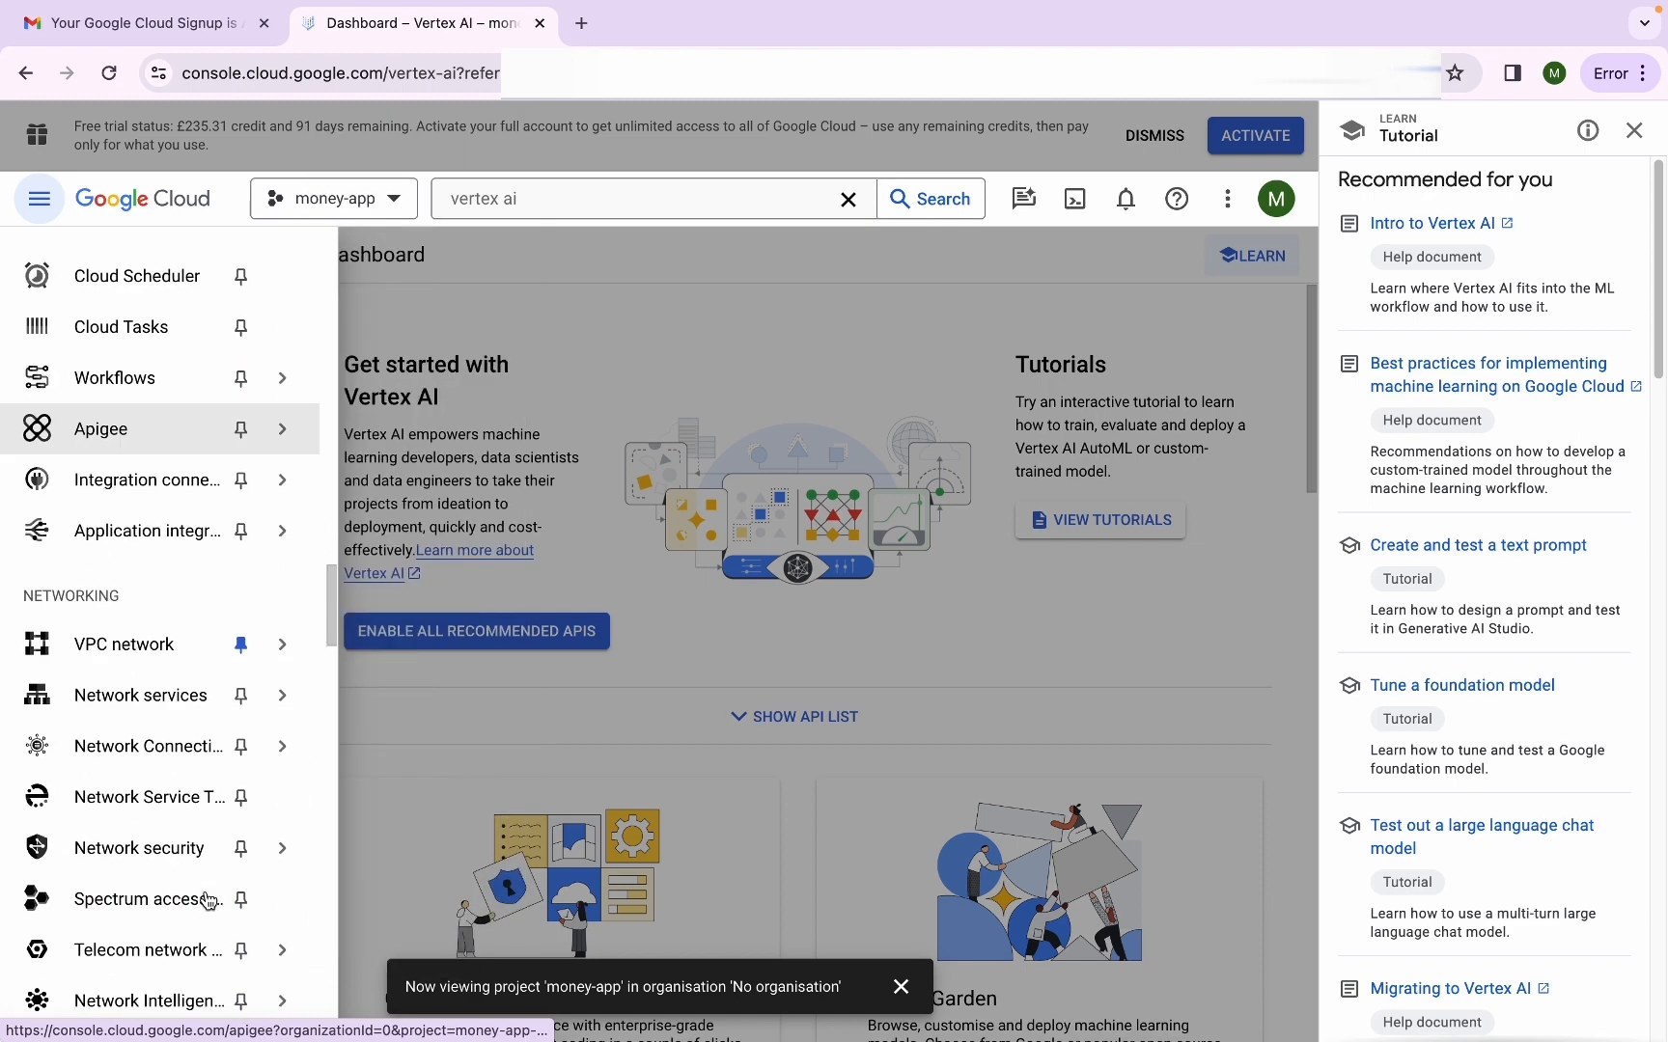
scroll(207, 900, down, 6)
mouse_move(224, 735)
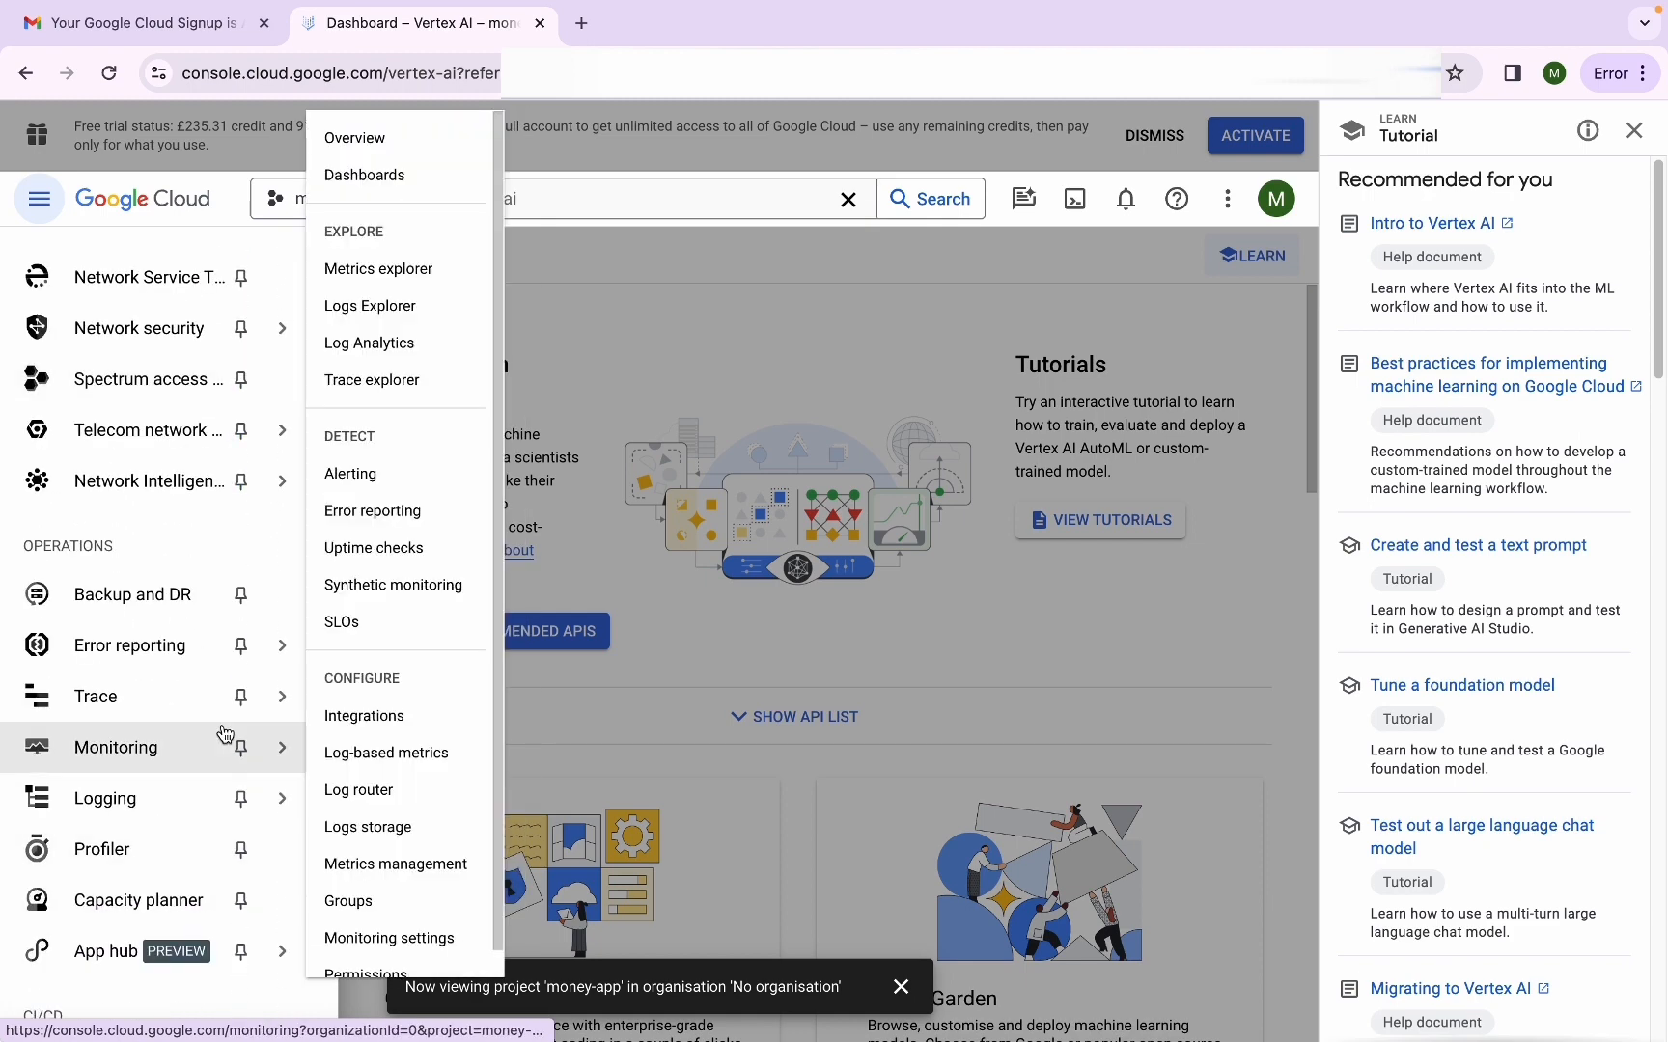
scroll(224, 733, down, 7)
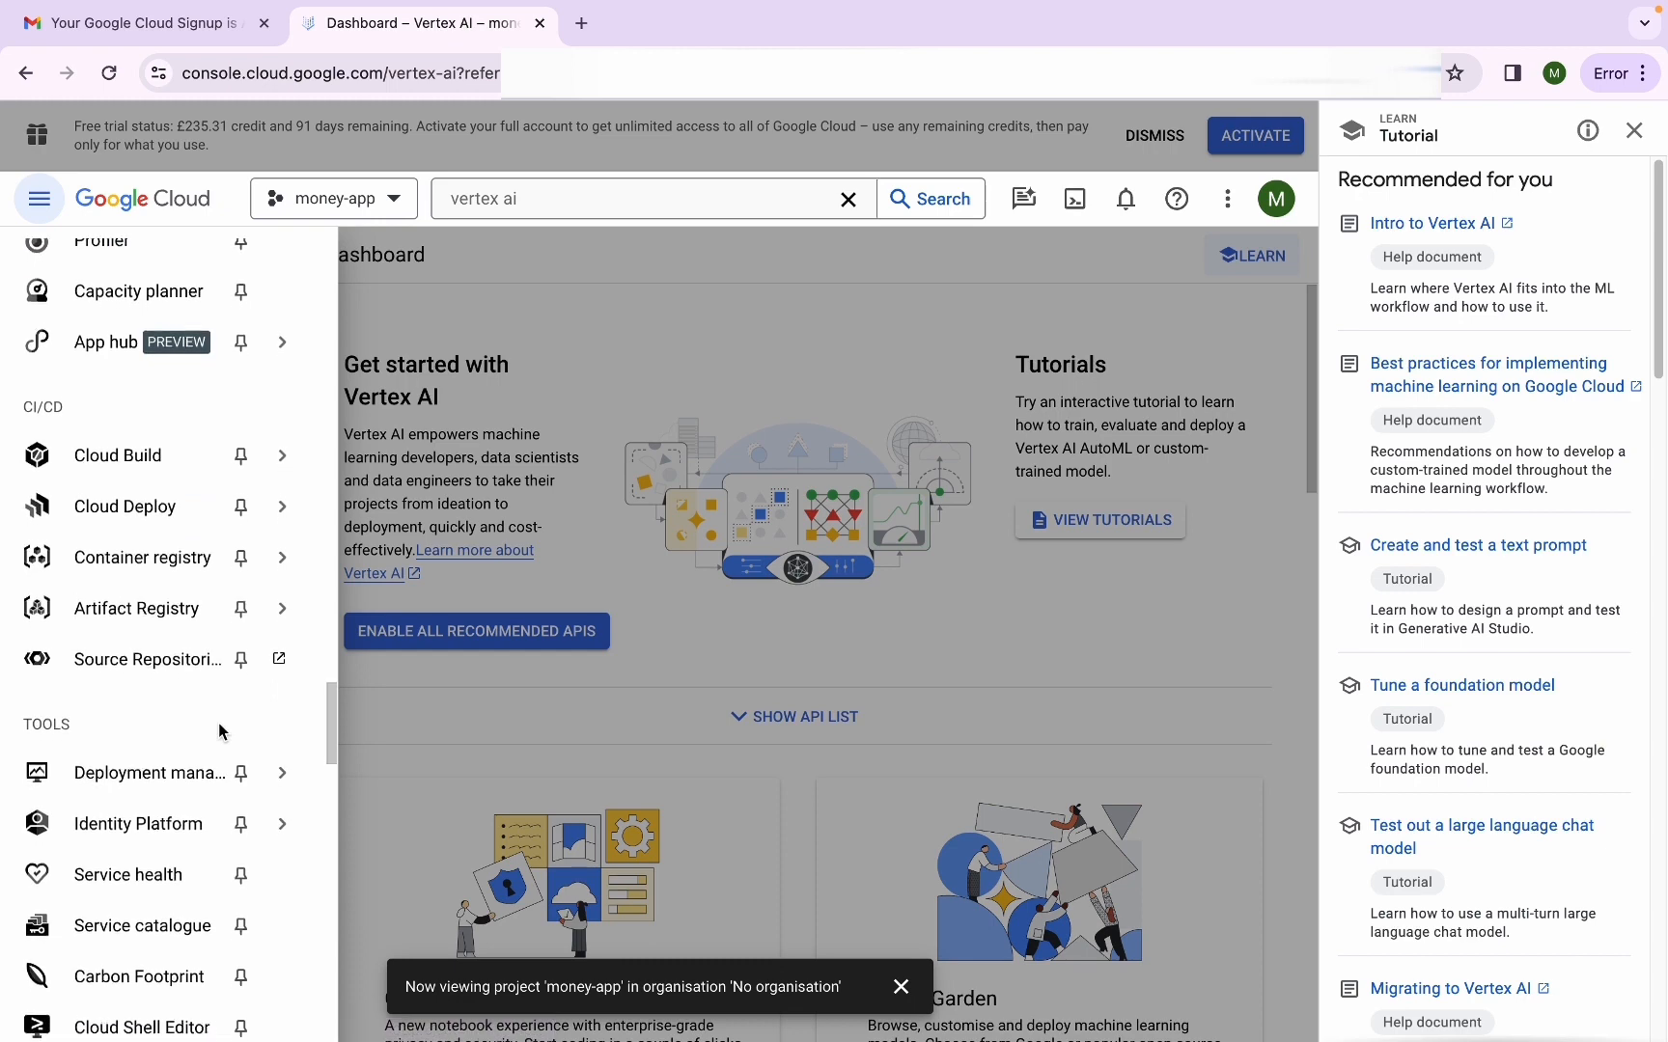
scroll(220, 731, down, 7)
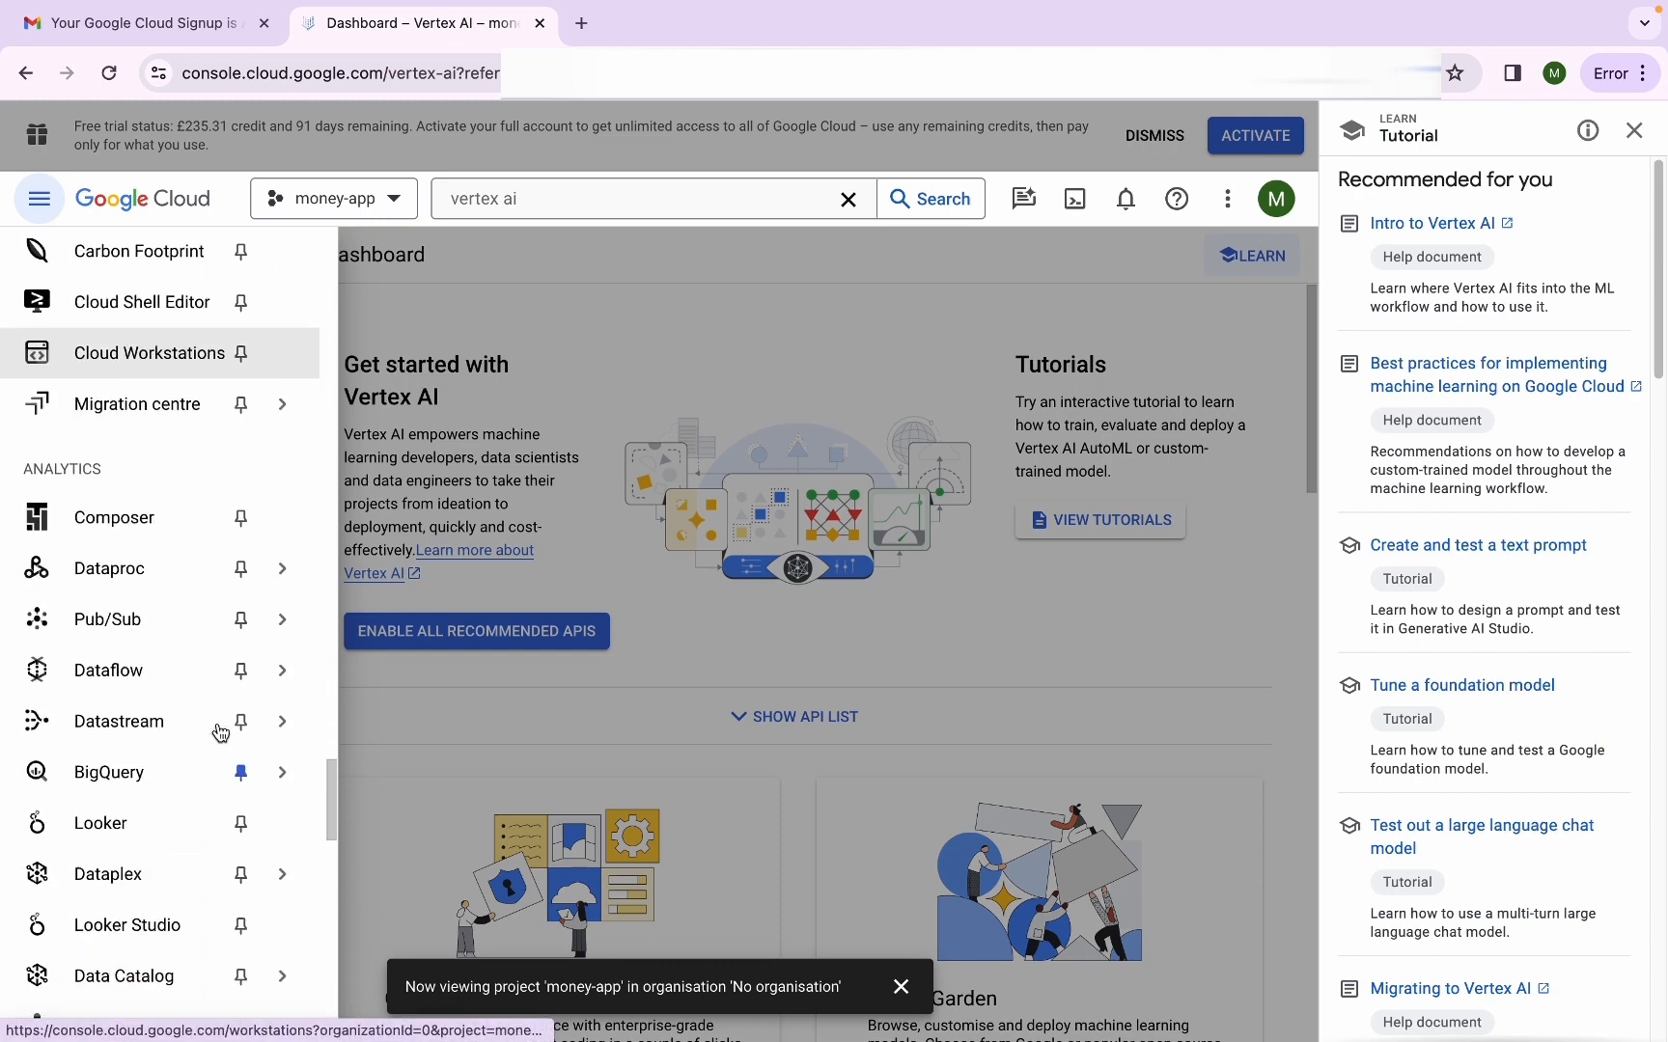
scroll(220, 732, down, 6)
mouse_move(82, 772)
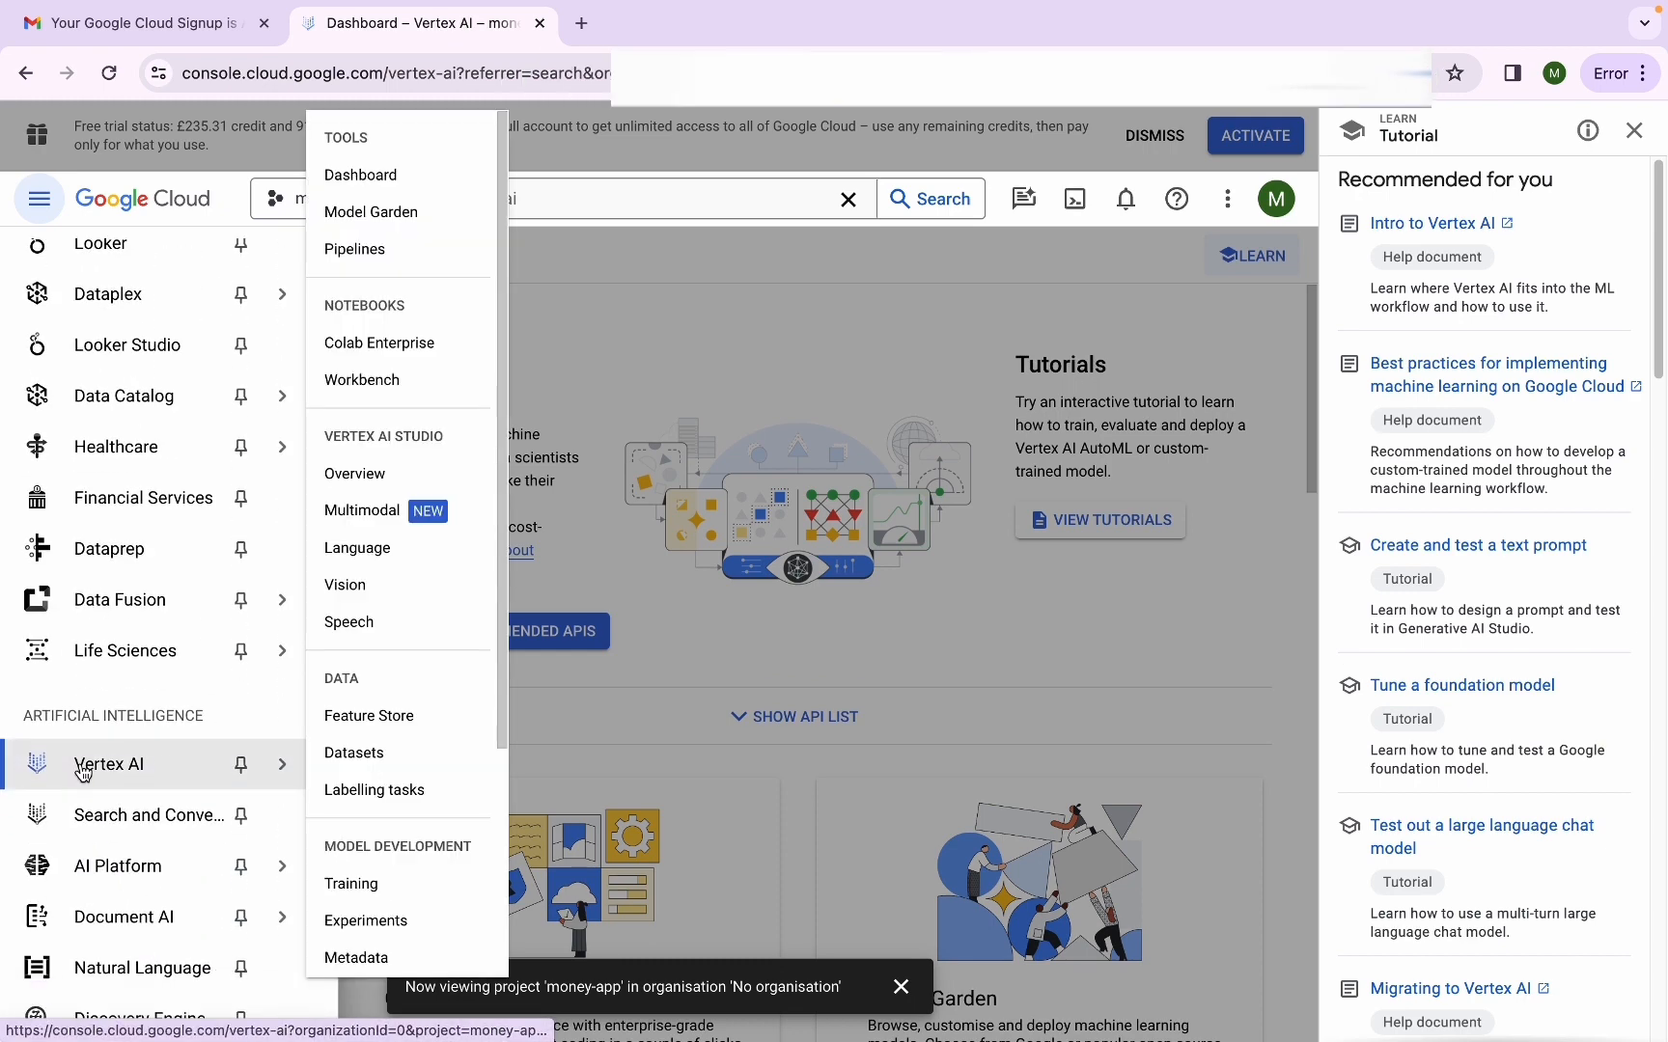
click(241, 770)
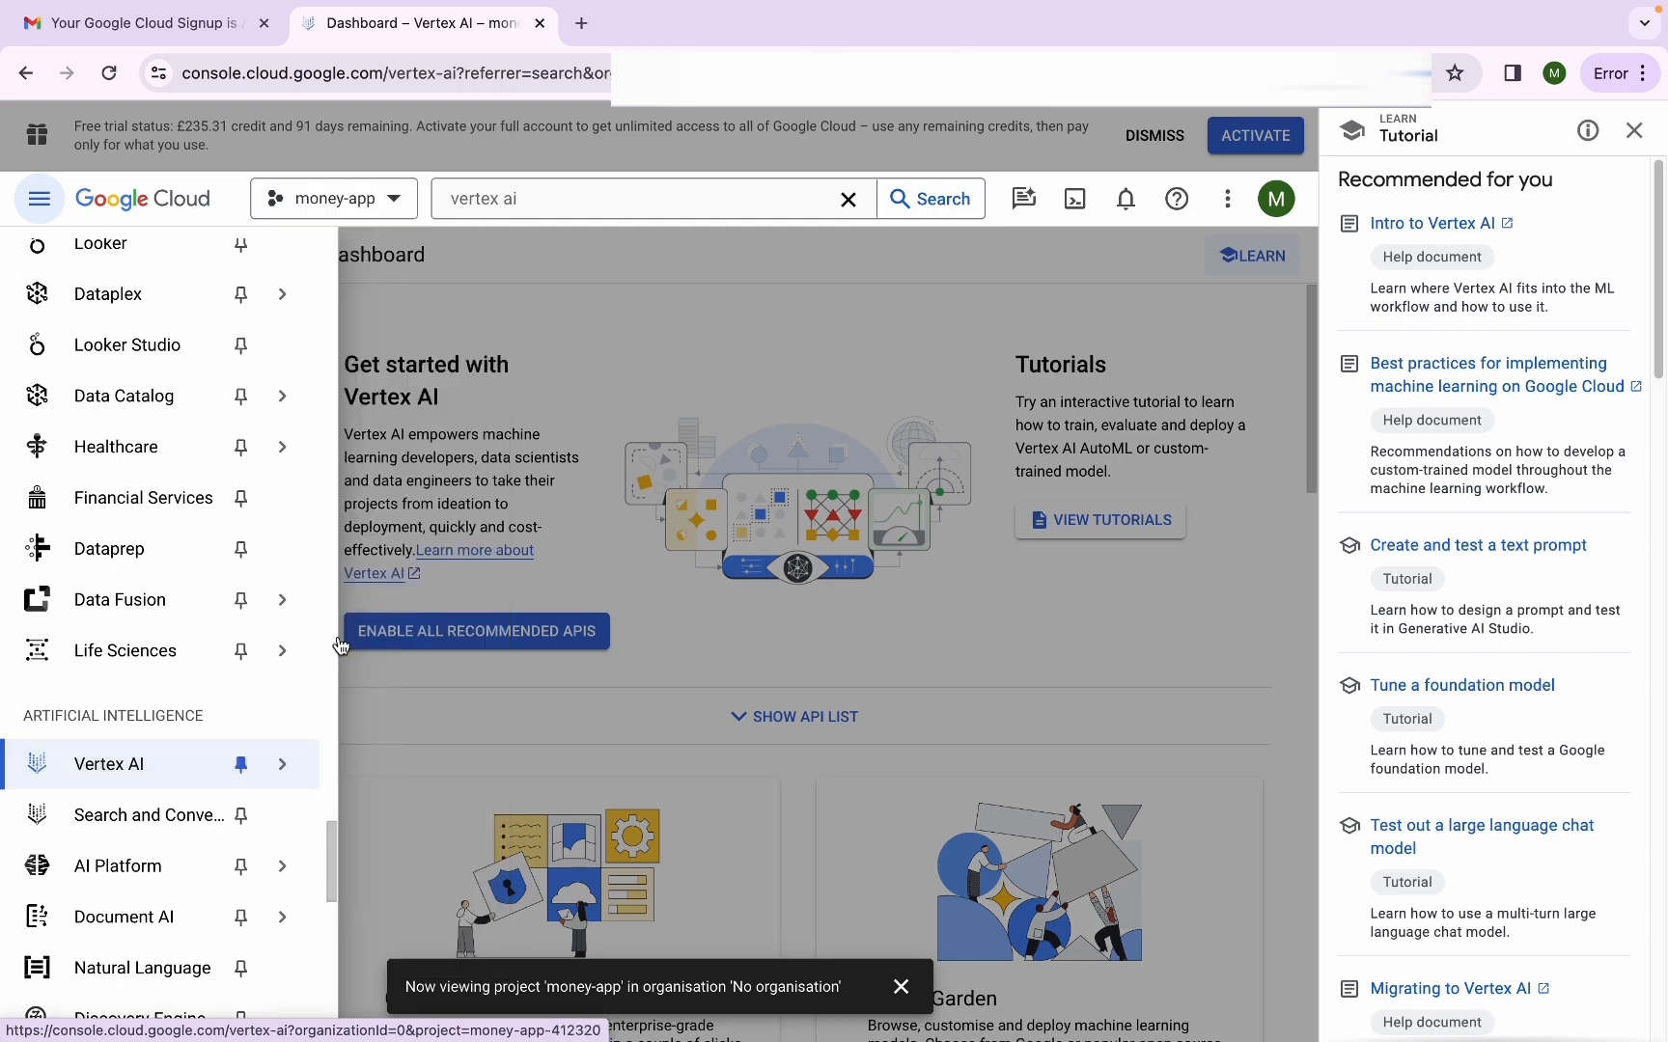
click(496, 679)
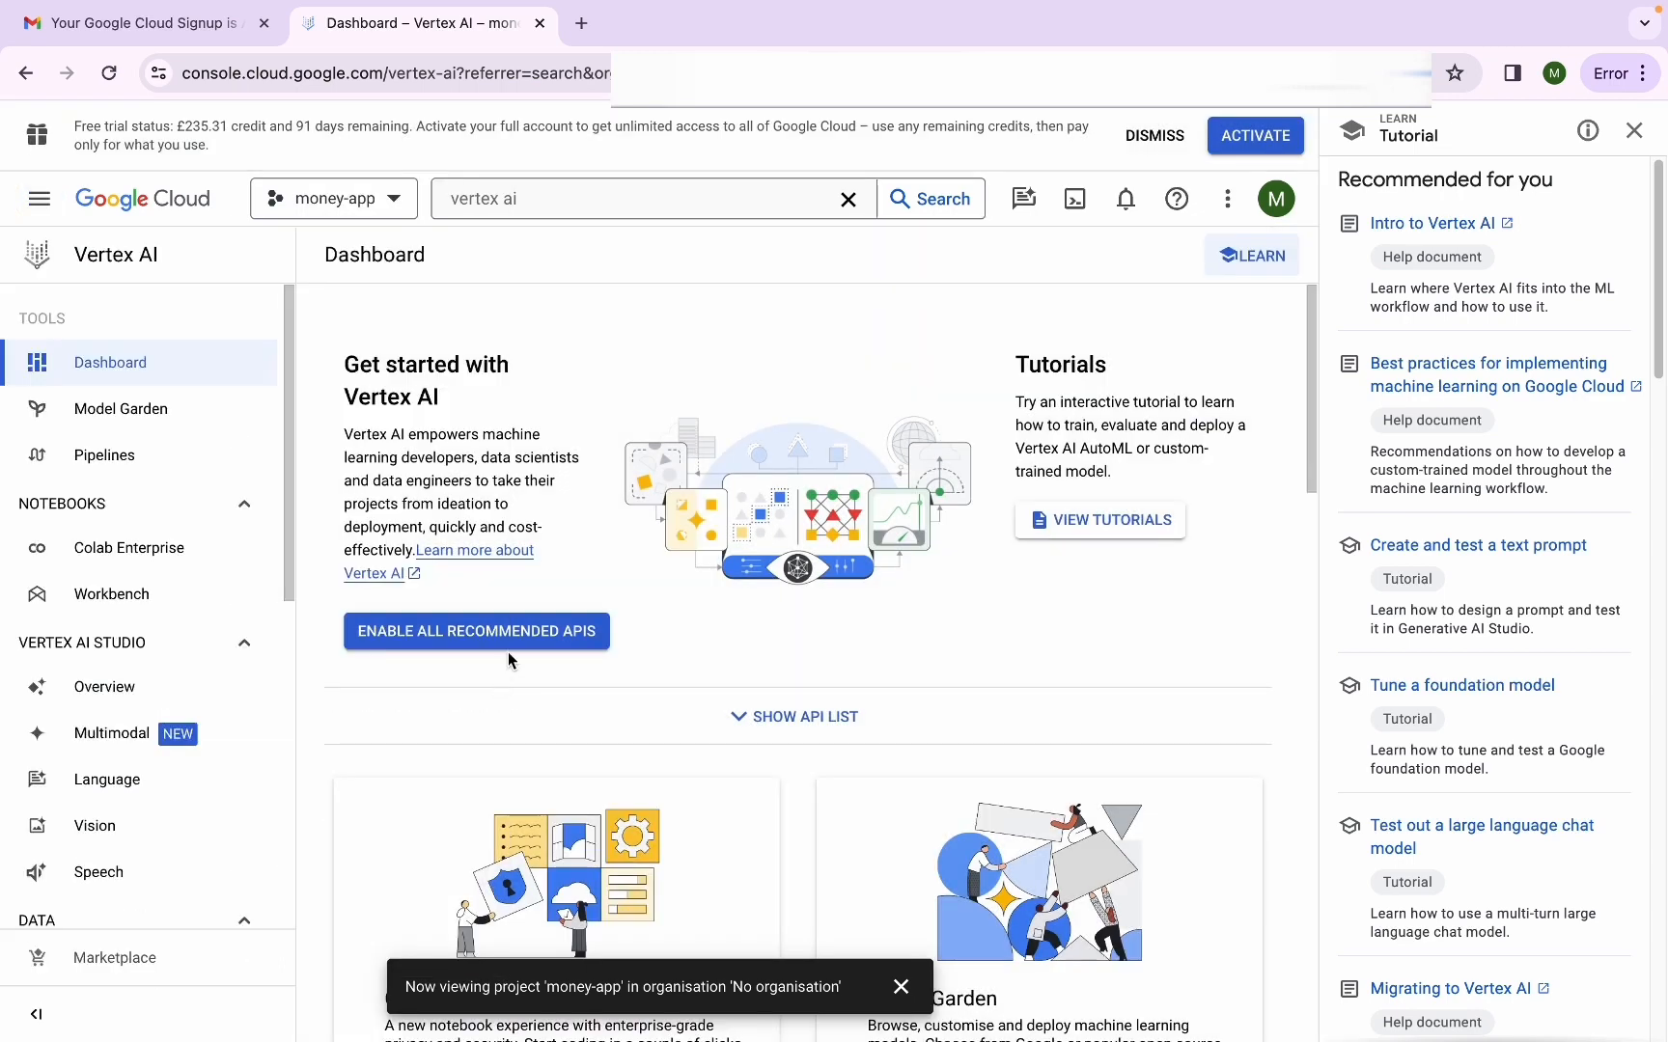
Enable all recommended Vertex AI APIs for the project and open the Datasets page
click(513, 639)
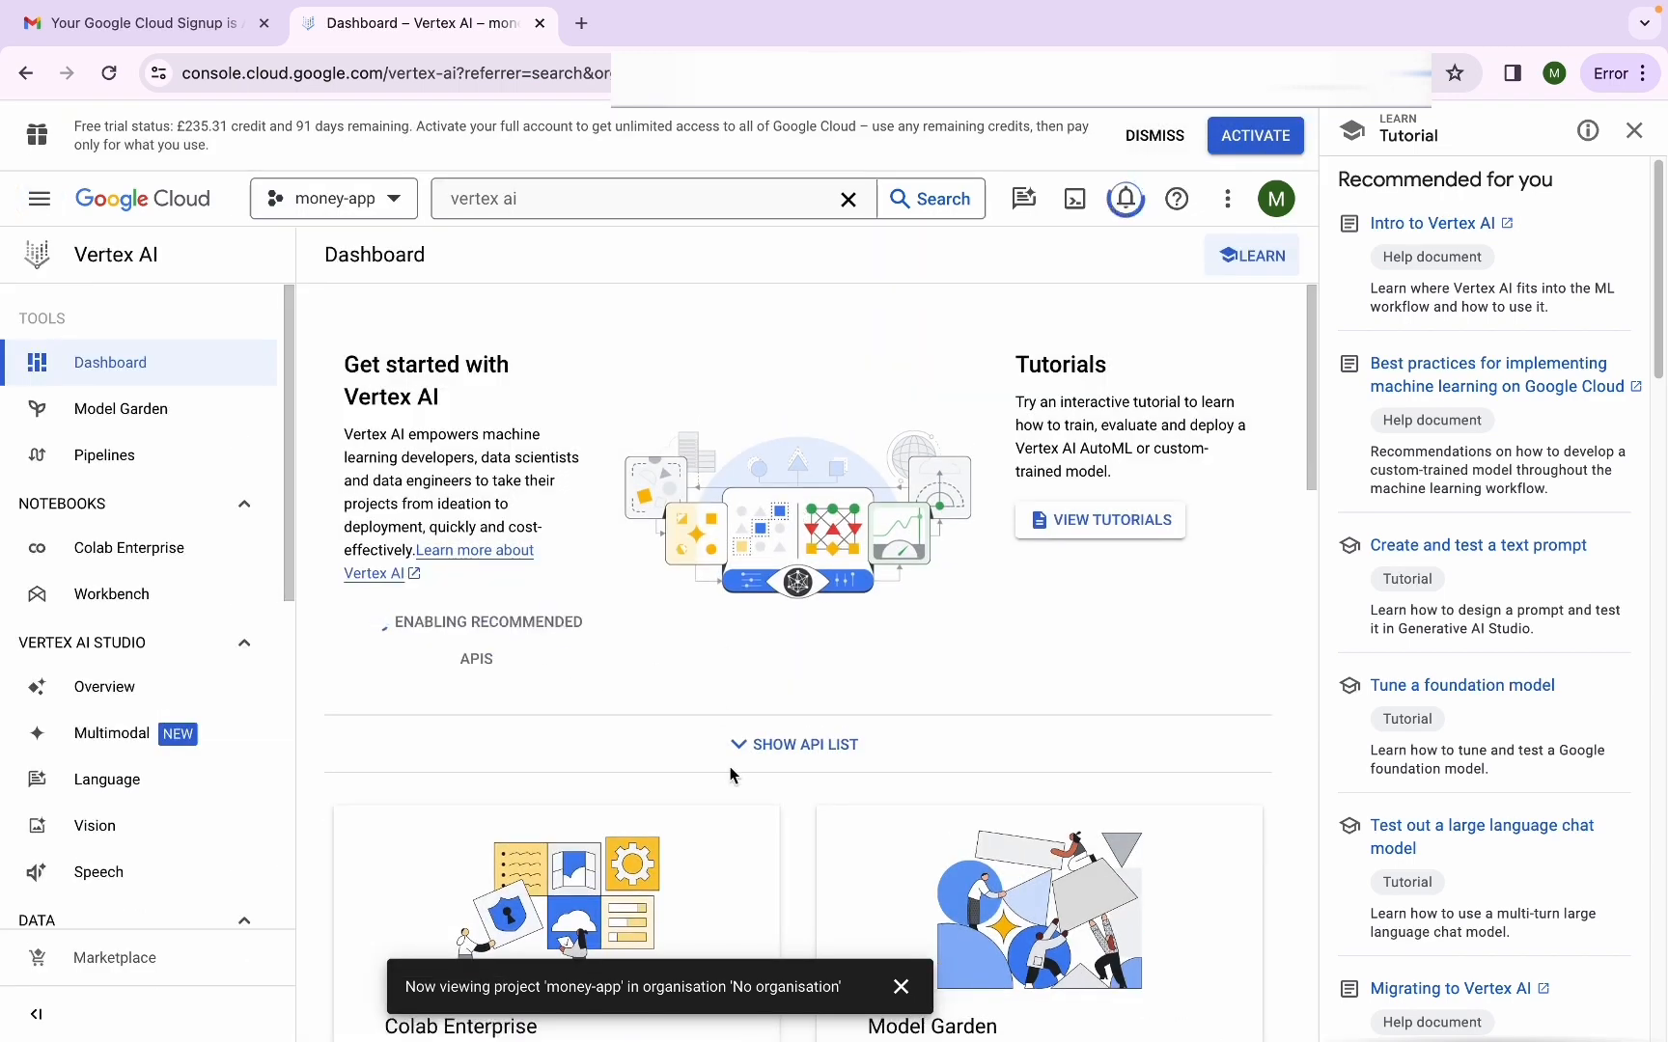
click(897, 989)
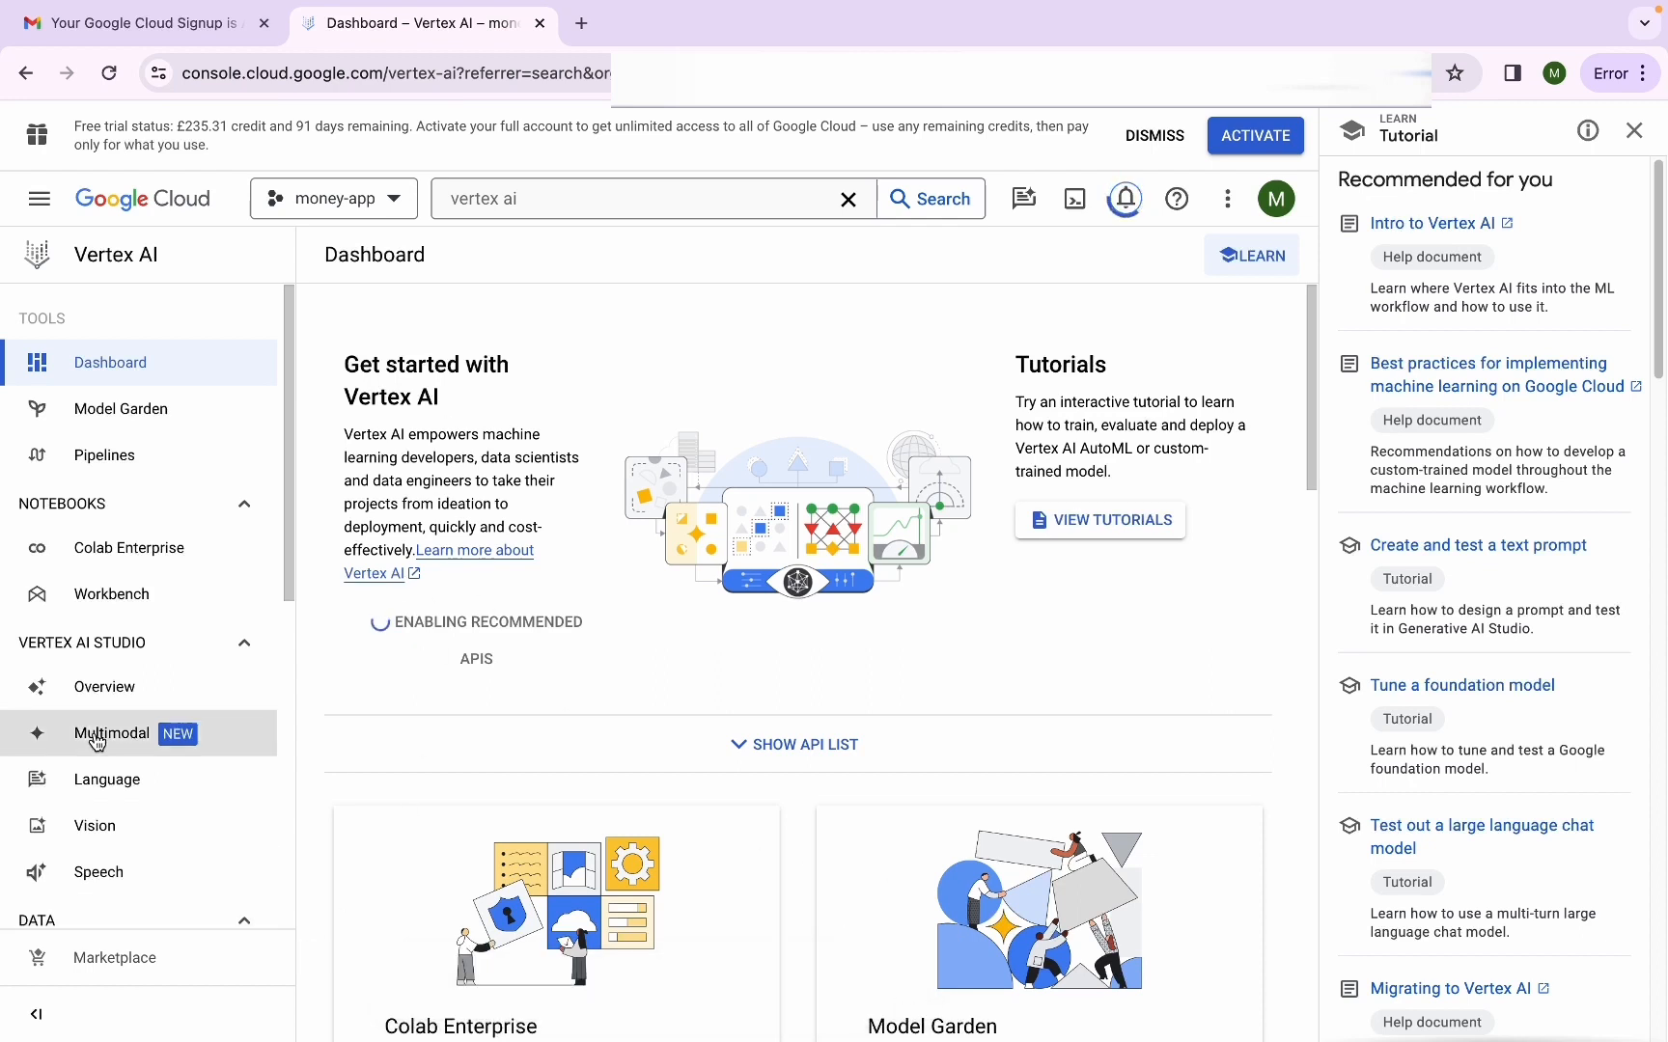
scroll(90, 819, down, 5)
scroll(90, 814, down, 2)
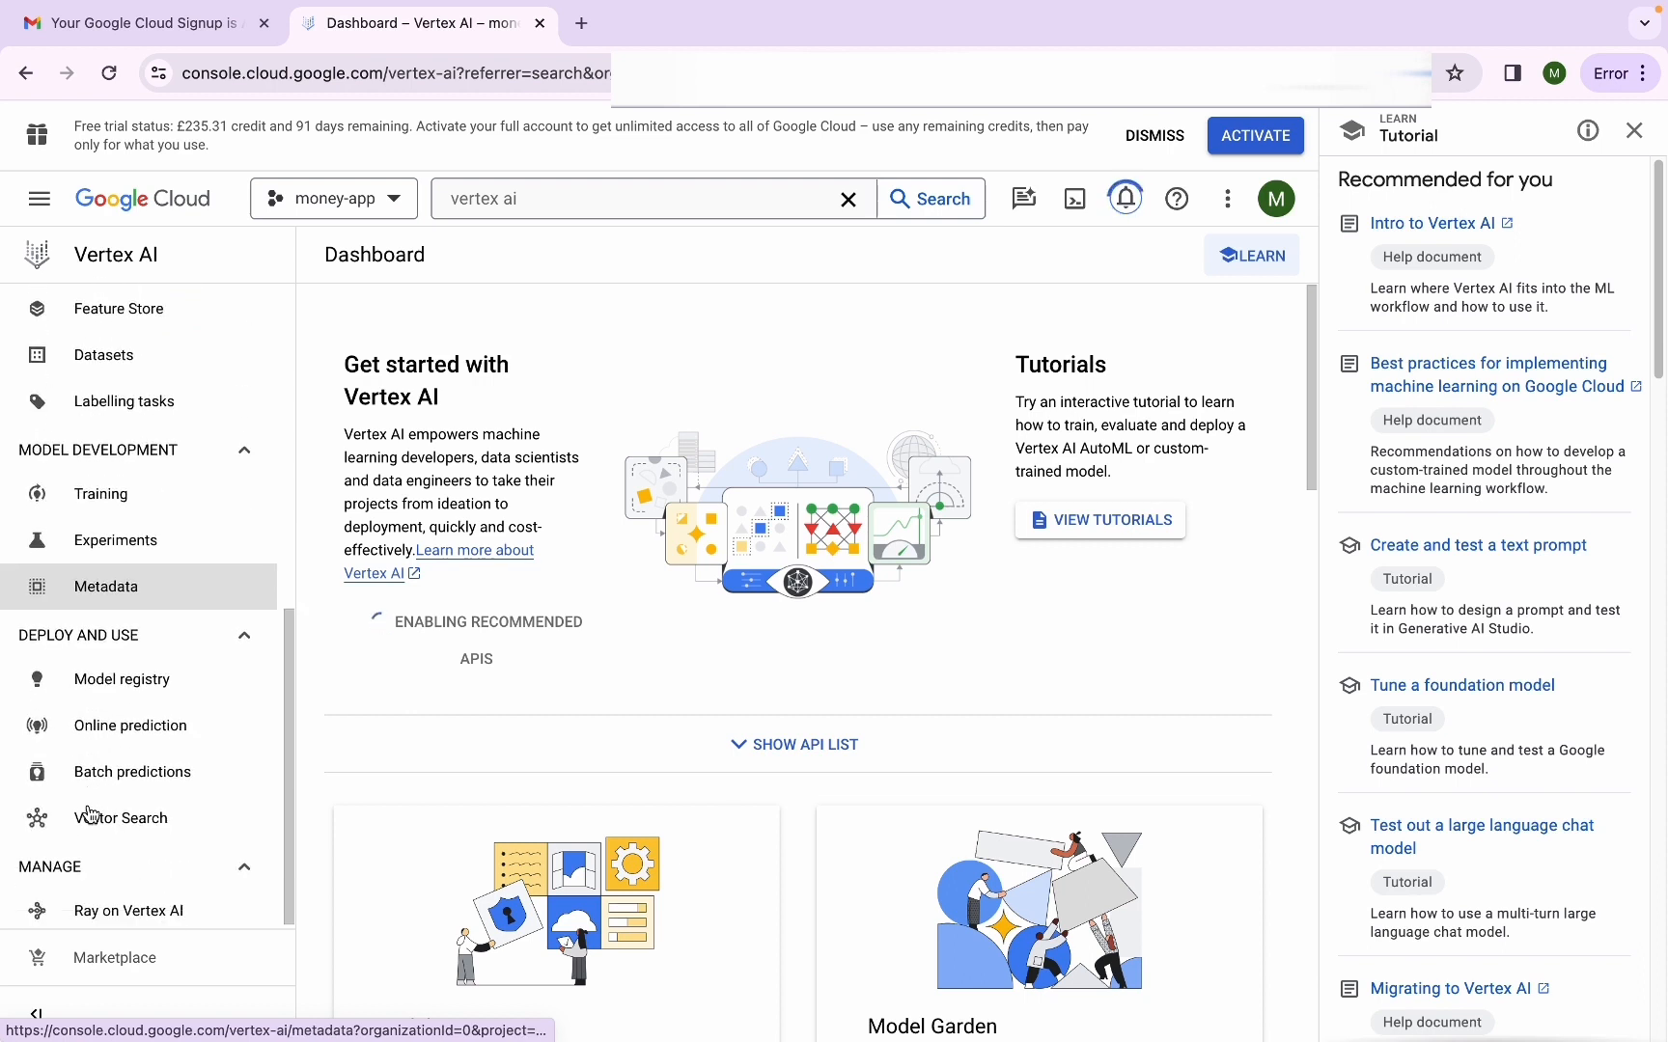
scroll(197, 726, up, 6)
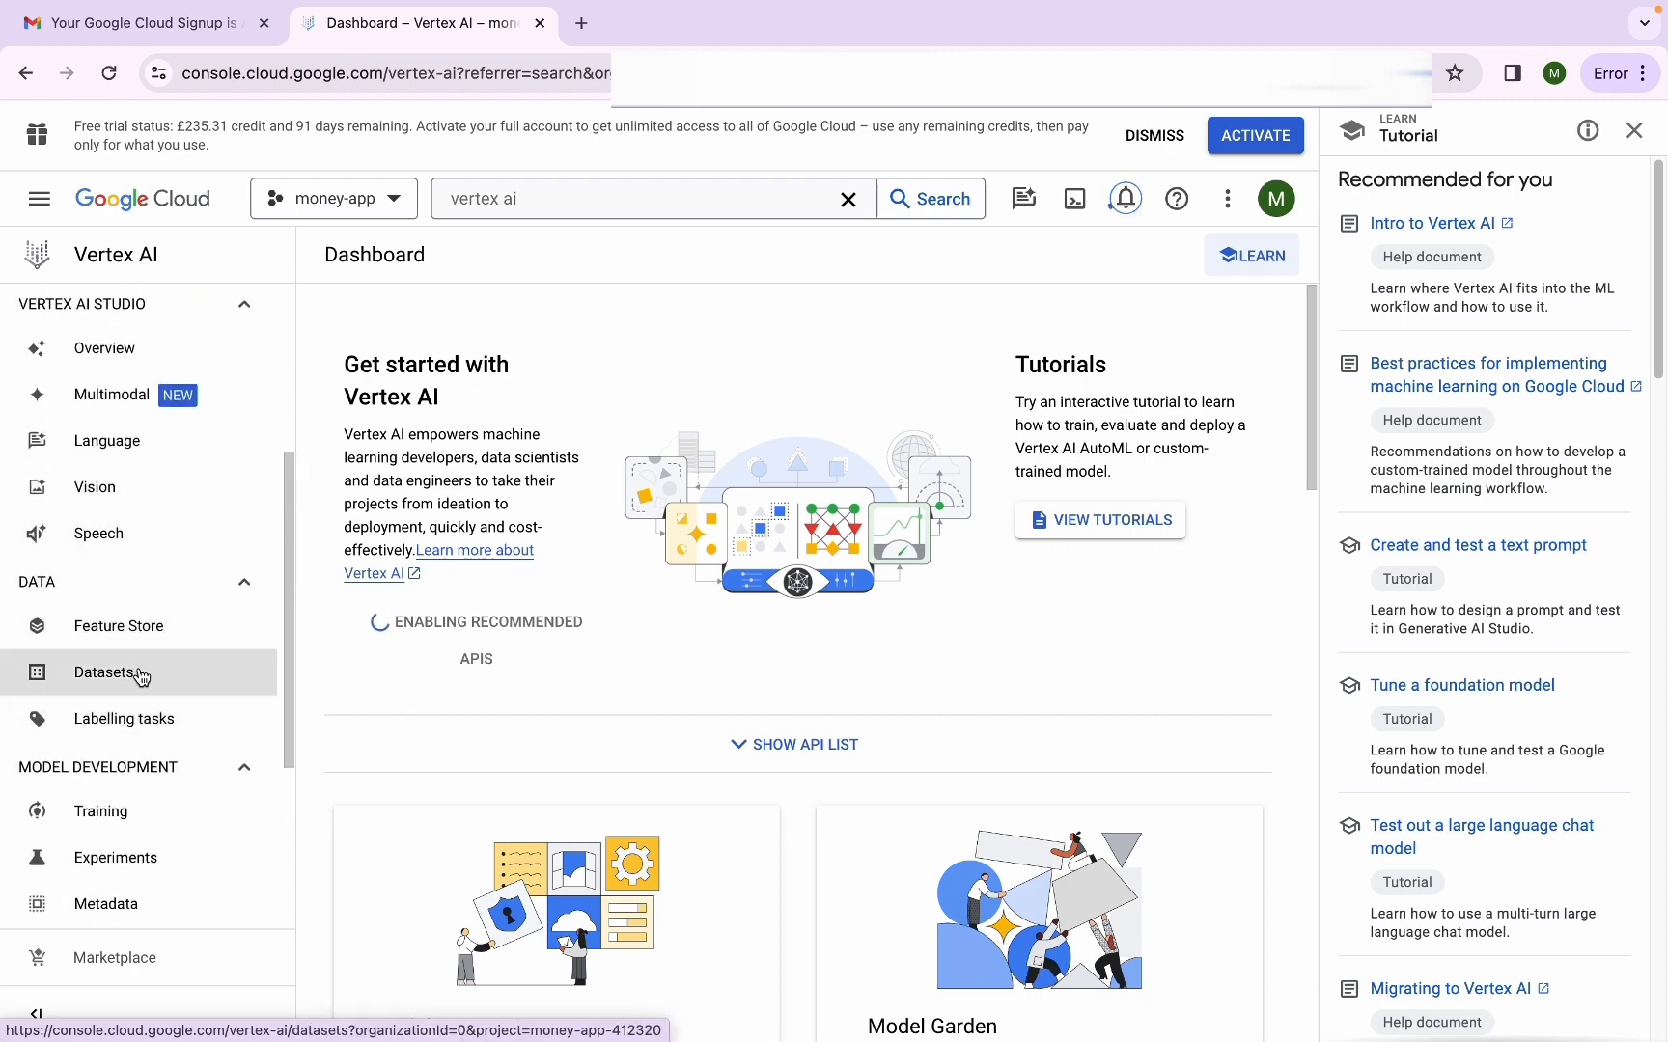
click(147, 682)
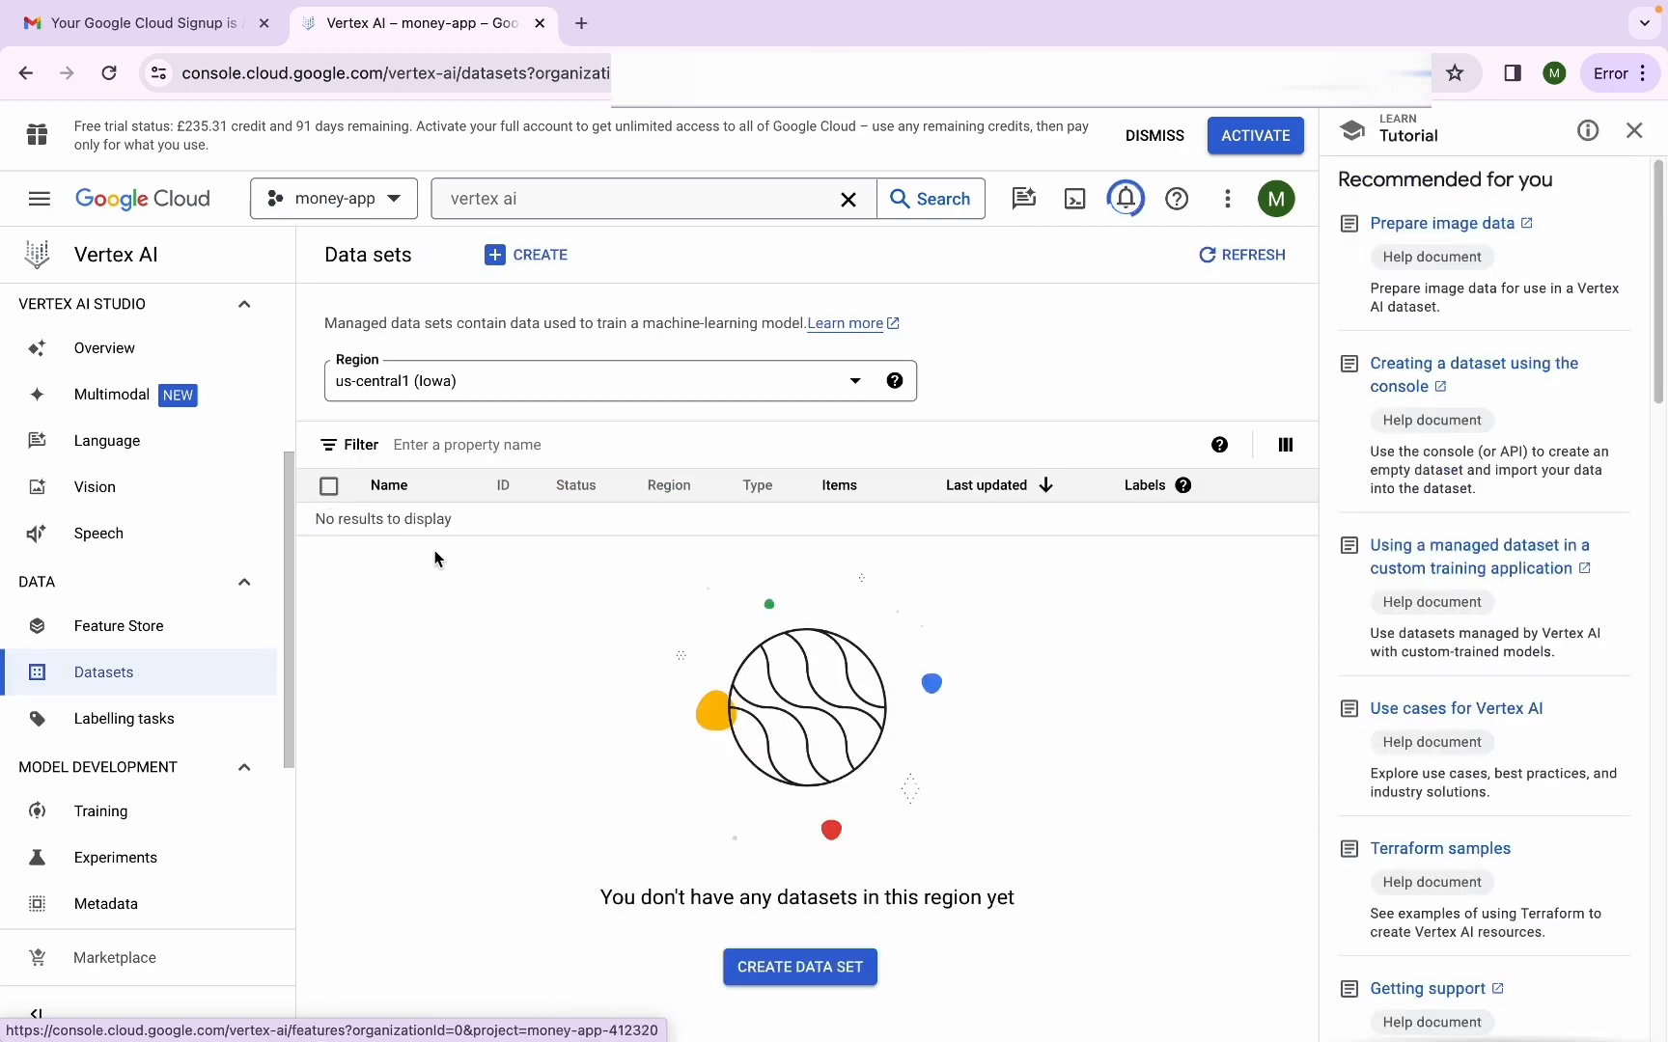
Start a new data set and name it coin-data
click(784, 966)
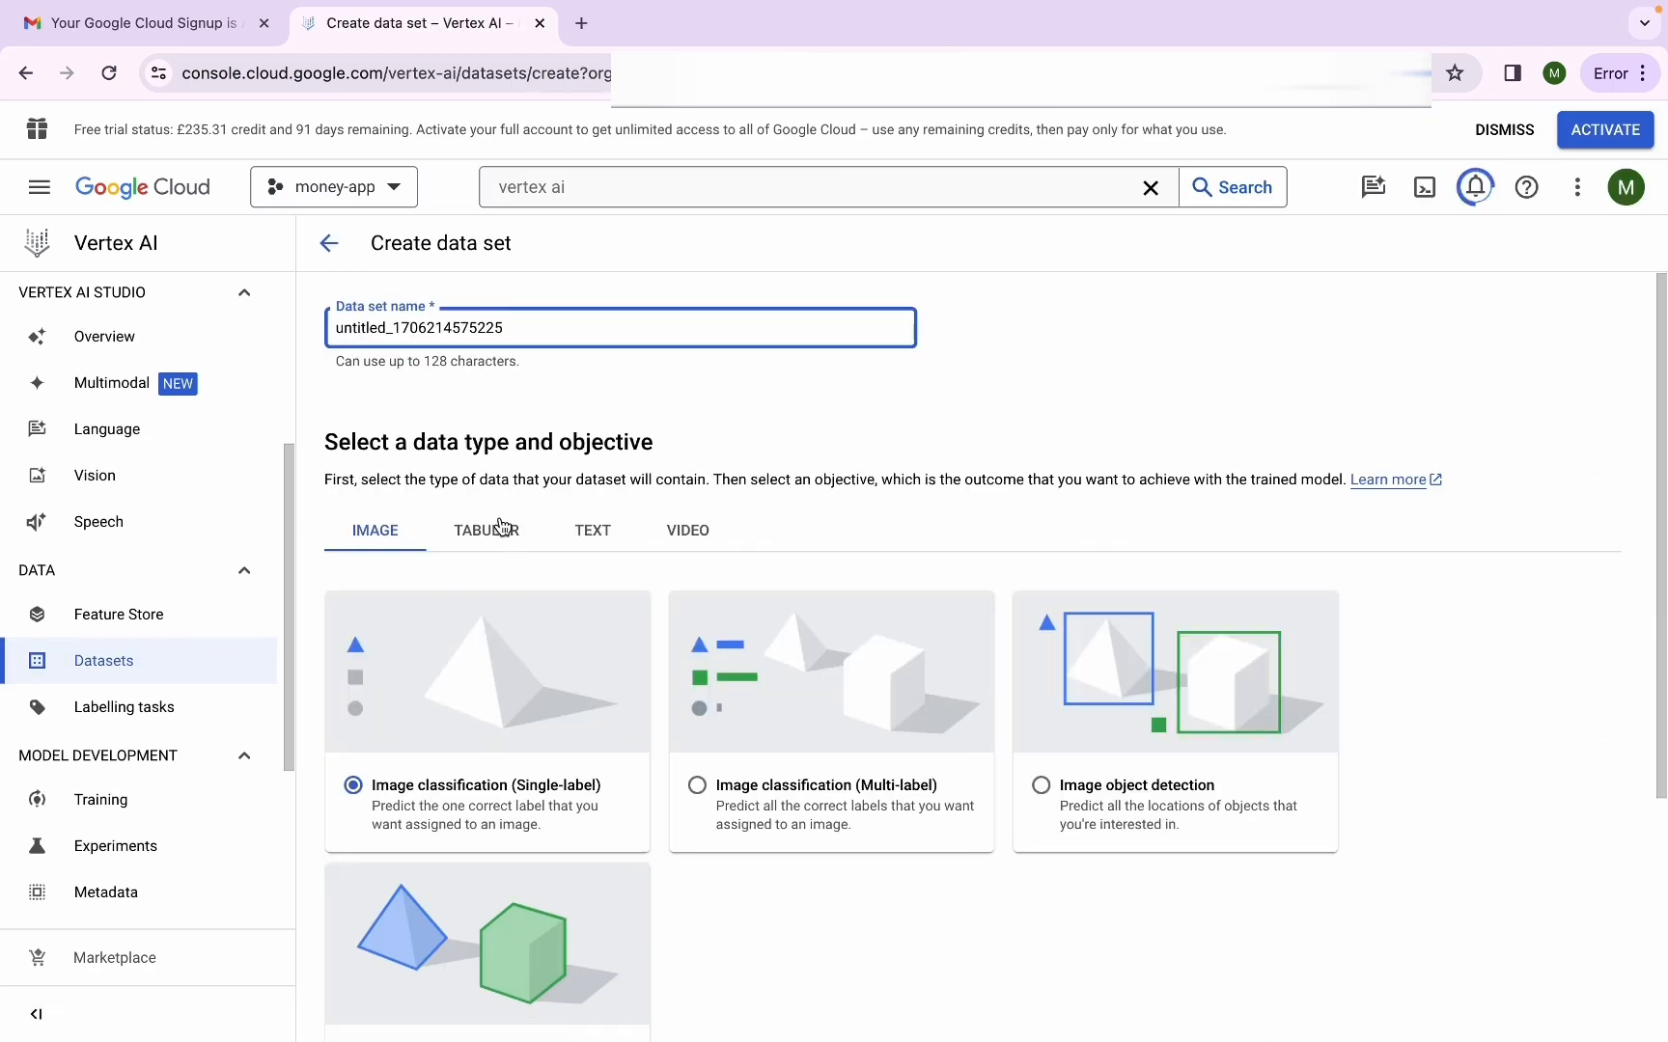
double_click(463, 328)
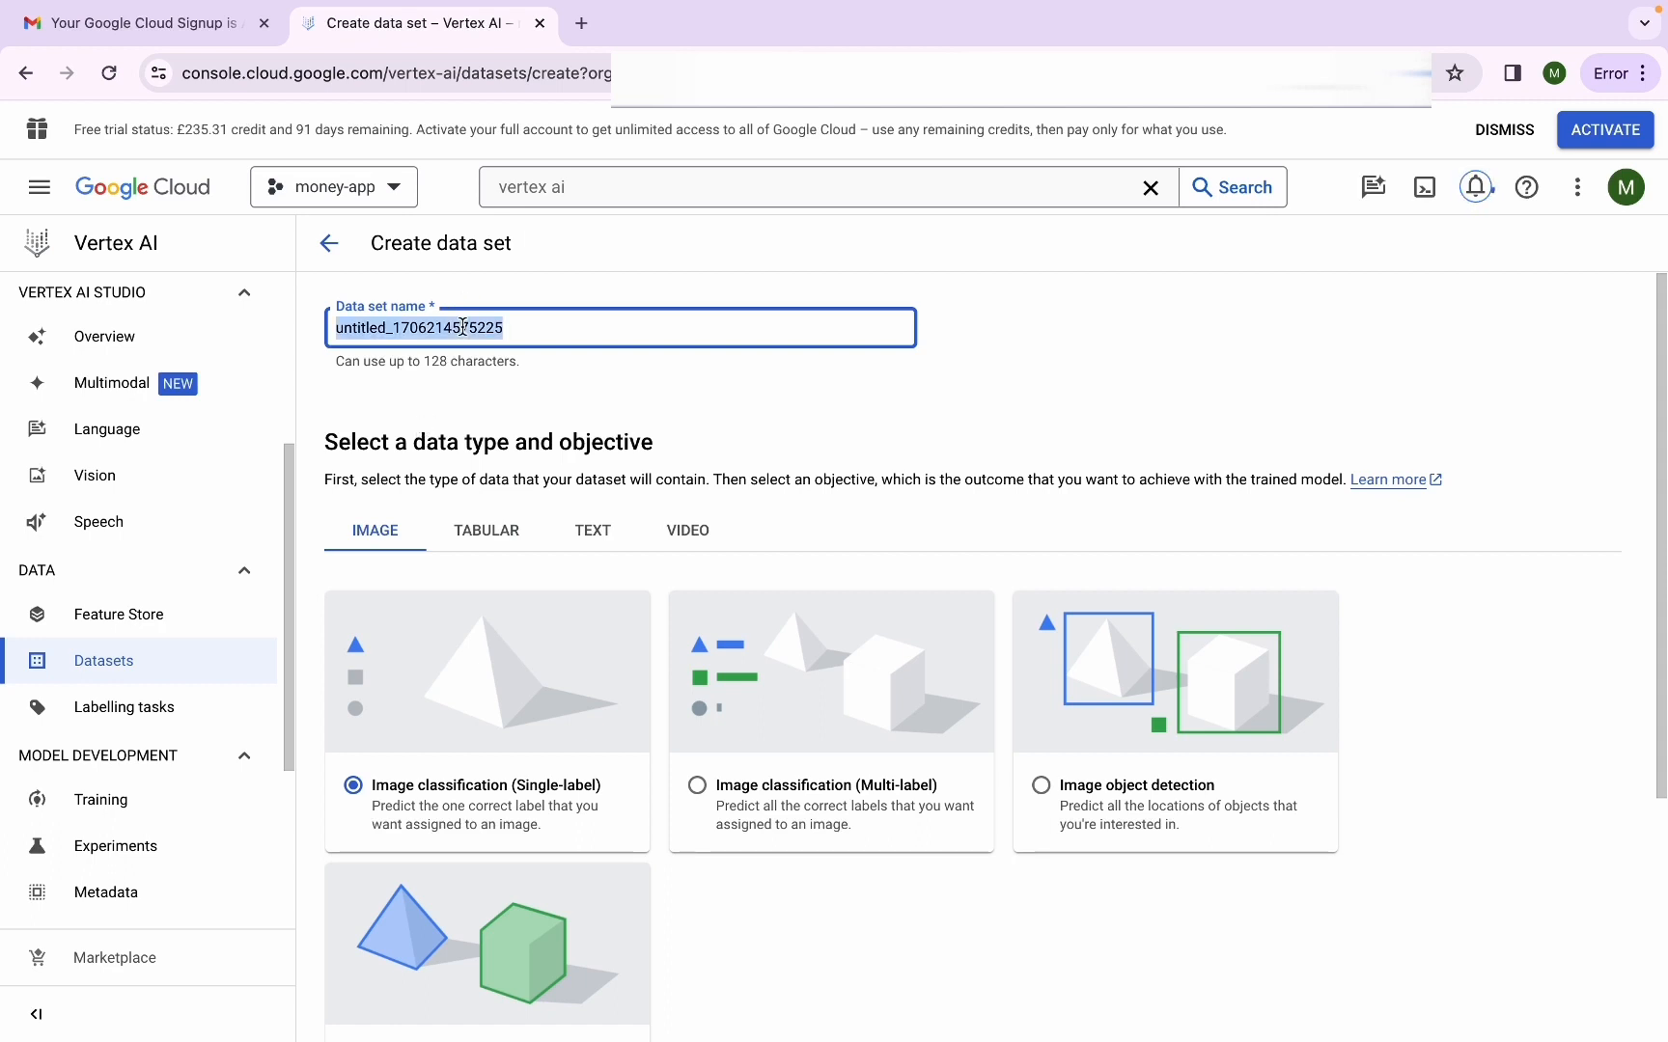
text(coin)
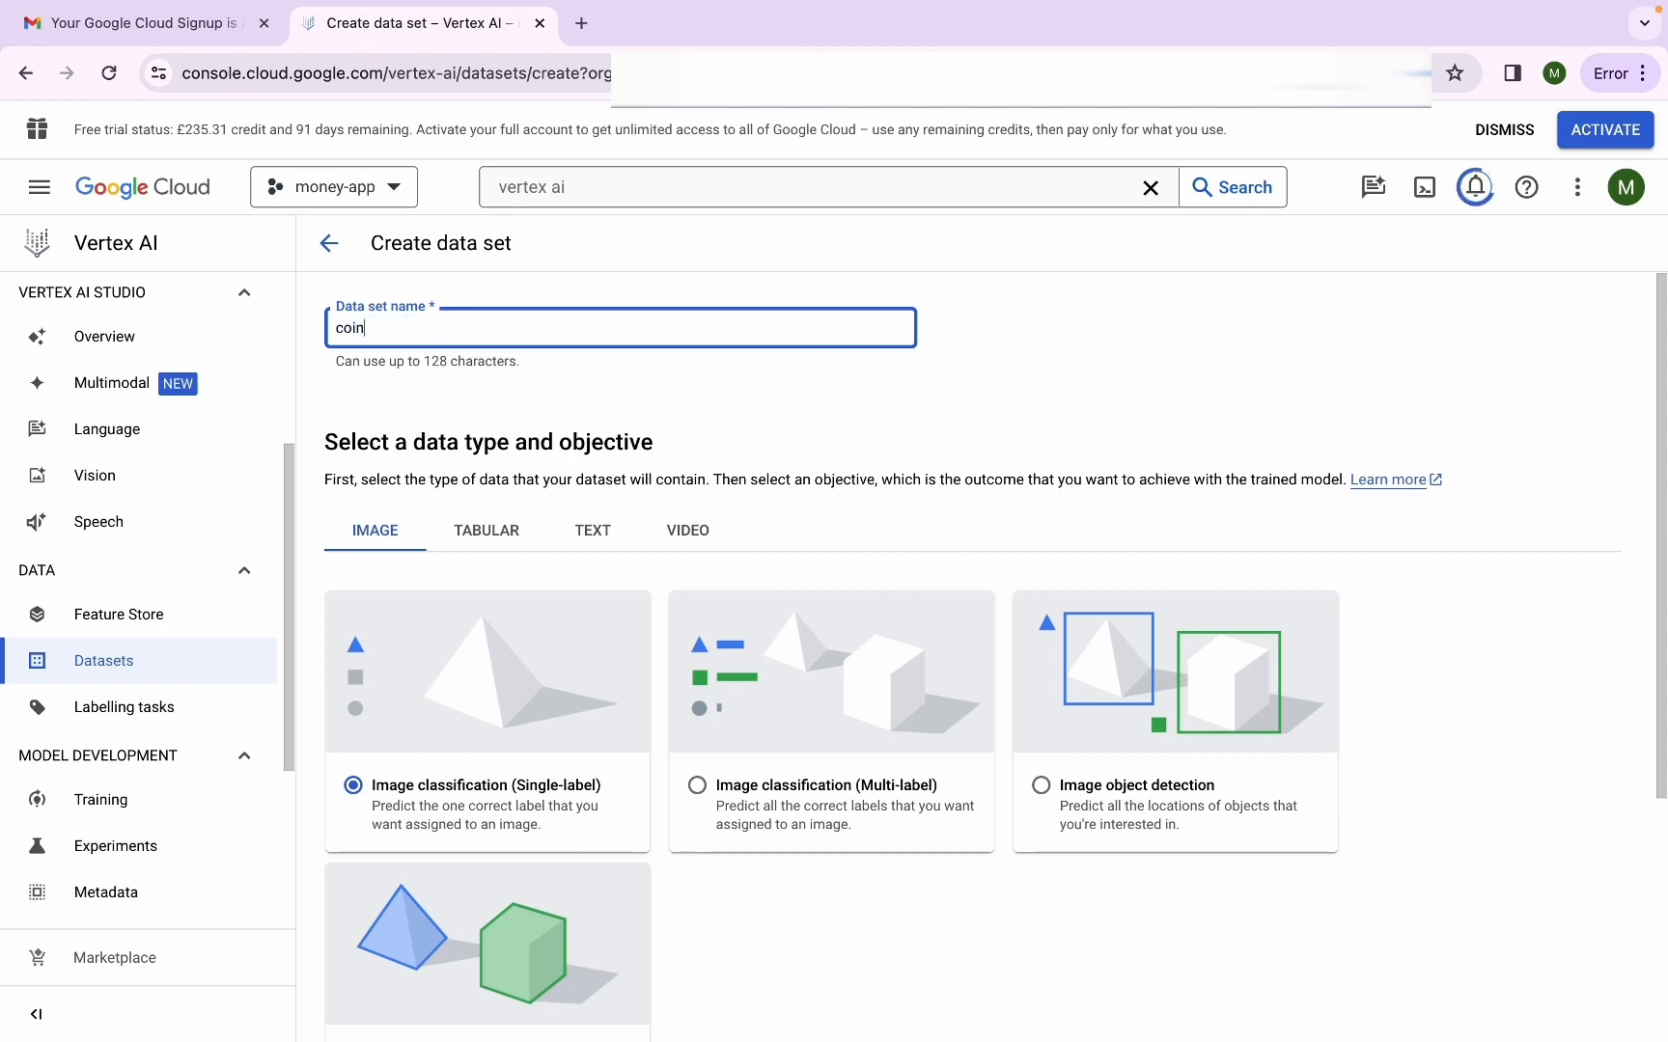
text(-data)
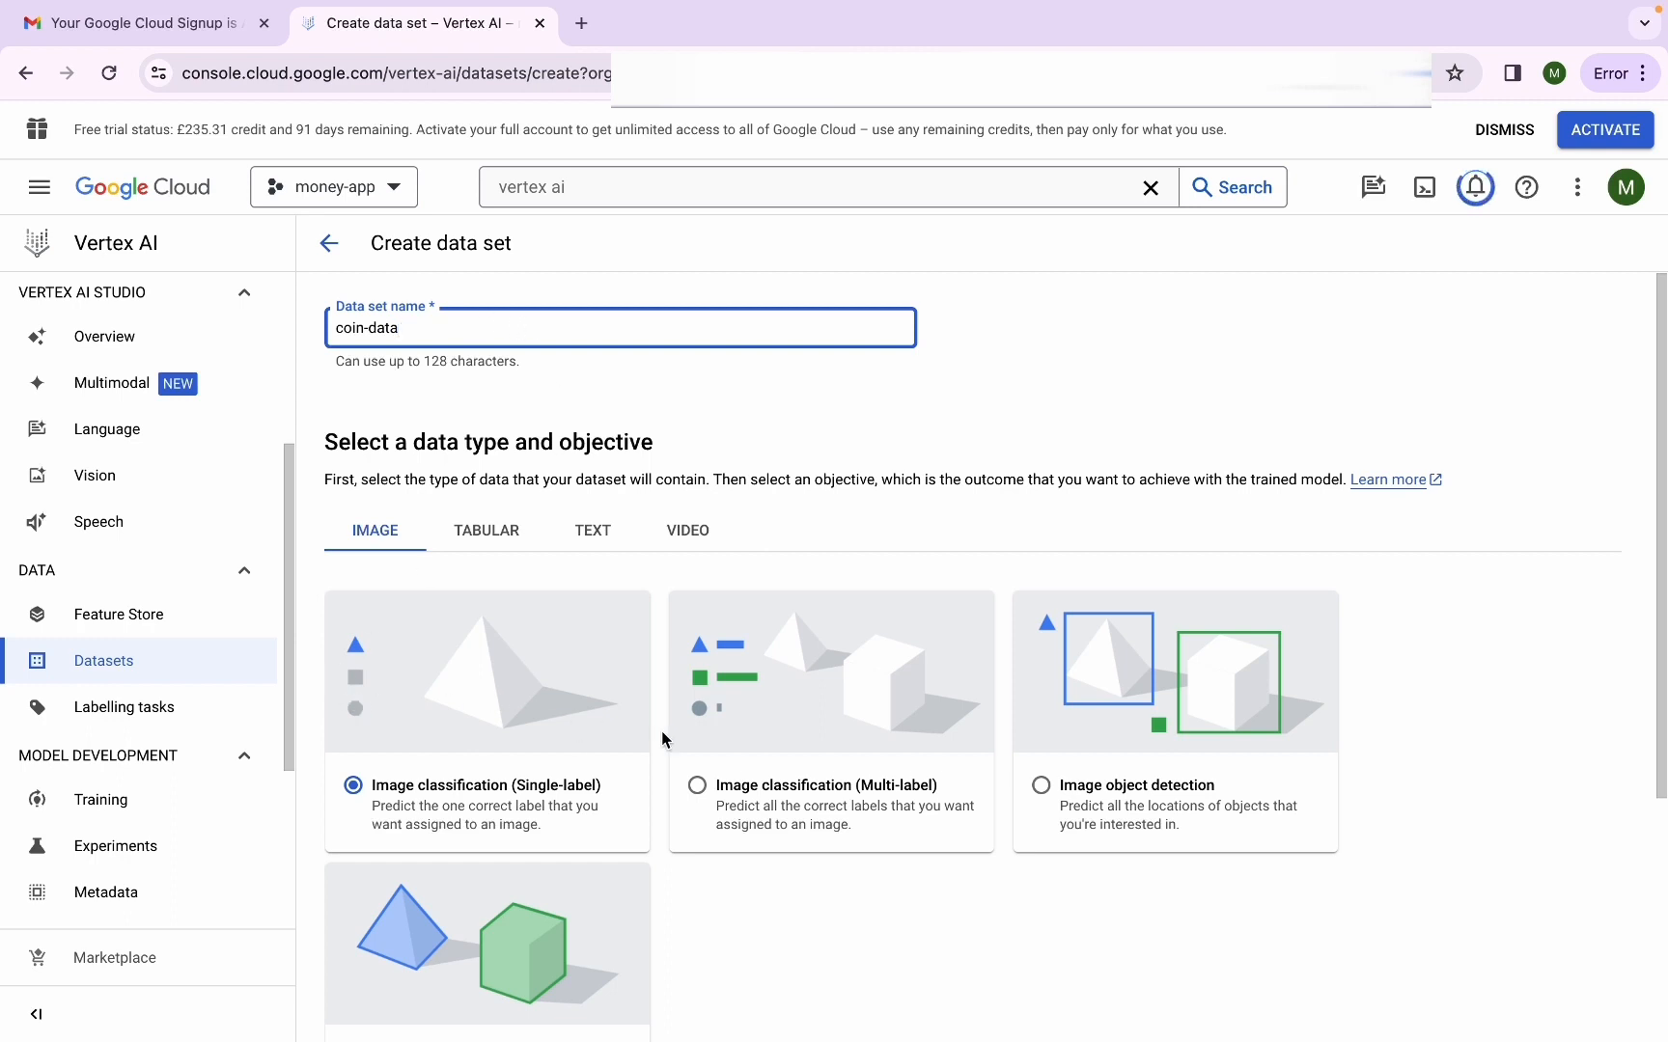
Create the data set with the Image object detection objective in the europe-west4 (Netherlands) region
click(1150, 794)
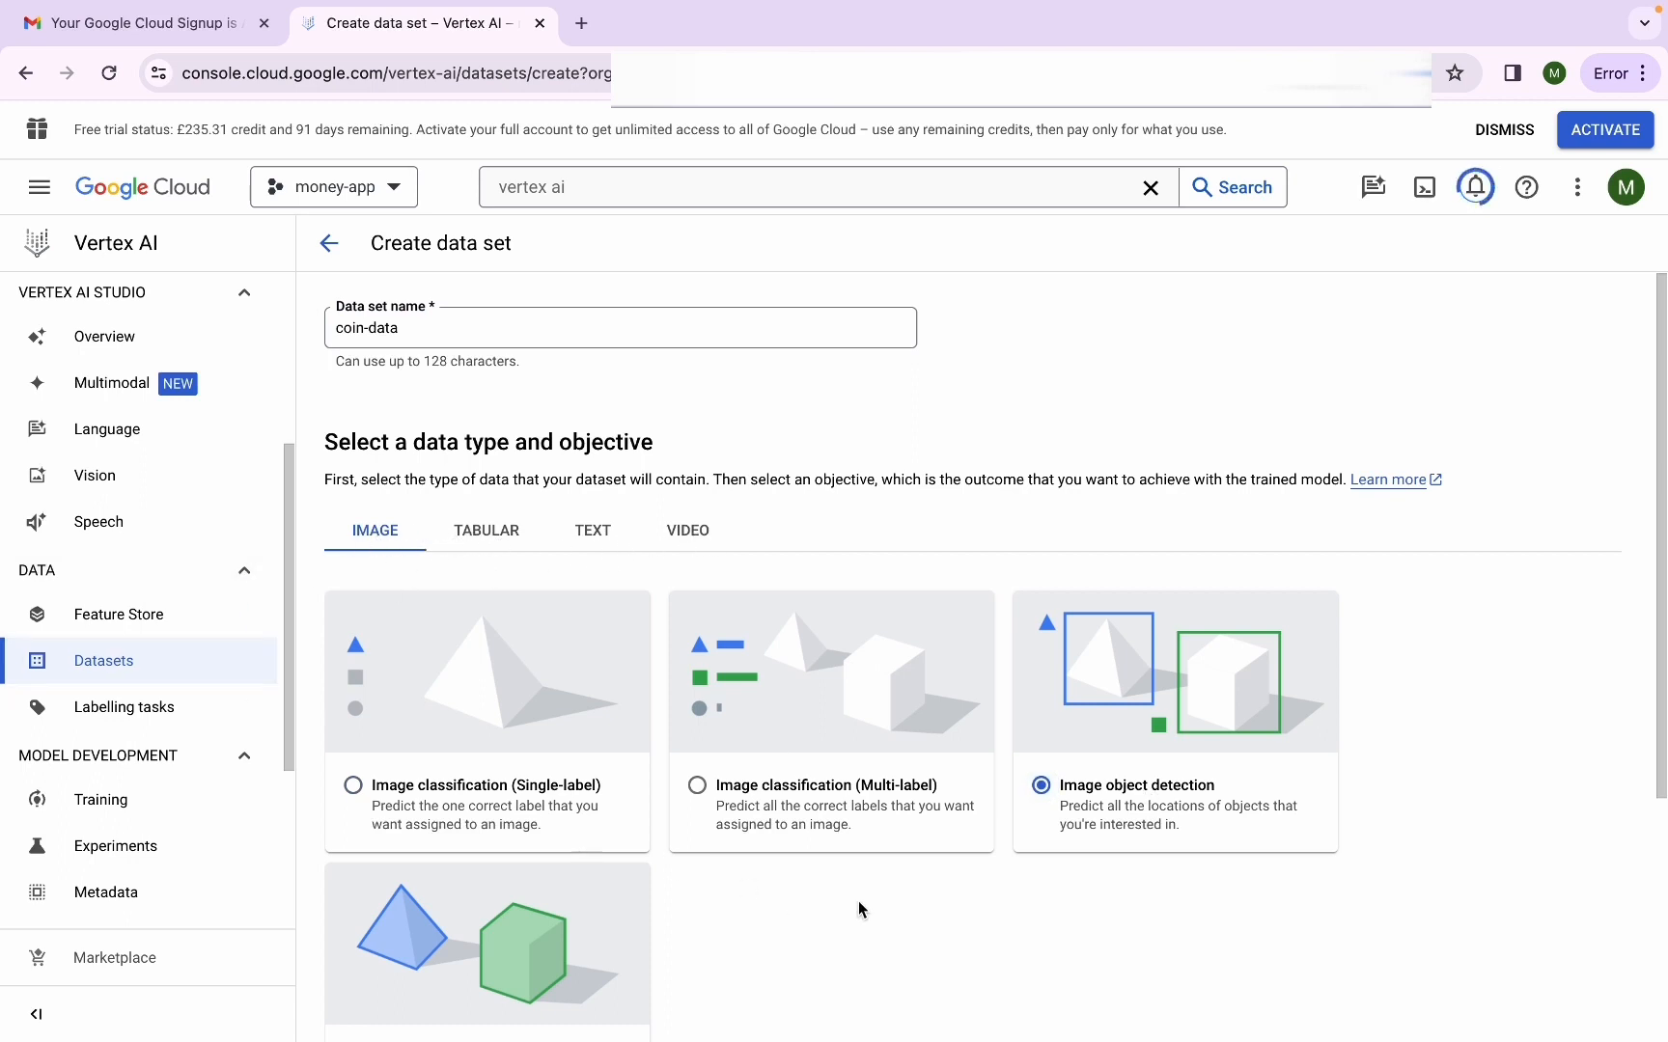
scroll(935, 836, down, 1)
scroll(1091, 890, down, 5)
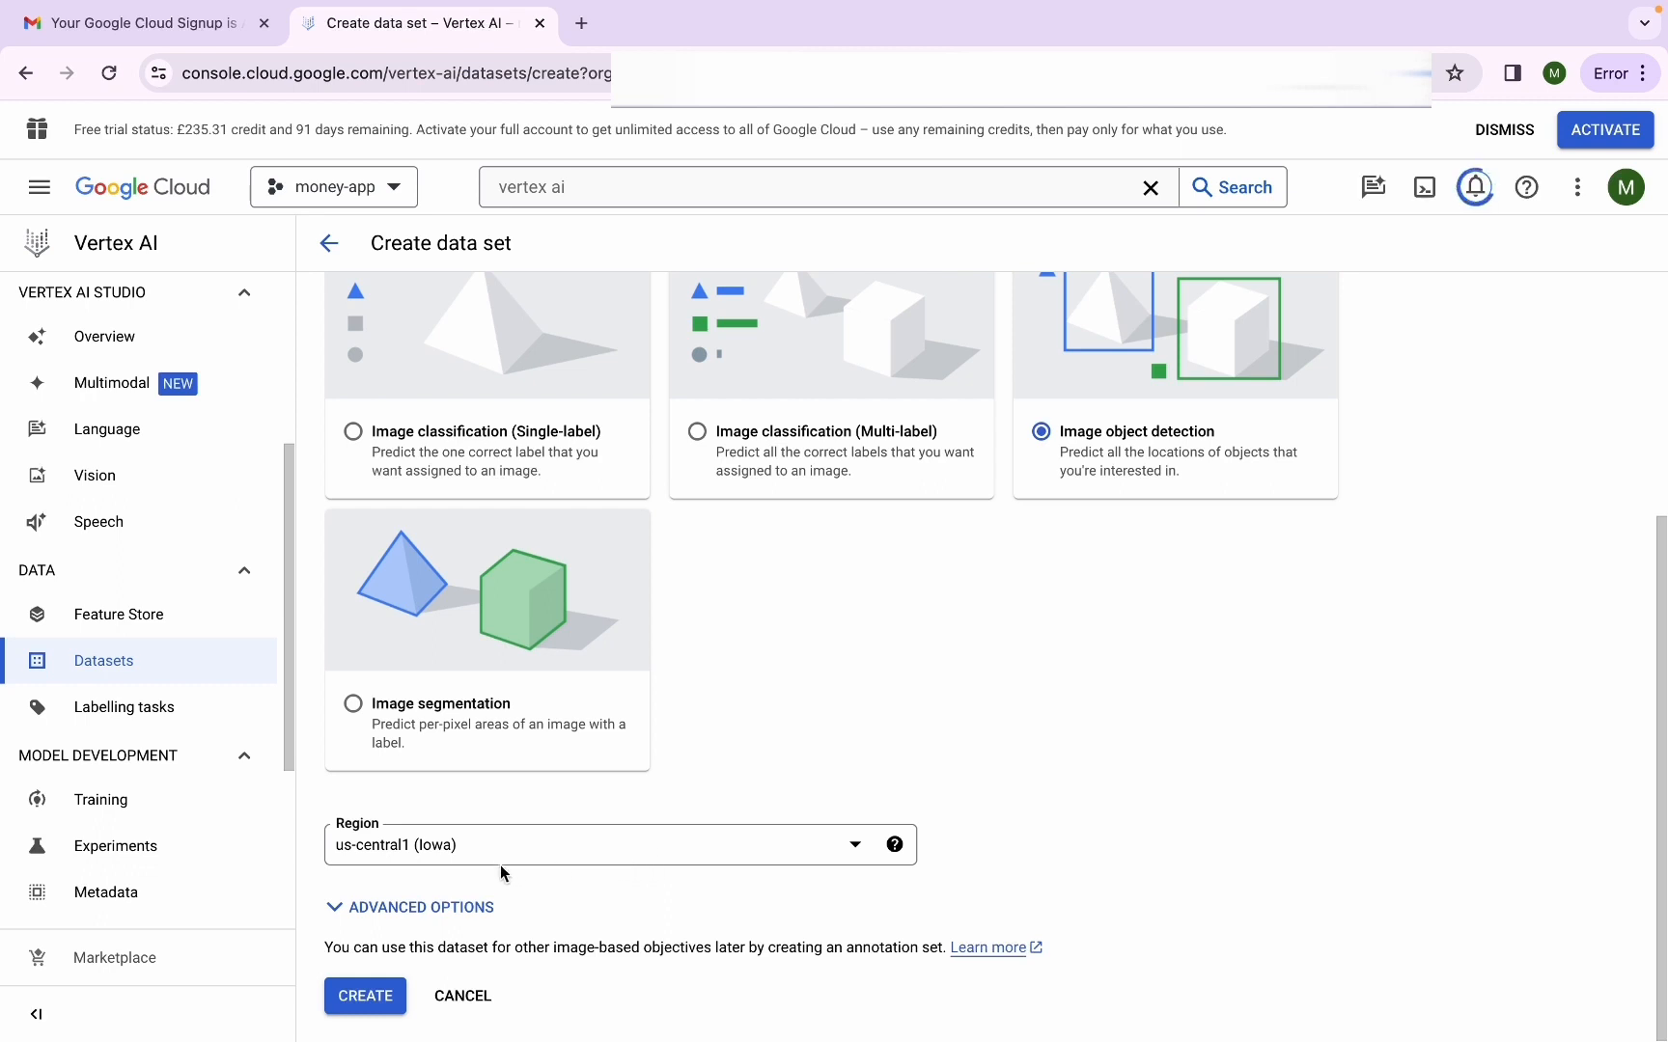
click(560, 842)
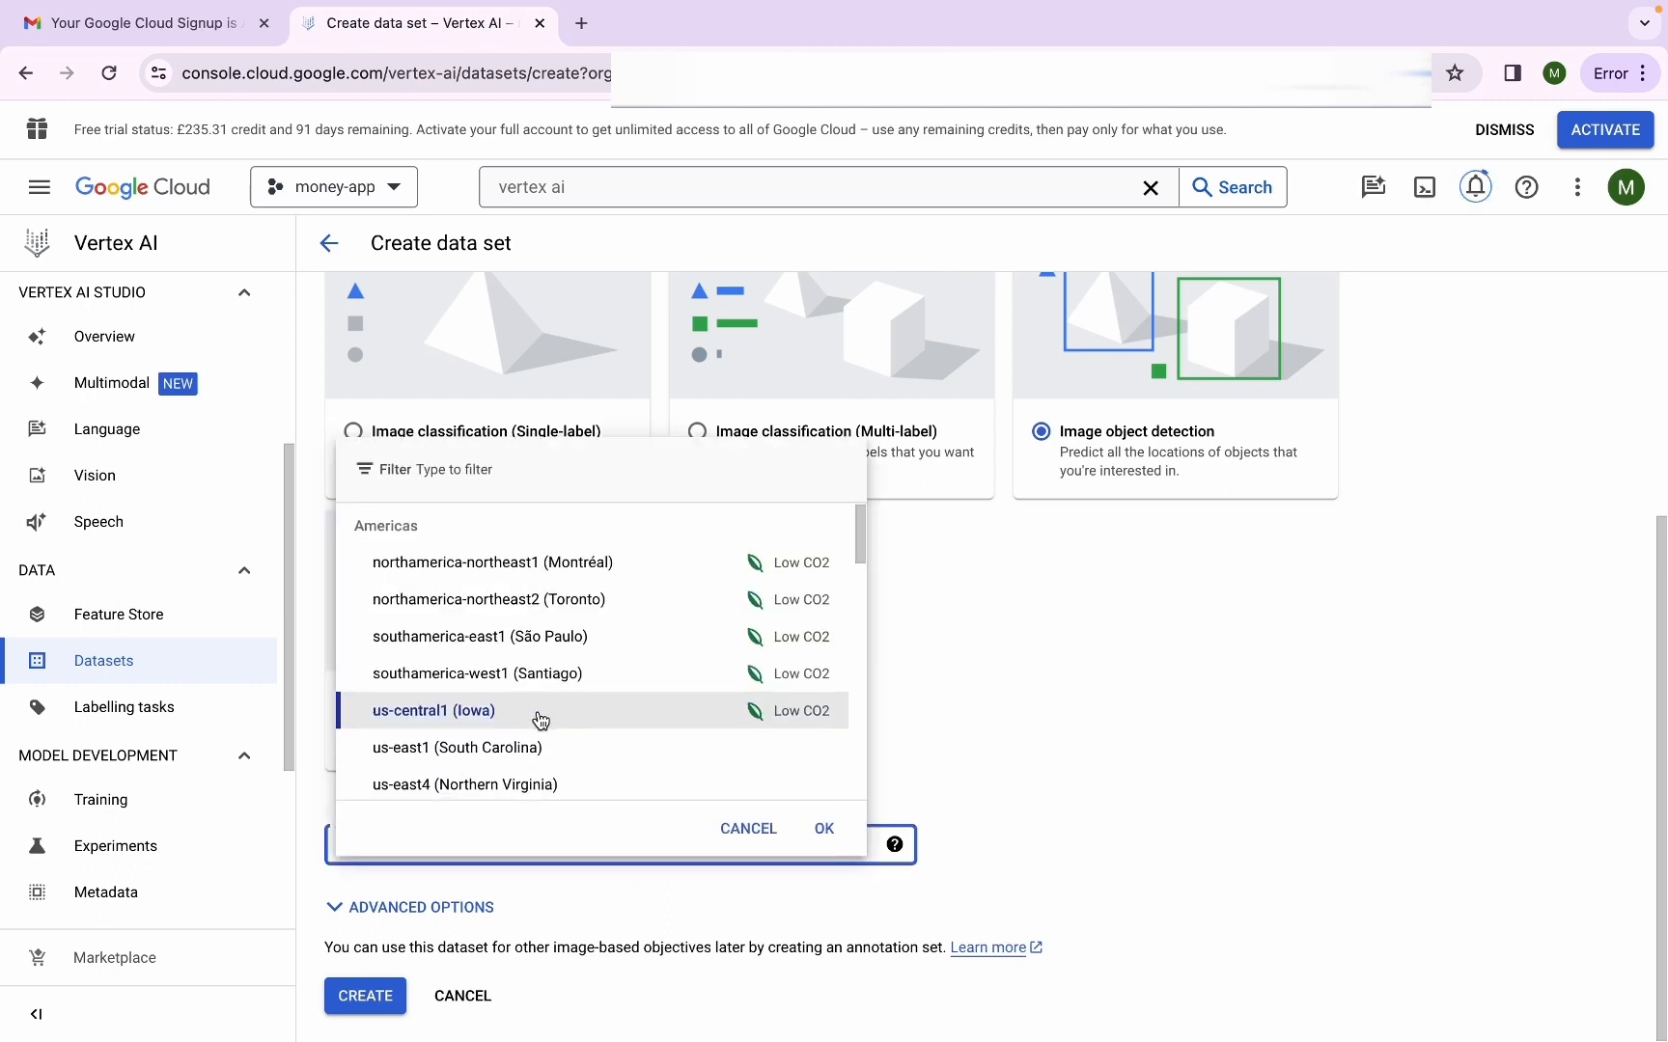
scroll(541, 721, down, 10)
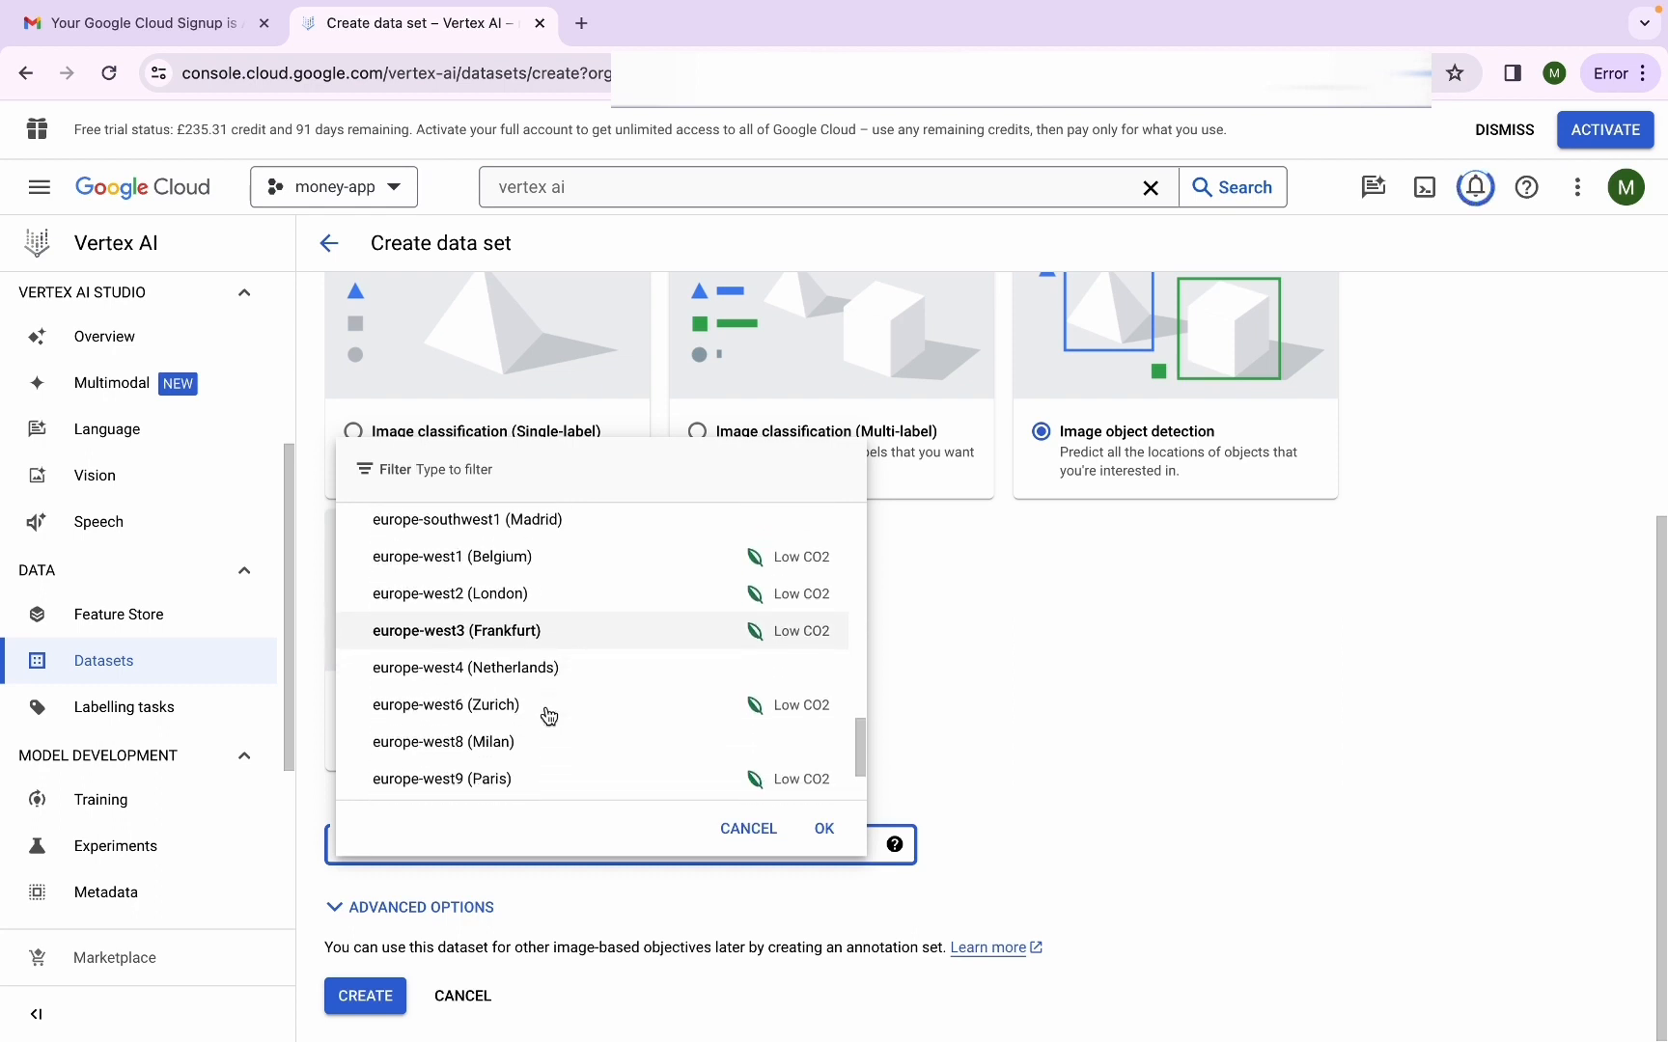
scroll(549, 715, down, 1)
click(532, 637)
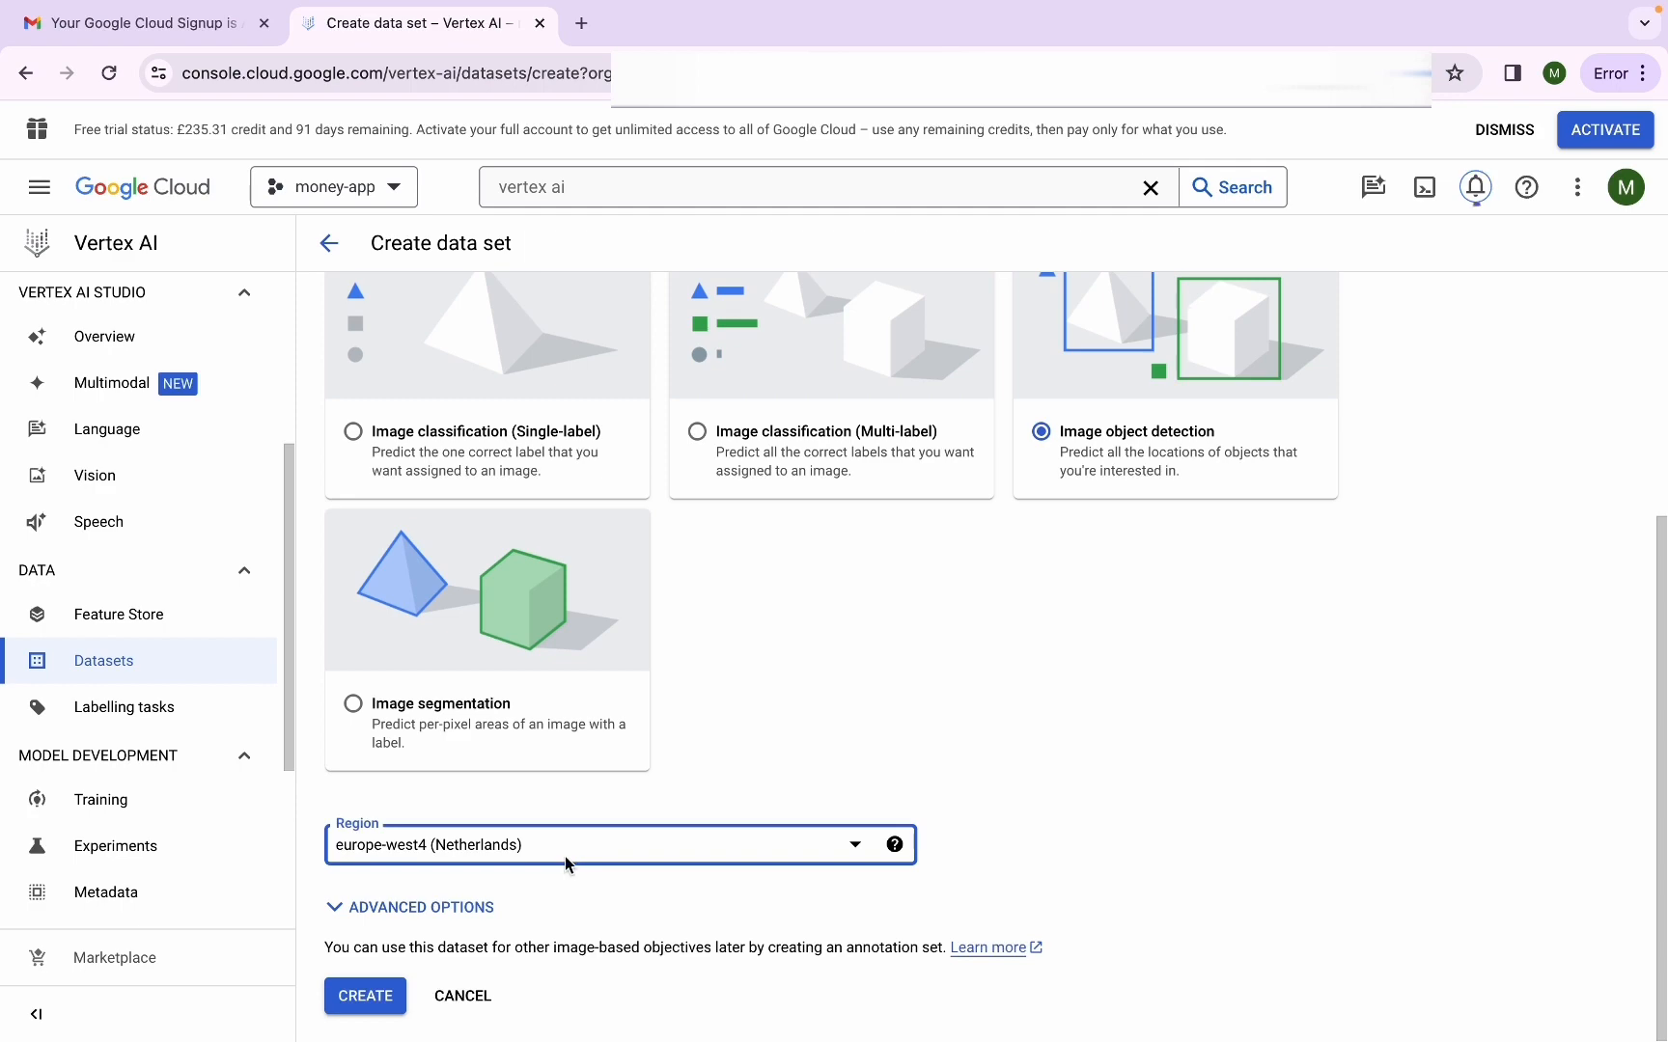
click(371, 998)
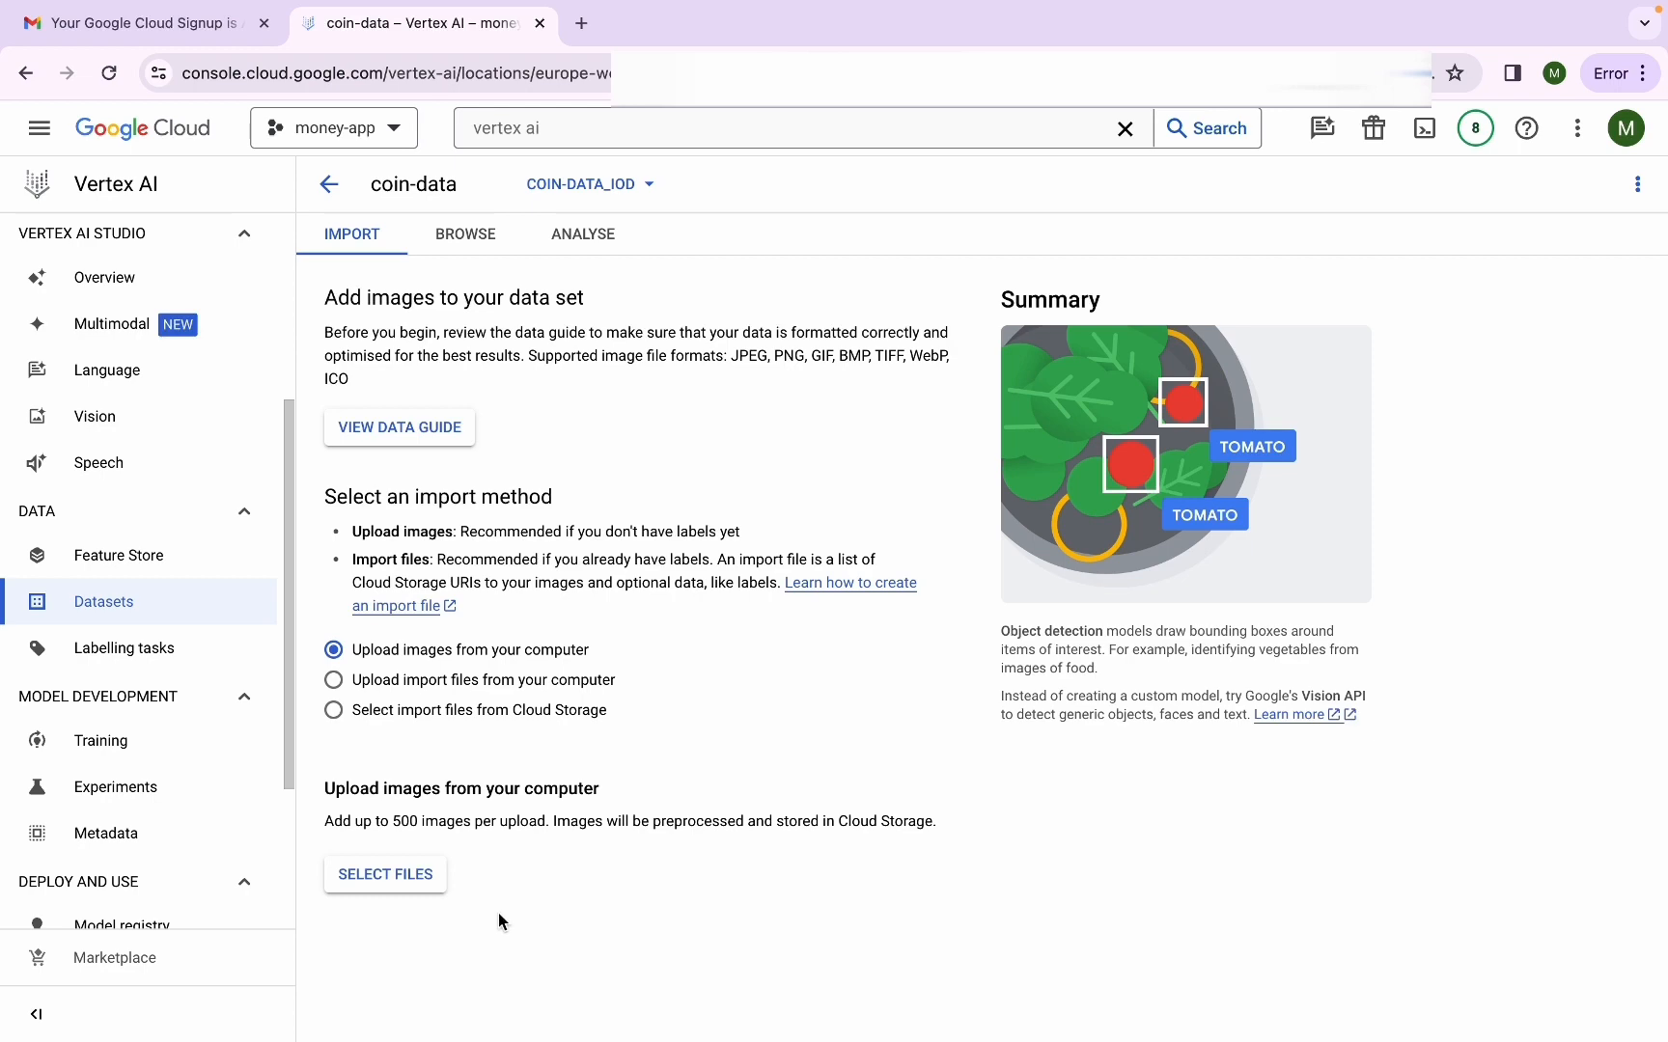
Select all 179 coin photos in the images folder on the computer for import into the coin-data data set
click(427, 889)
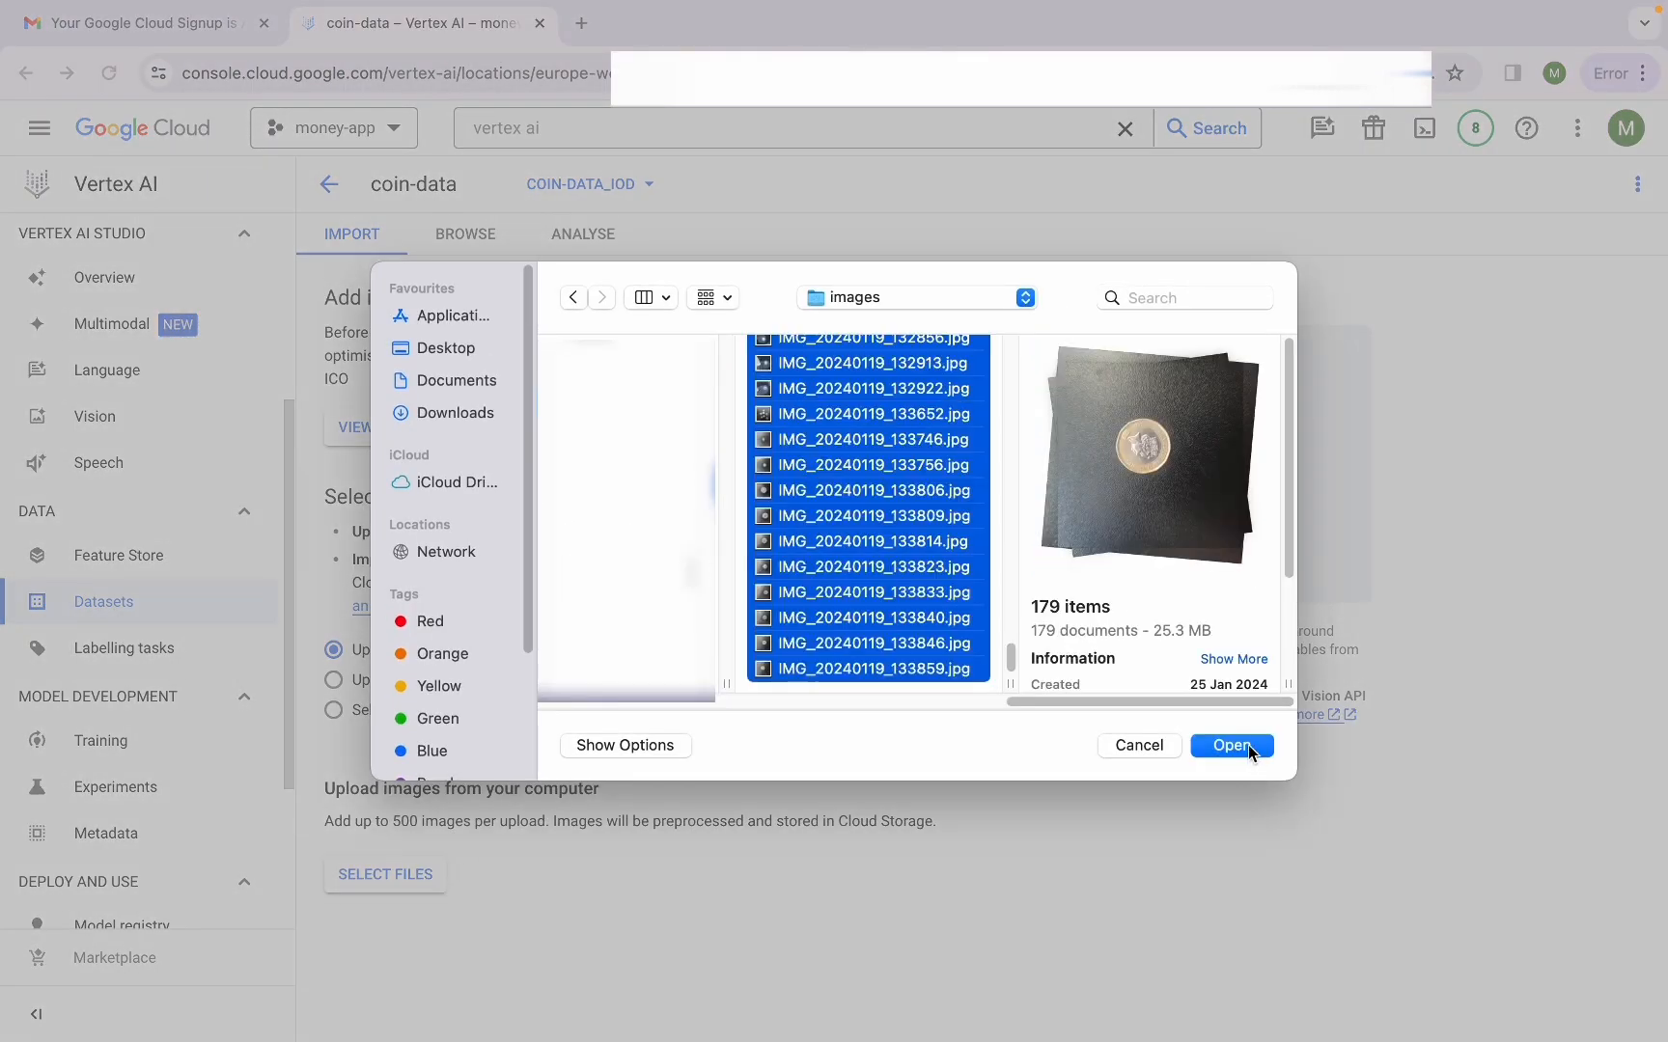
click(1231, 745)
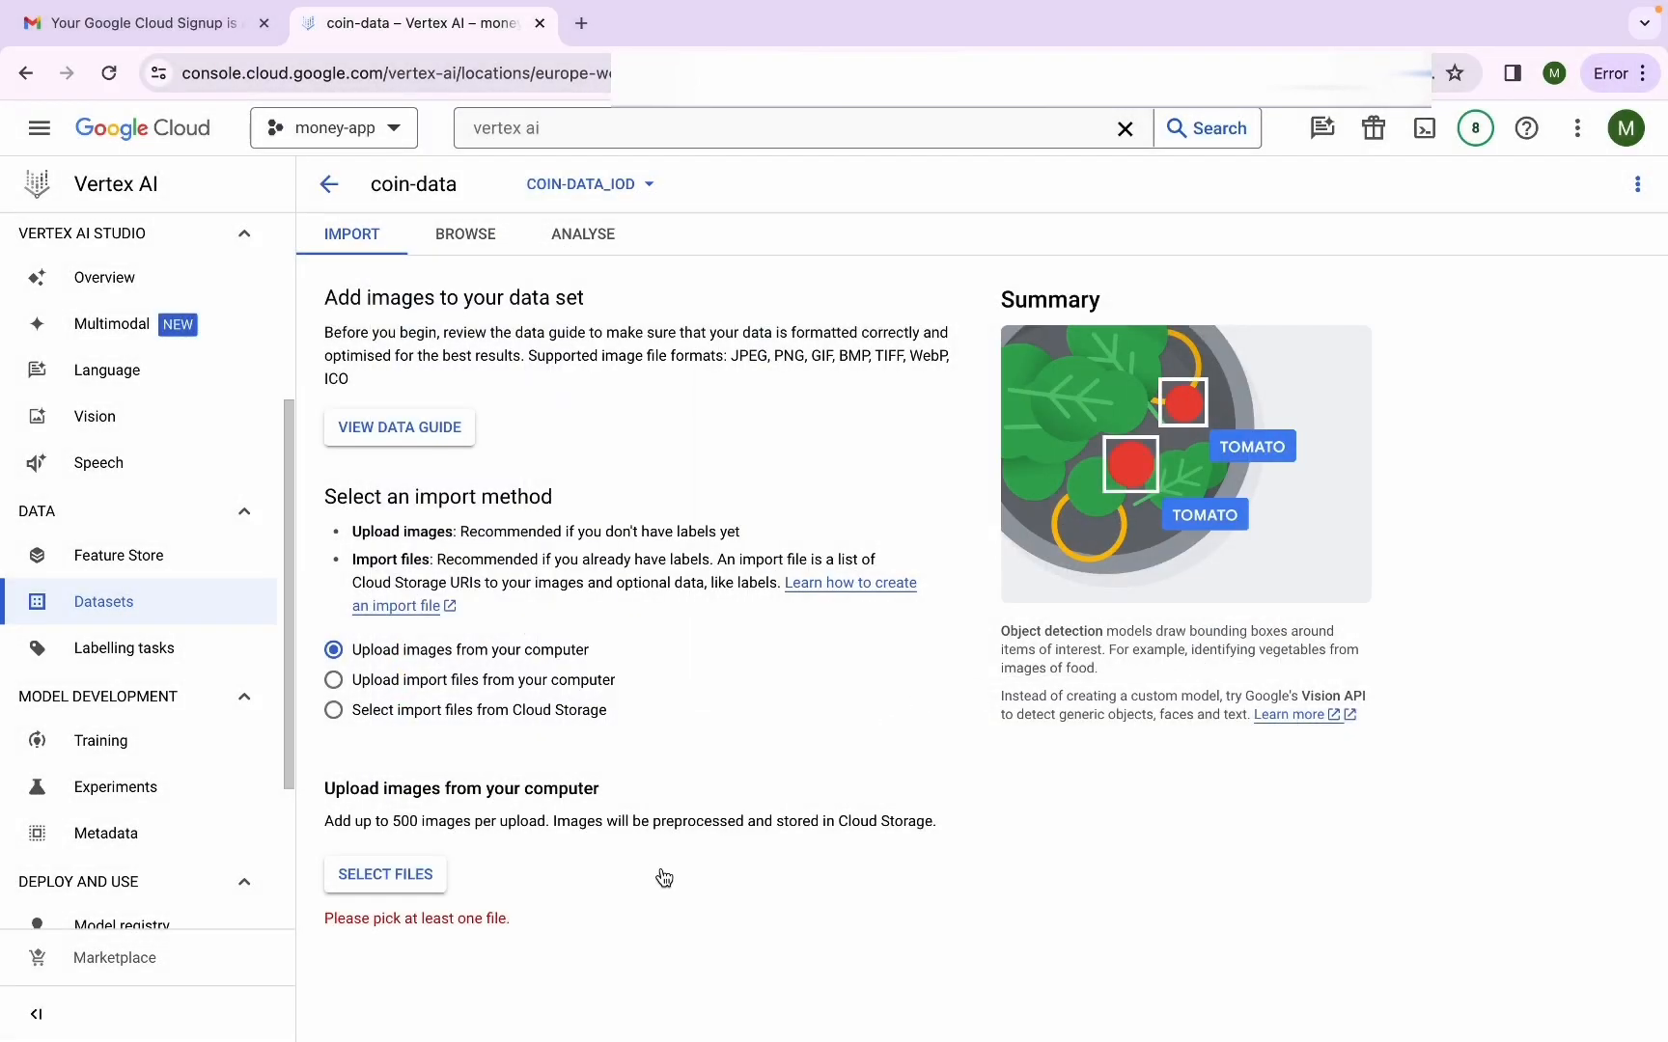
Start a new Cloud Storage bucket for the image import path and name it coin-storageee-bckt
scroll(472, 832, down, 1)
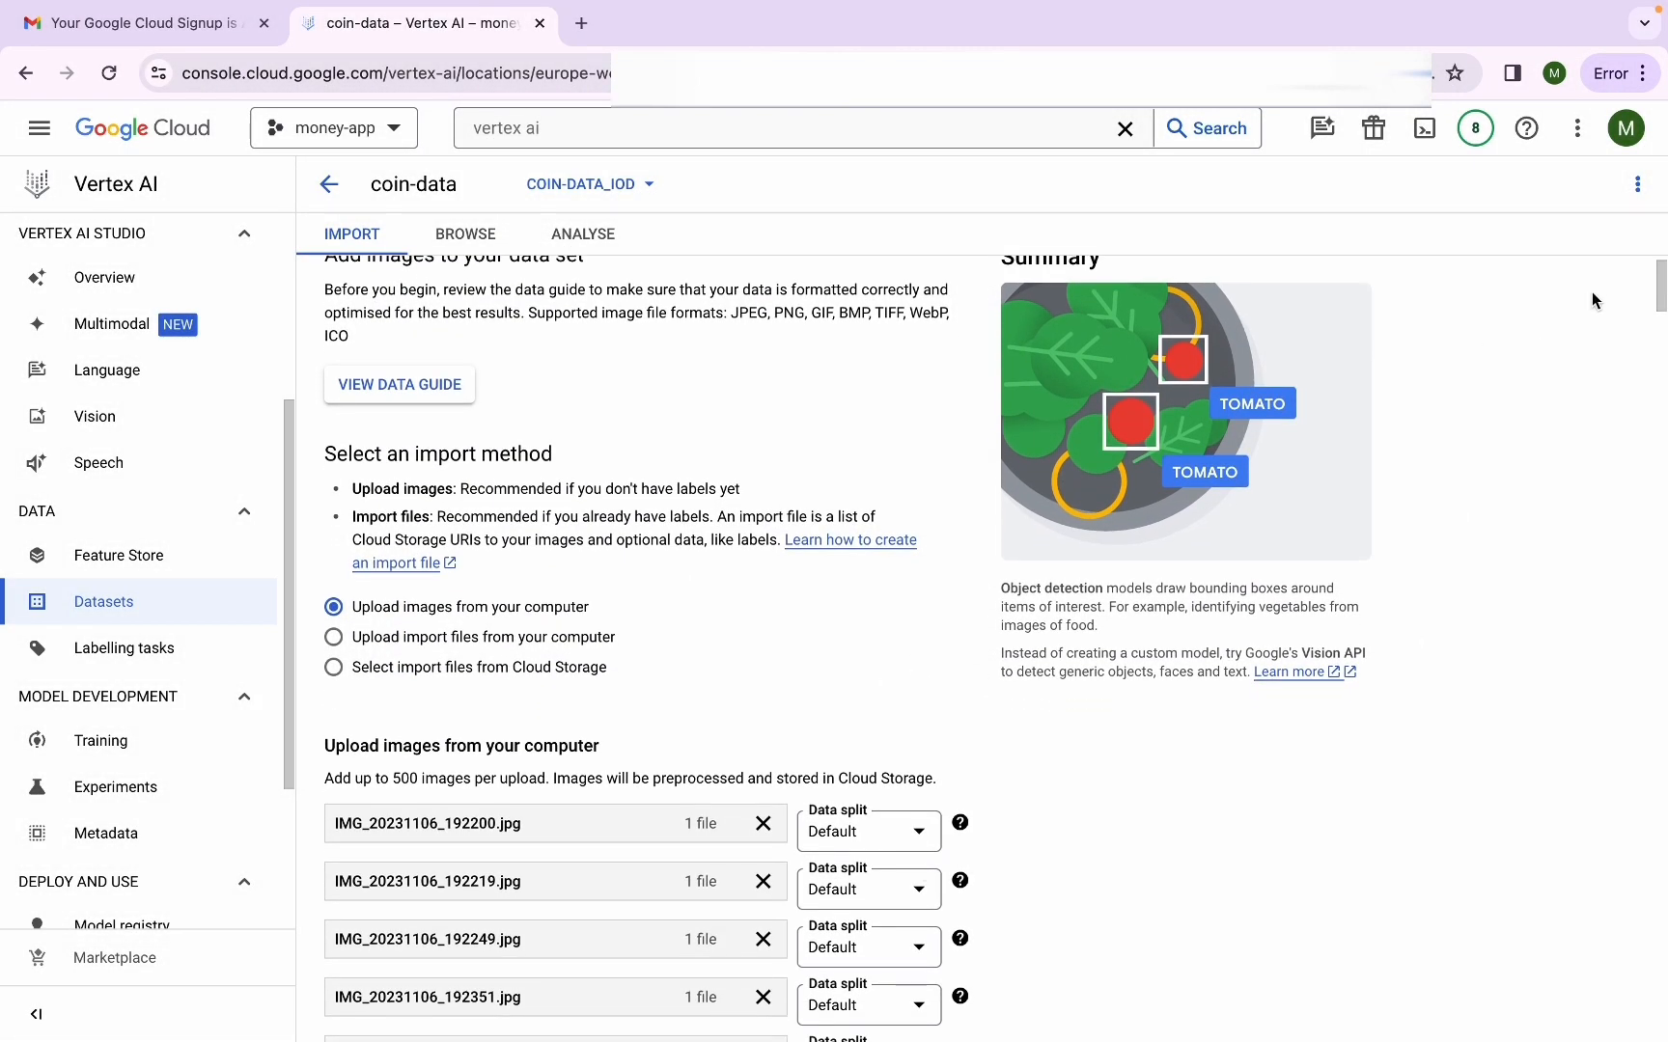
drag(1662, 289, 1665, 1019)
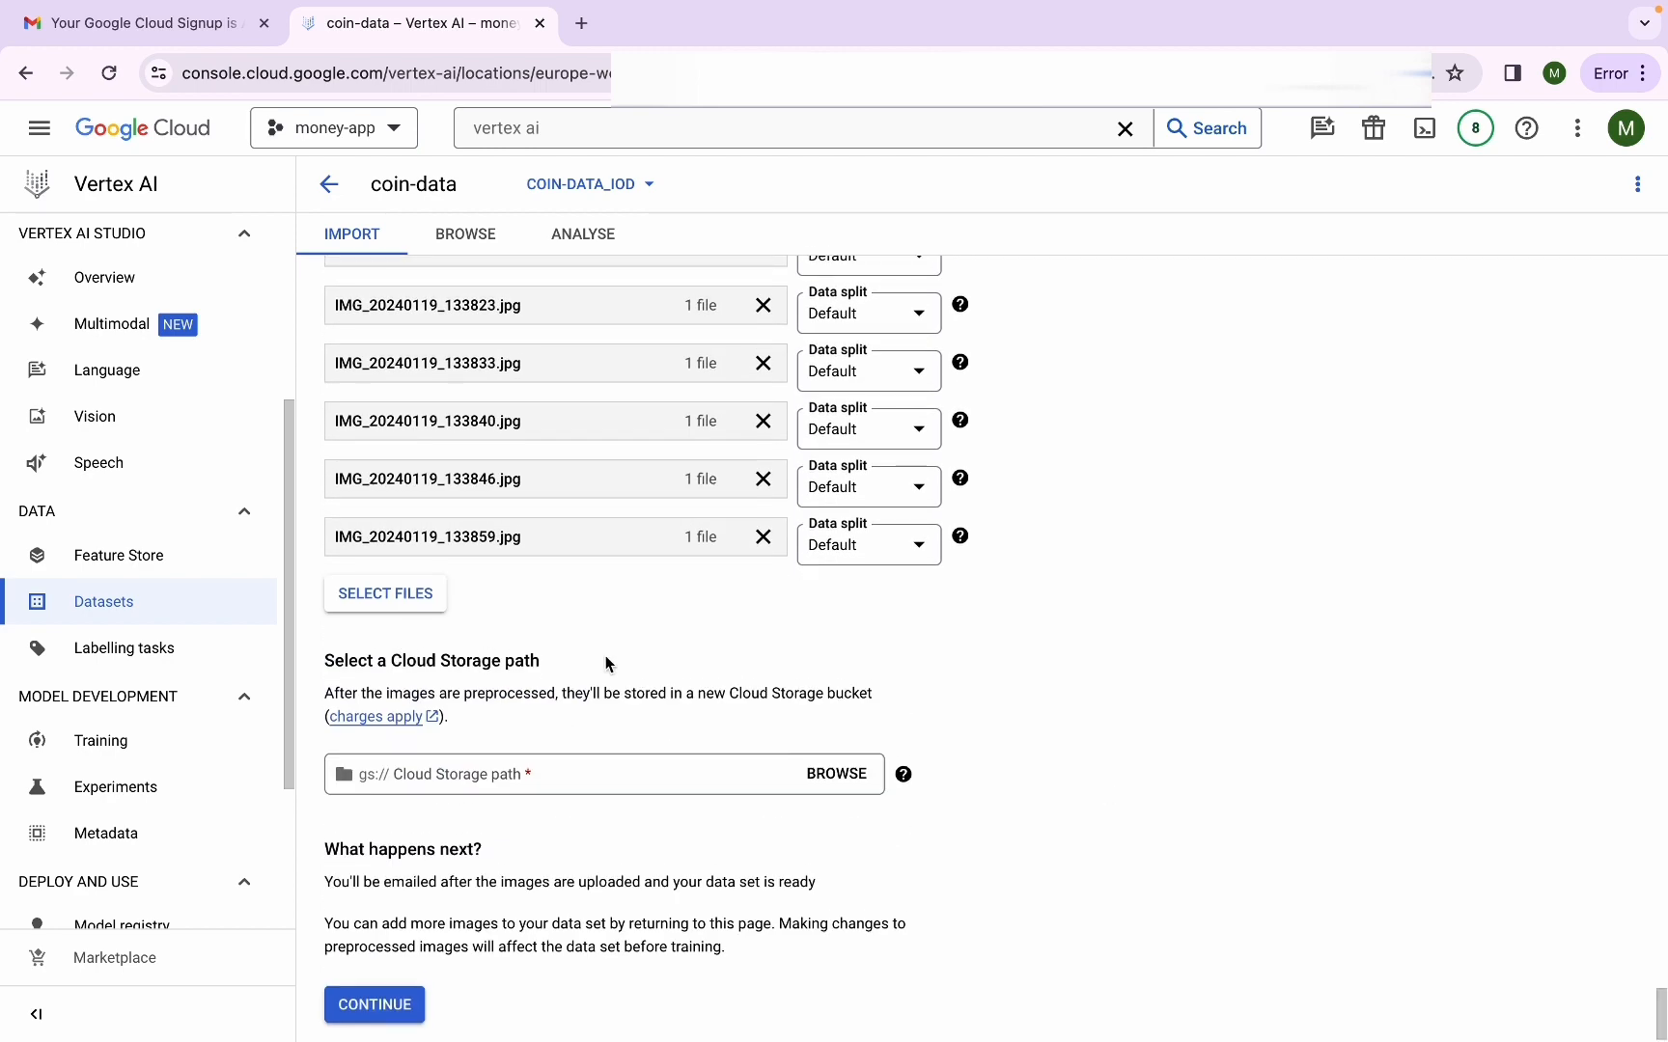
click(836, 783)
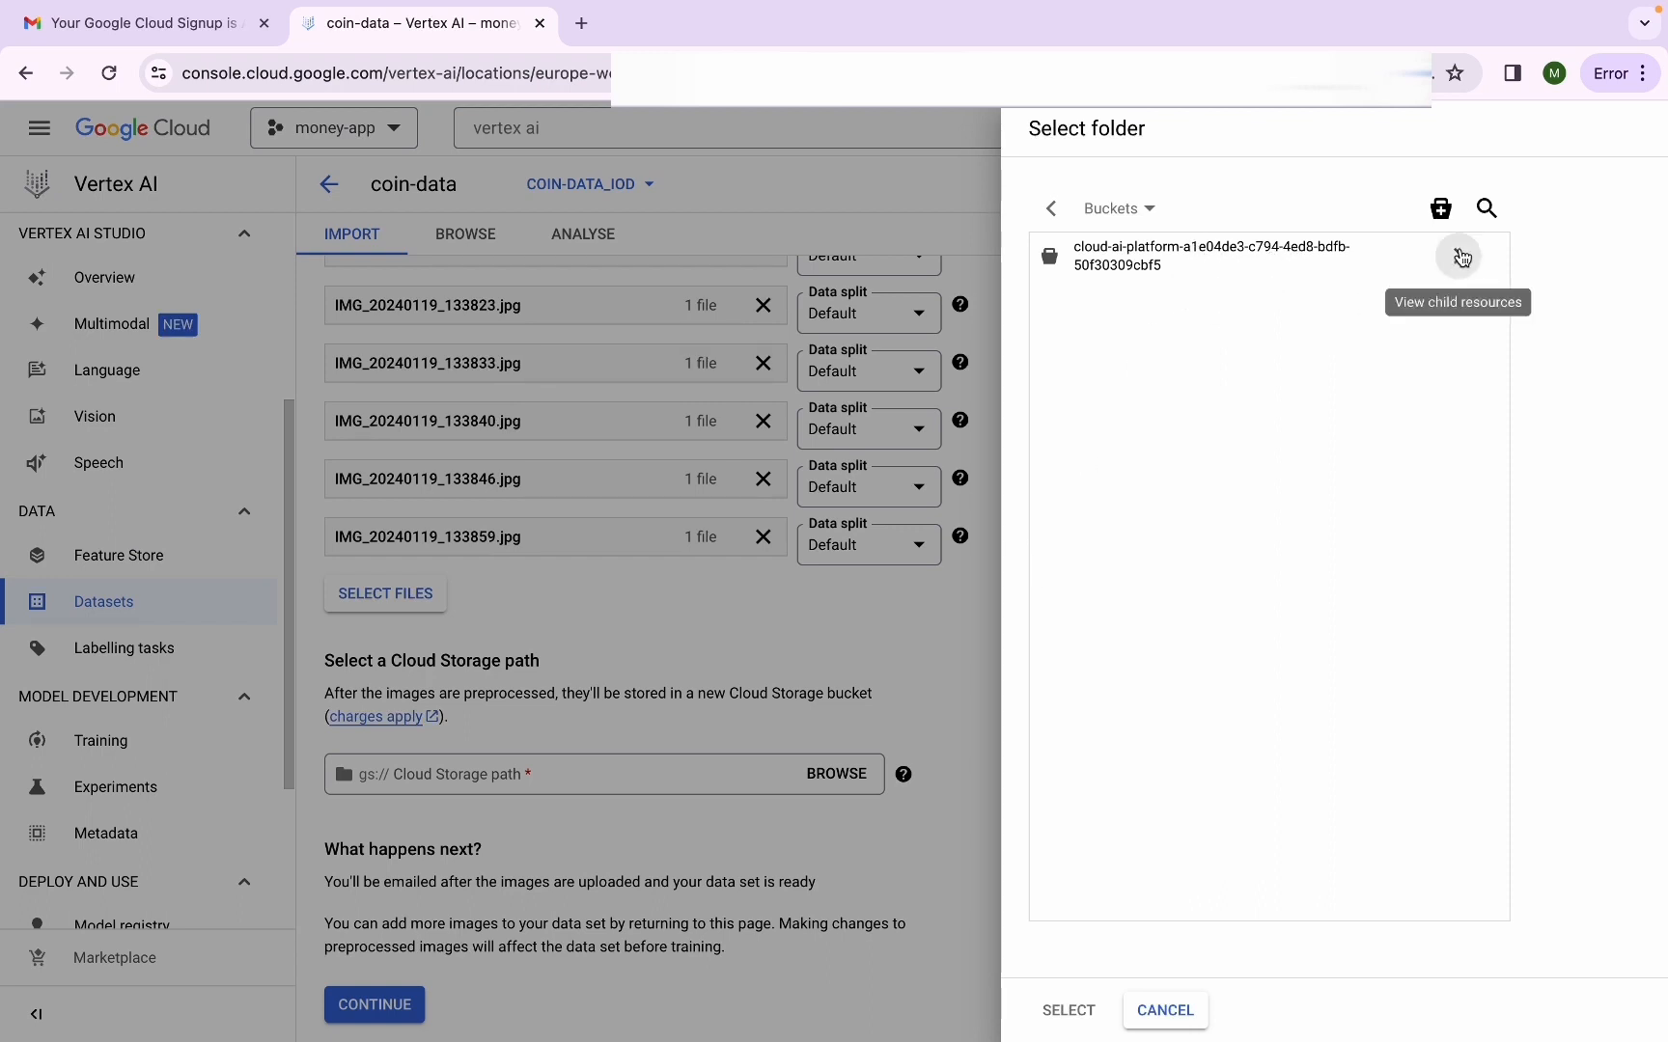
click(1441, 209)
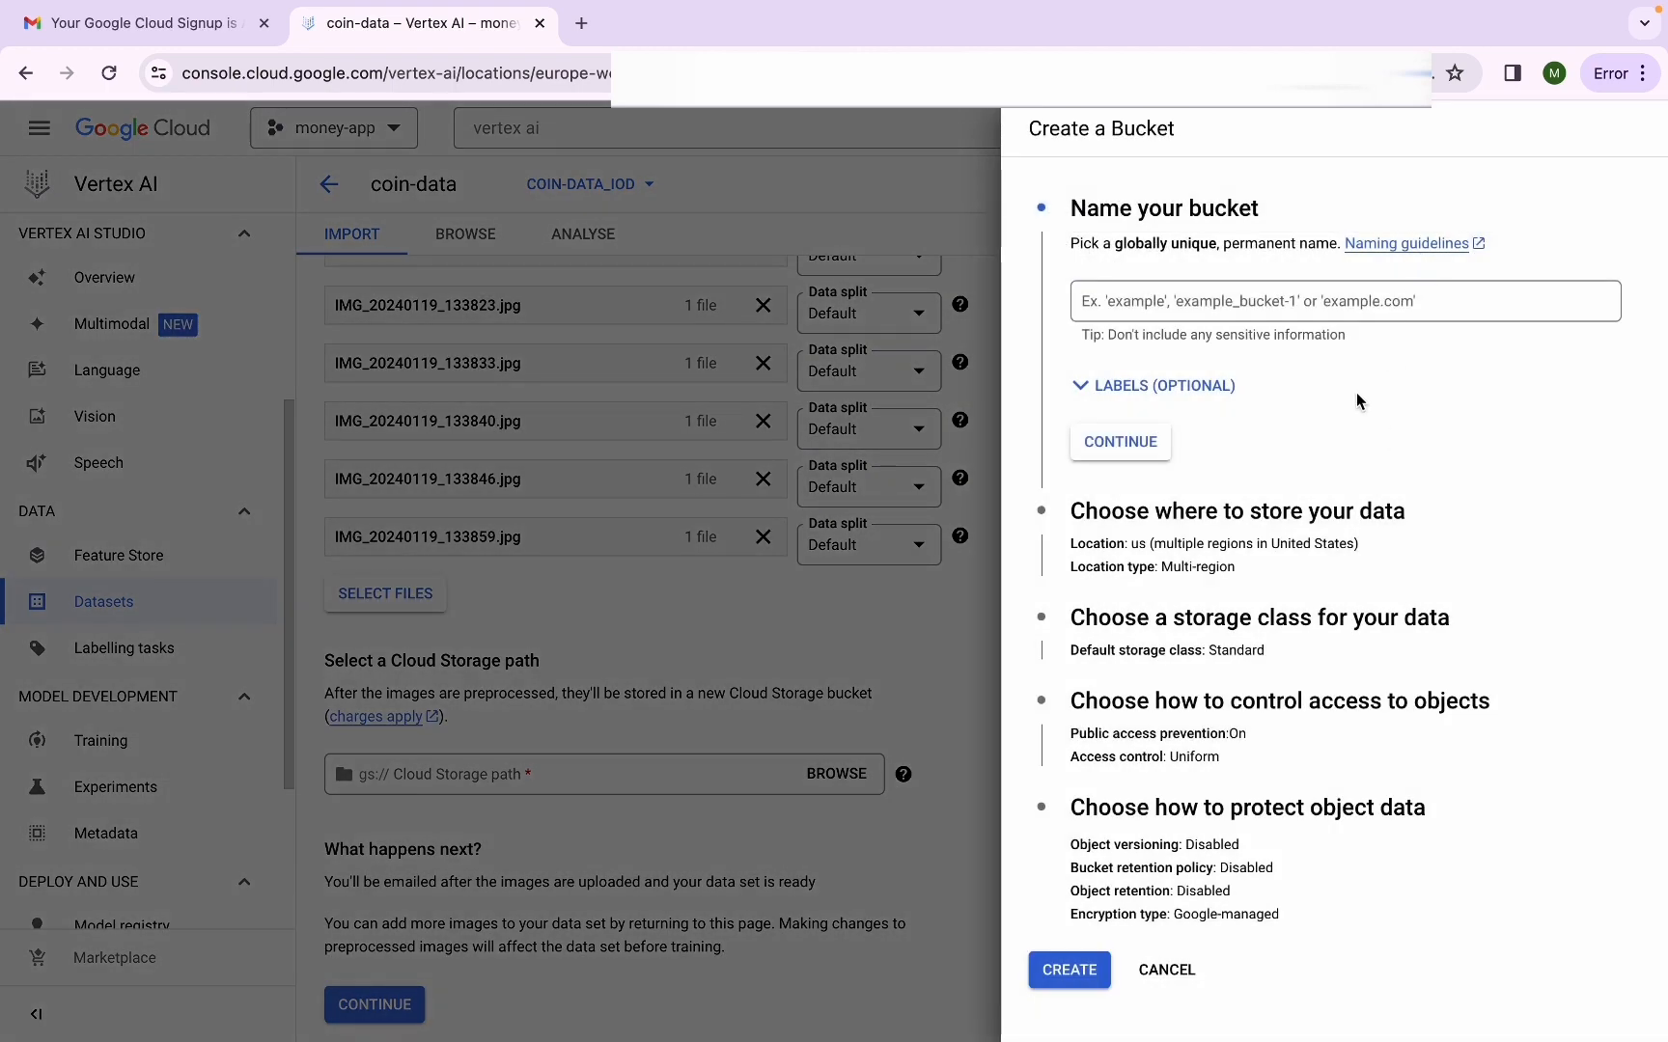
click(1284, 305)
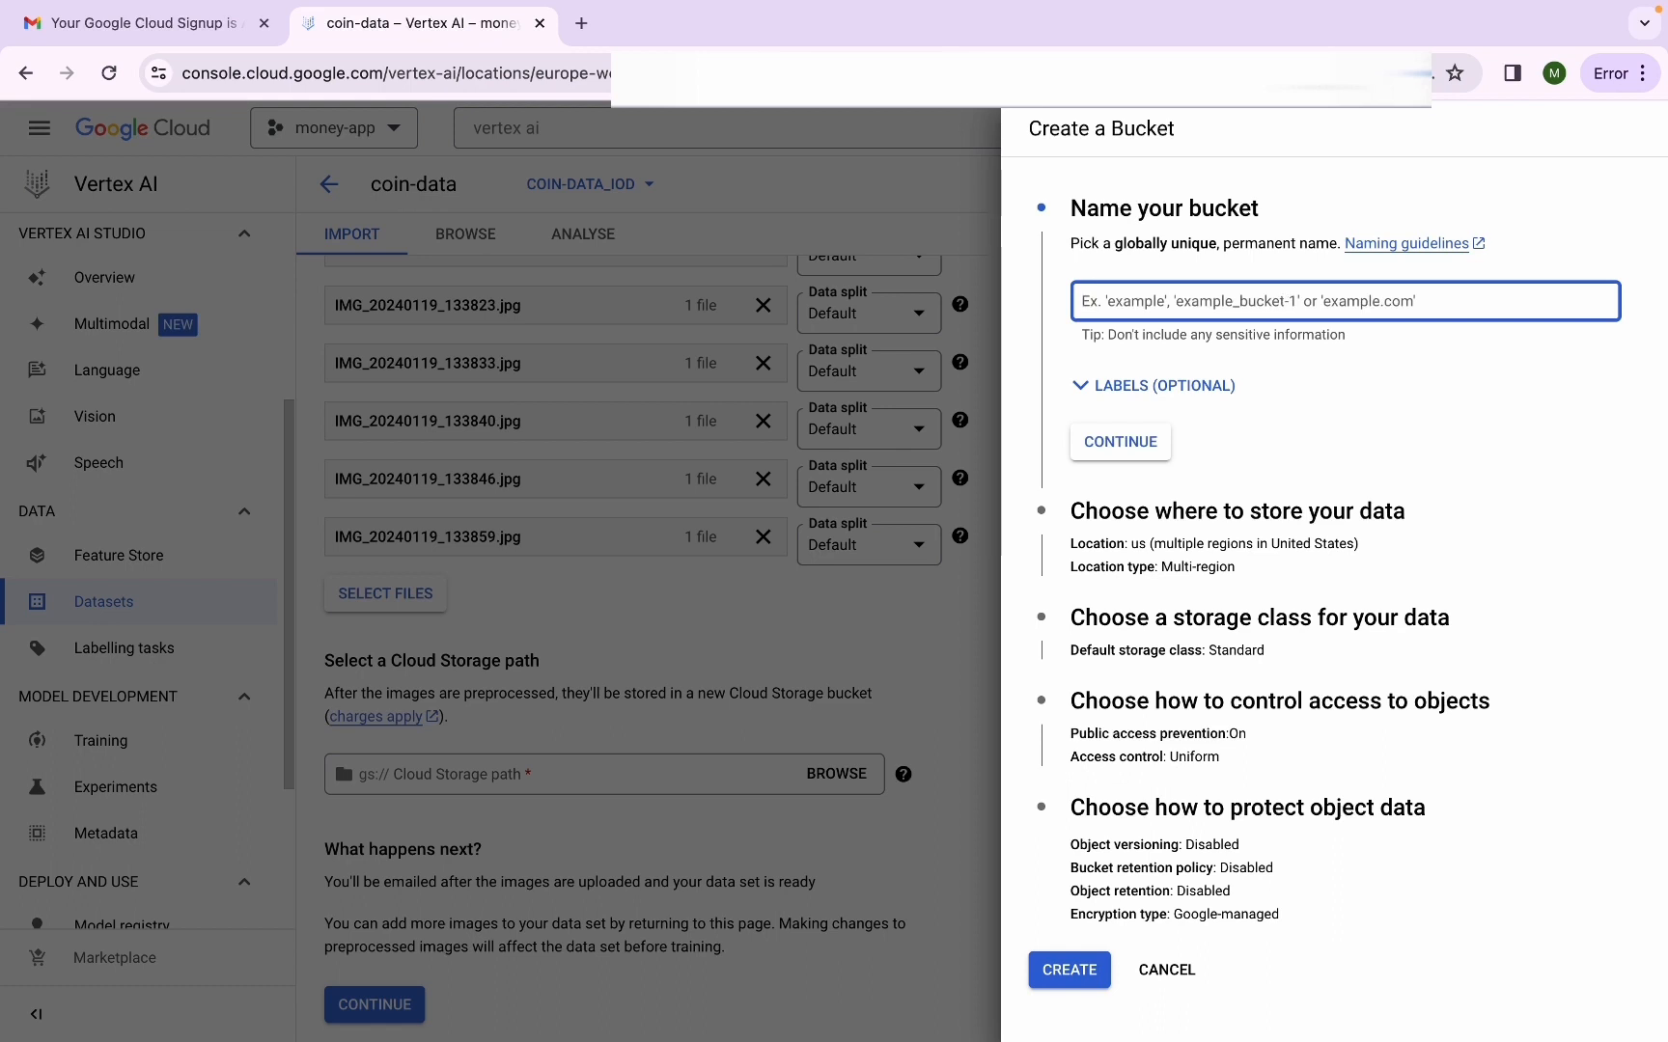
text(coin-s)
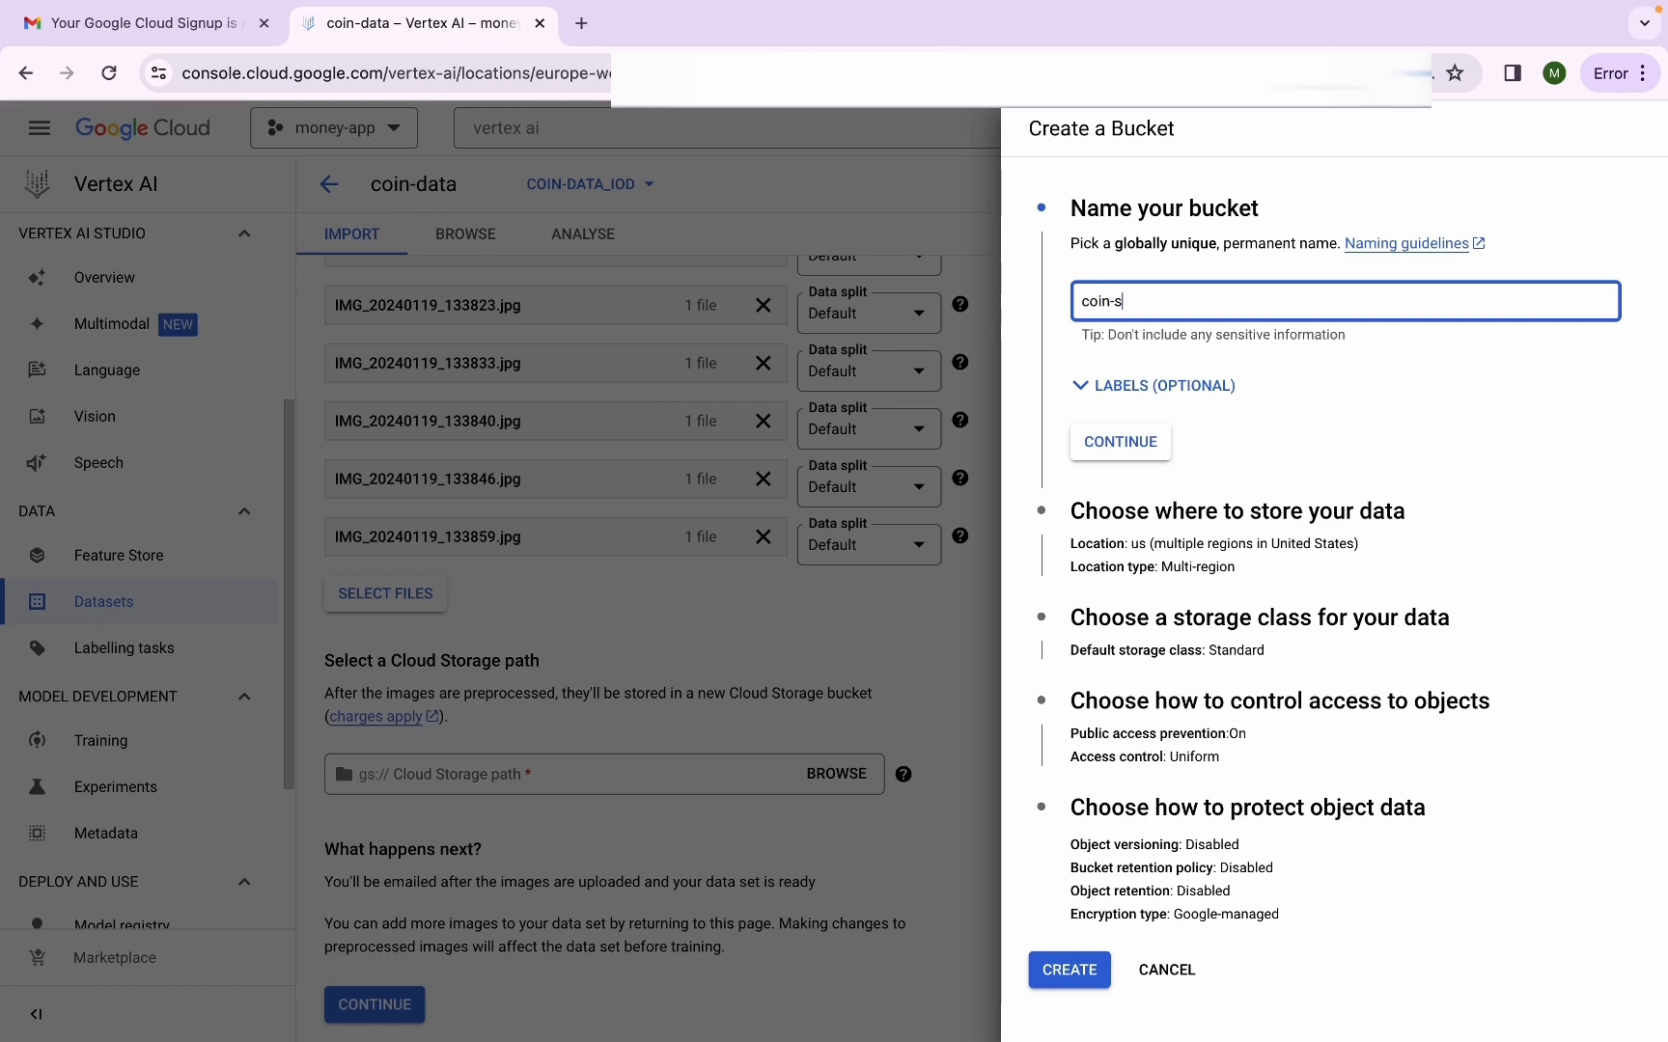
text(torageee)
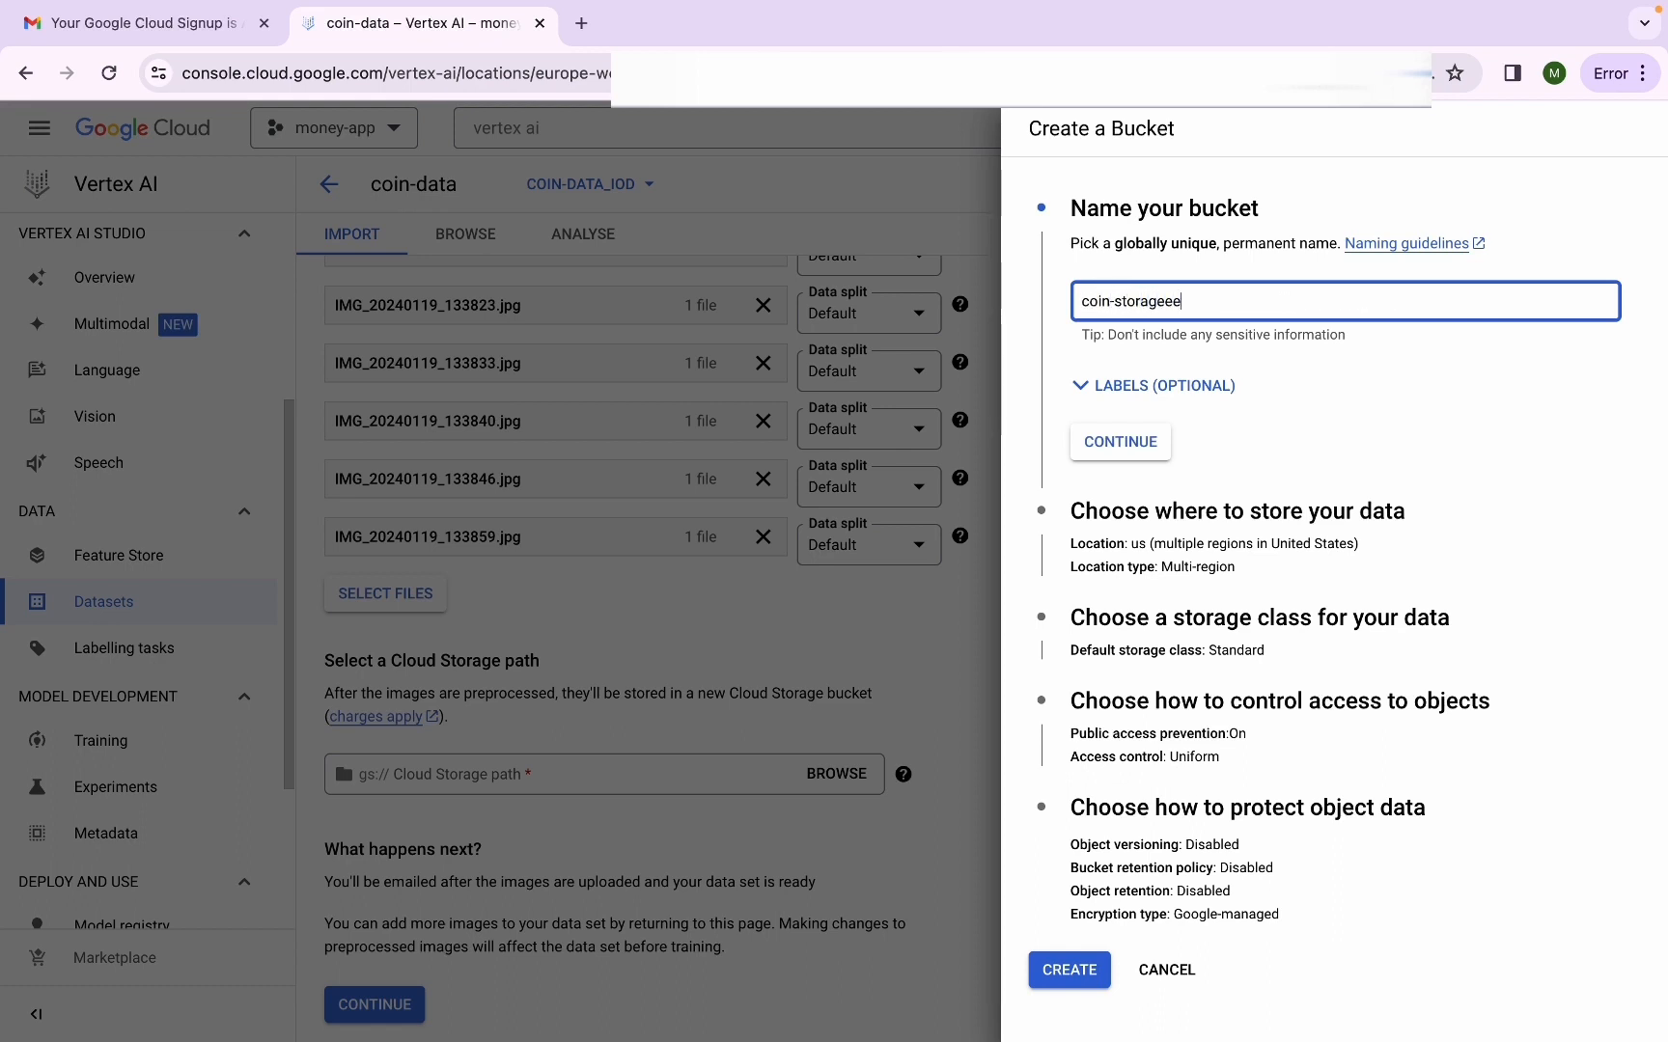
text(-bckt)
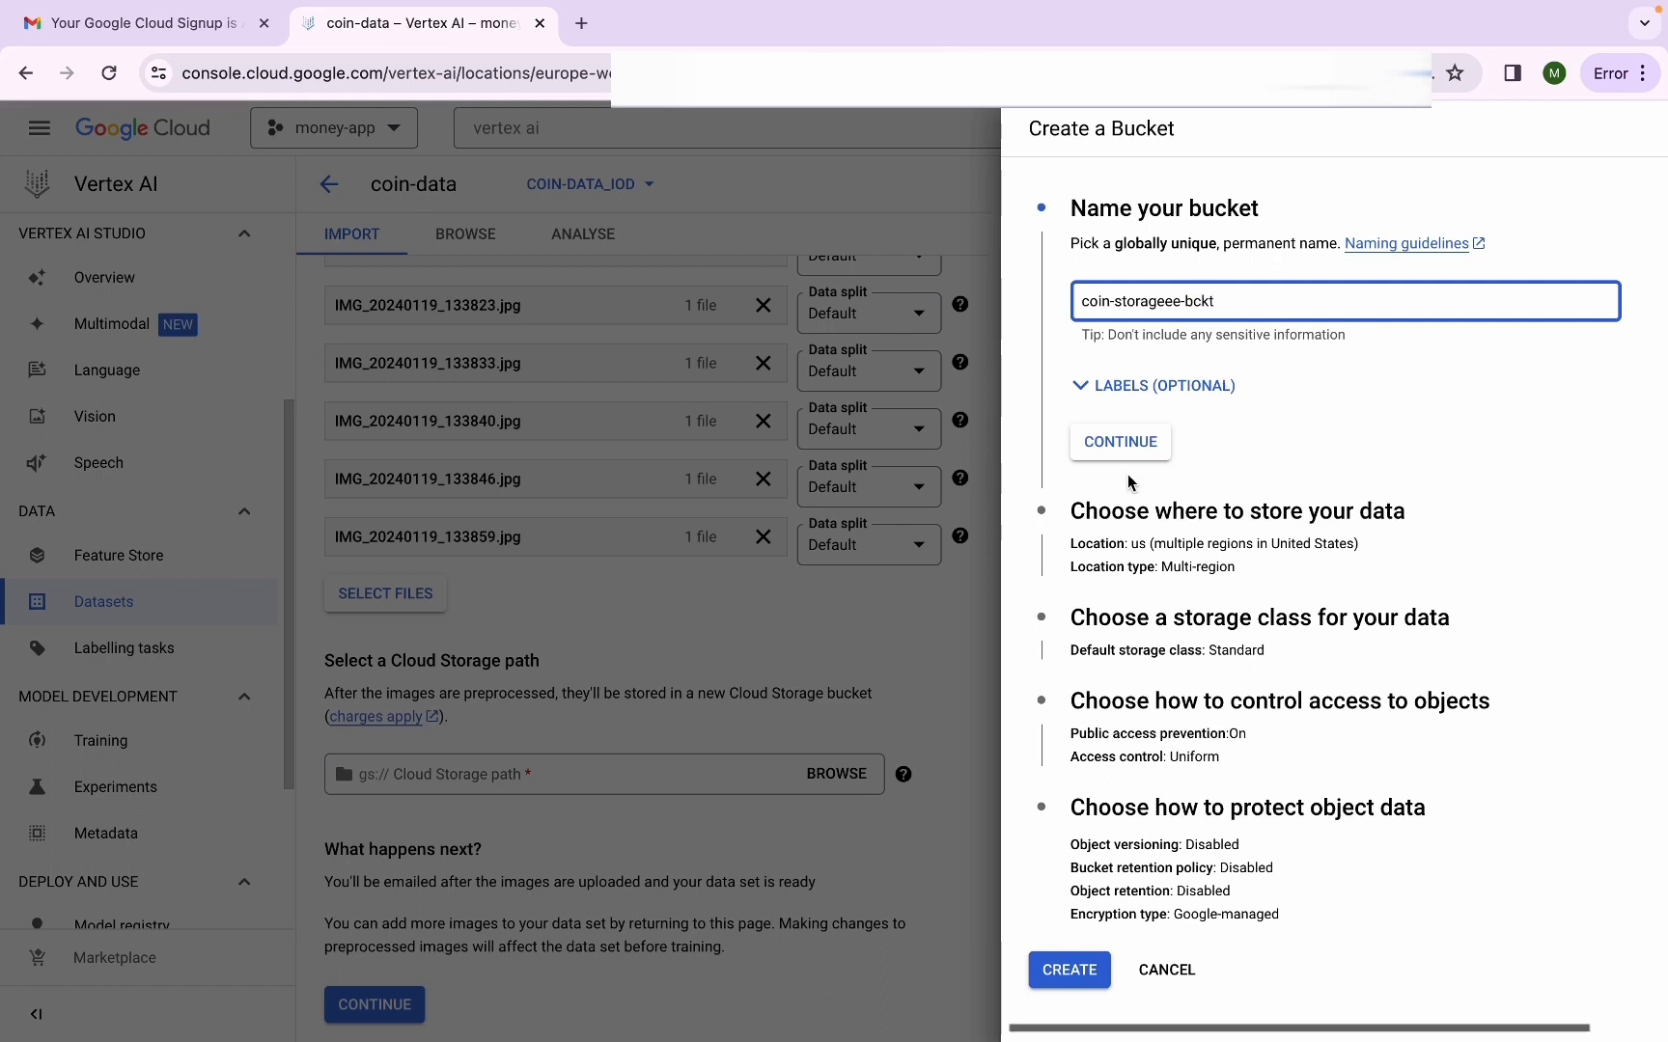
click(1144, 454)
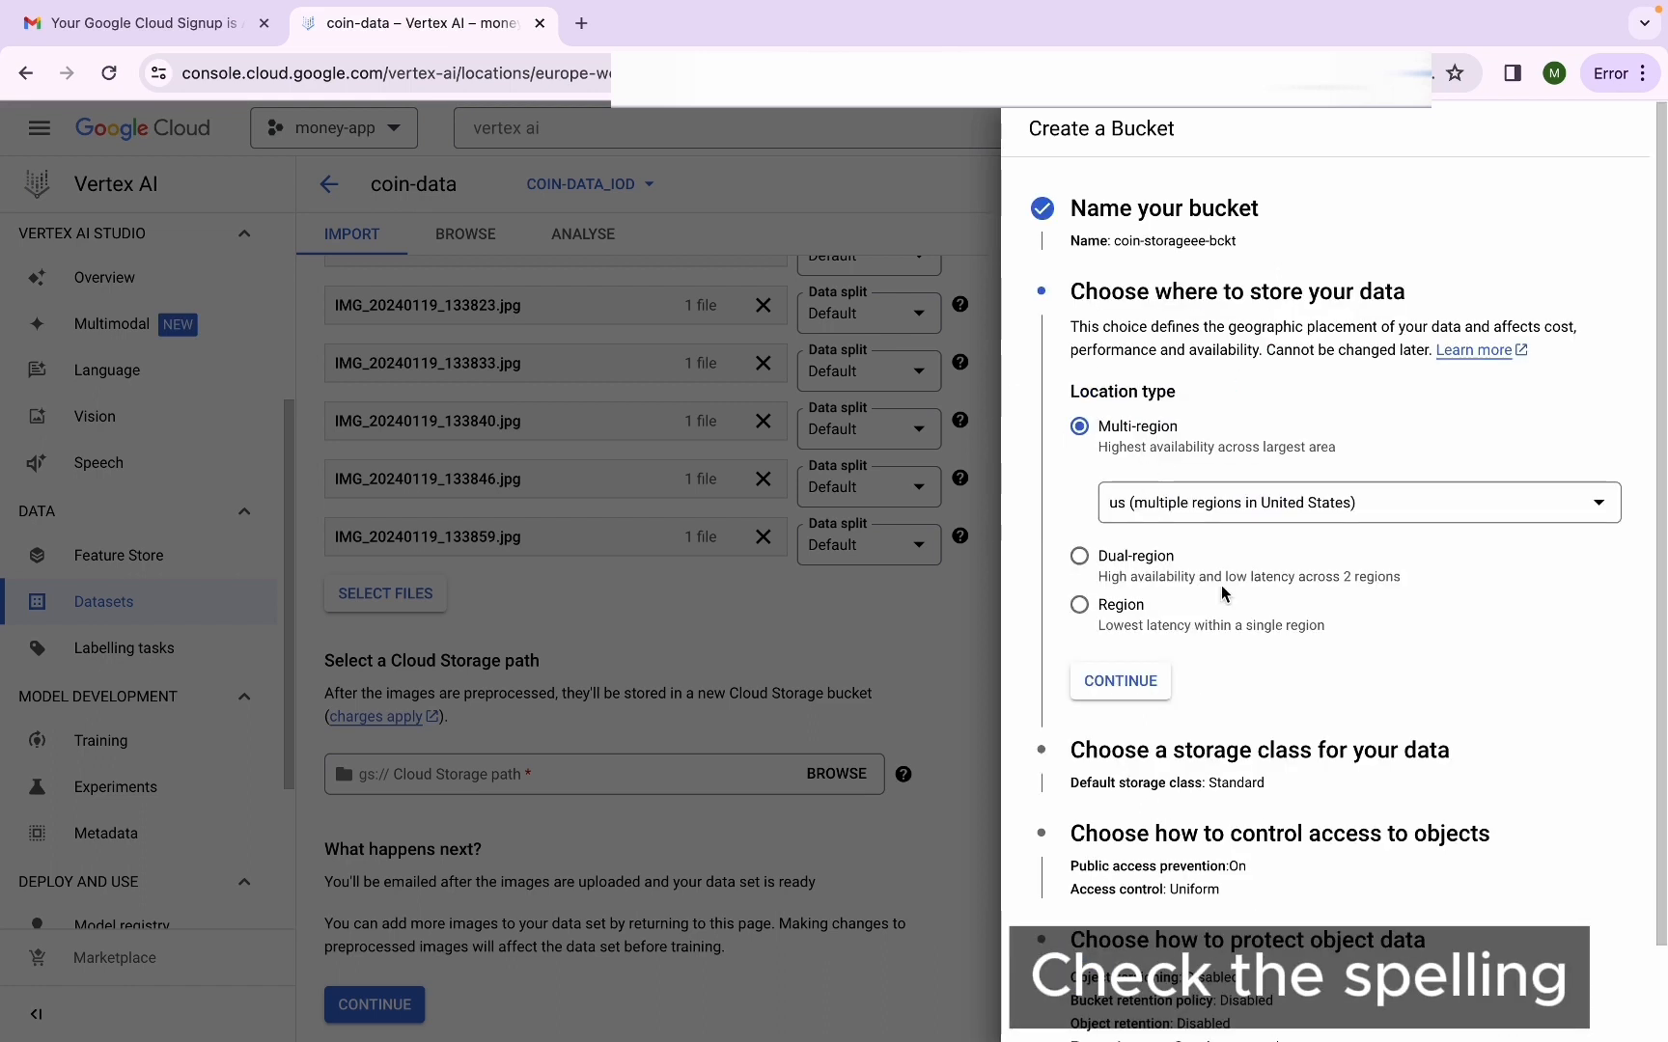
Set the bucket's location to the eu multi-region and its storage class to Autoclass, opting in to Coldline and Archive transitions
click(1263, 514)
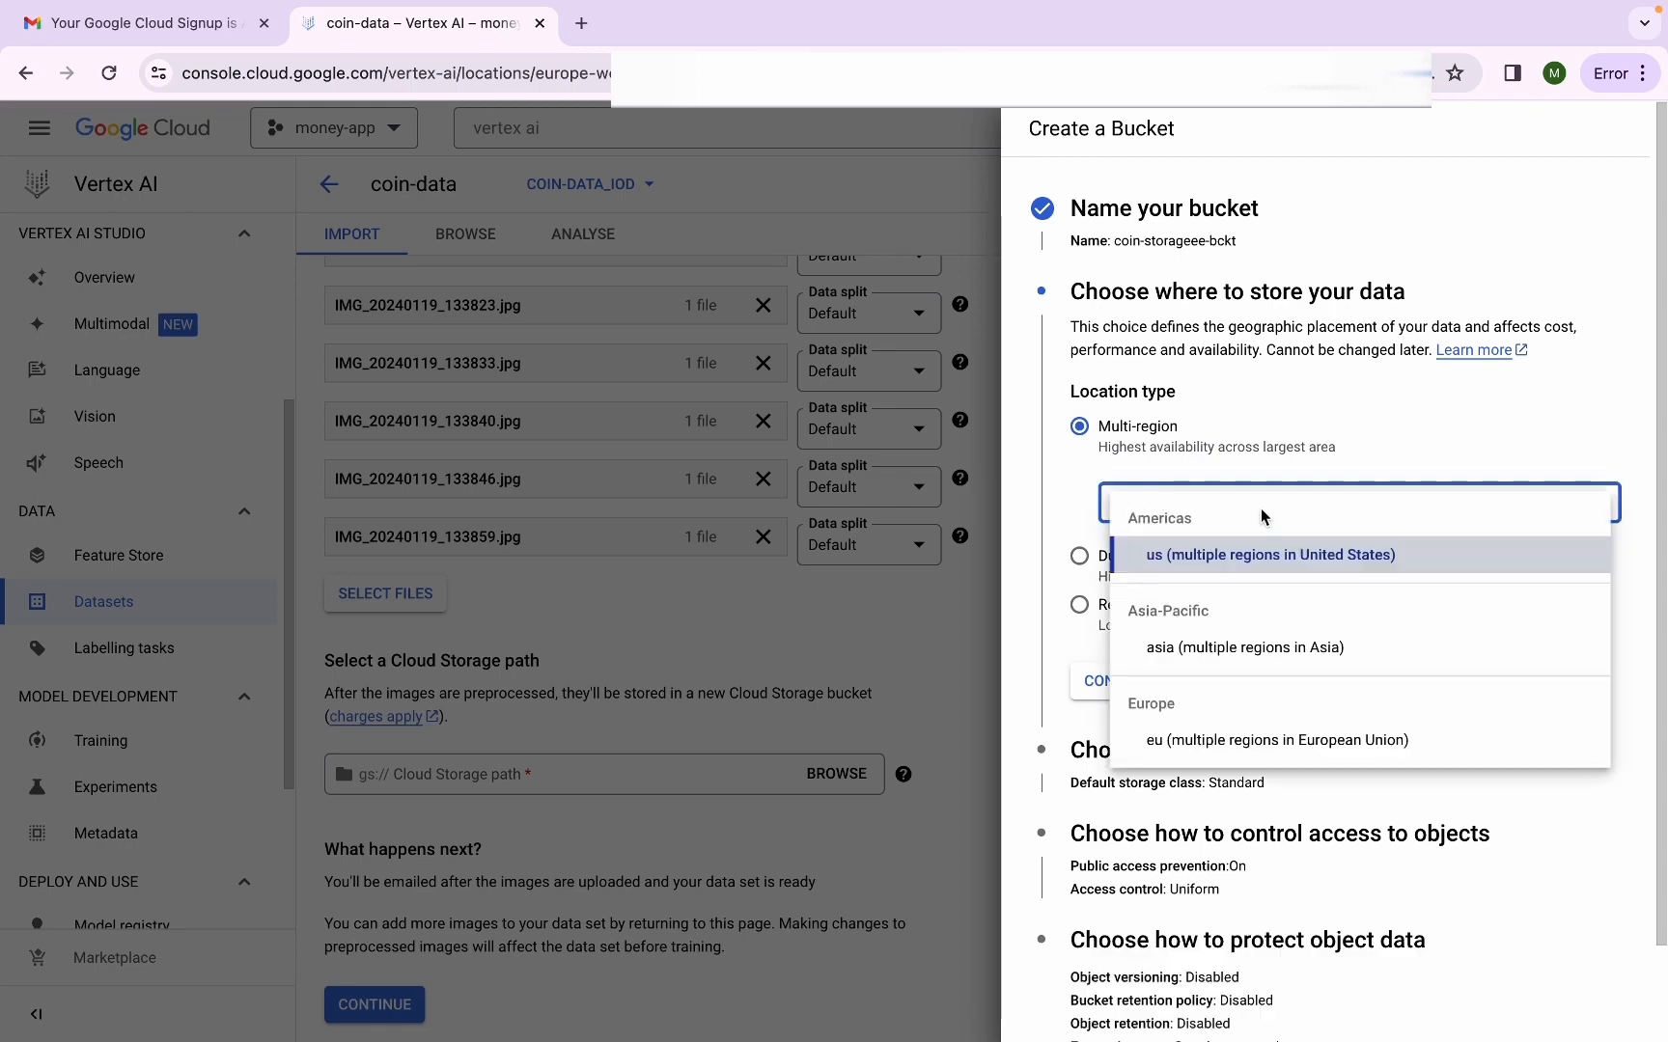
click(1287, 742)
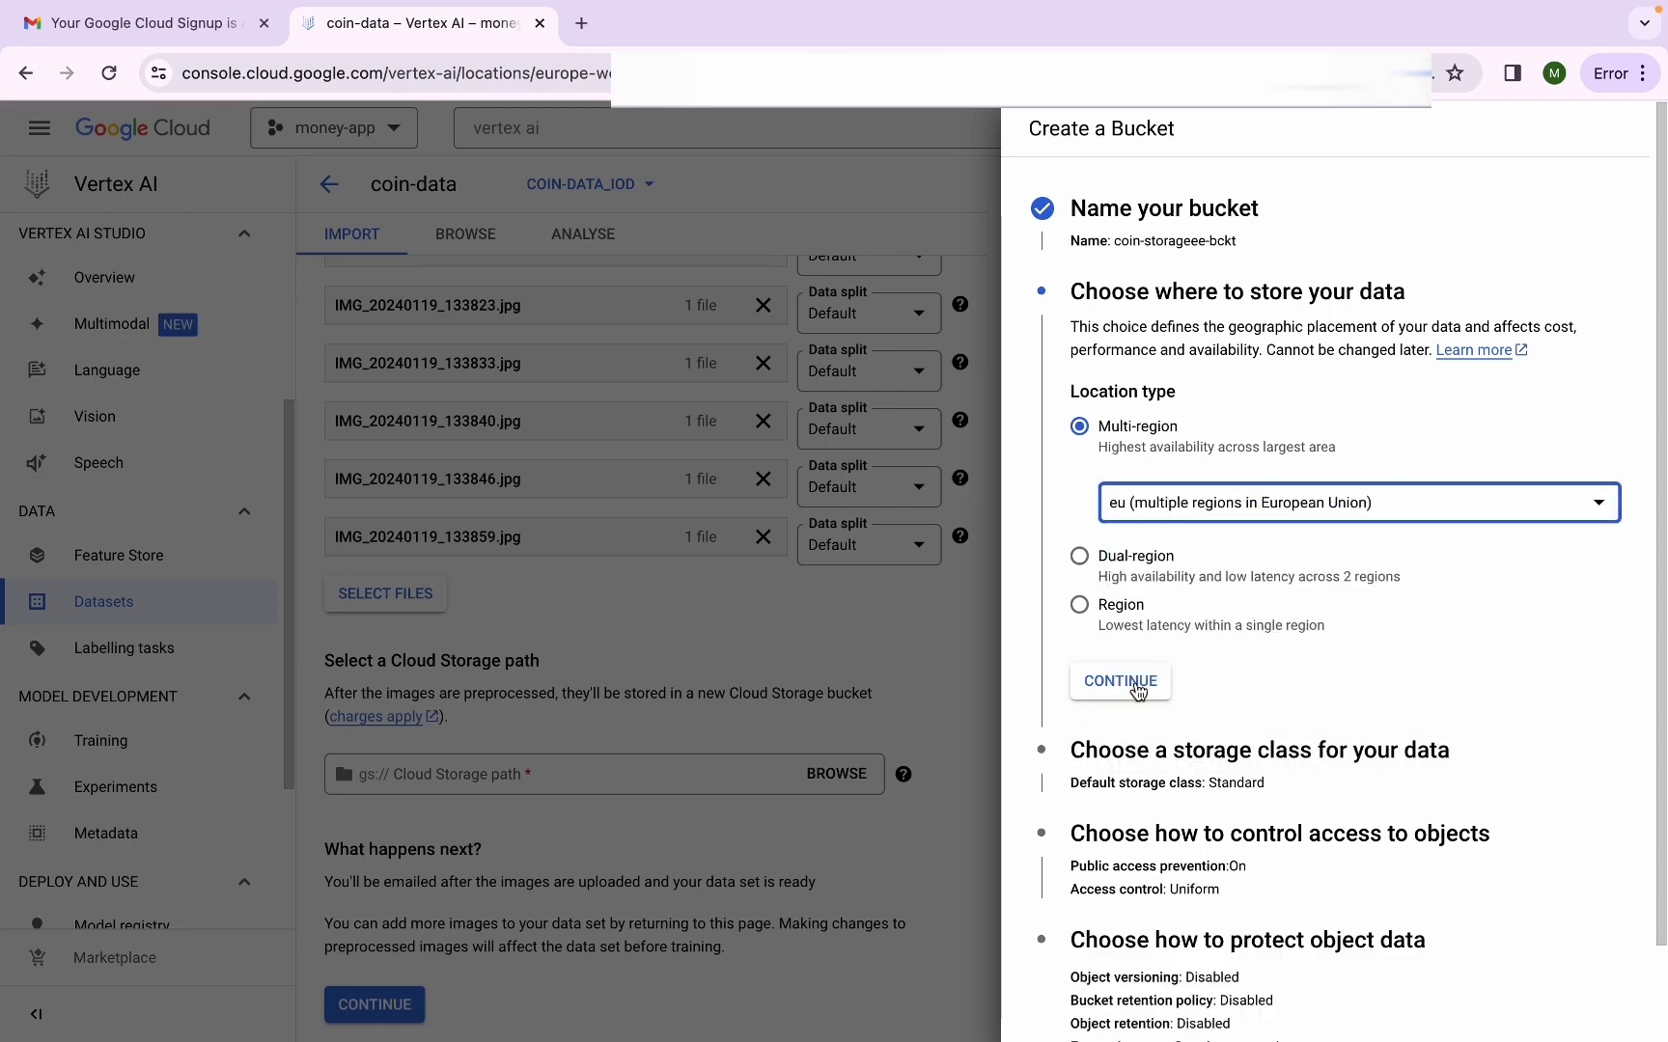
click(1139, 685)
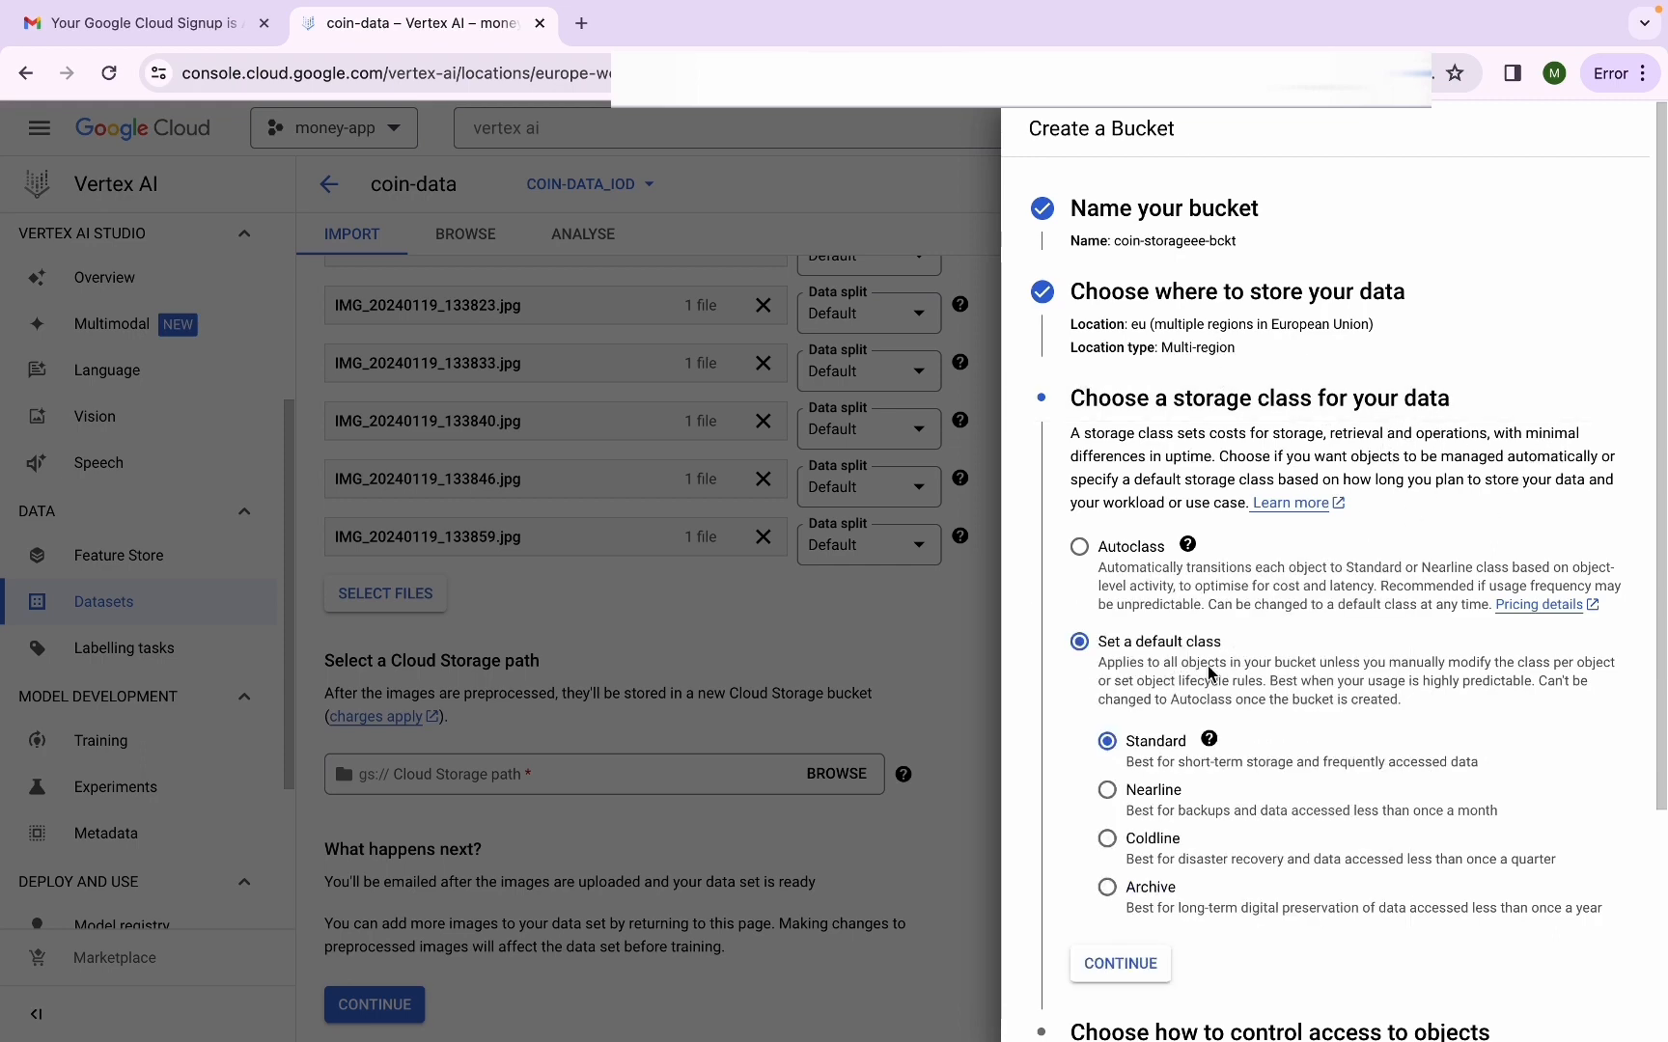
click(1079, 546)
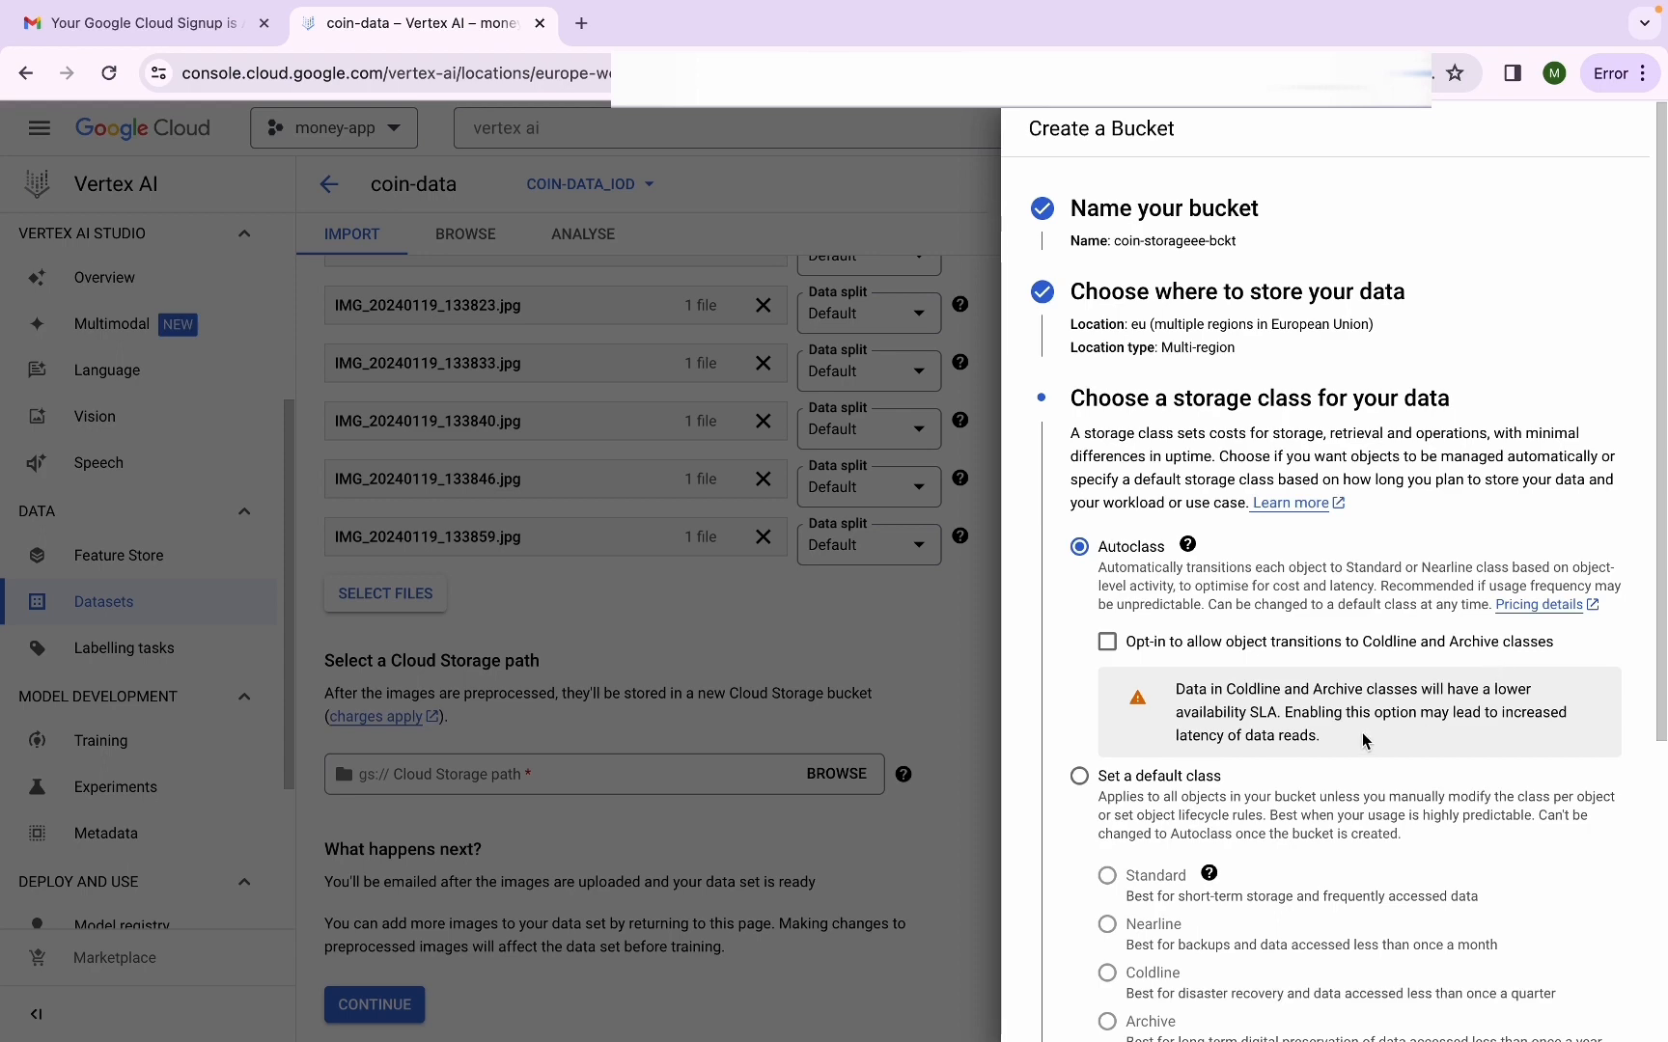
click(1107, 641)
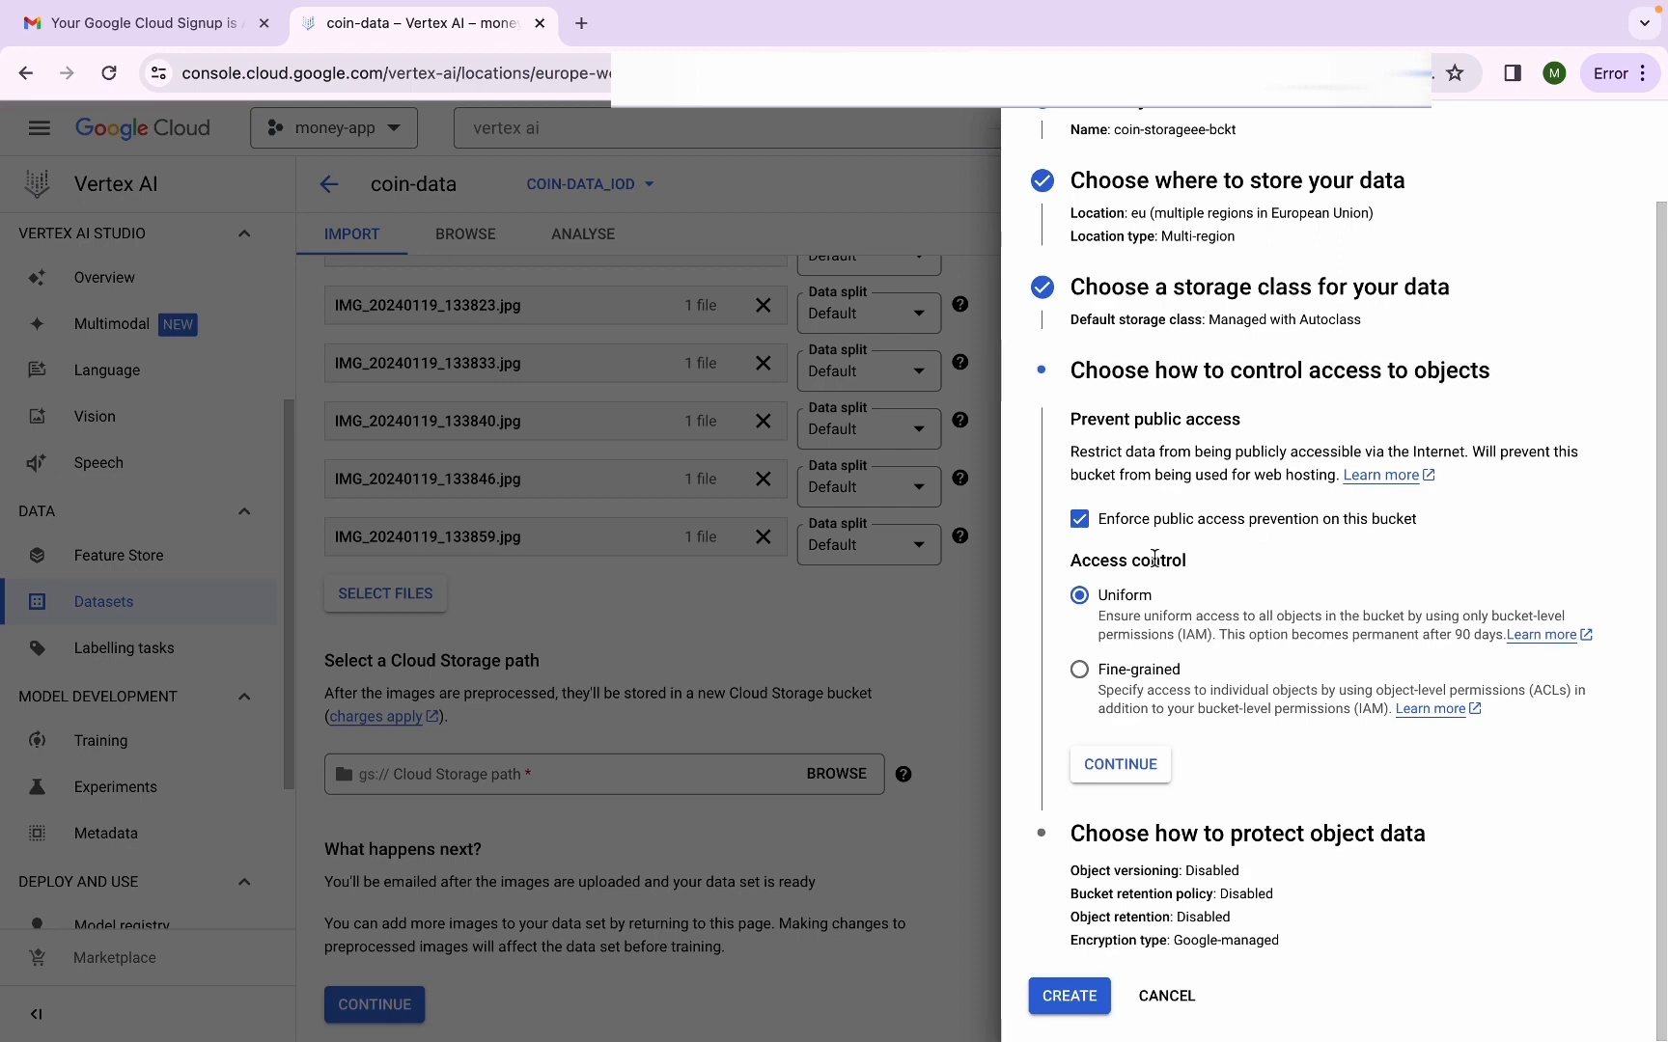
Create the bucket with Uniform access control, enforced public access prevention and no additional data protection options
click(1139, 772)
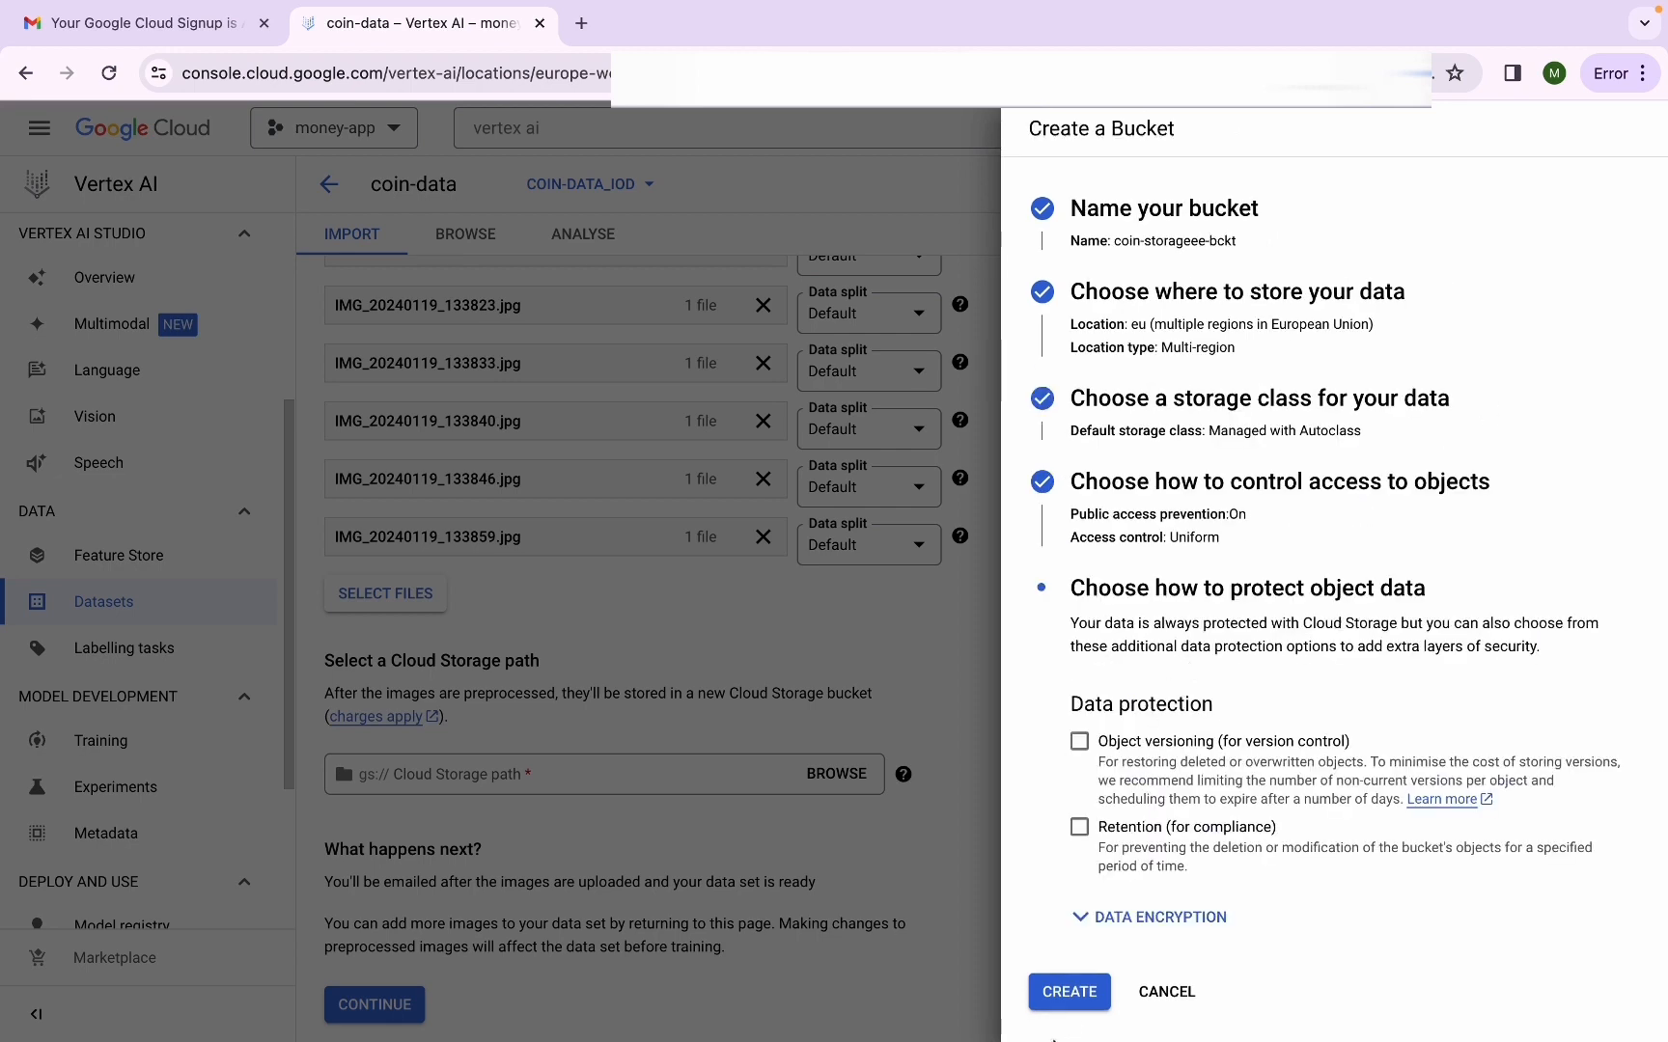
click(1081, 1004)
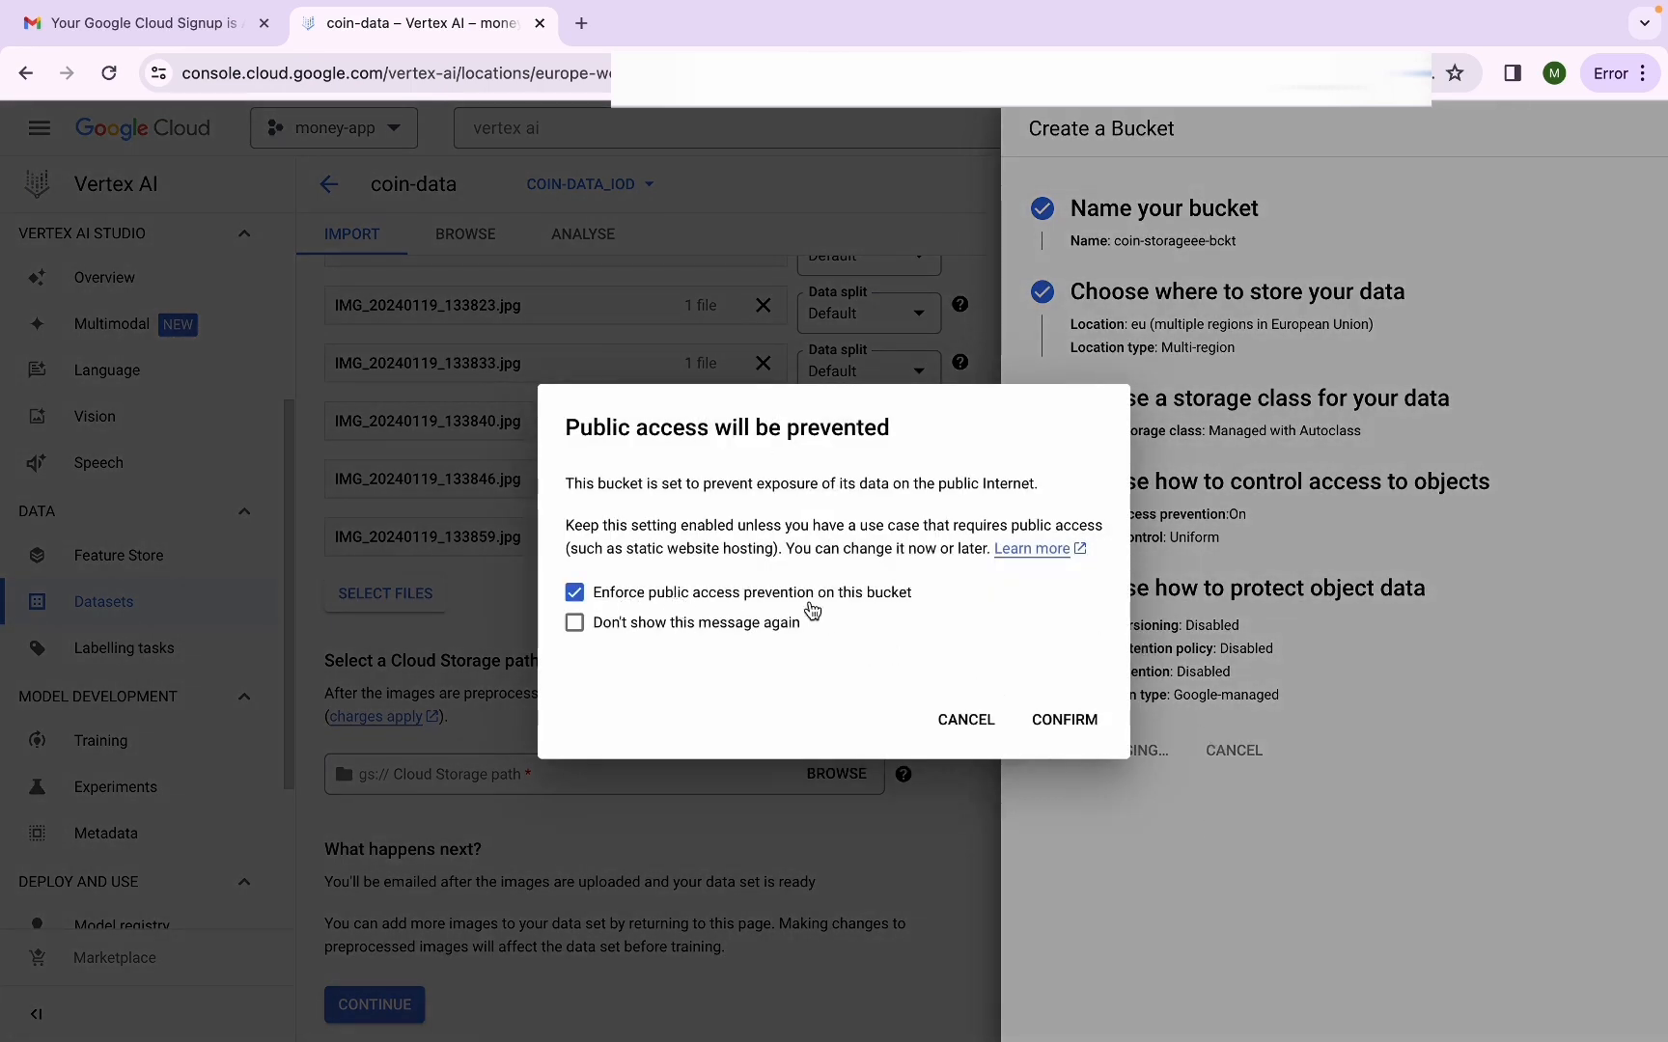
click(1059, 727)
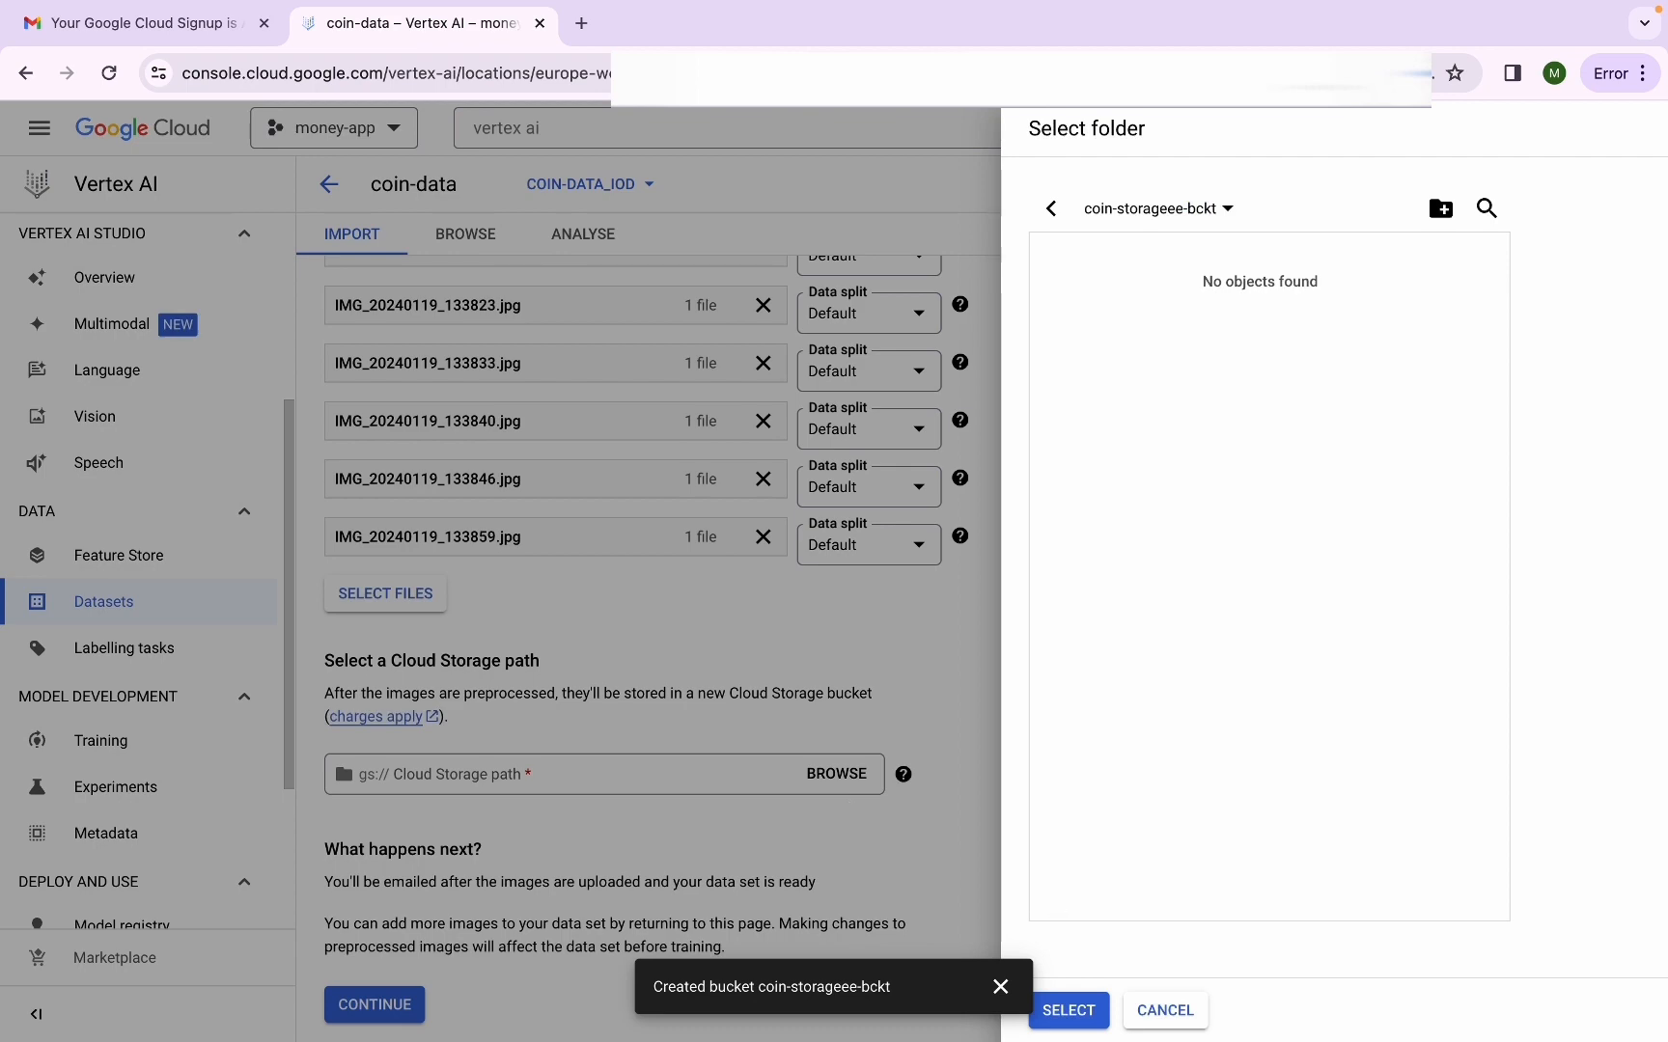
Use the coin-storageee-bckt bucket as the Cloud Storage path and start importing the selected photos into coin-data
click(1065, 1010)
click(1000, 986)
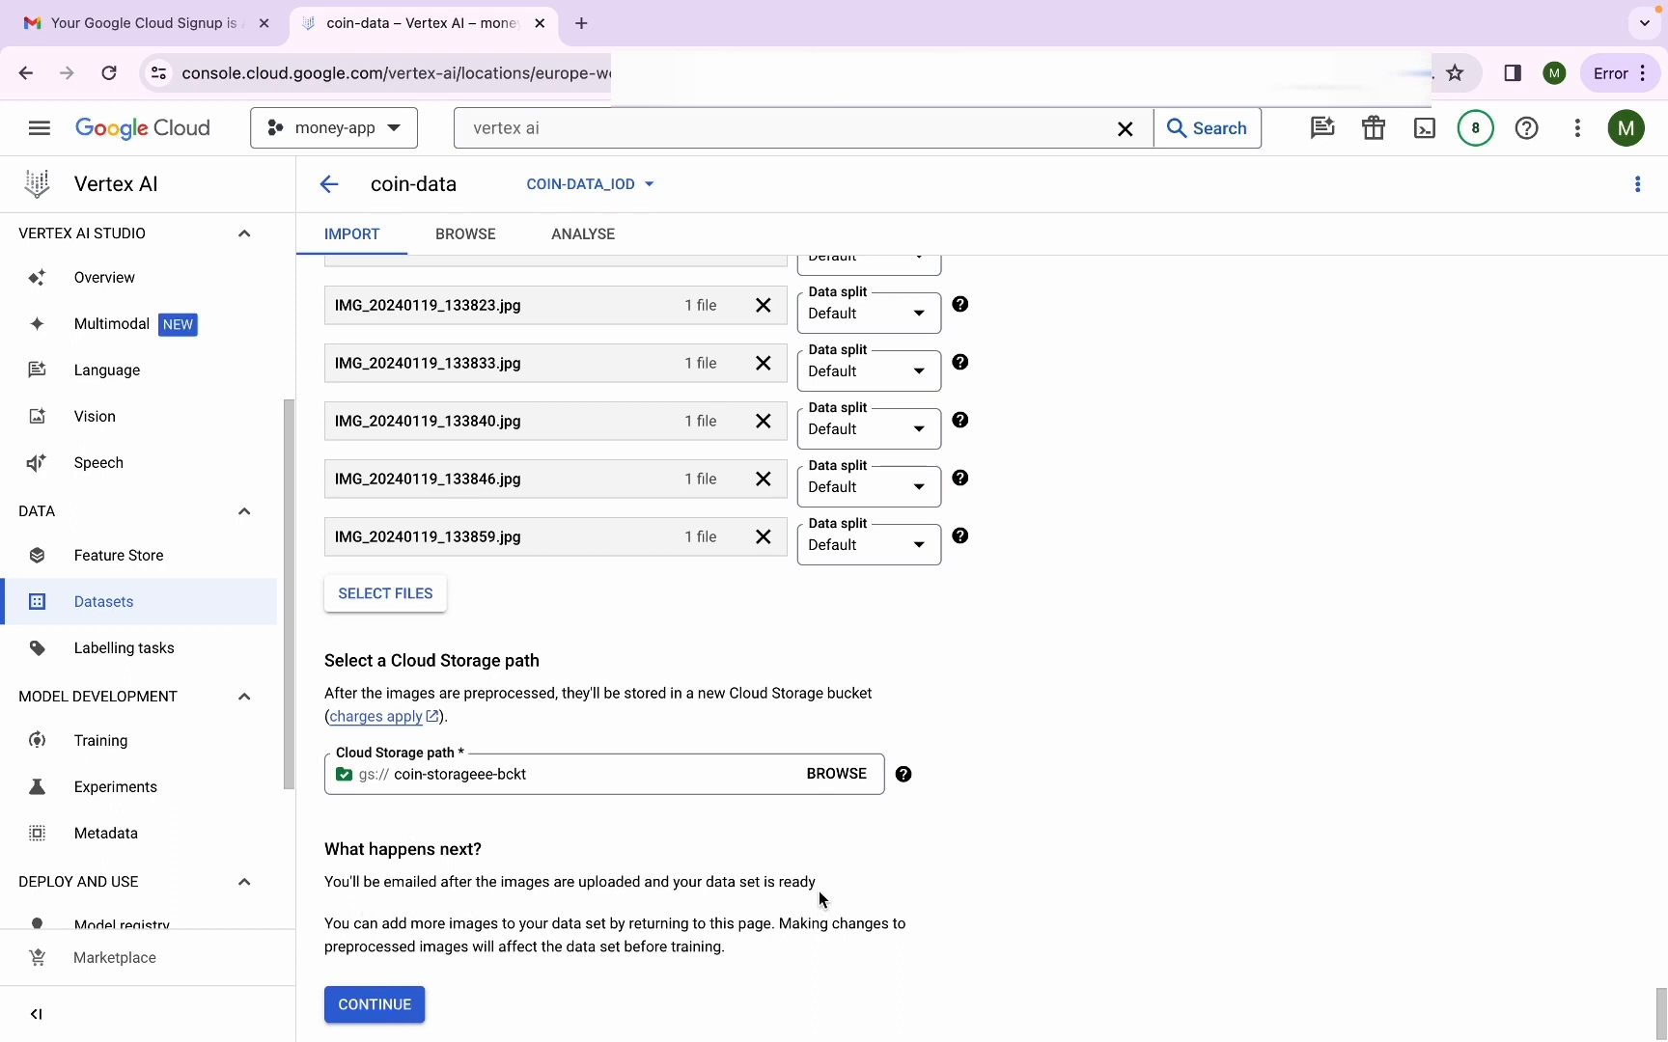
click(391, 1010)
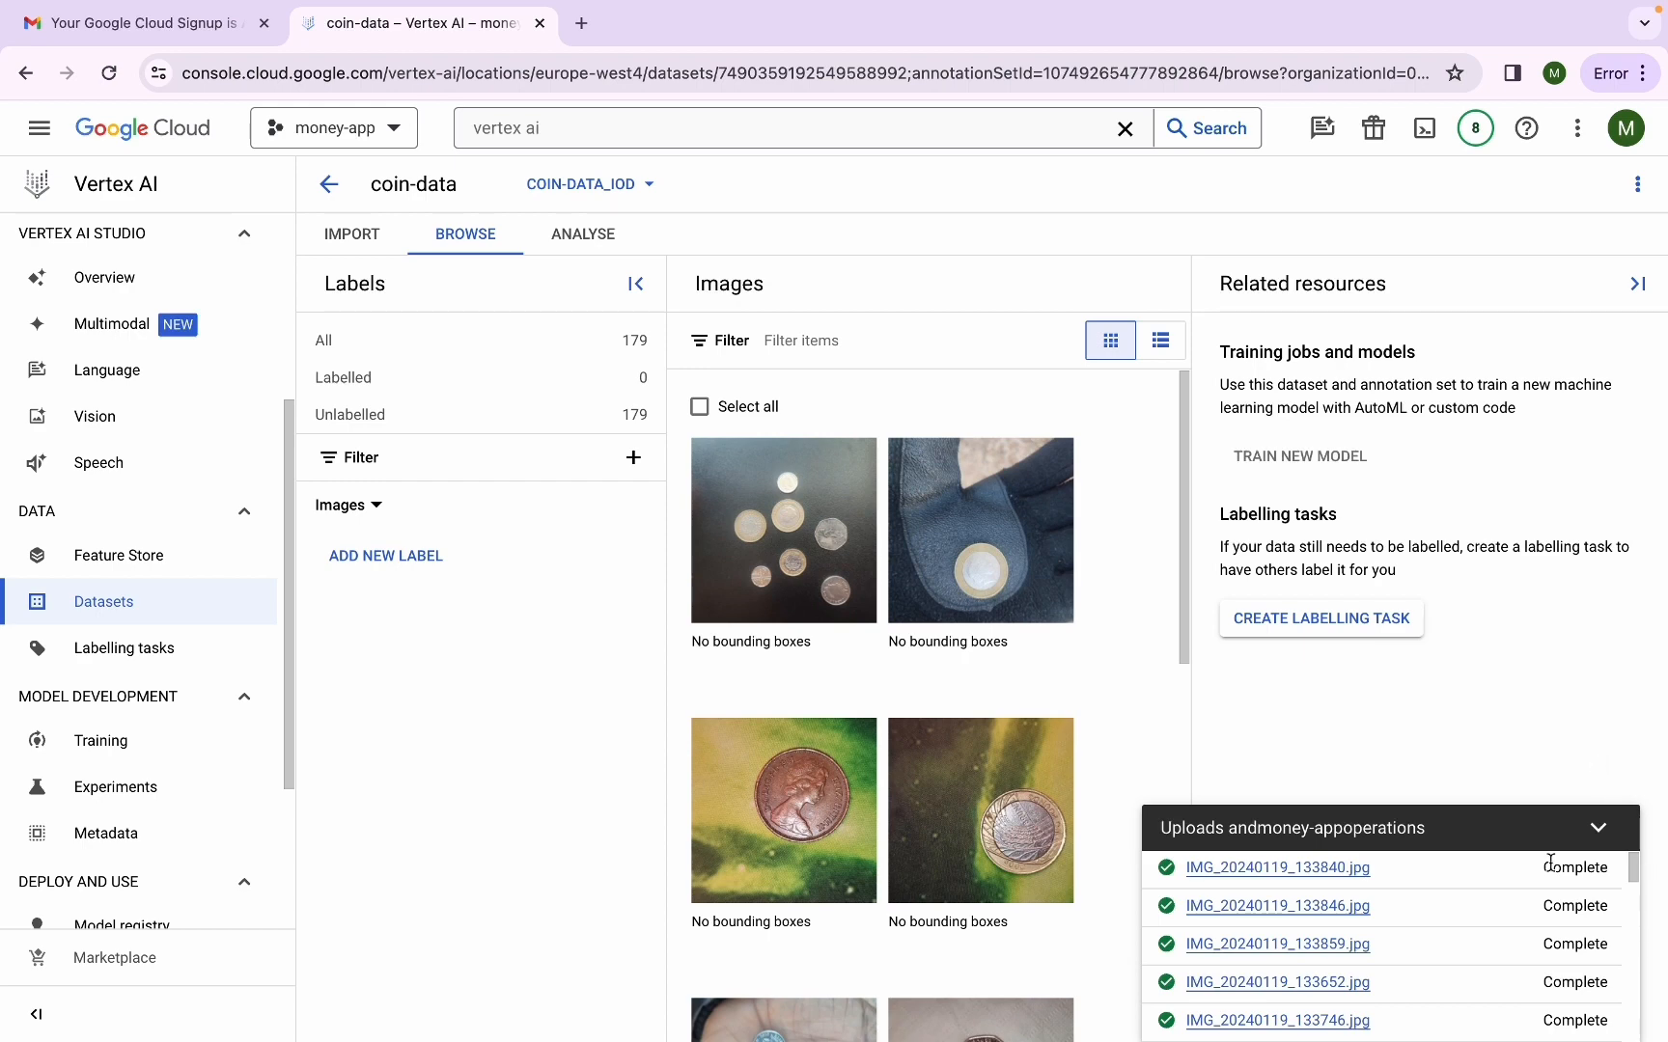
Collapse the upload list and side navigation, look through the first five imported coin photos, and return to the image overview
click(1586, 843)
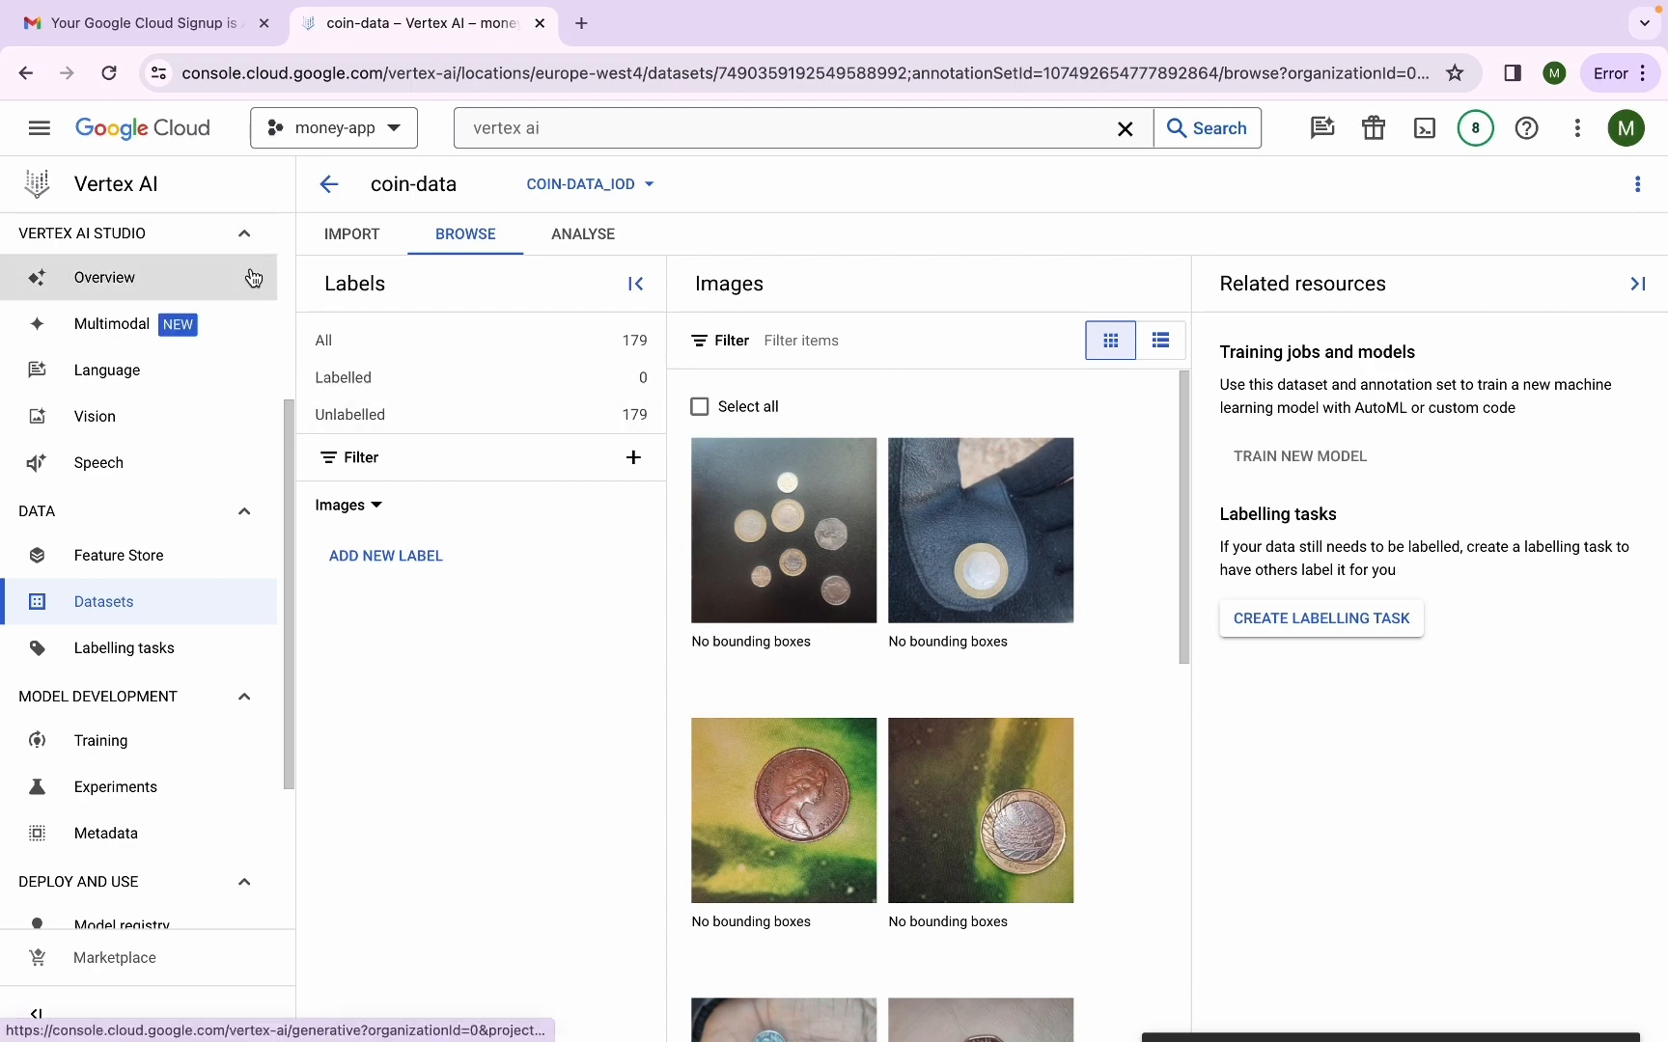
click(37, 1017)
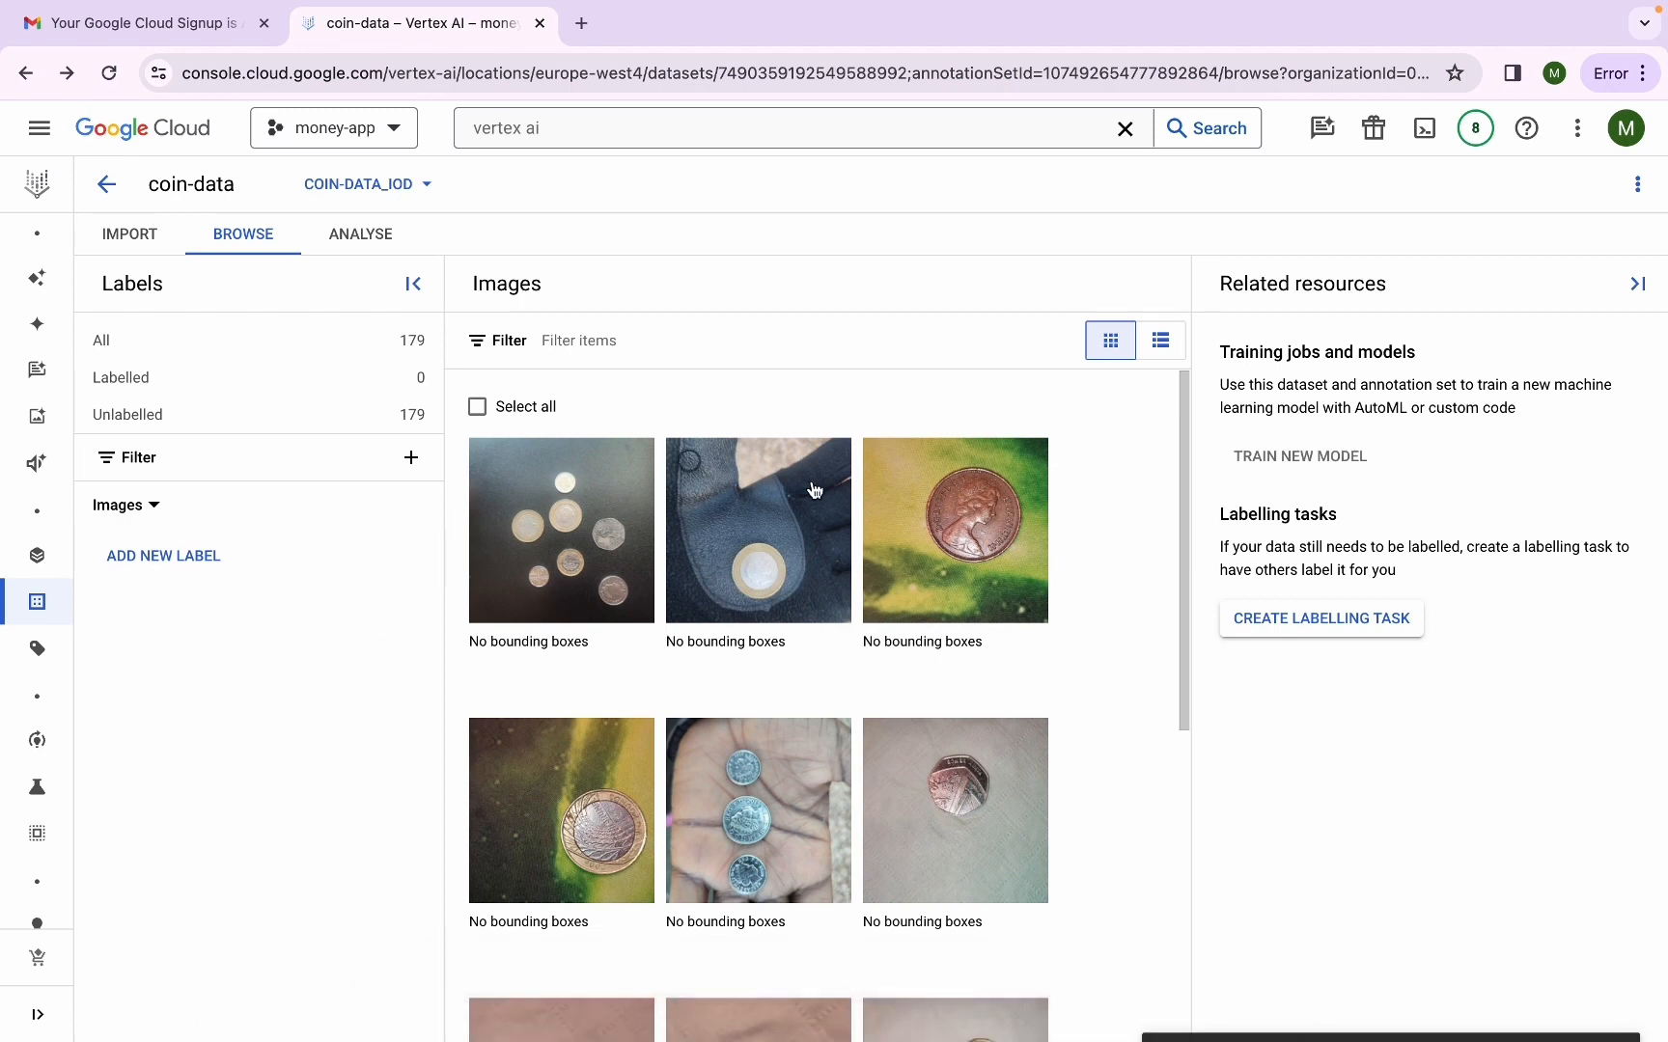
click(627, 590)
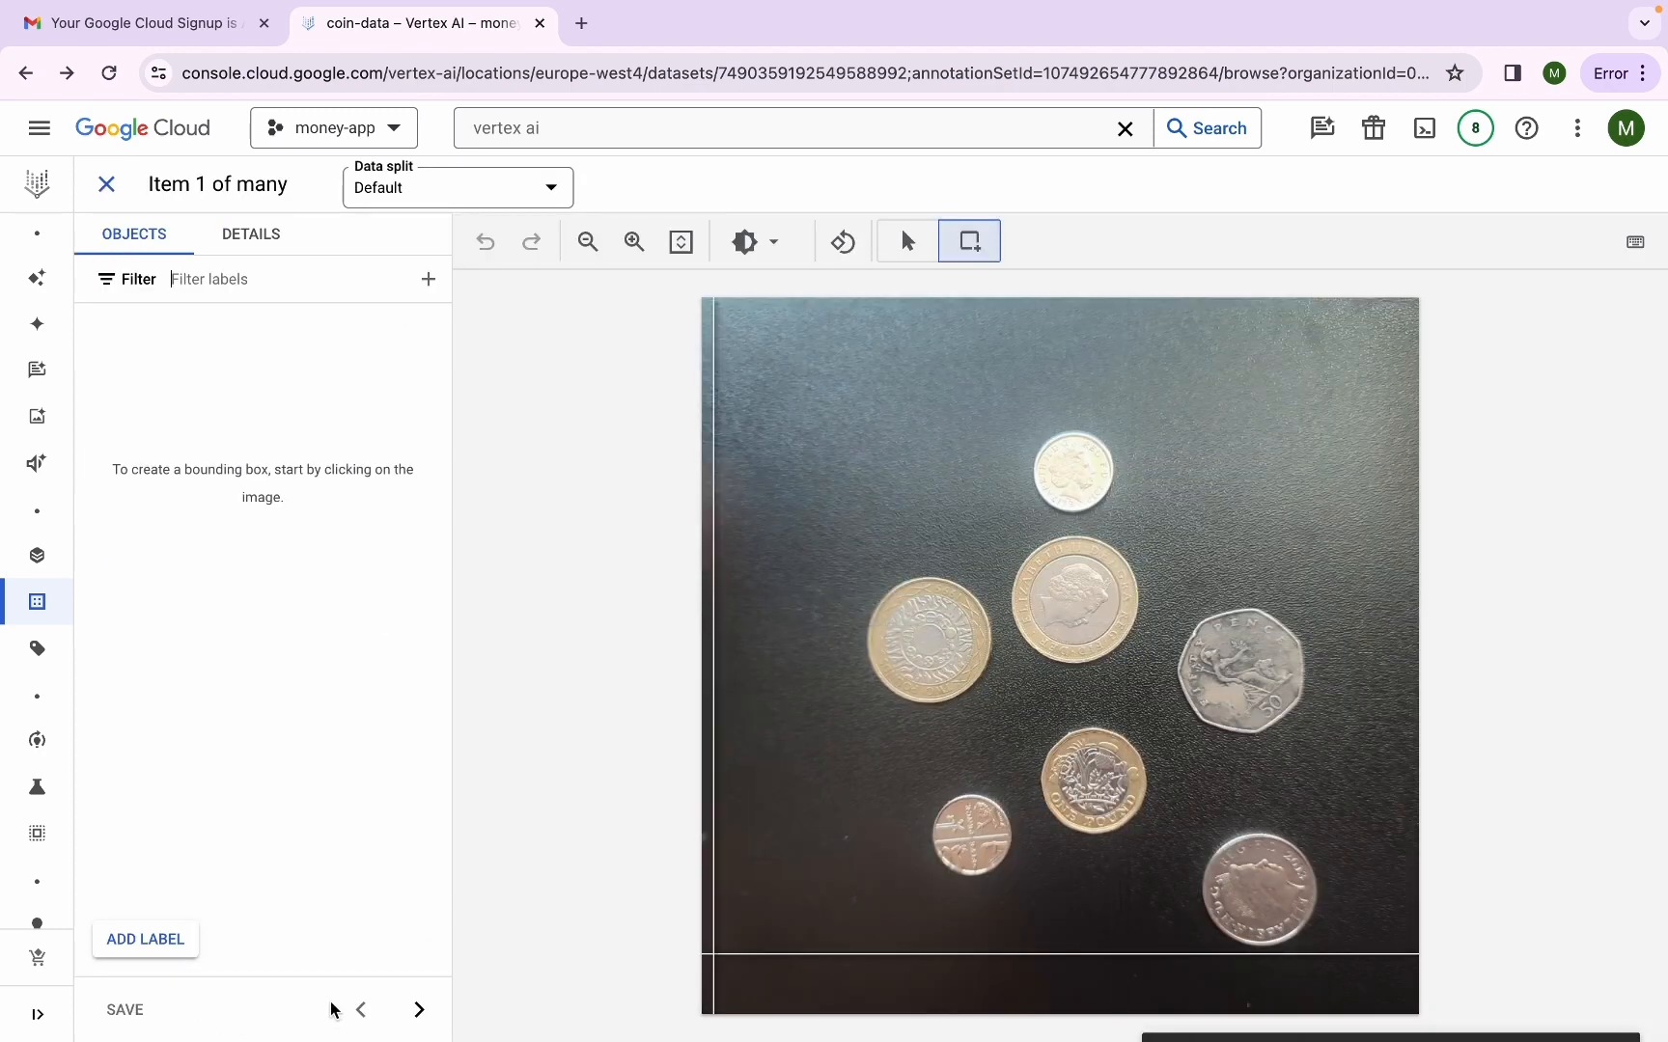
click(420, 1011)
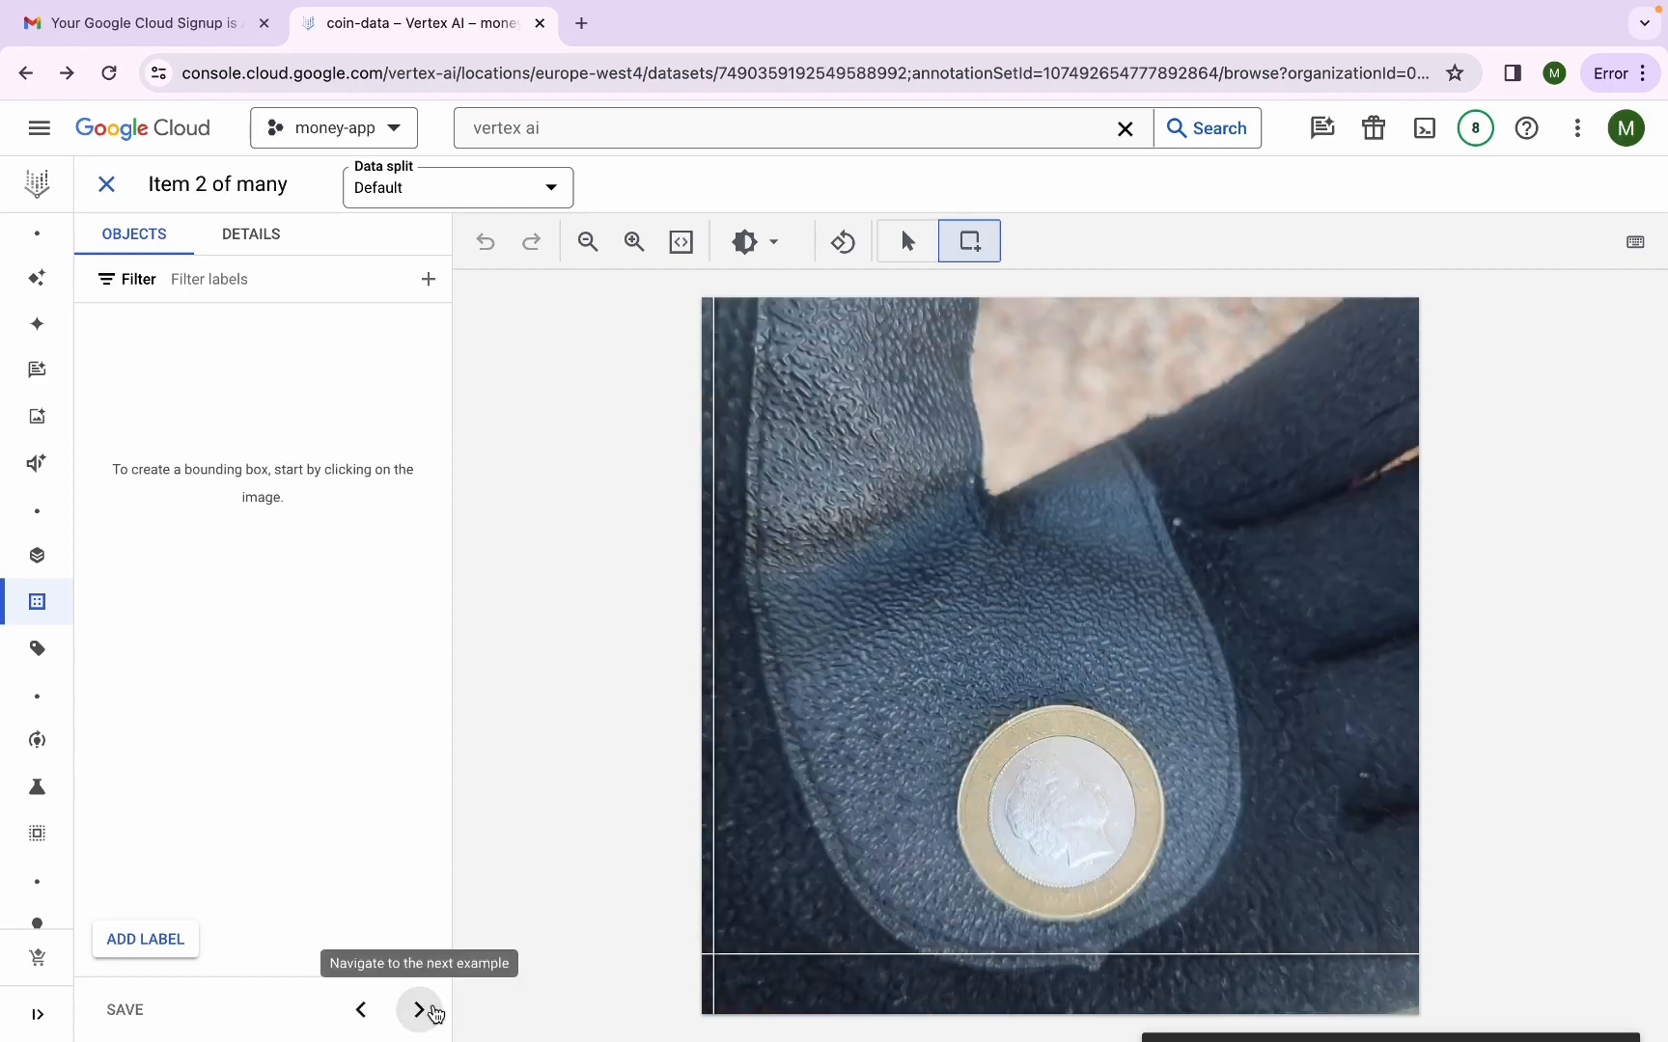
double_click(431, 1010)
click(431, 1008)
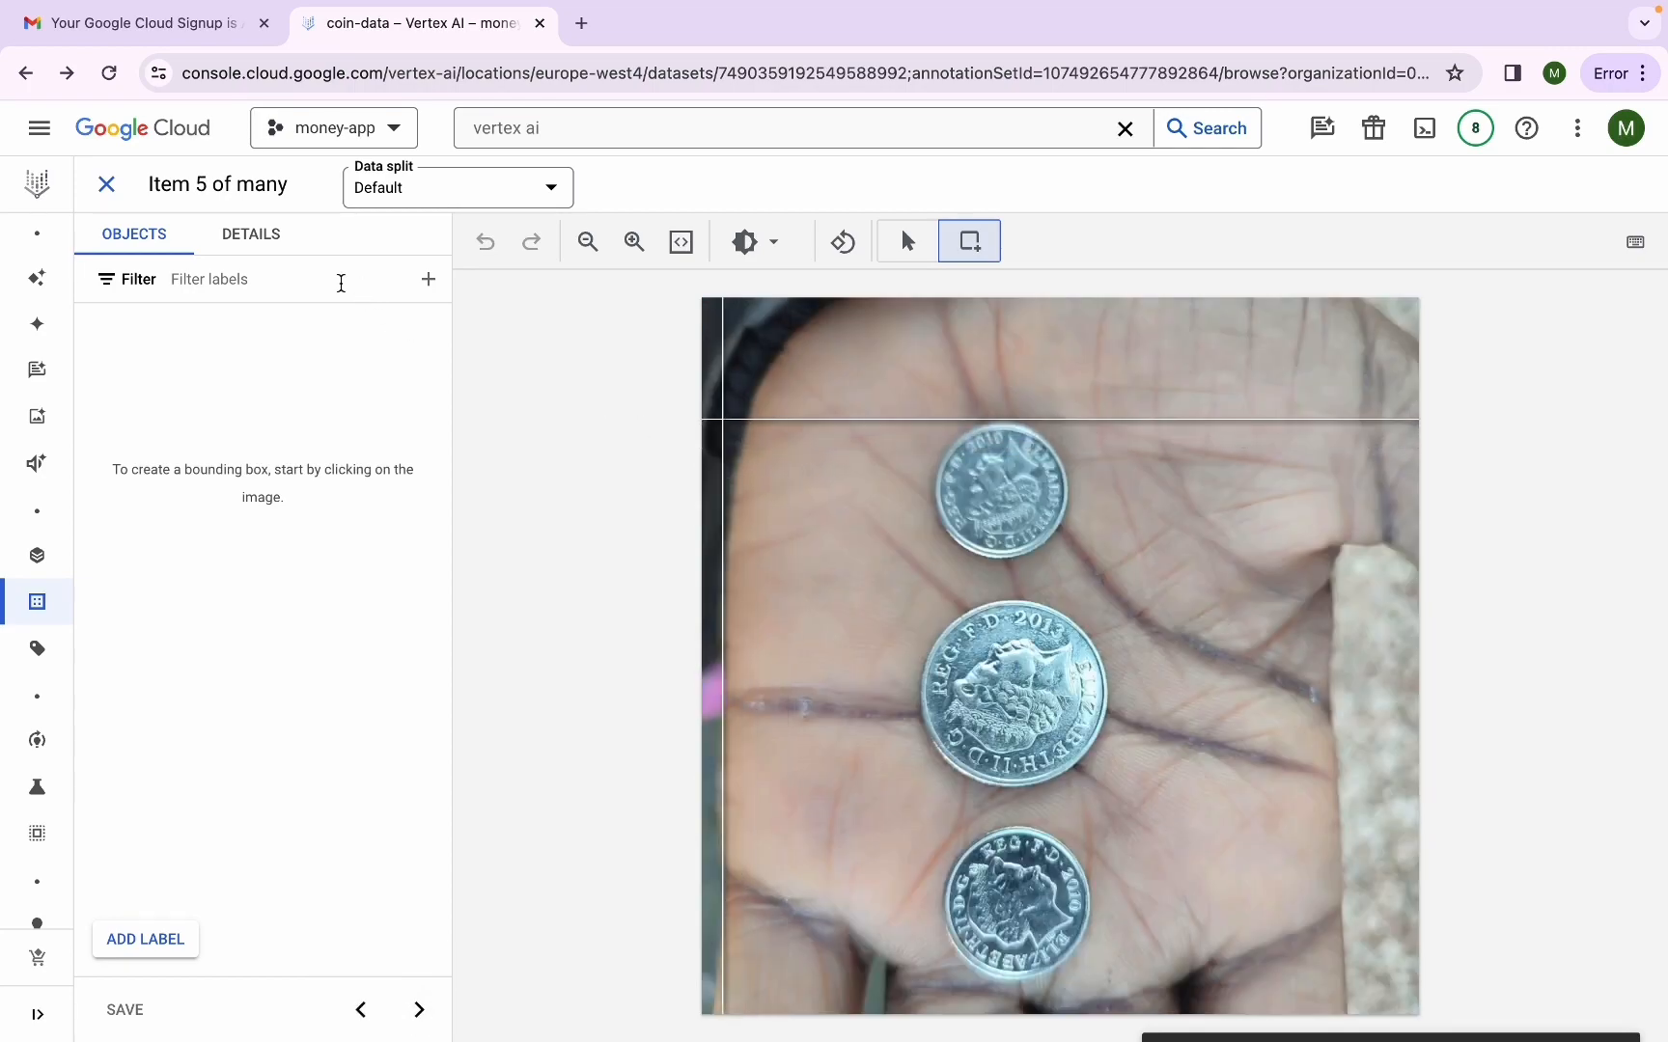
mouse_move(58, 309)
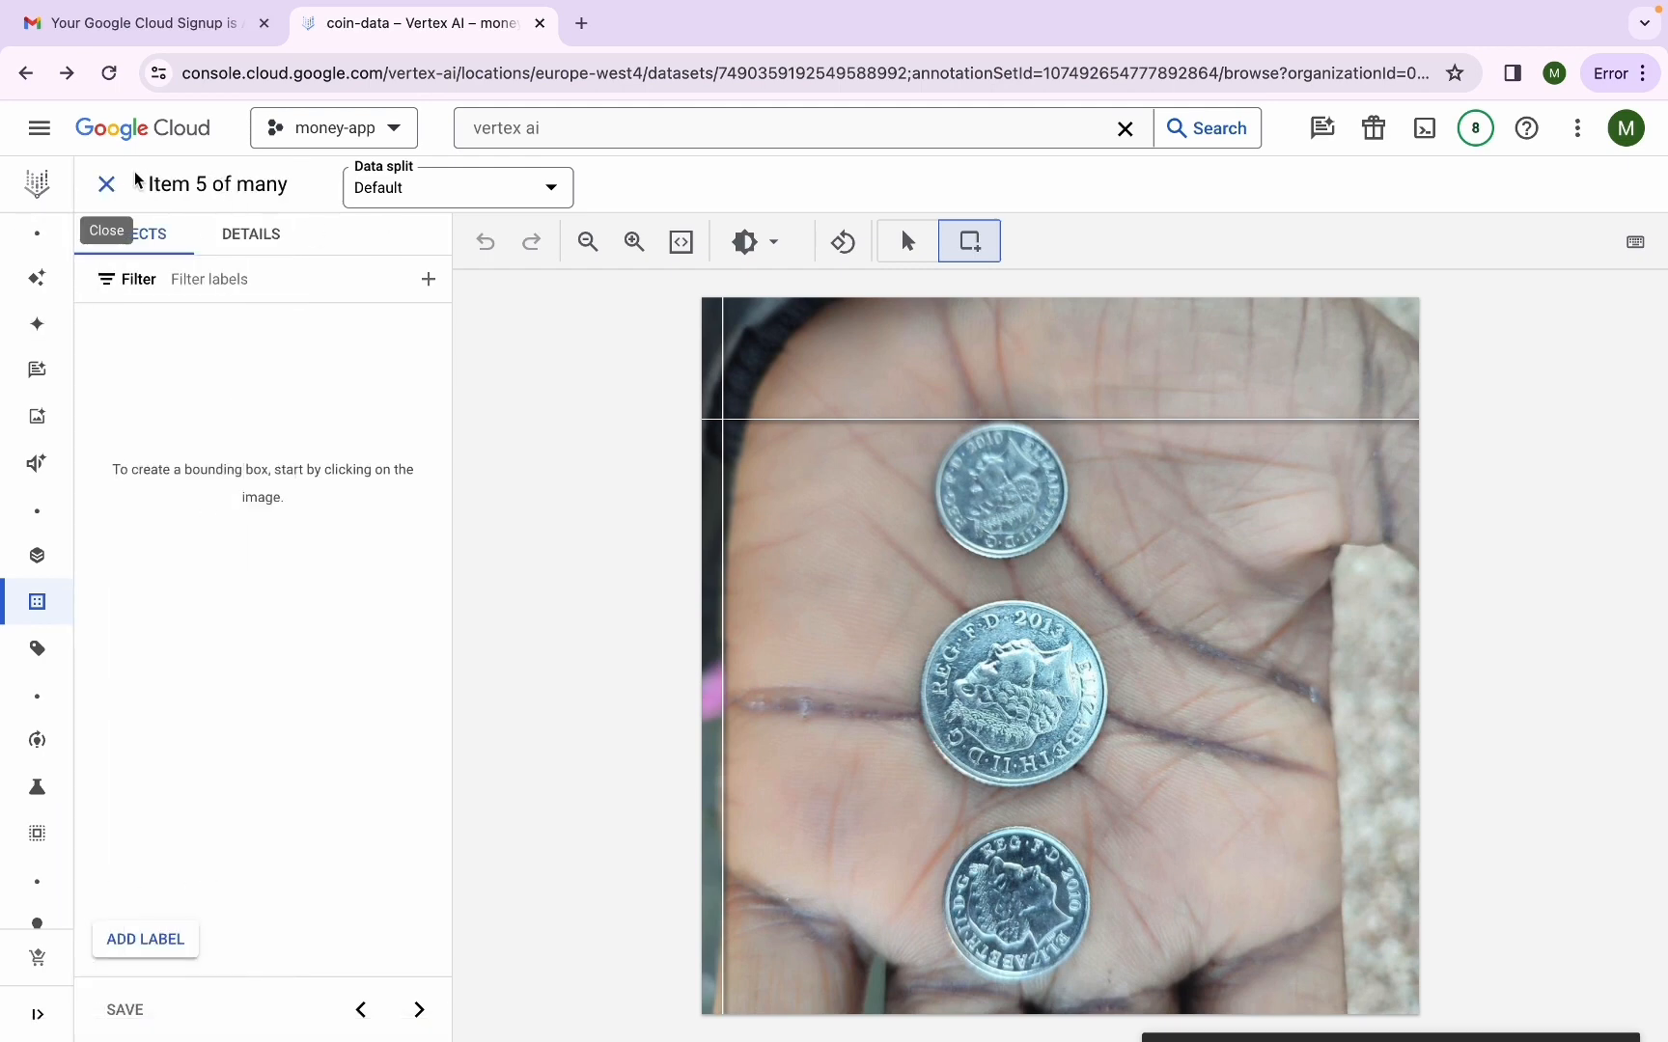
click(106, 183)
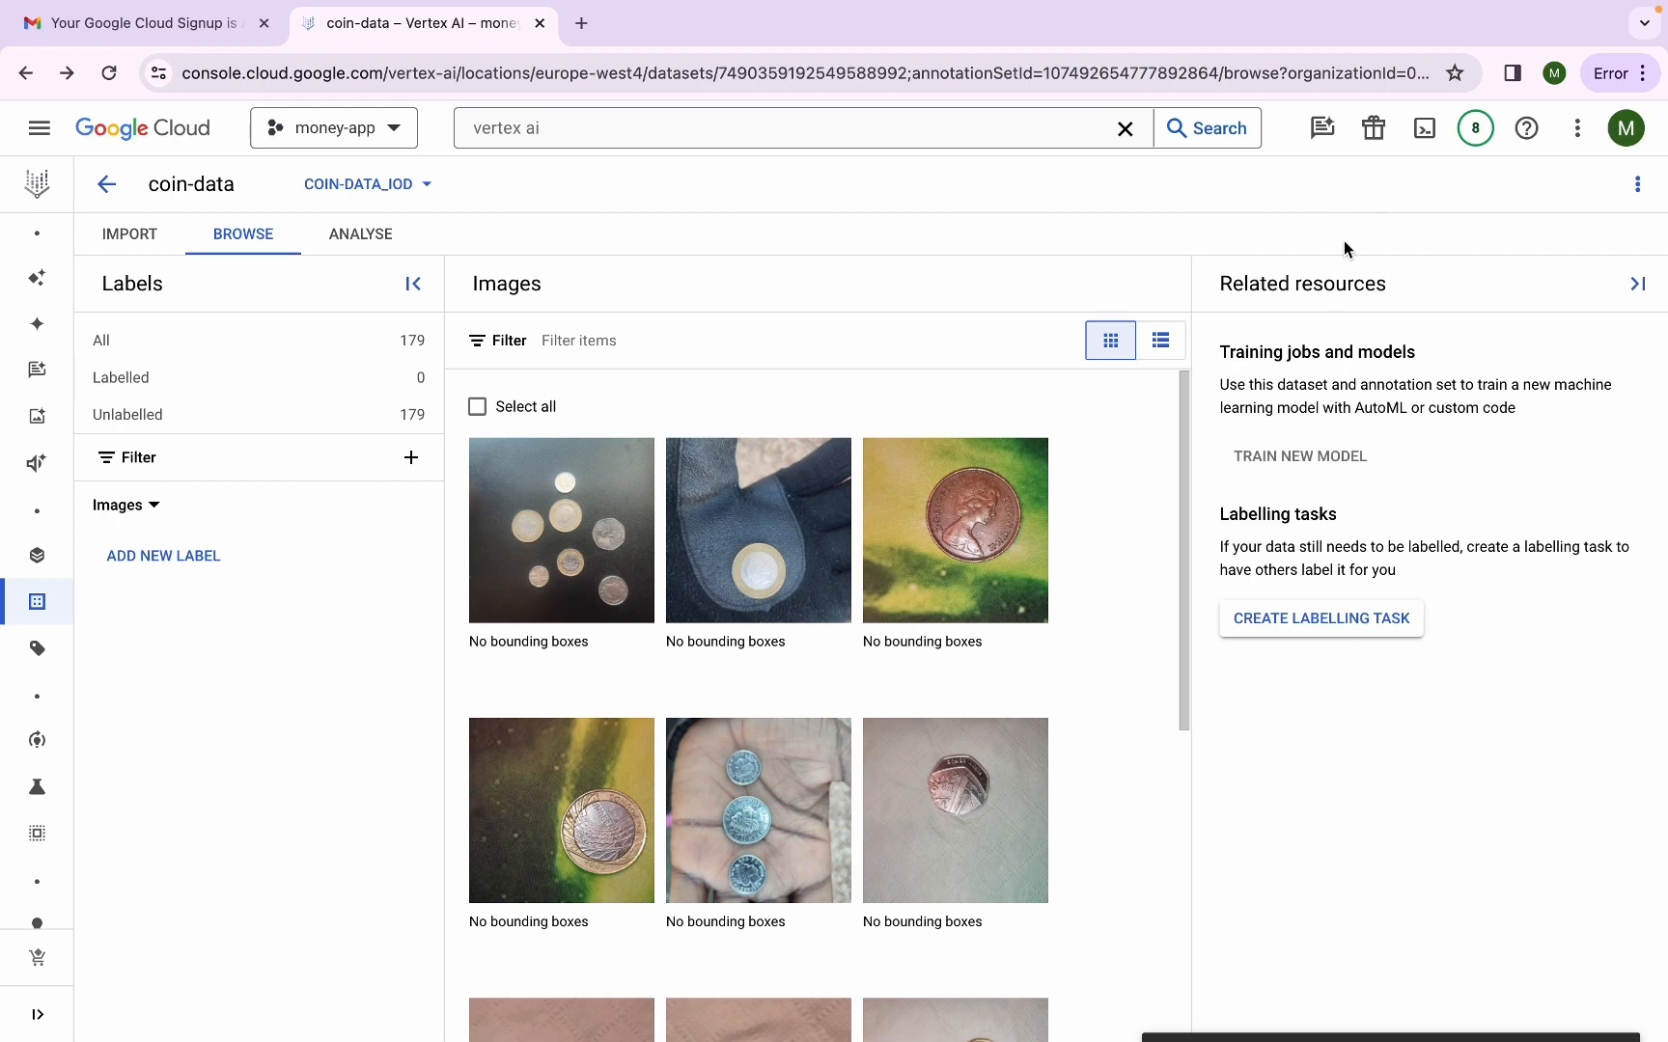
click(1638, 284)
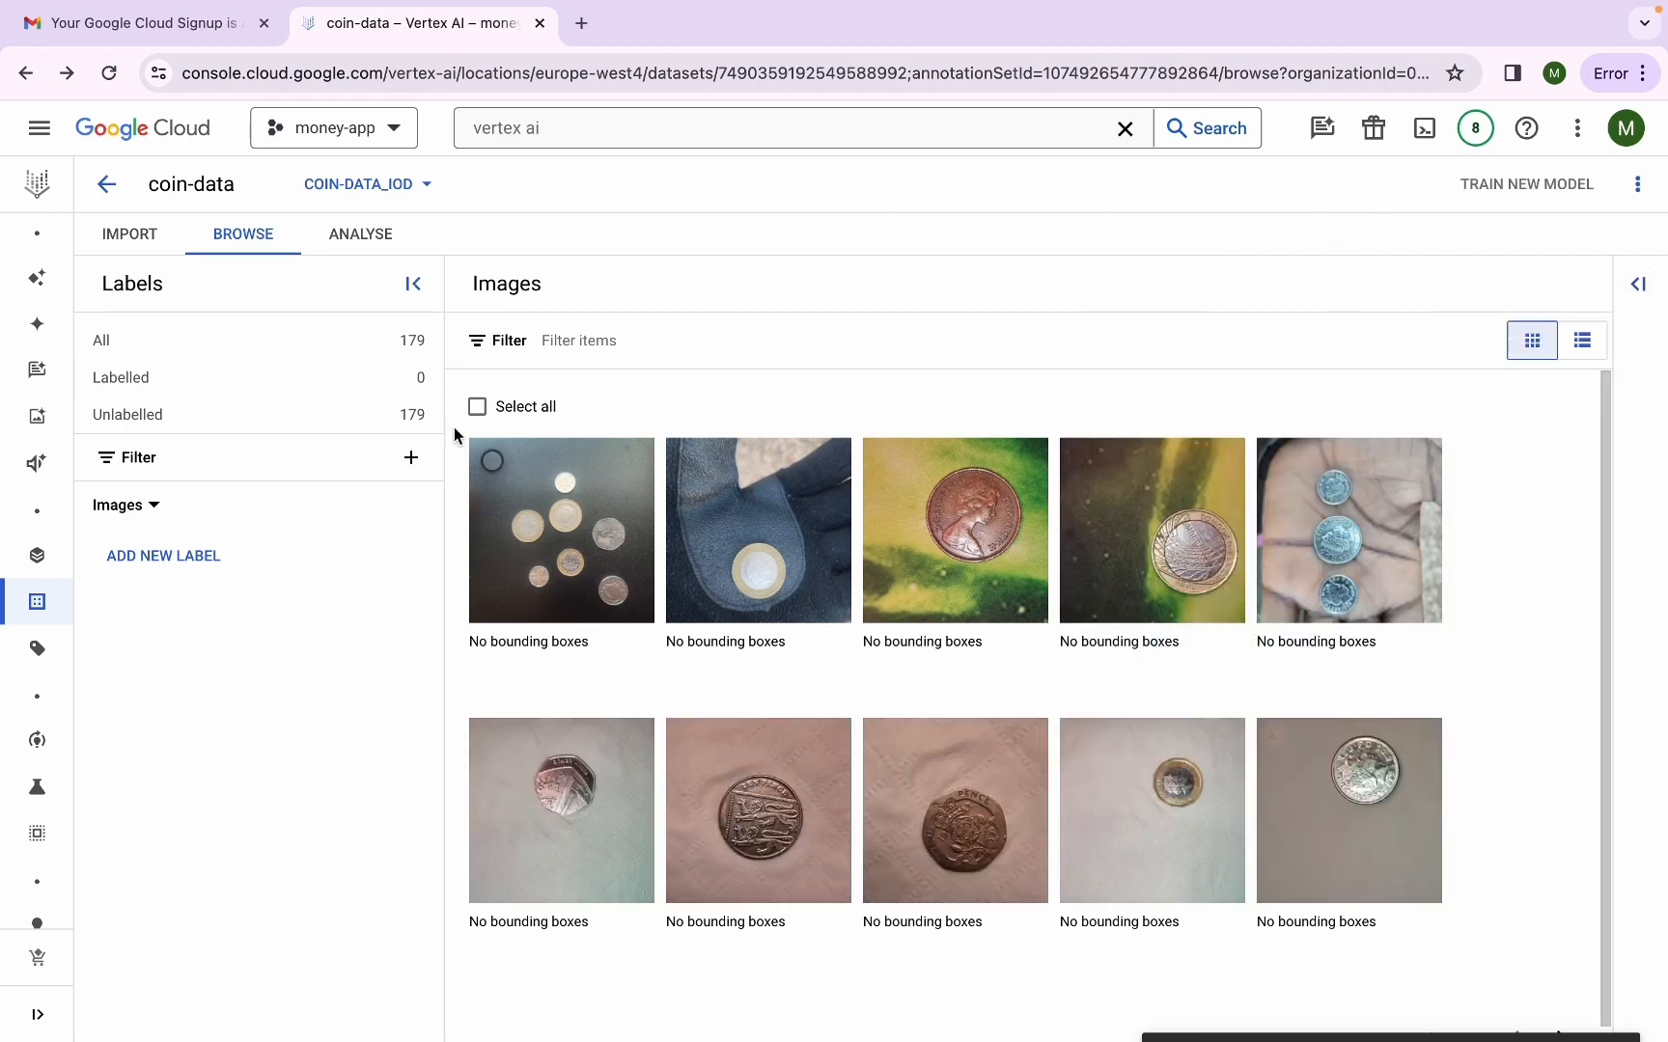
click(135, 238)
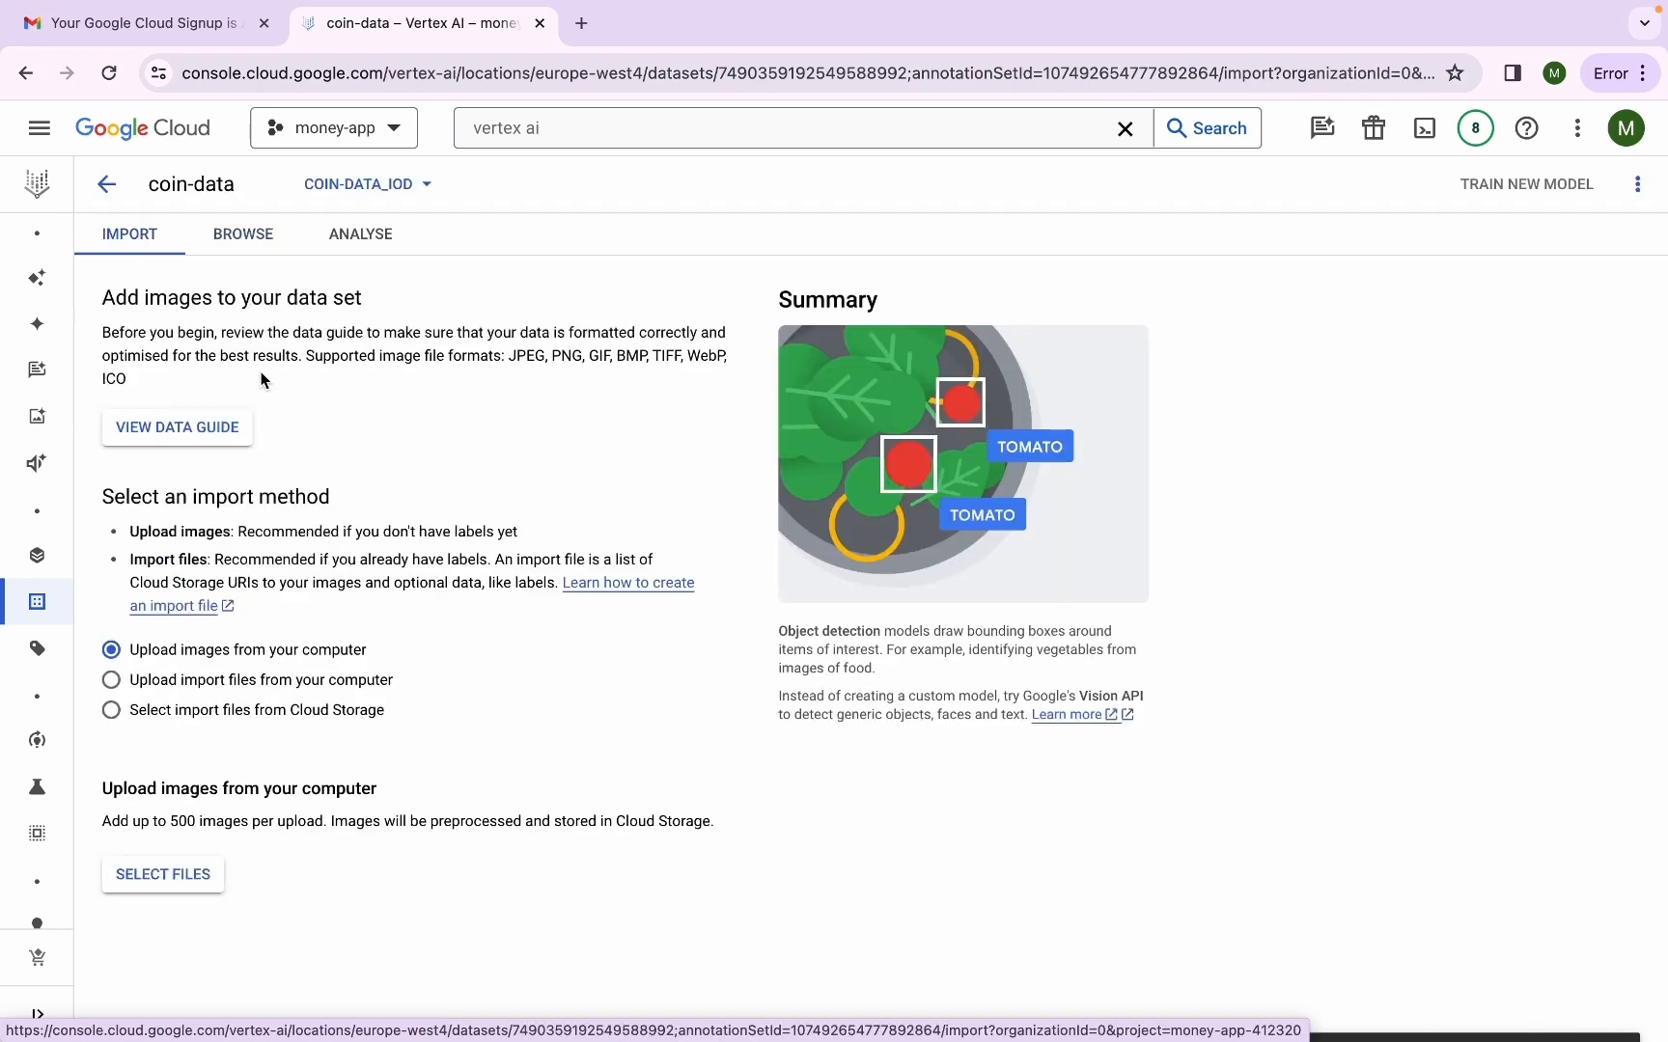
click(247, 242)
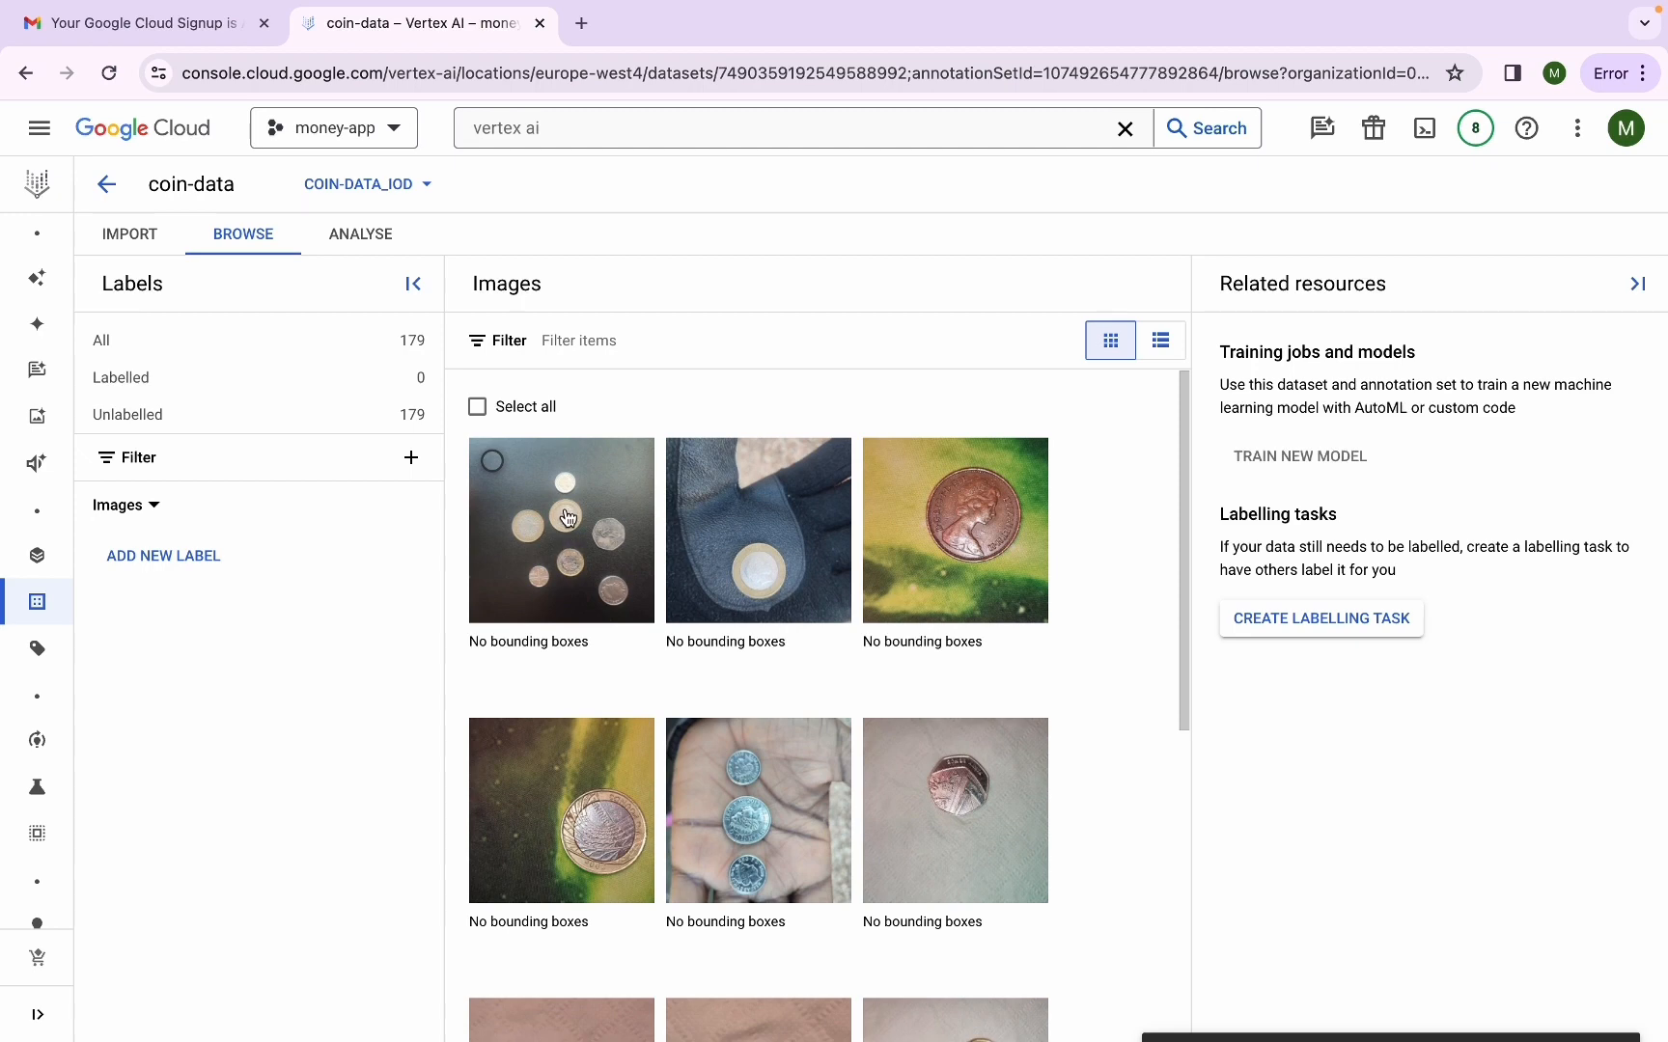
Open the first coin photo and draw a bounding box around the small silver coin nearest its upper edge
click(598, 488)
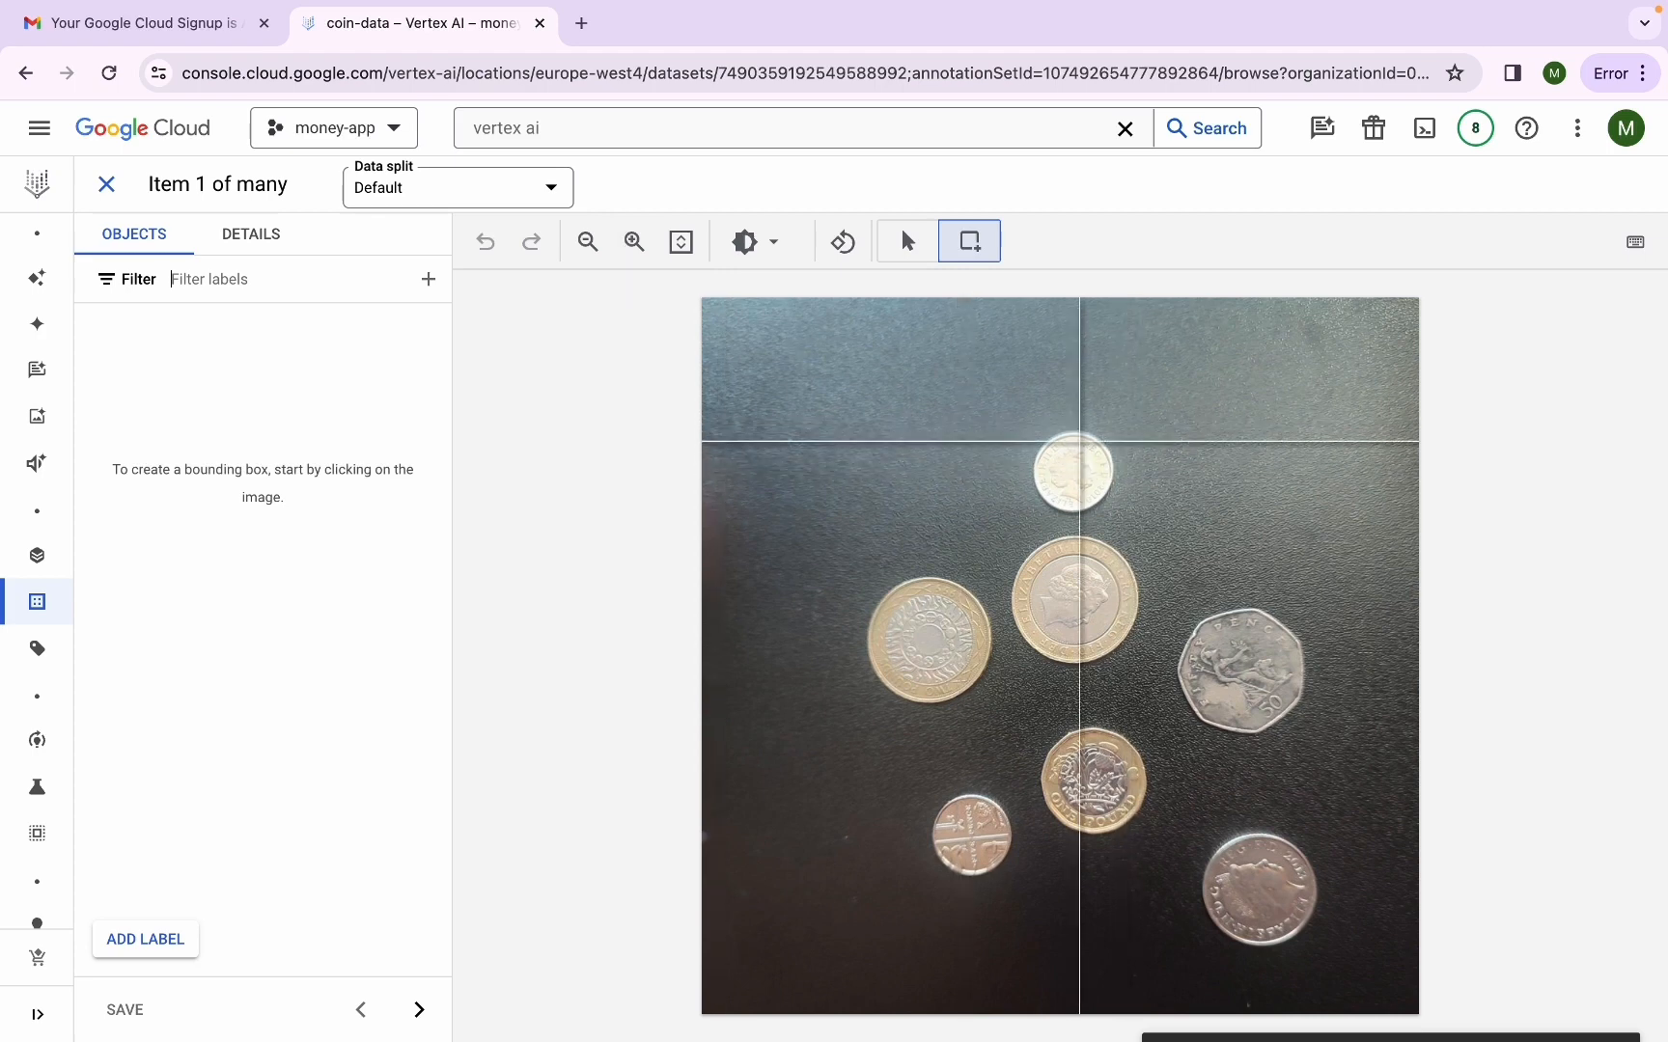
click(904, 249)
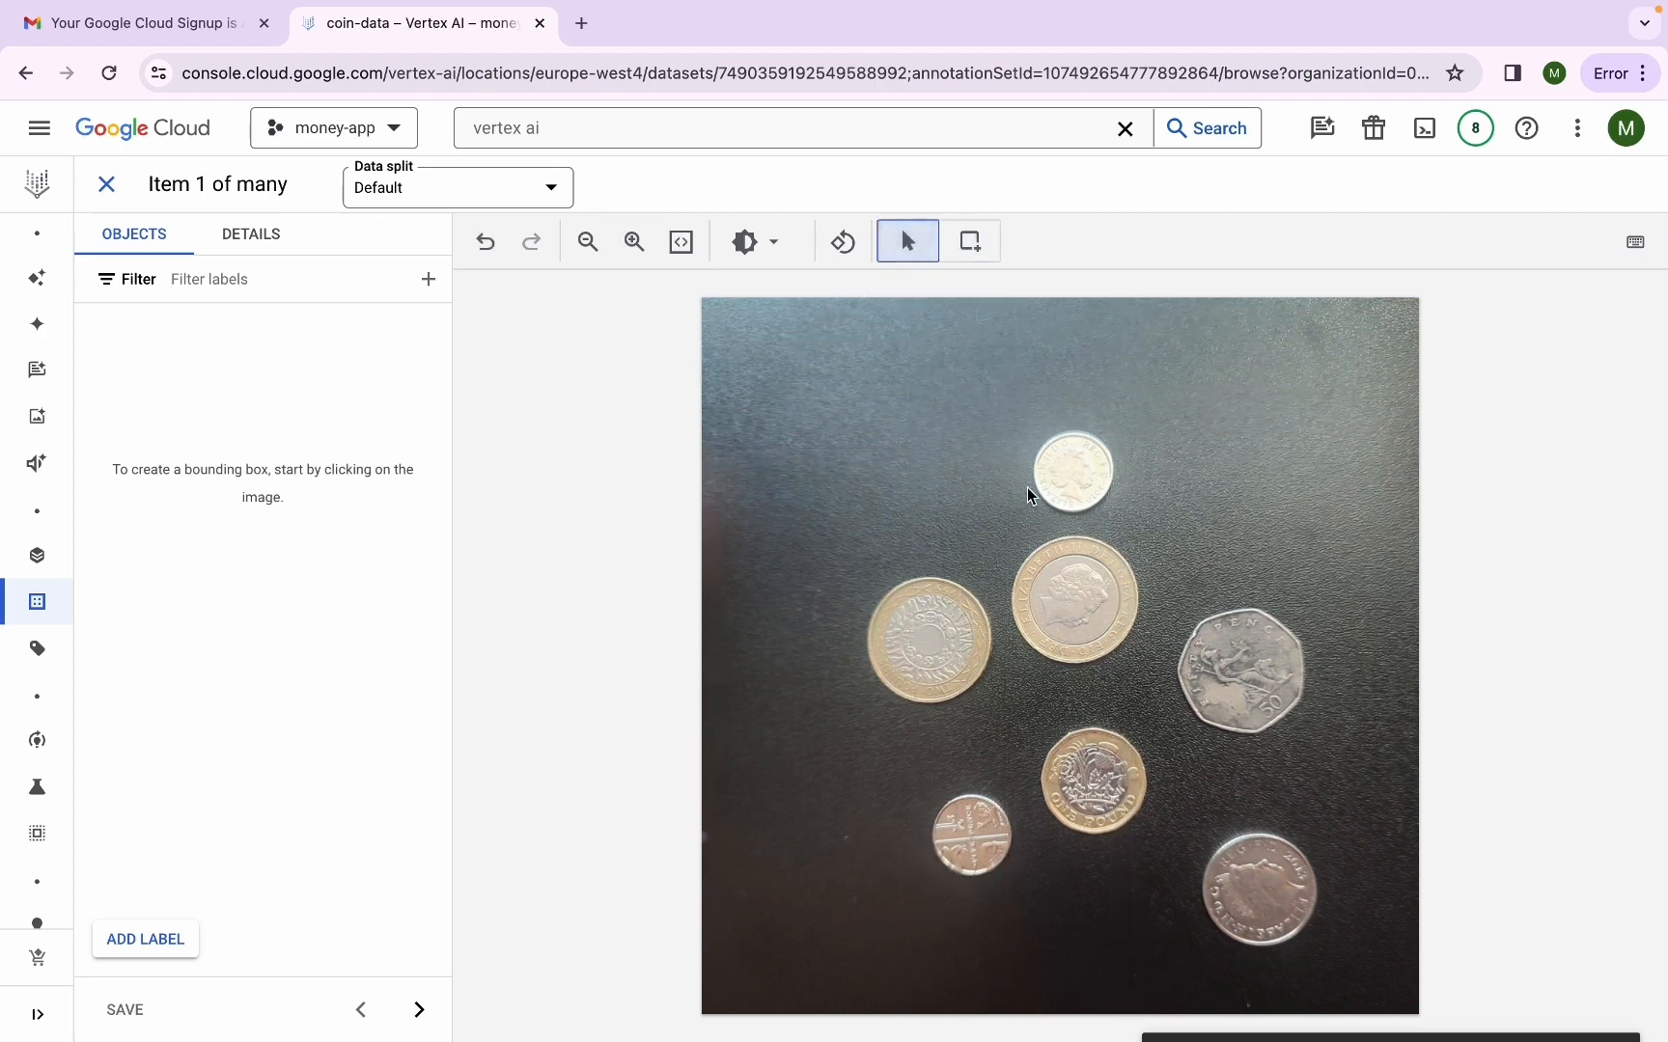
click(967, 249)
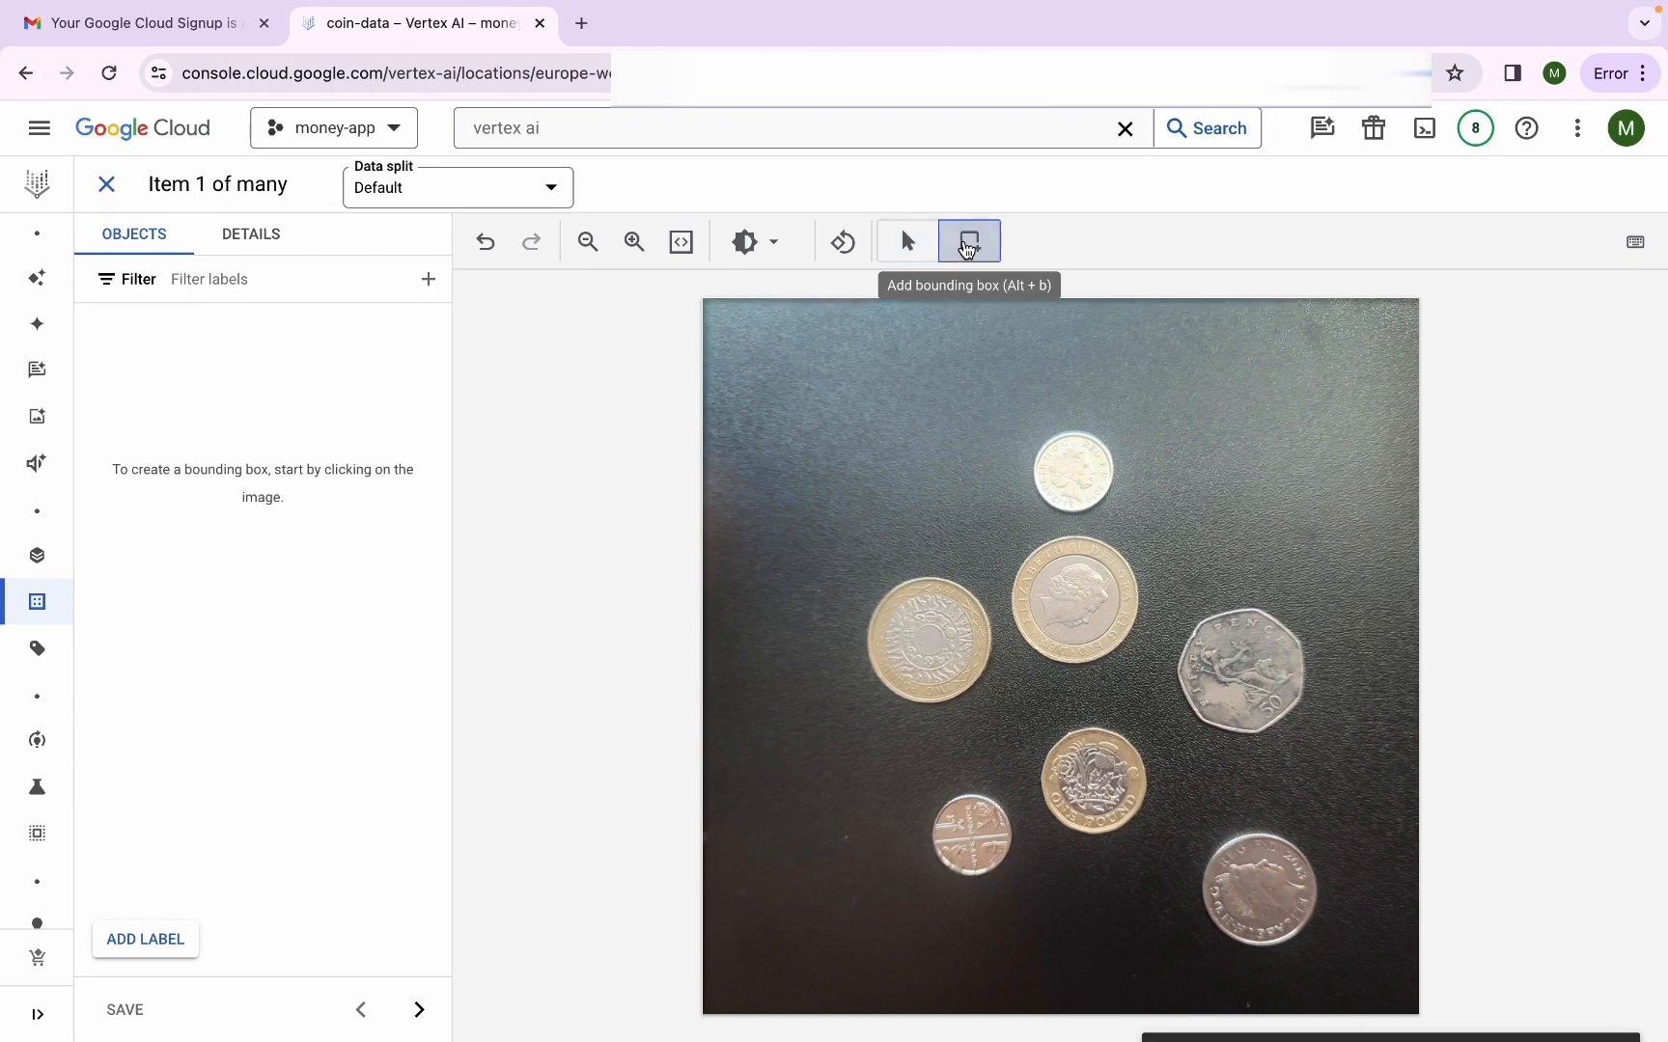
click(634, 242)
click(634, 242)
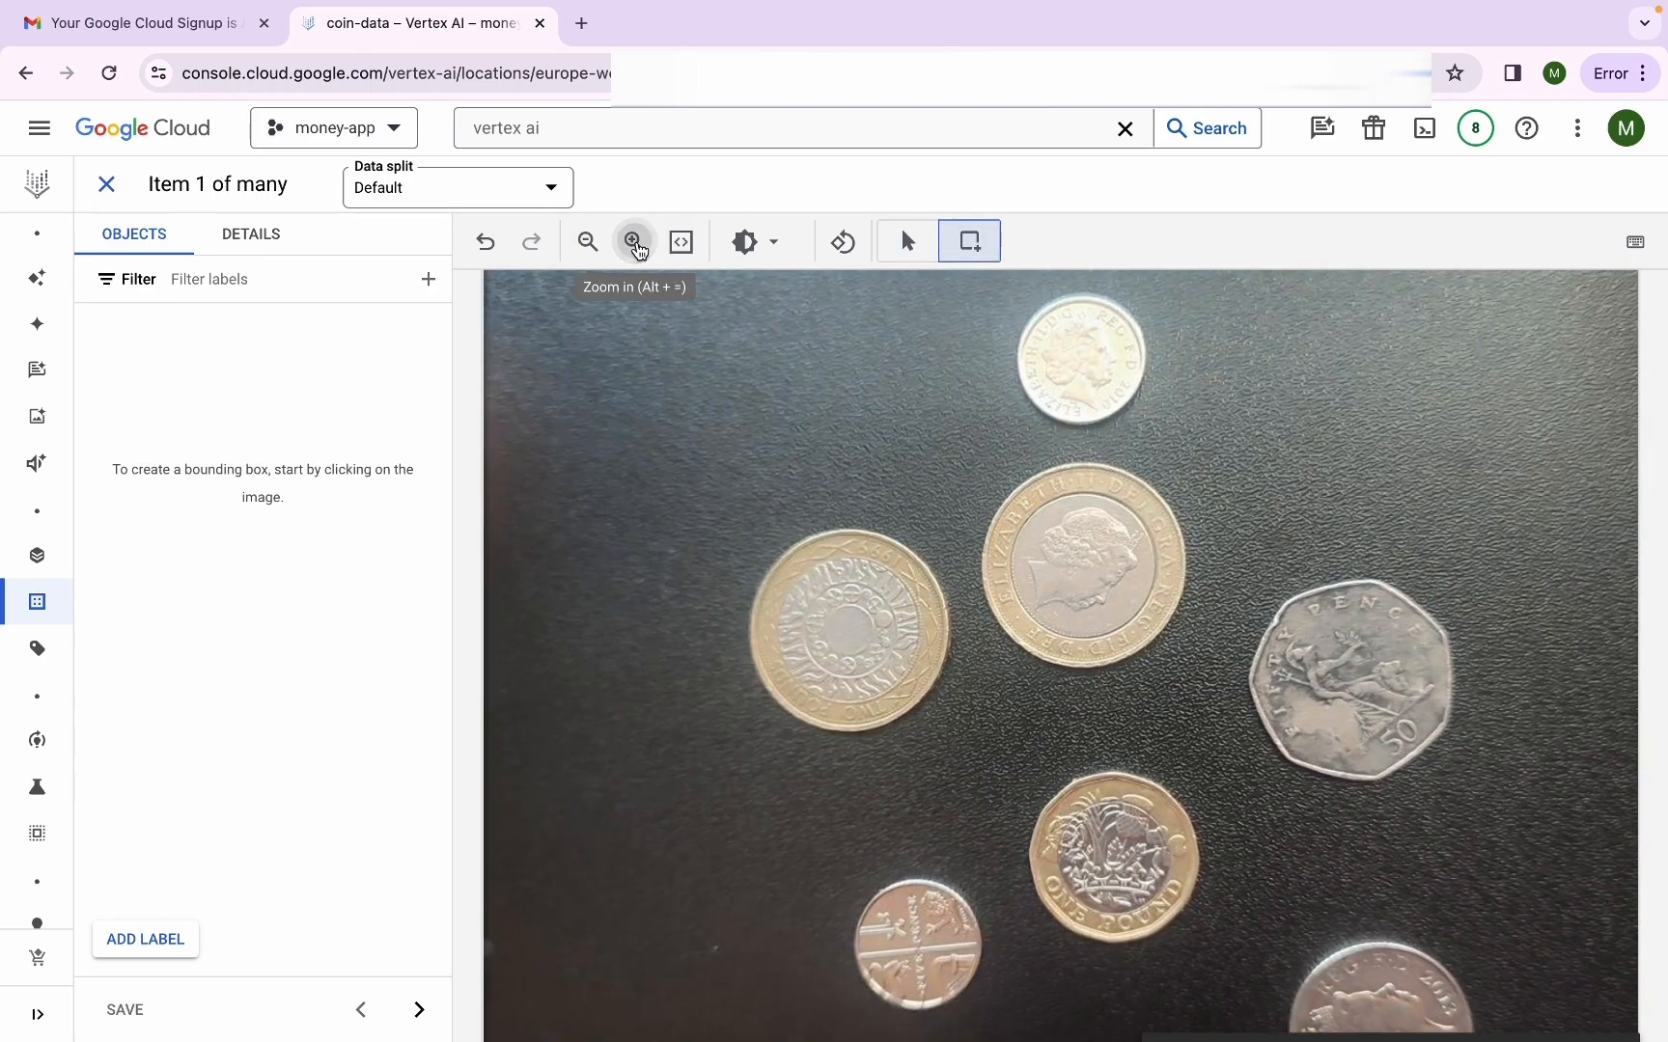
click(634, 243)
click(634, 243)
scroll(674, 461, up, 2)
scroll(676, 445, down, 1)
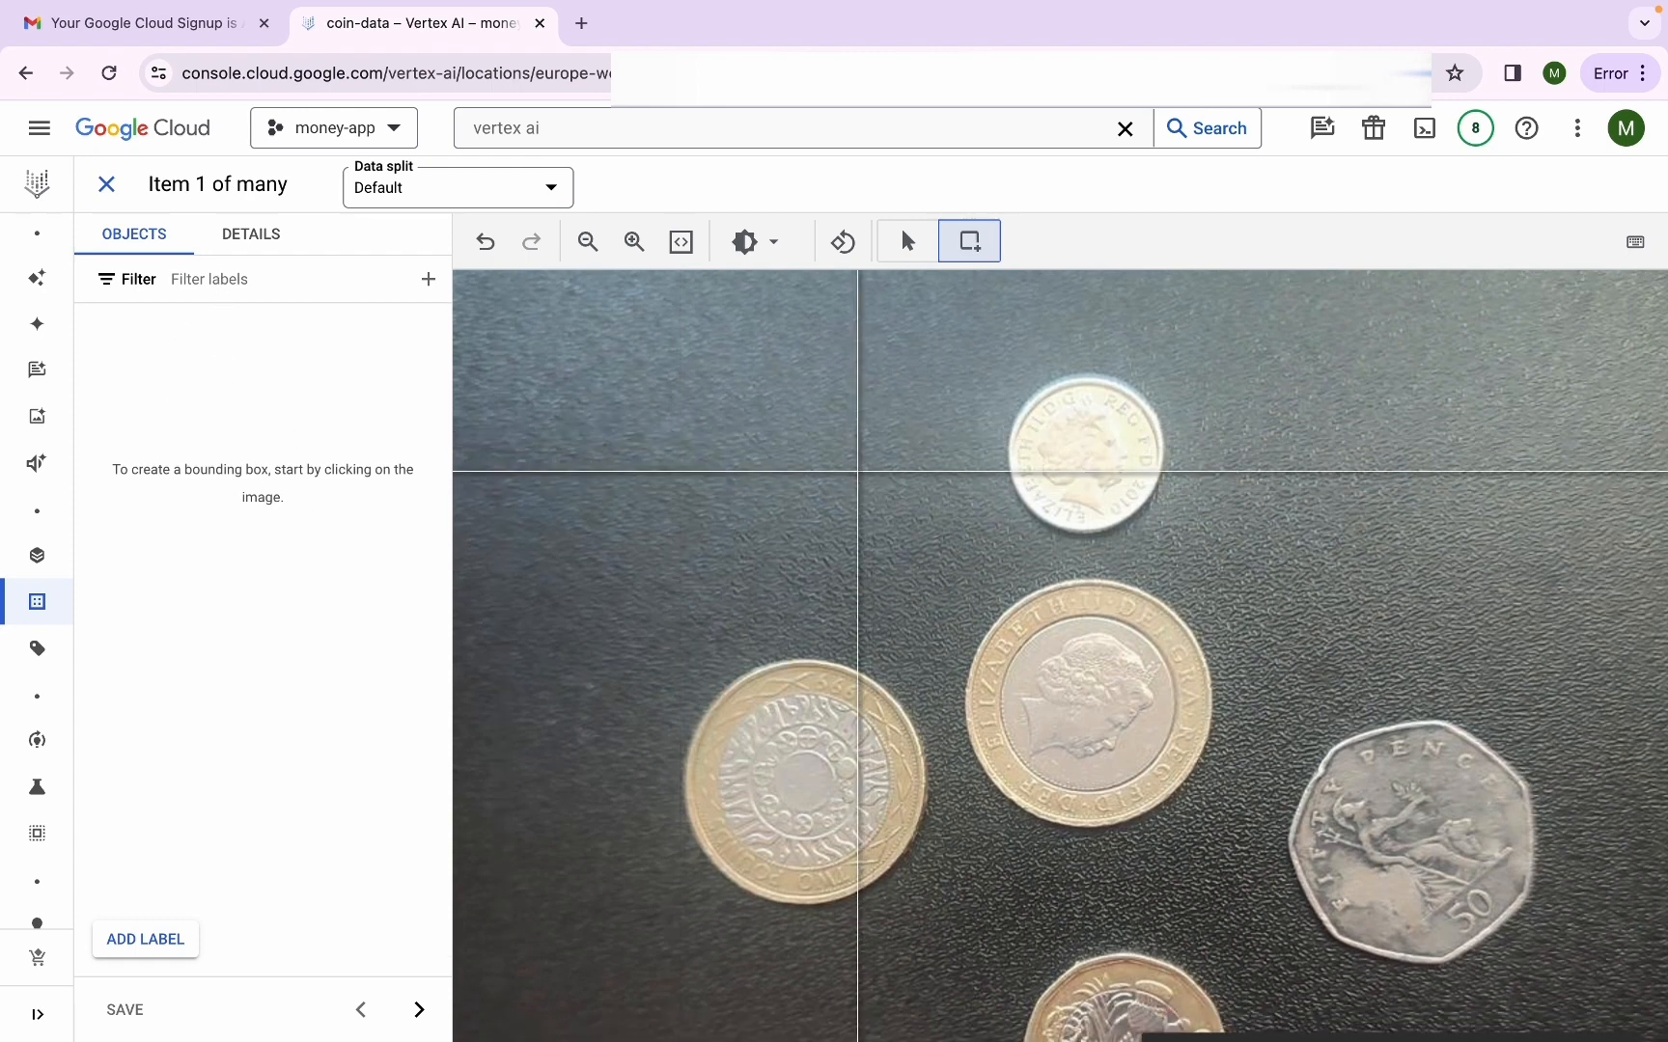
click(636, 241)
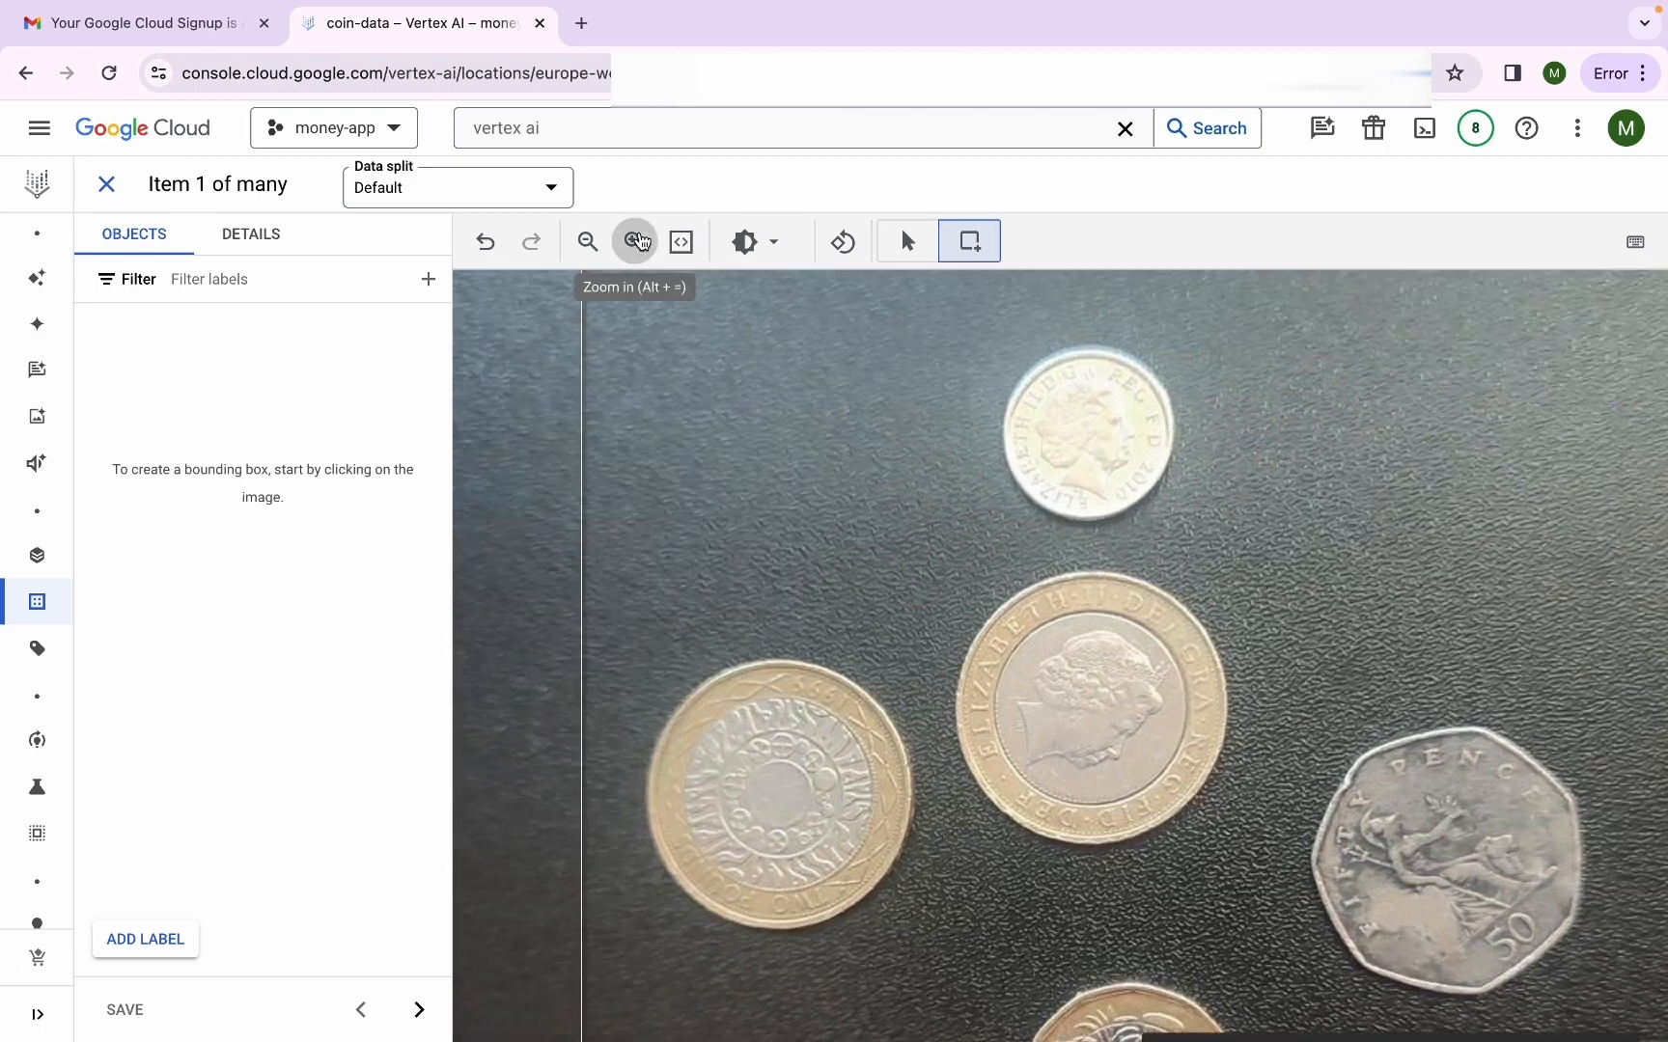
scroll(849, 412, up, 1)
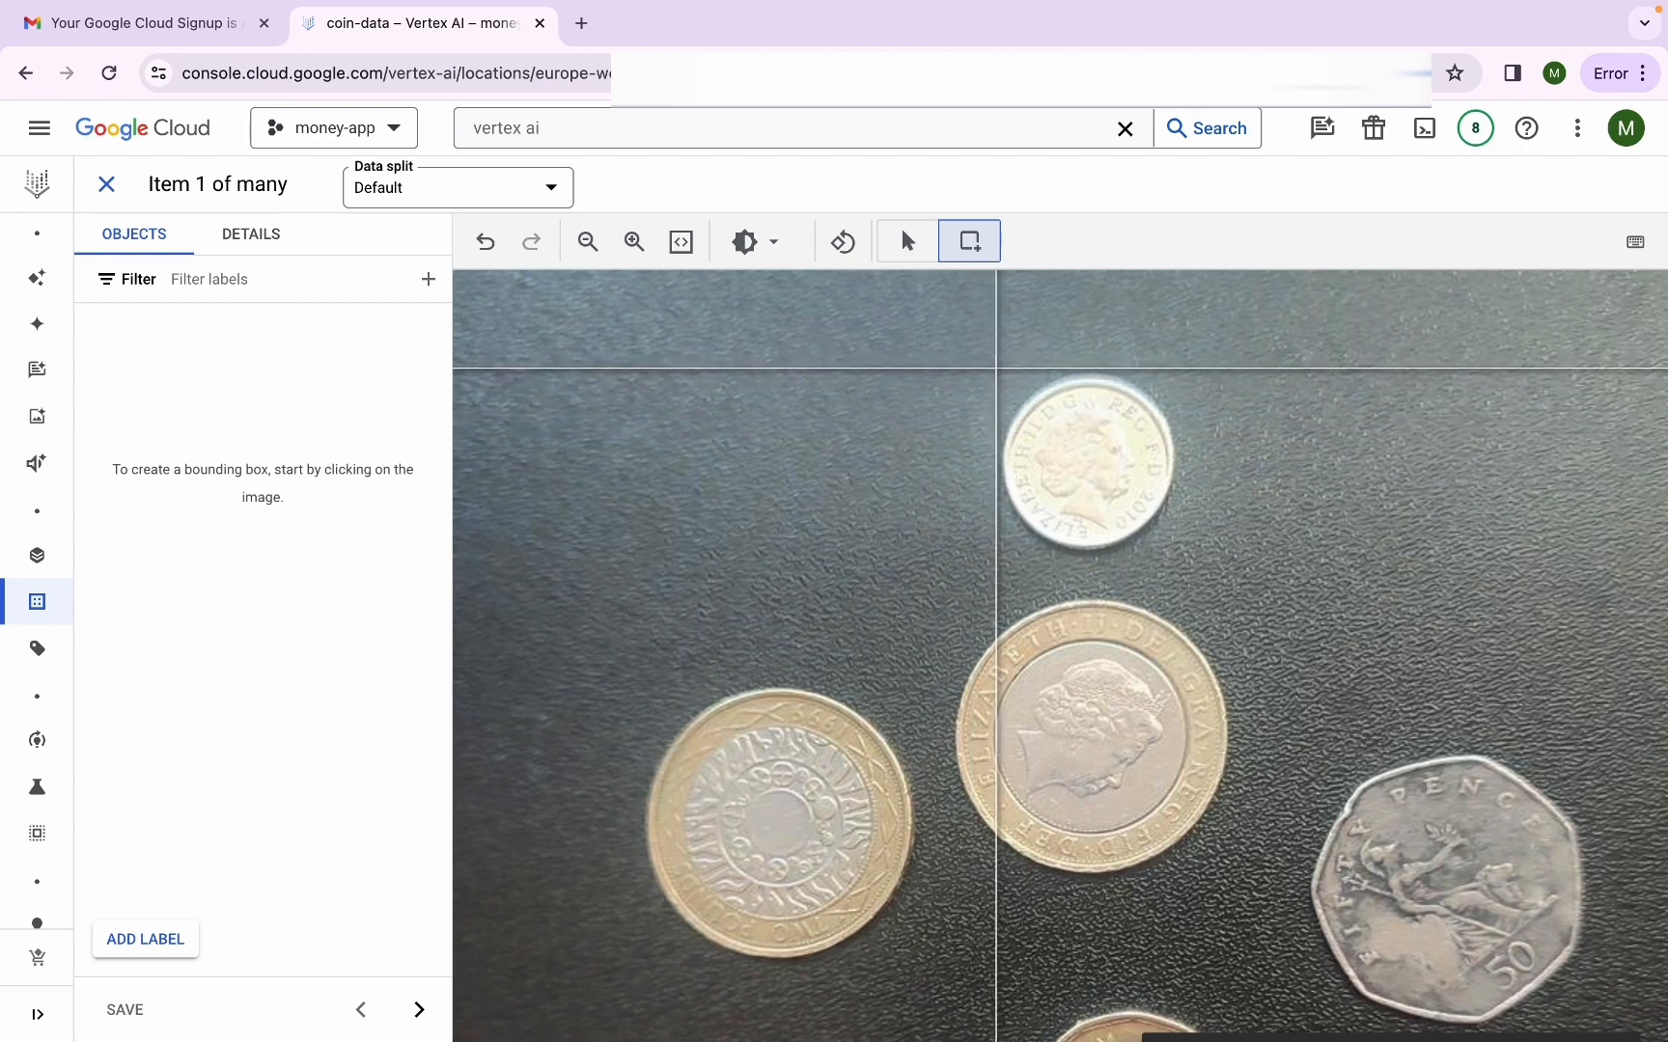
drag(996, 370, 1177, 552)
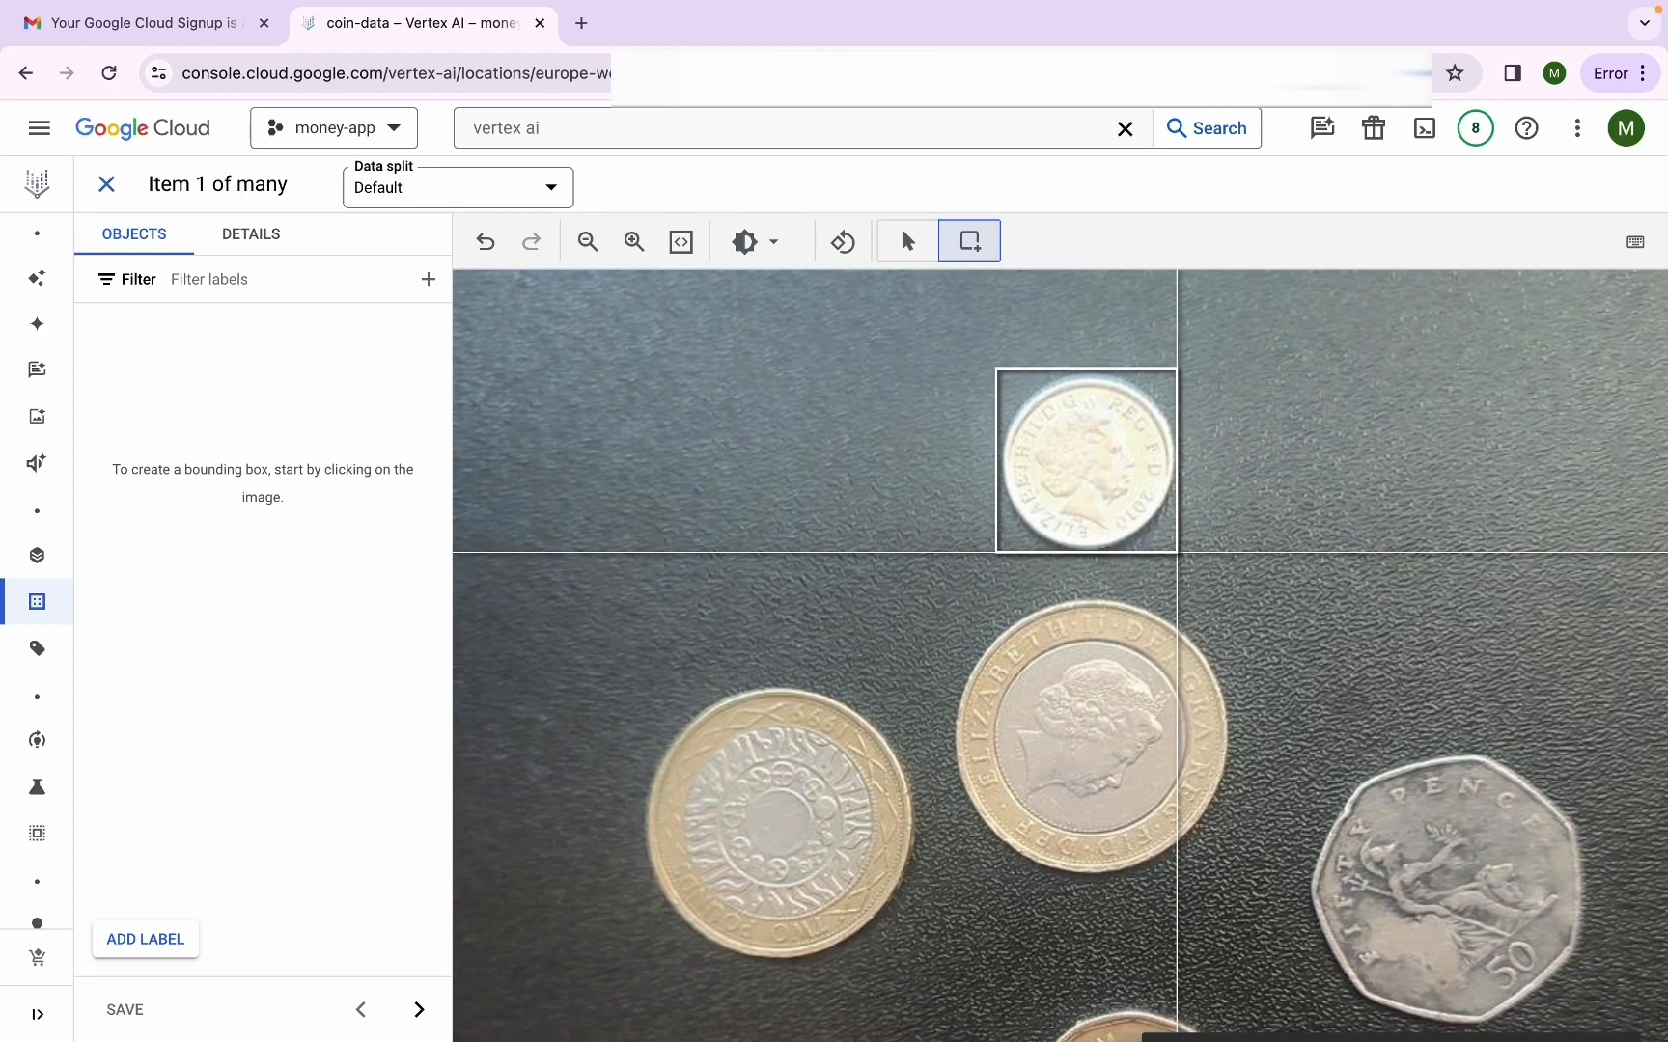
drag(1176, 552, 1176, 551)
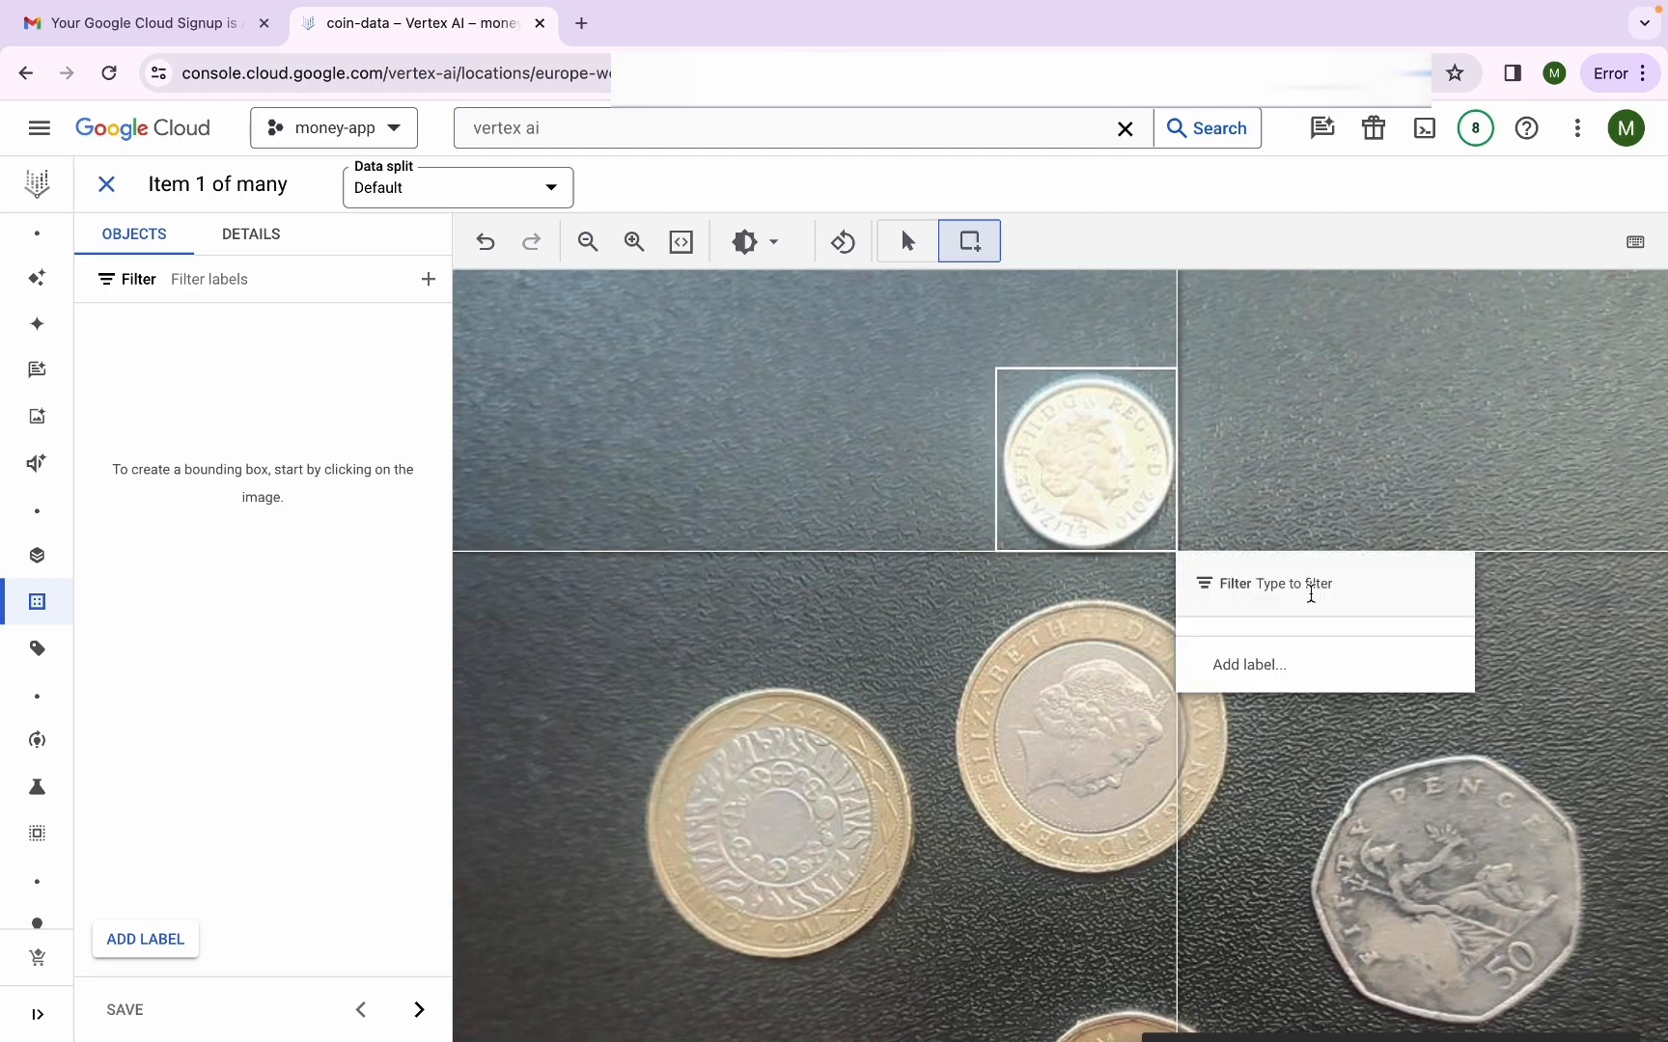
Create a new label named 5p and assign it to the small silver coin's bounding box
text(5p)
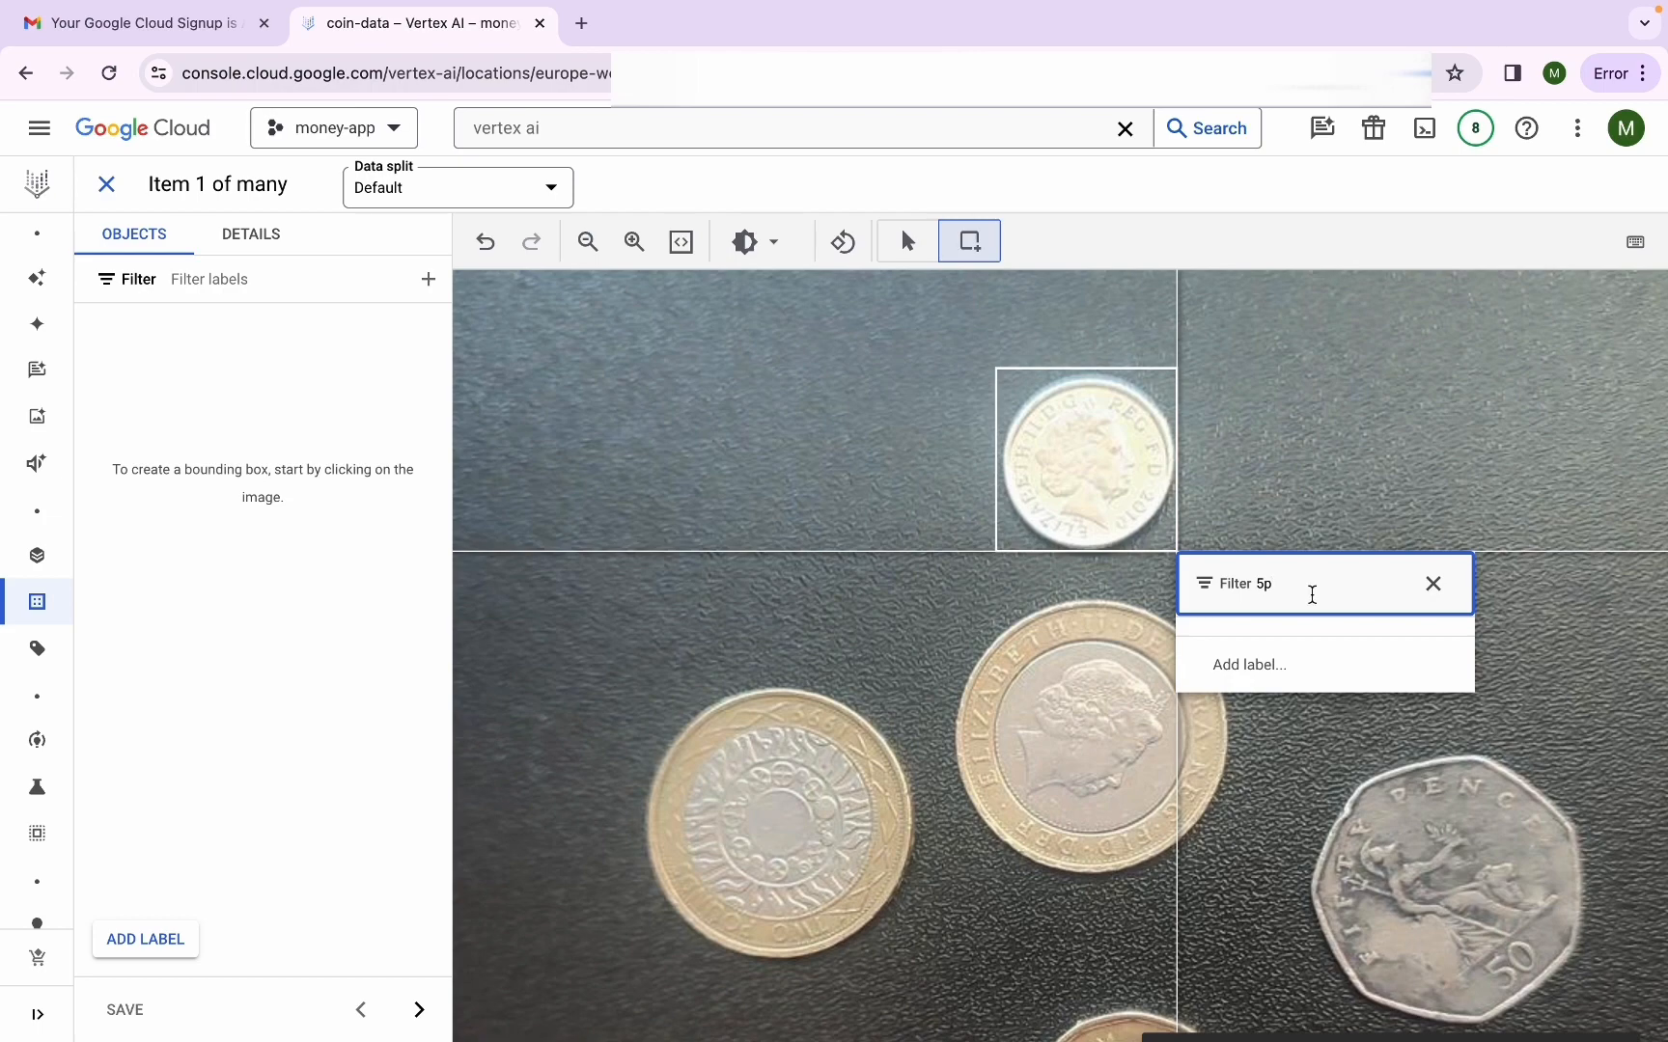
click(1292, 676)
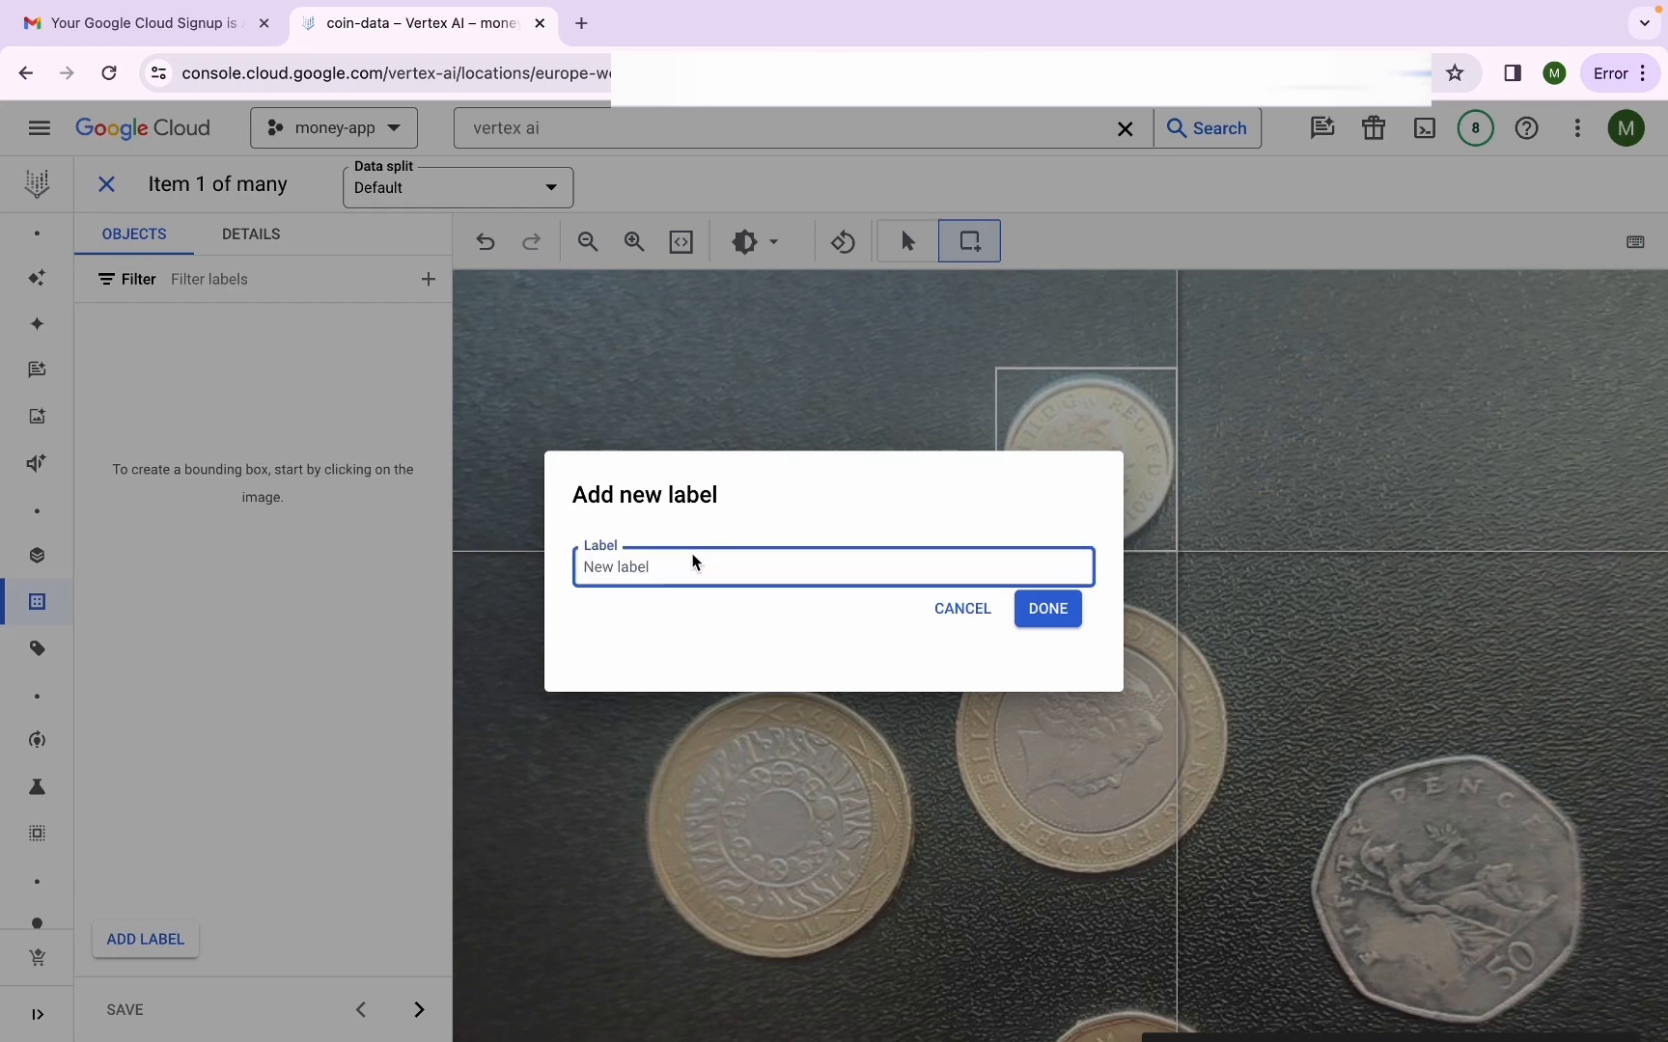
text(5p)
click(1047, 623)
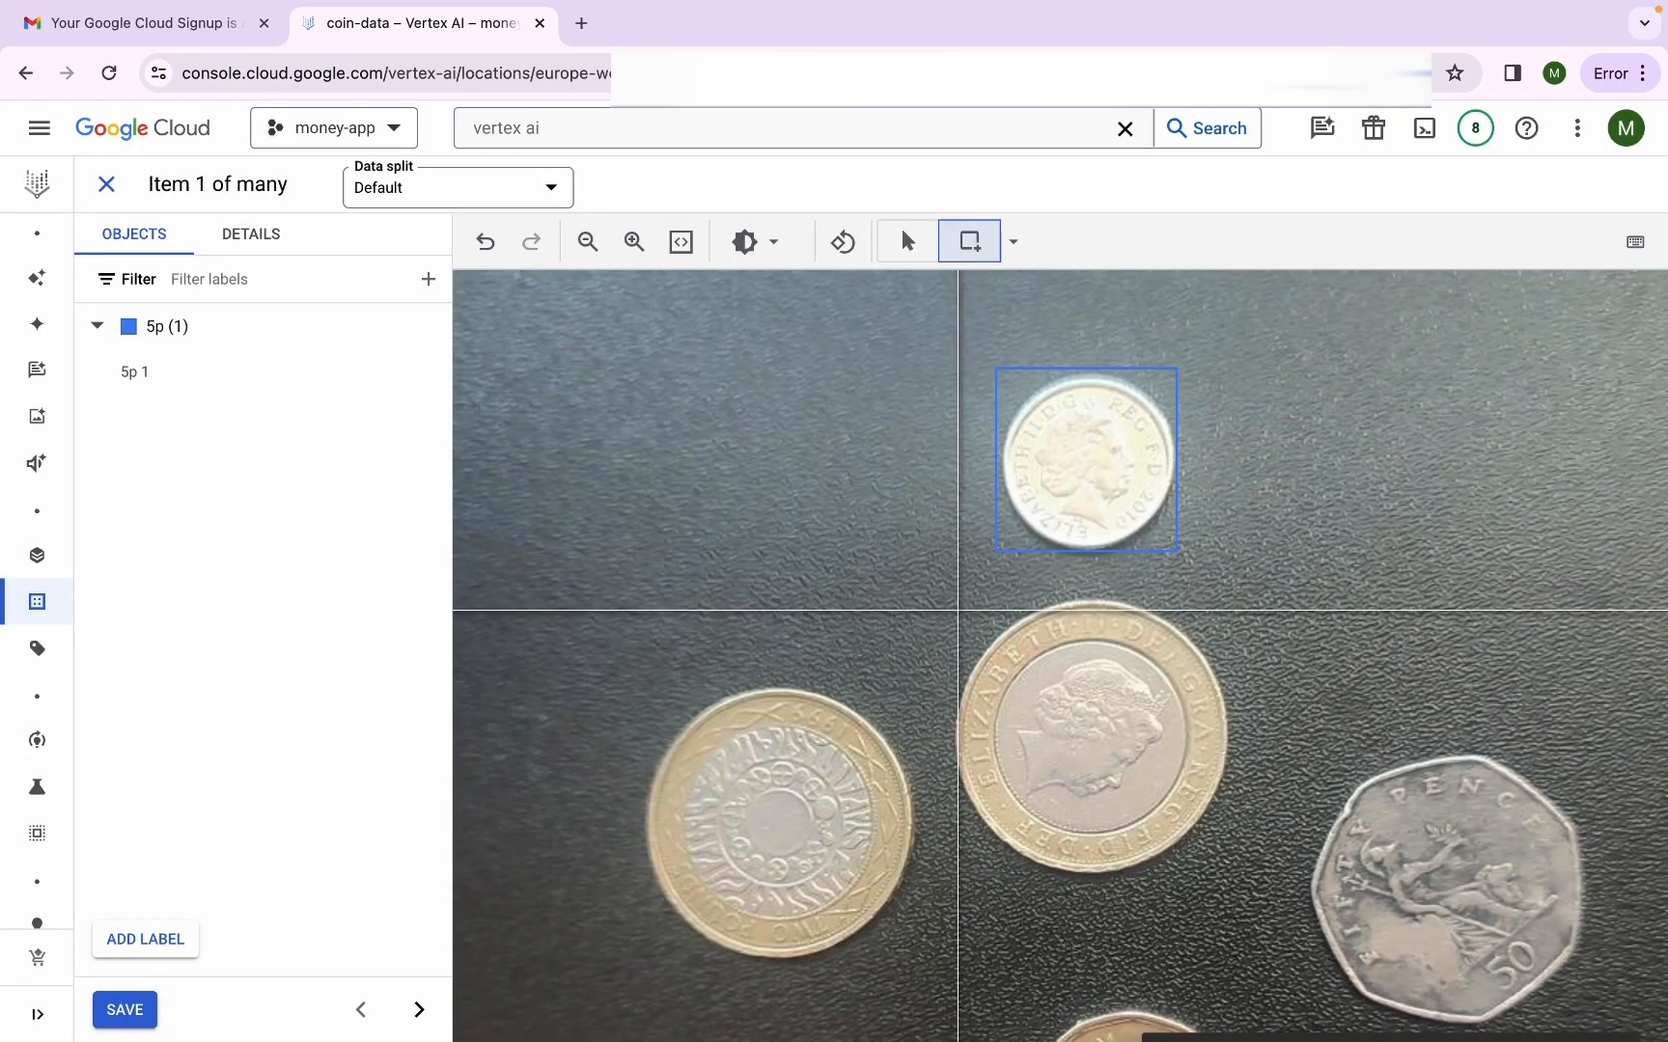
Draw bounding boxes around both two-pound coins and assign them a new 200p label
drag(948, 596, 1234, 875)
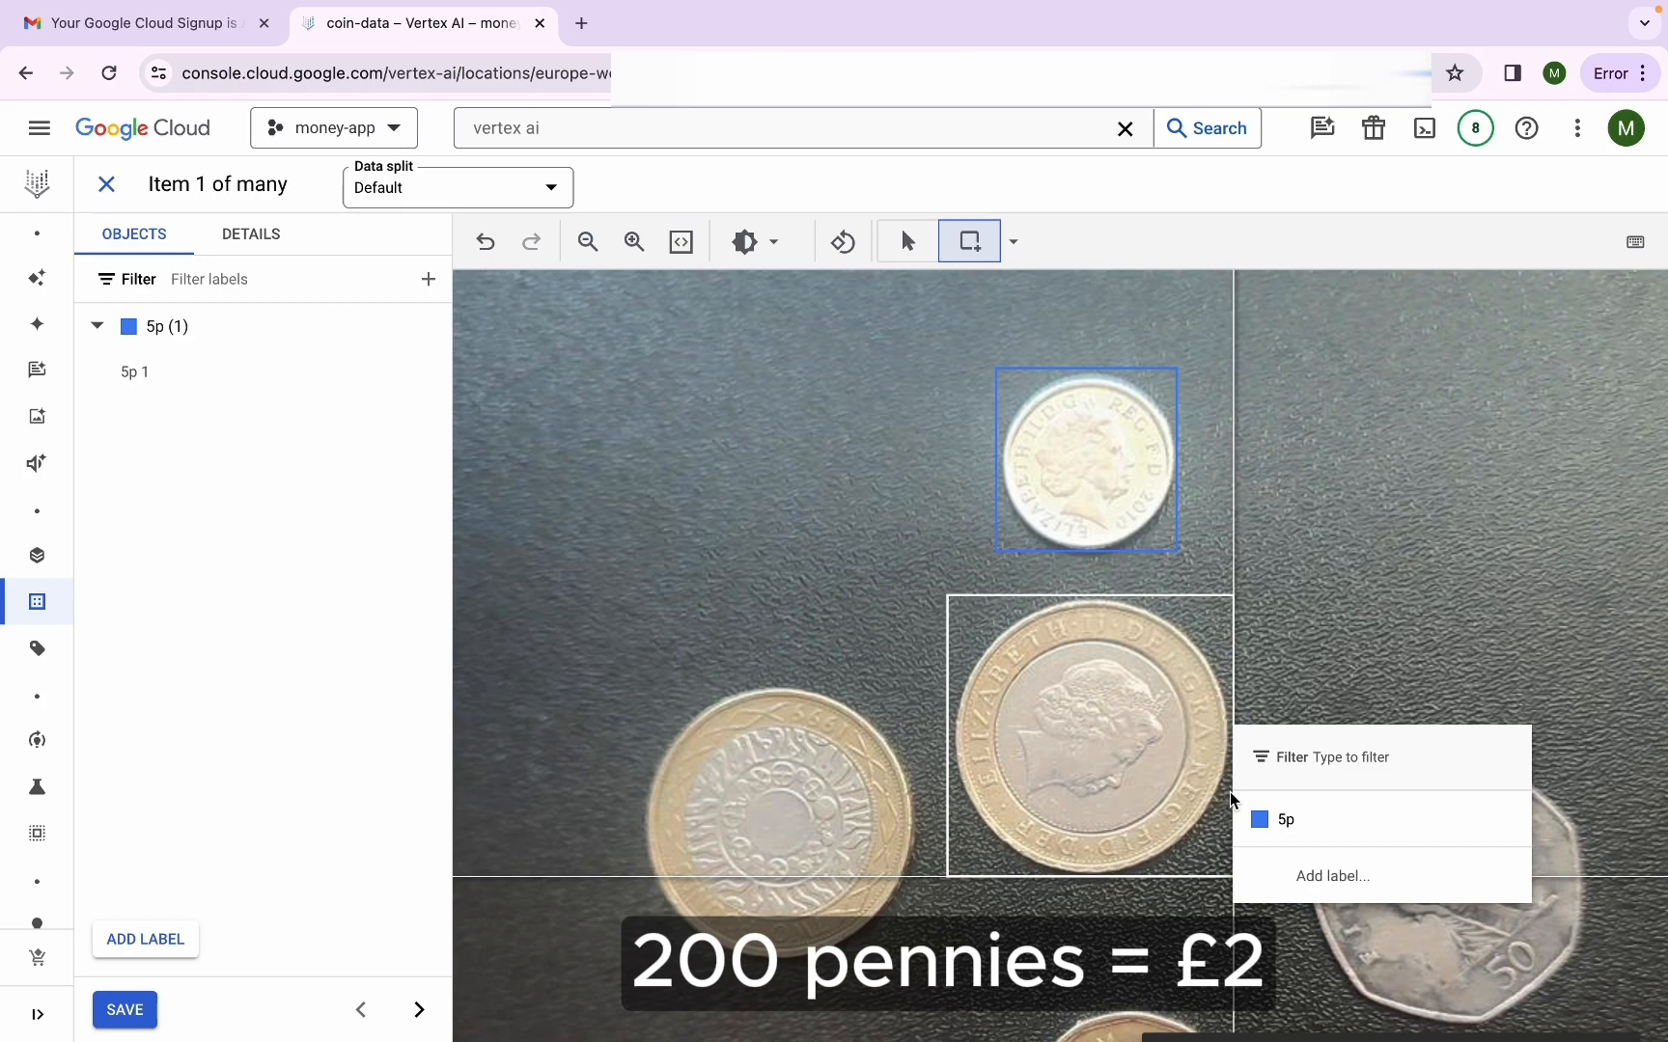
click(1314, 885)
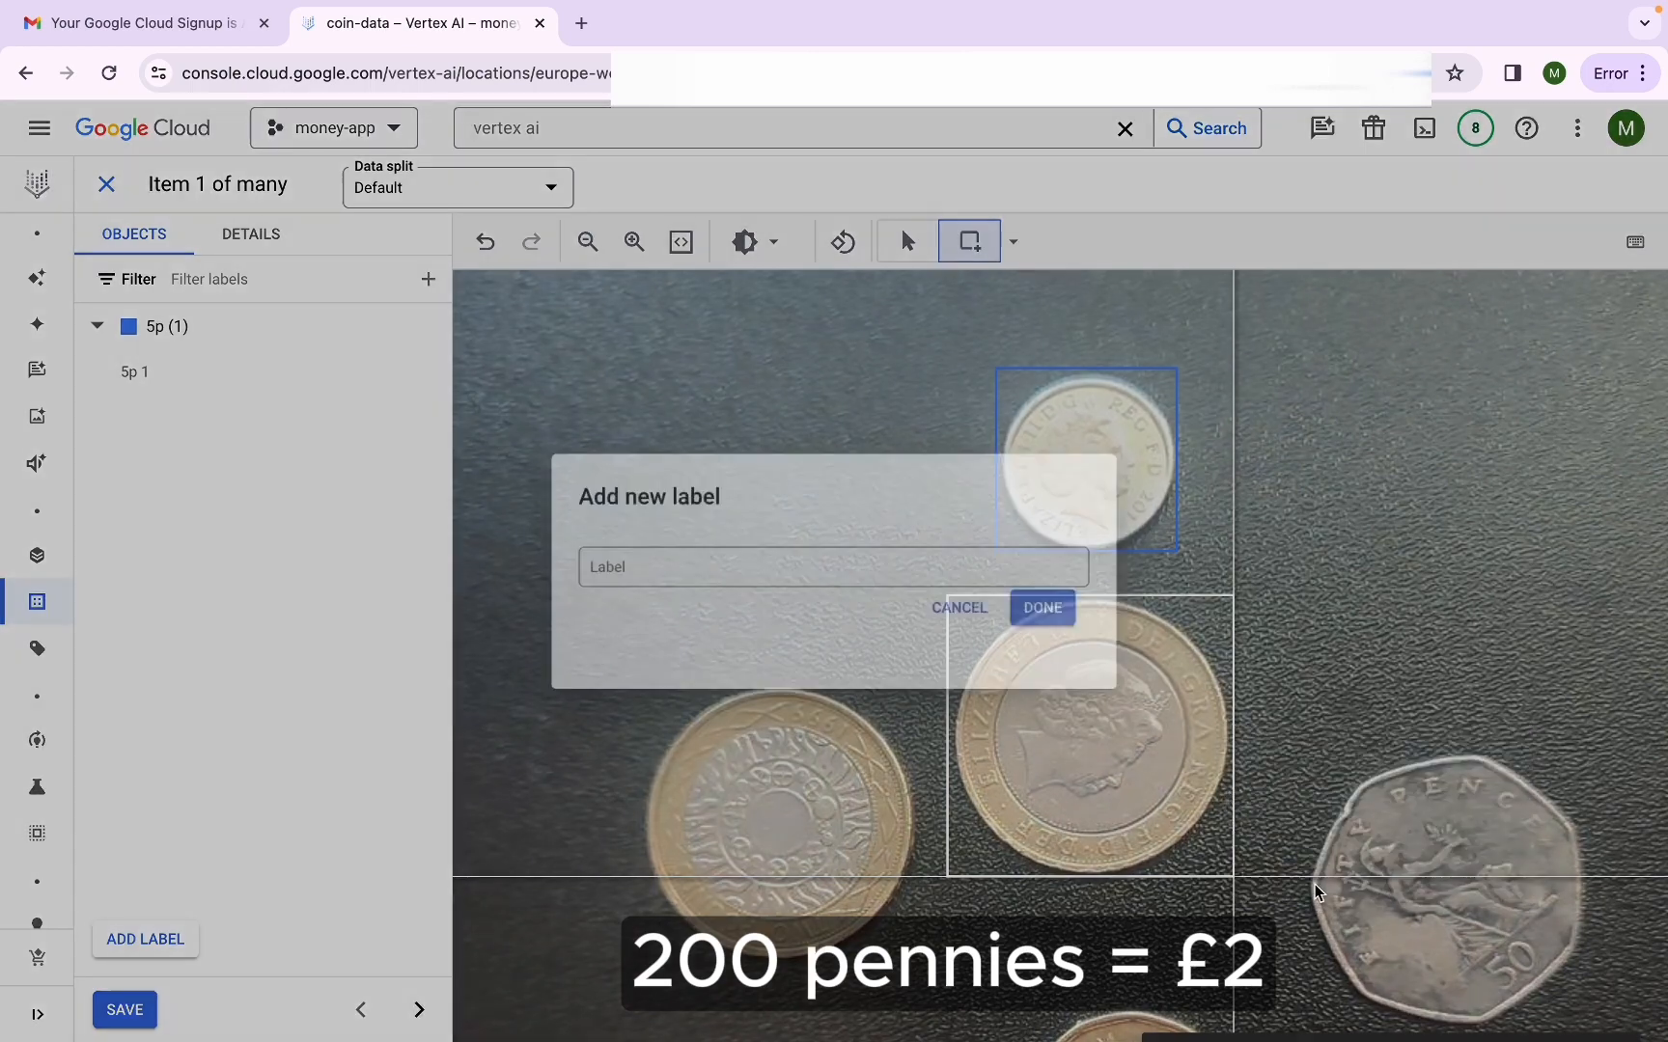
text(200p)
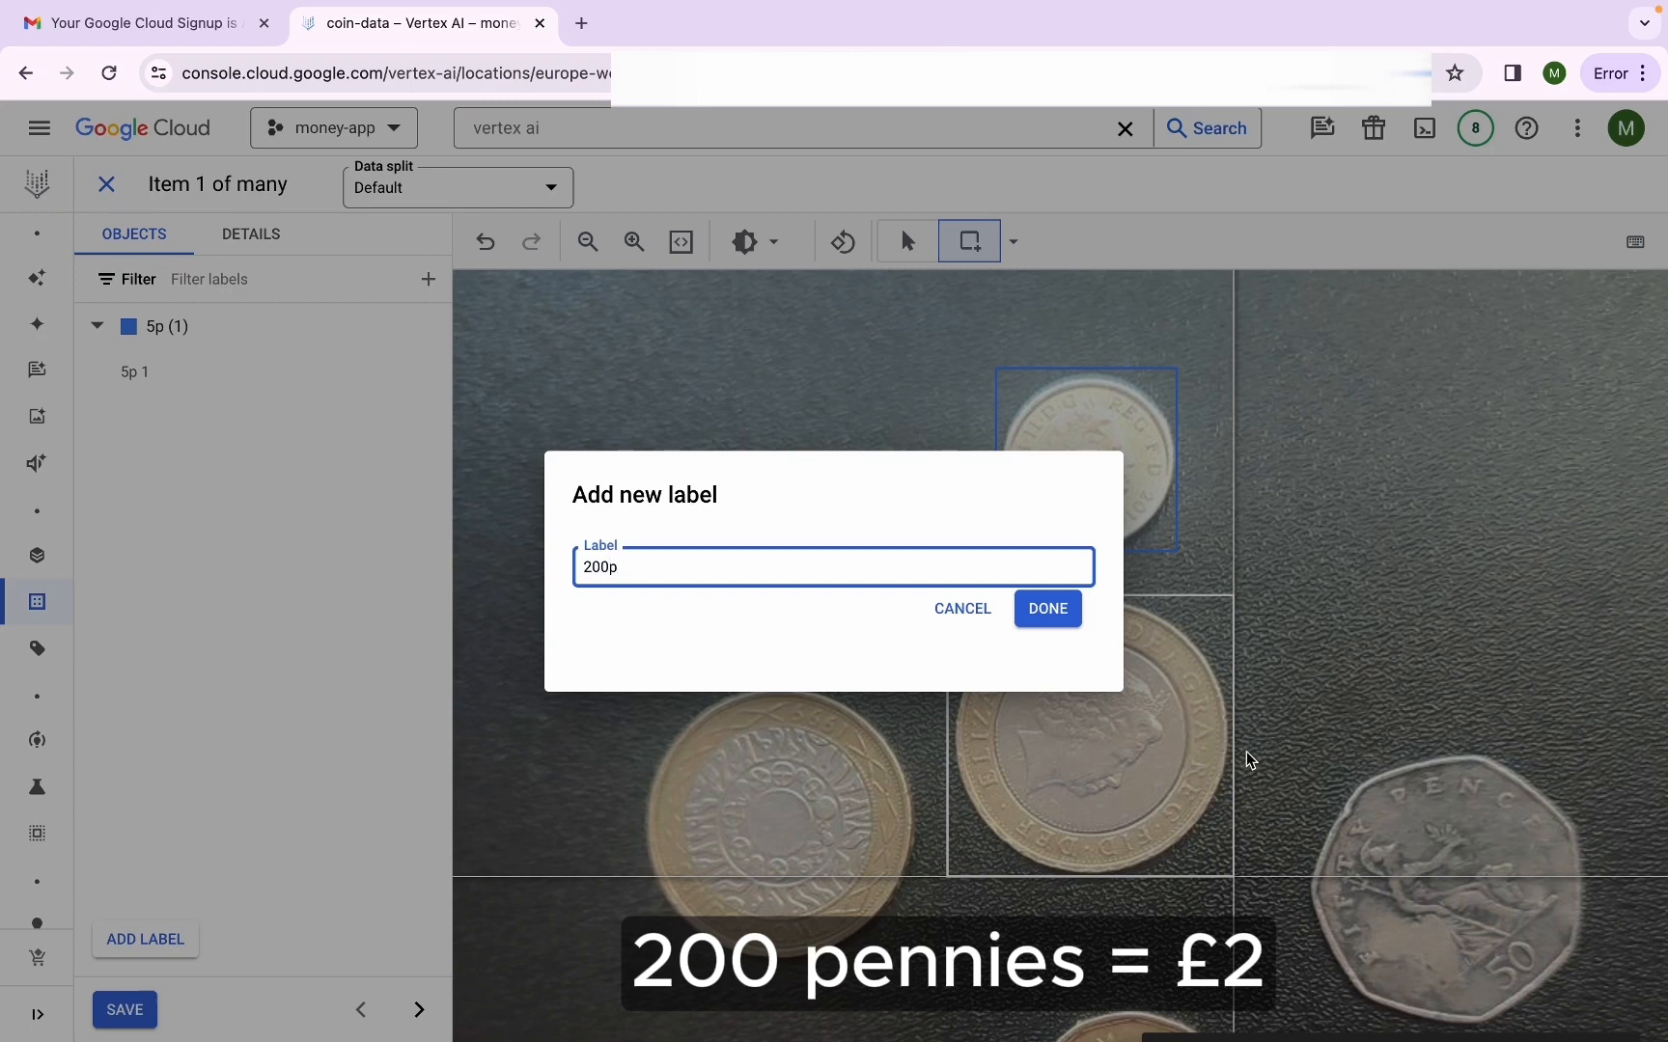
click(1047, 609)
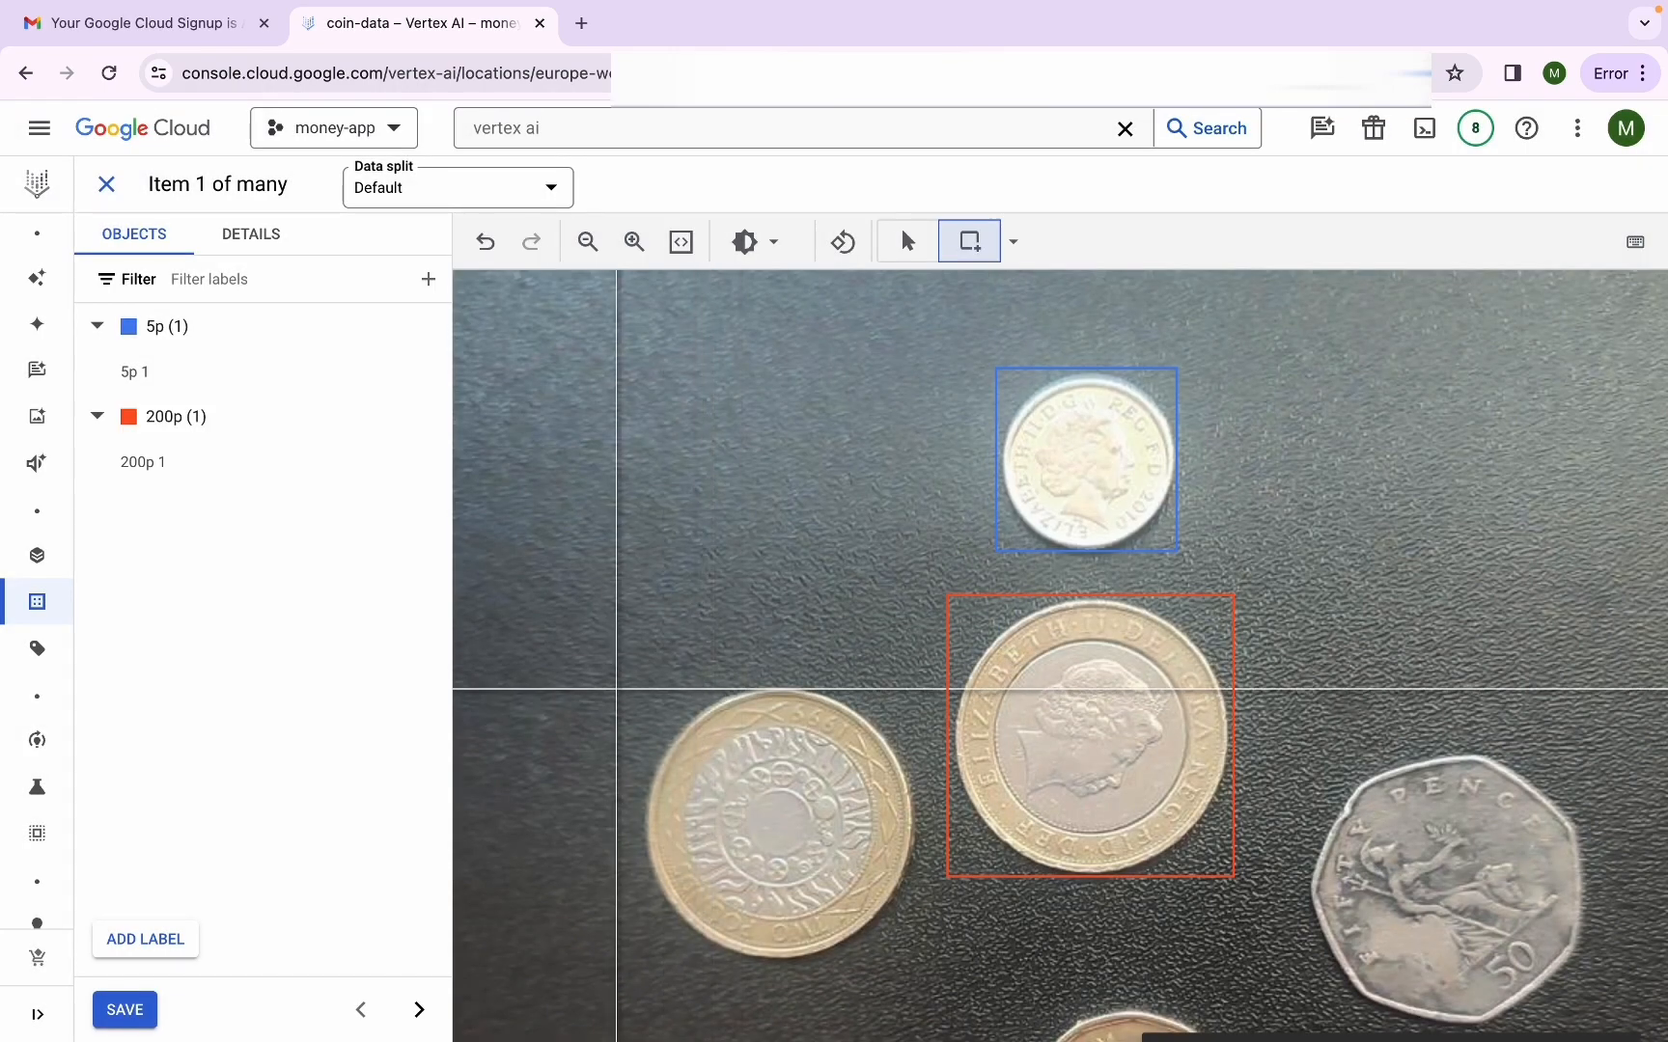
drag(640, 680, 916, 964)
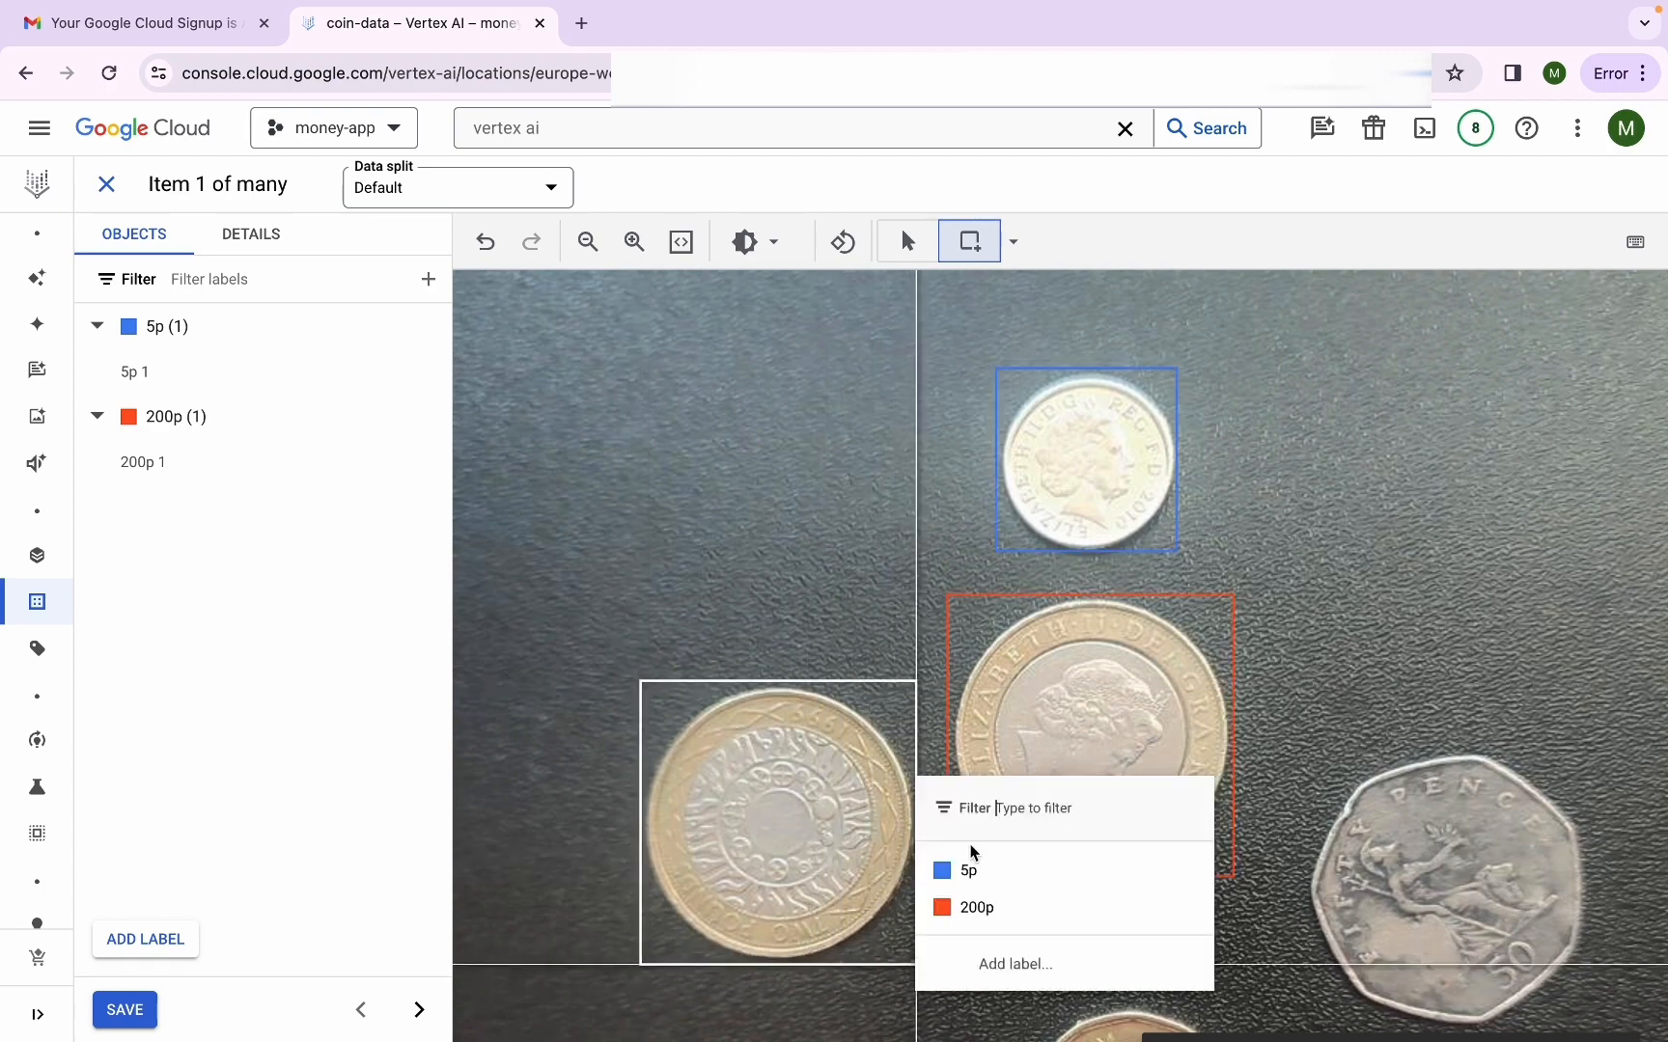
click(1004, 912)
Draw a bounding box around the fifty pence coin and assign it a new label named 50p
scroll(1068, 883, down, 3)
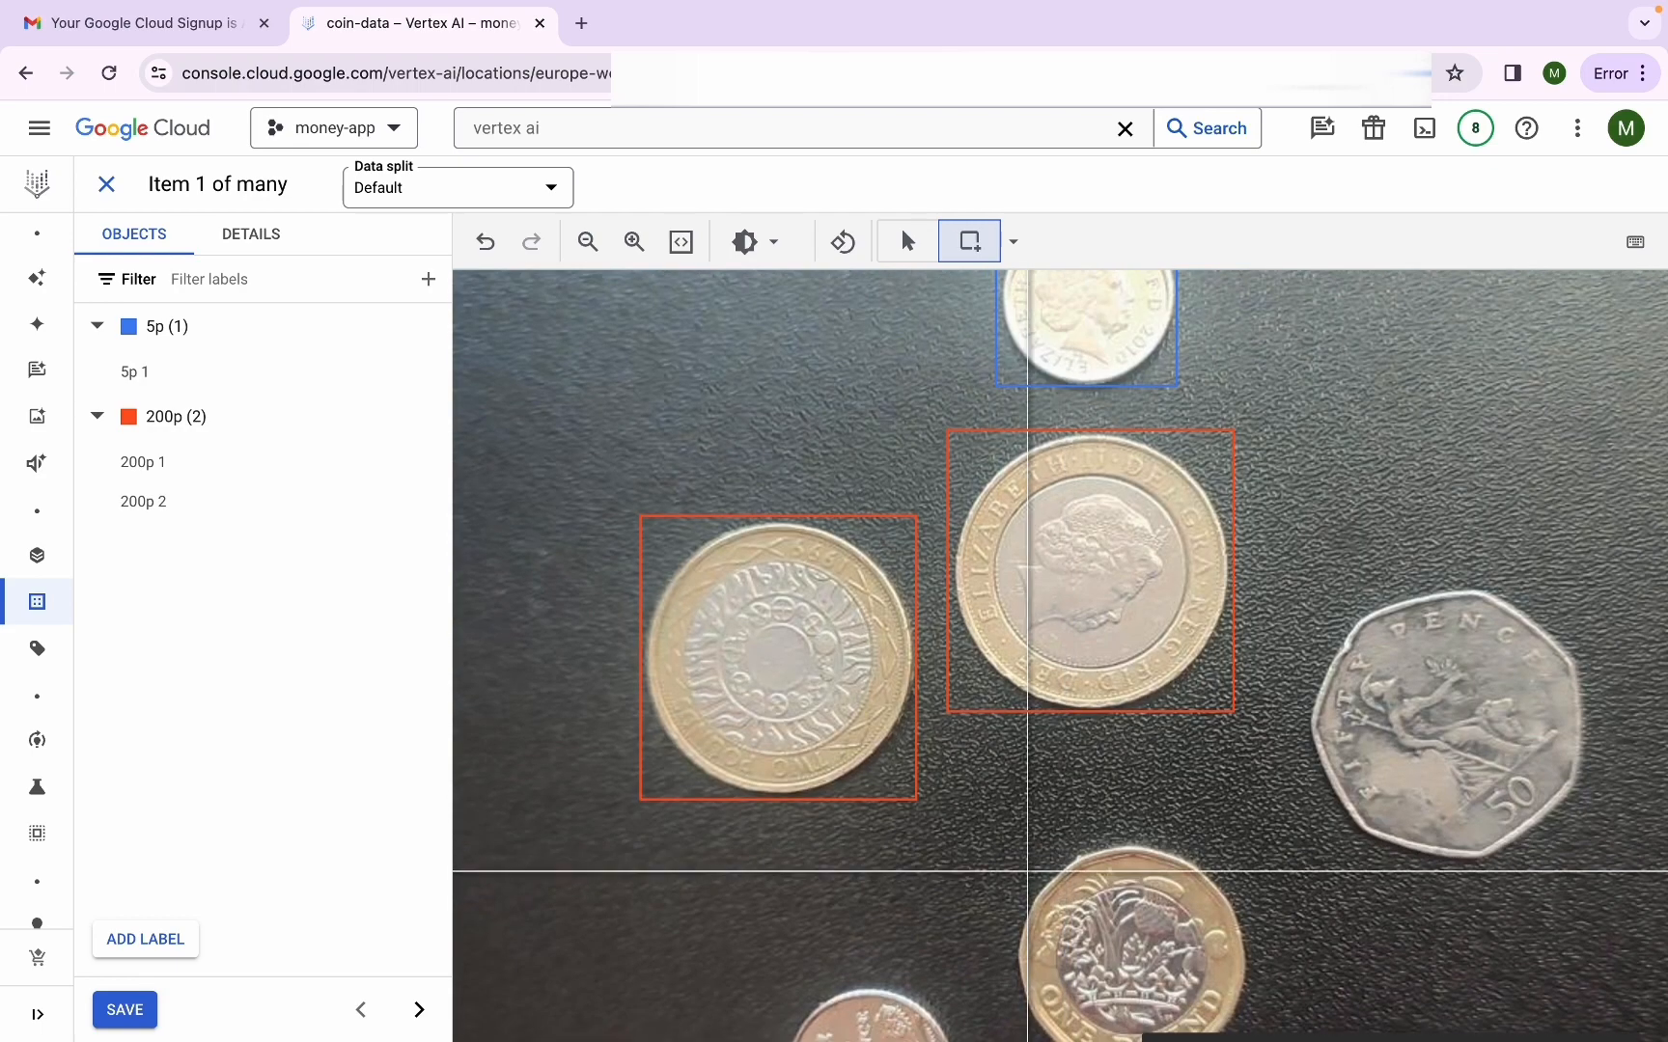
scroll(1004, 678, down, 2)
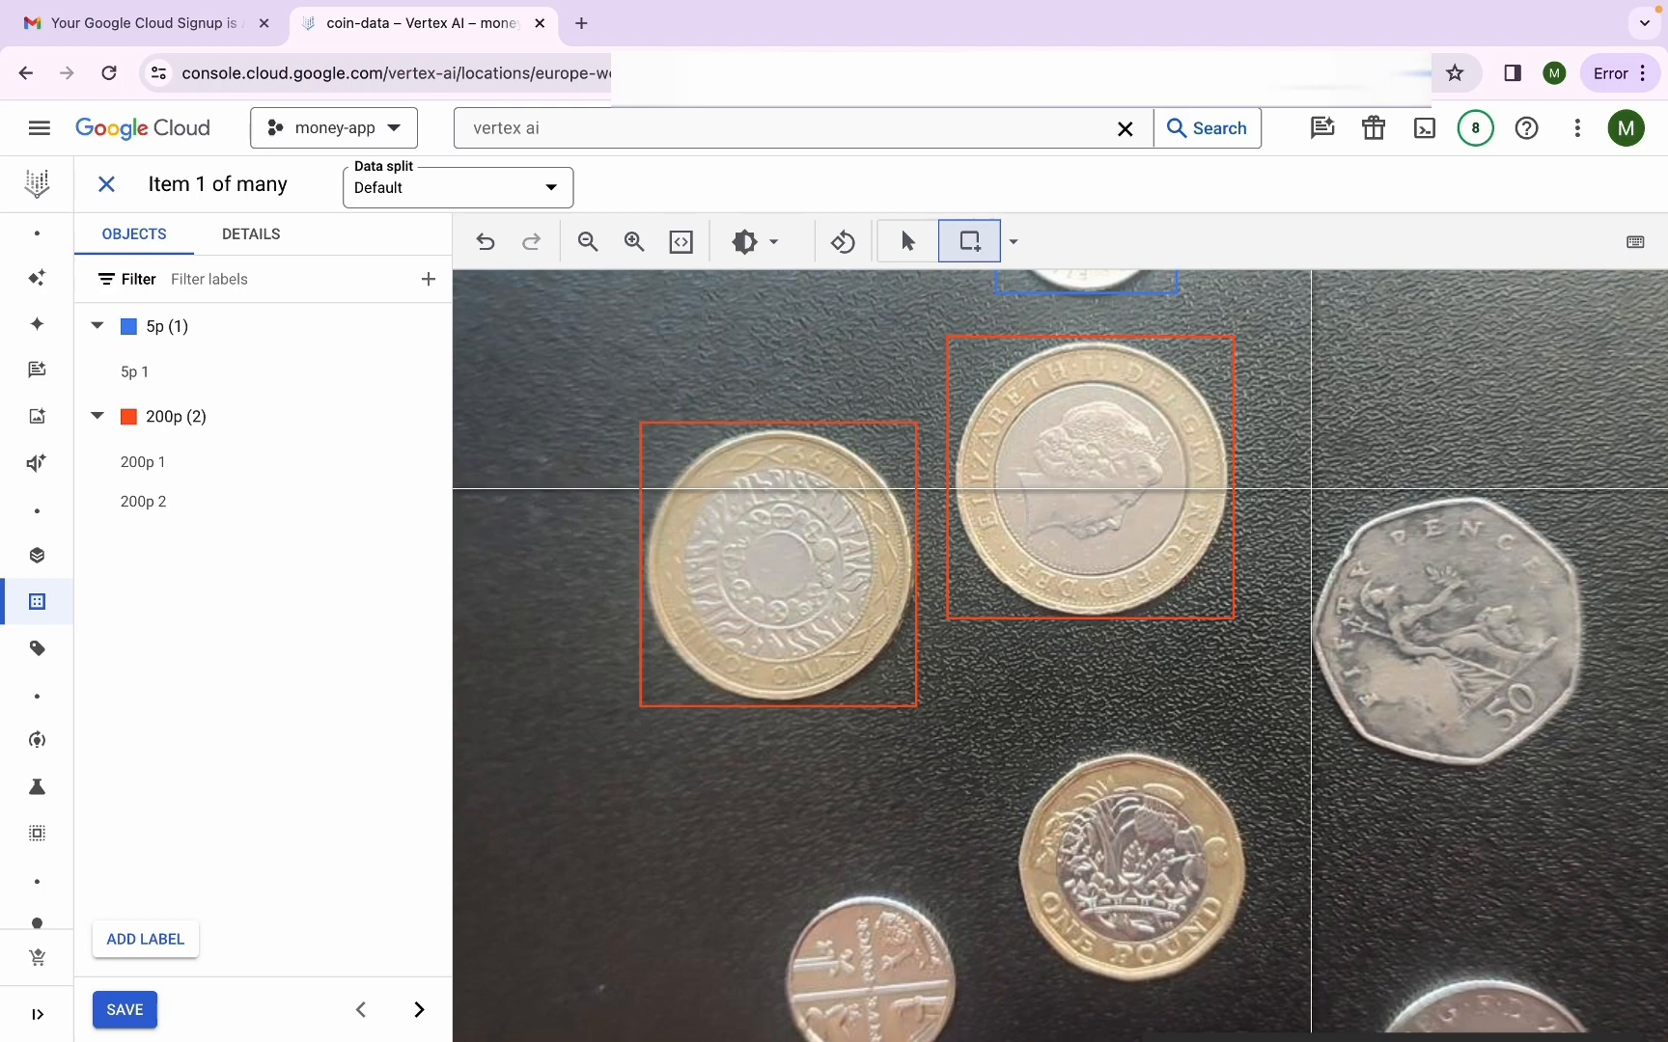
drag(1310, 491, 1584, 773)
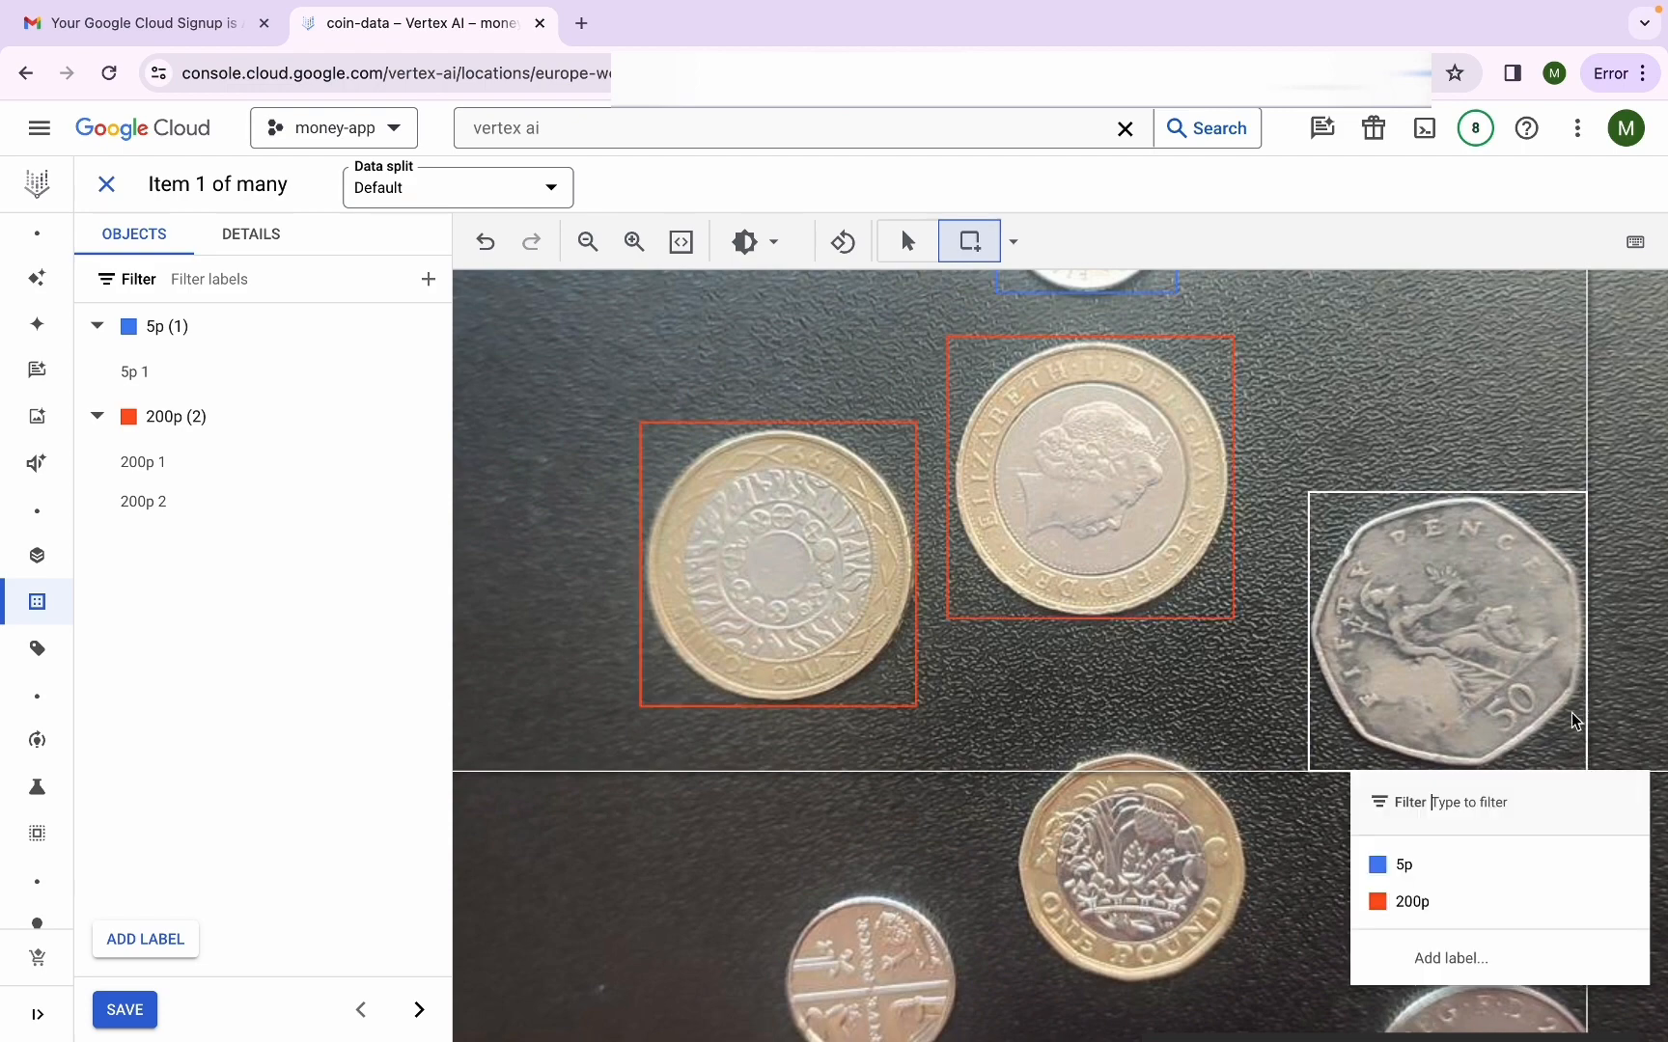
click(1455, 956)
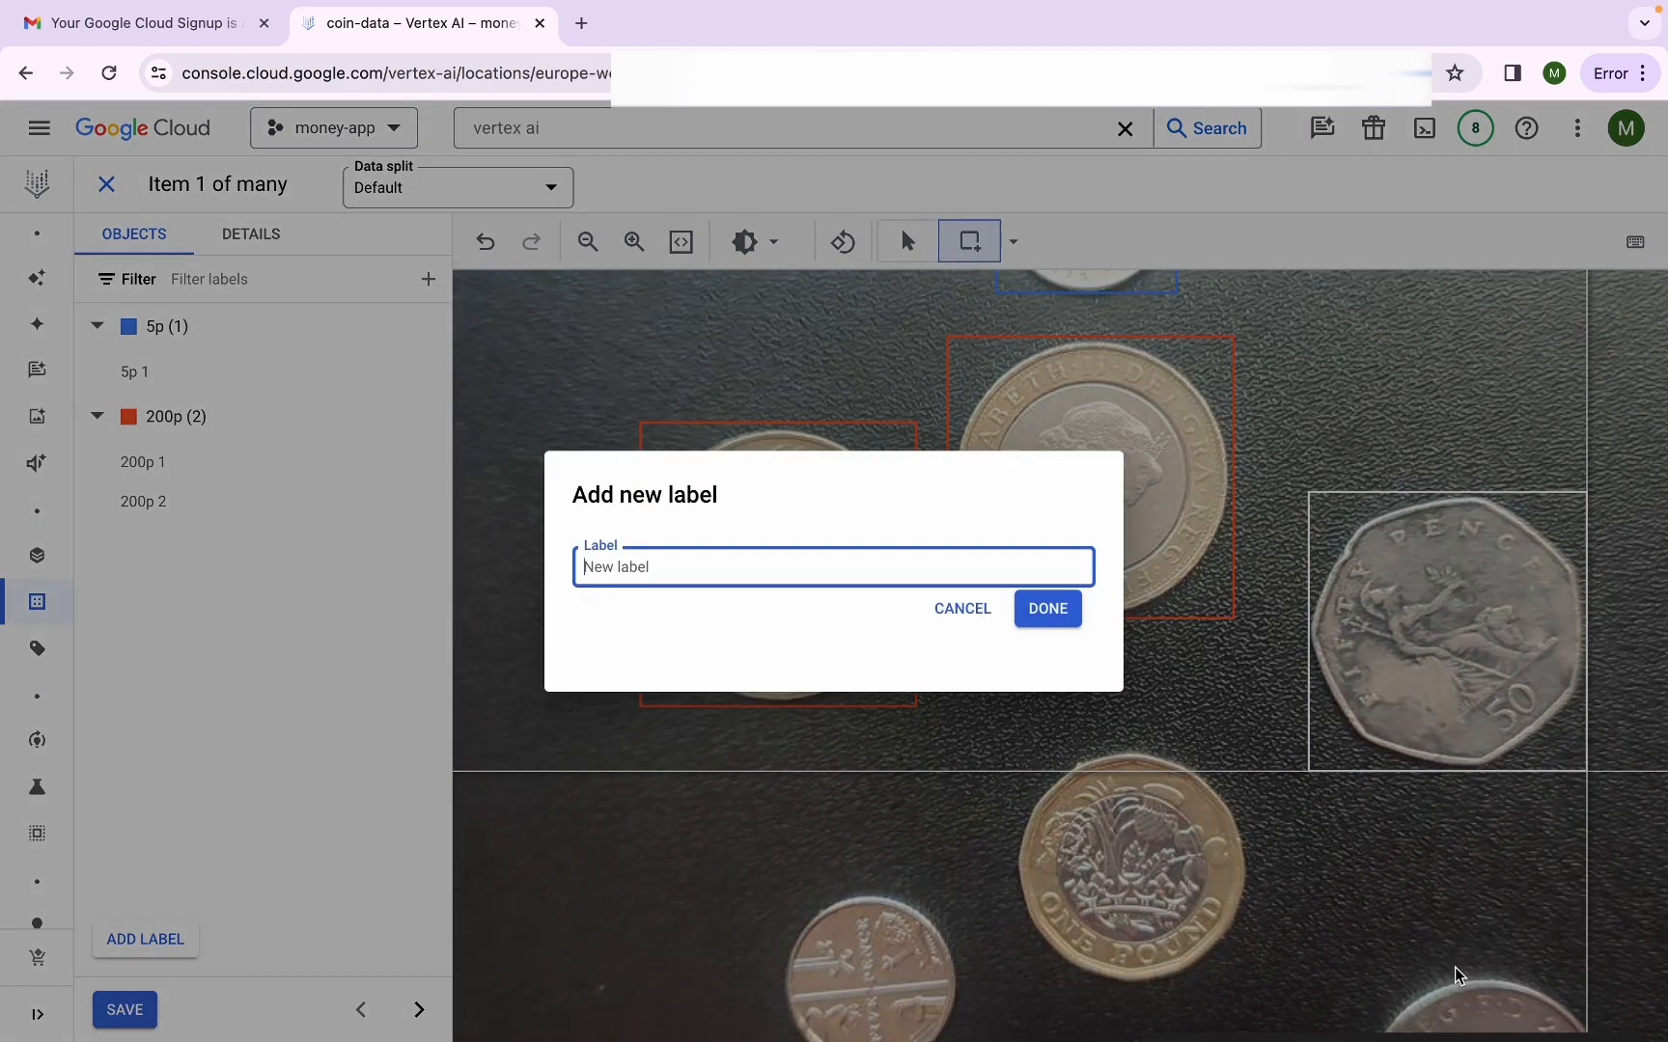
text(50p)
click(1046, 610)
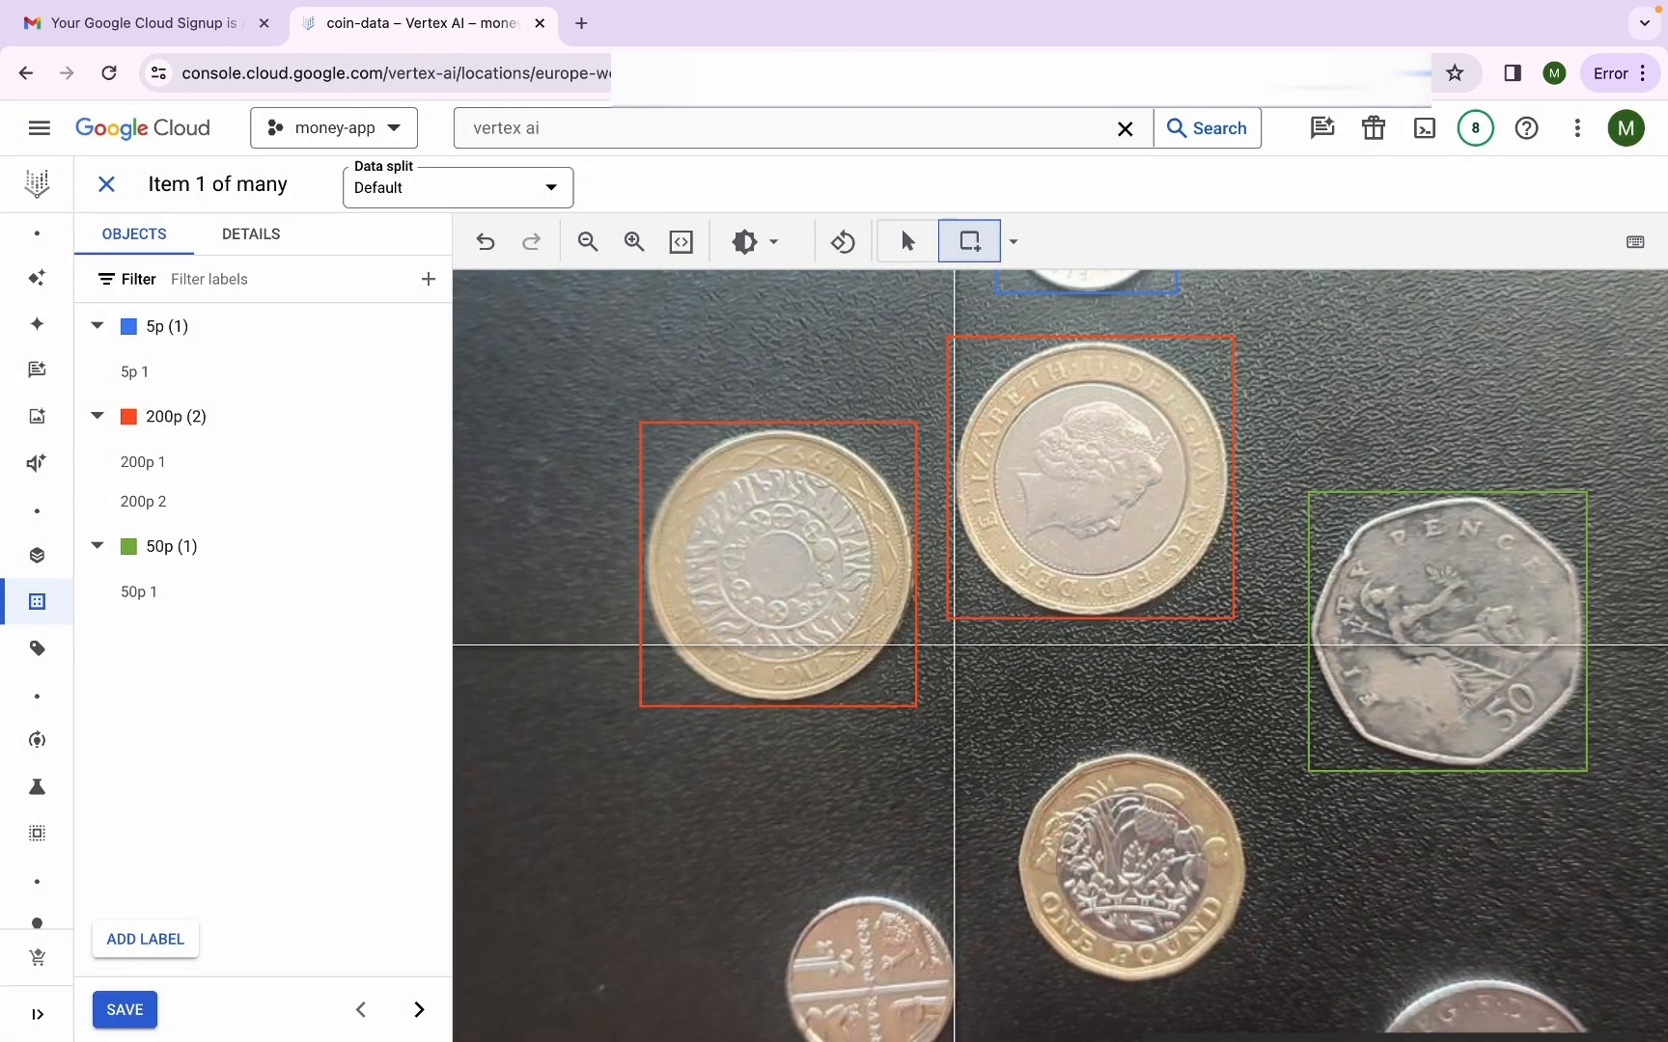
Draw a bounding box around the one pound coin and assign it a new label named 100p
scroll(952, 647, down, 1)
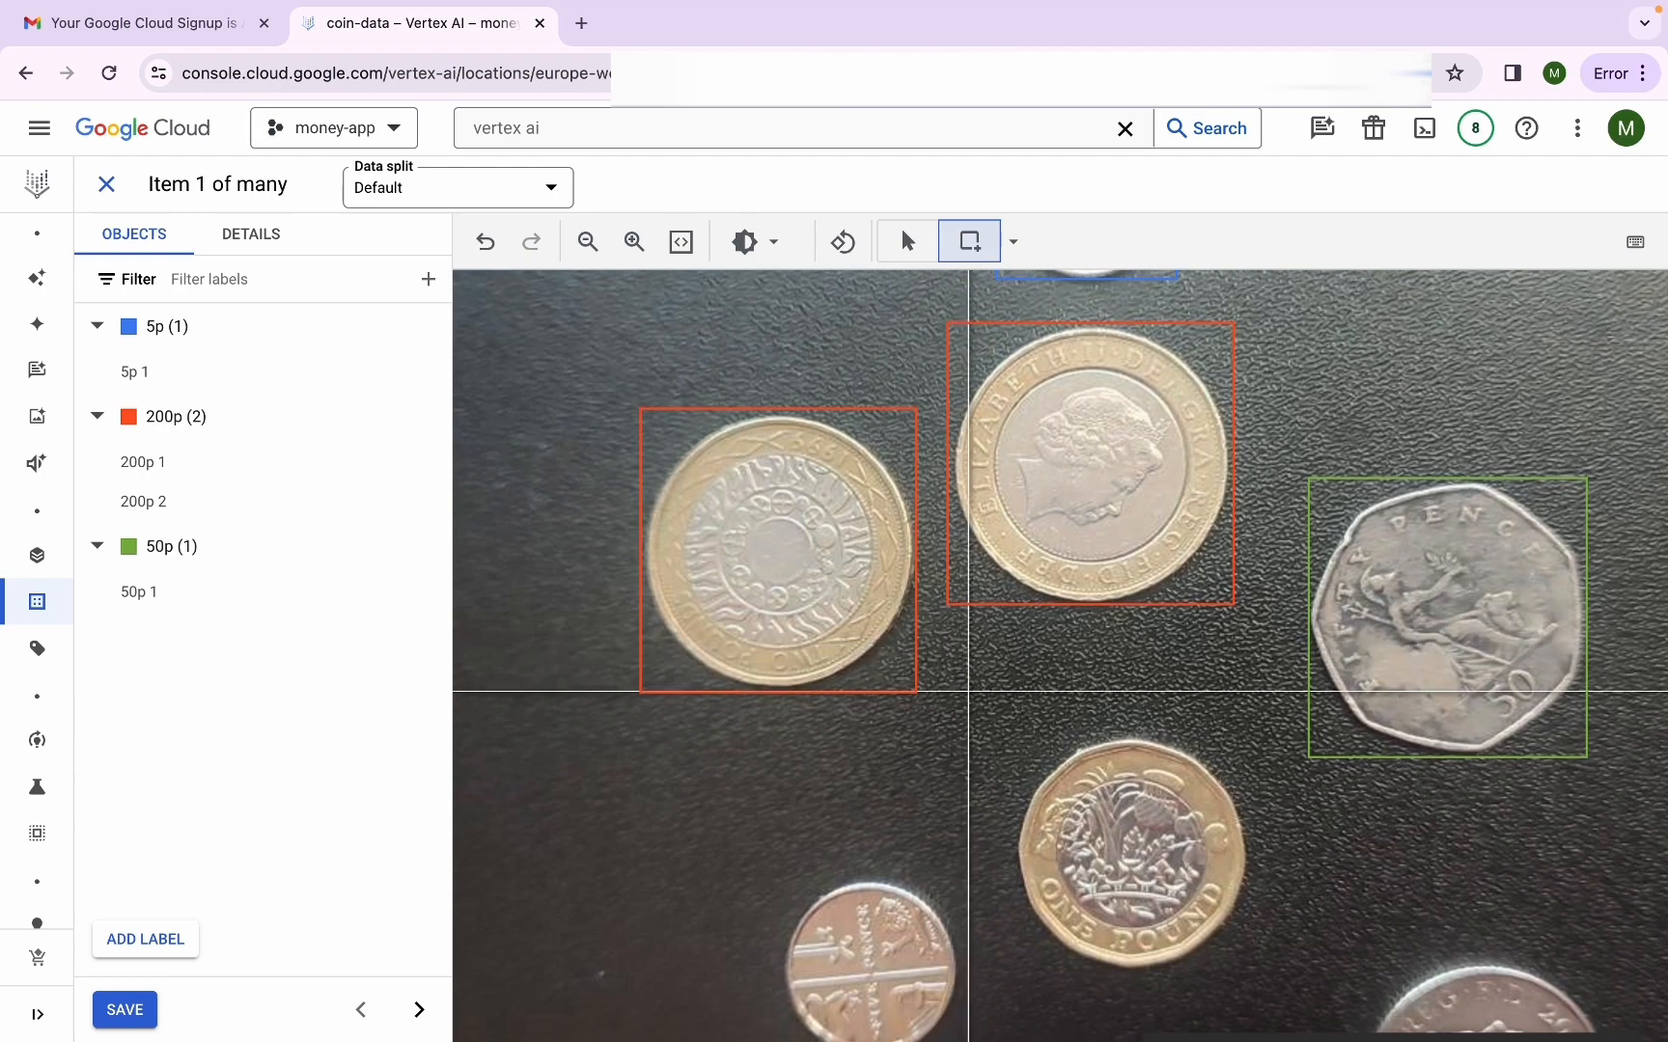
scroll(974, 627, down, 5)
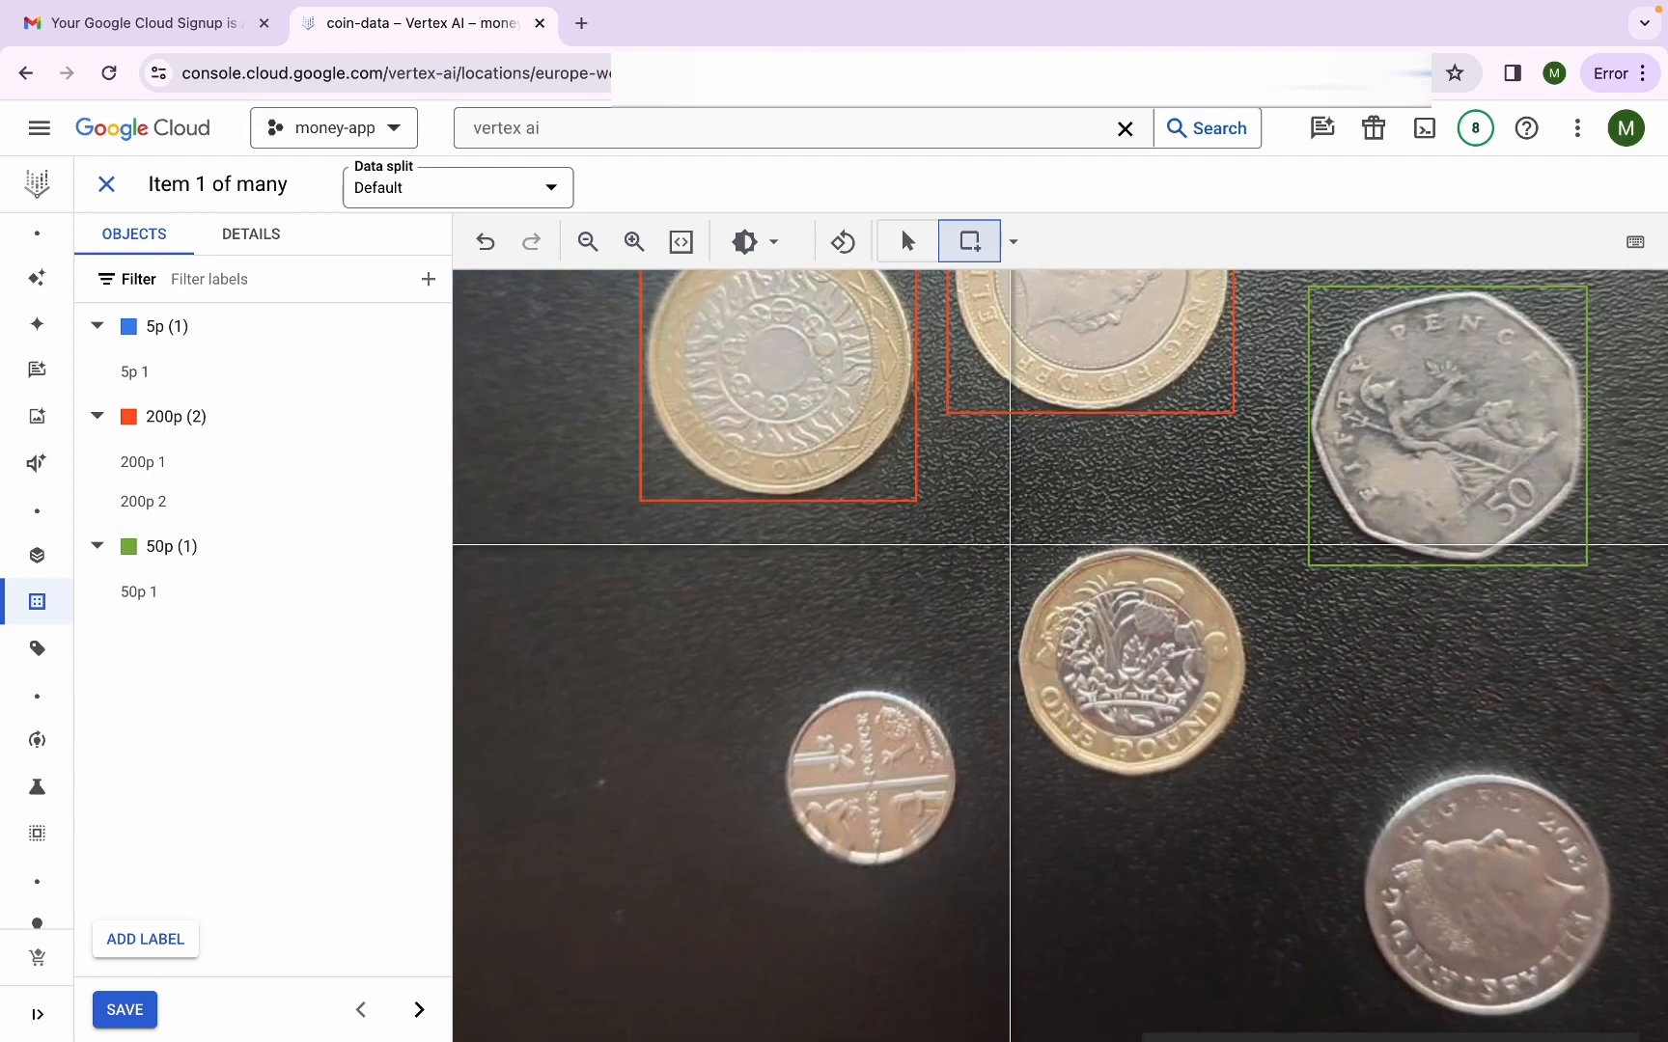
drag(1015, 542, 1252, 783)
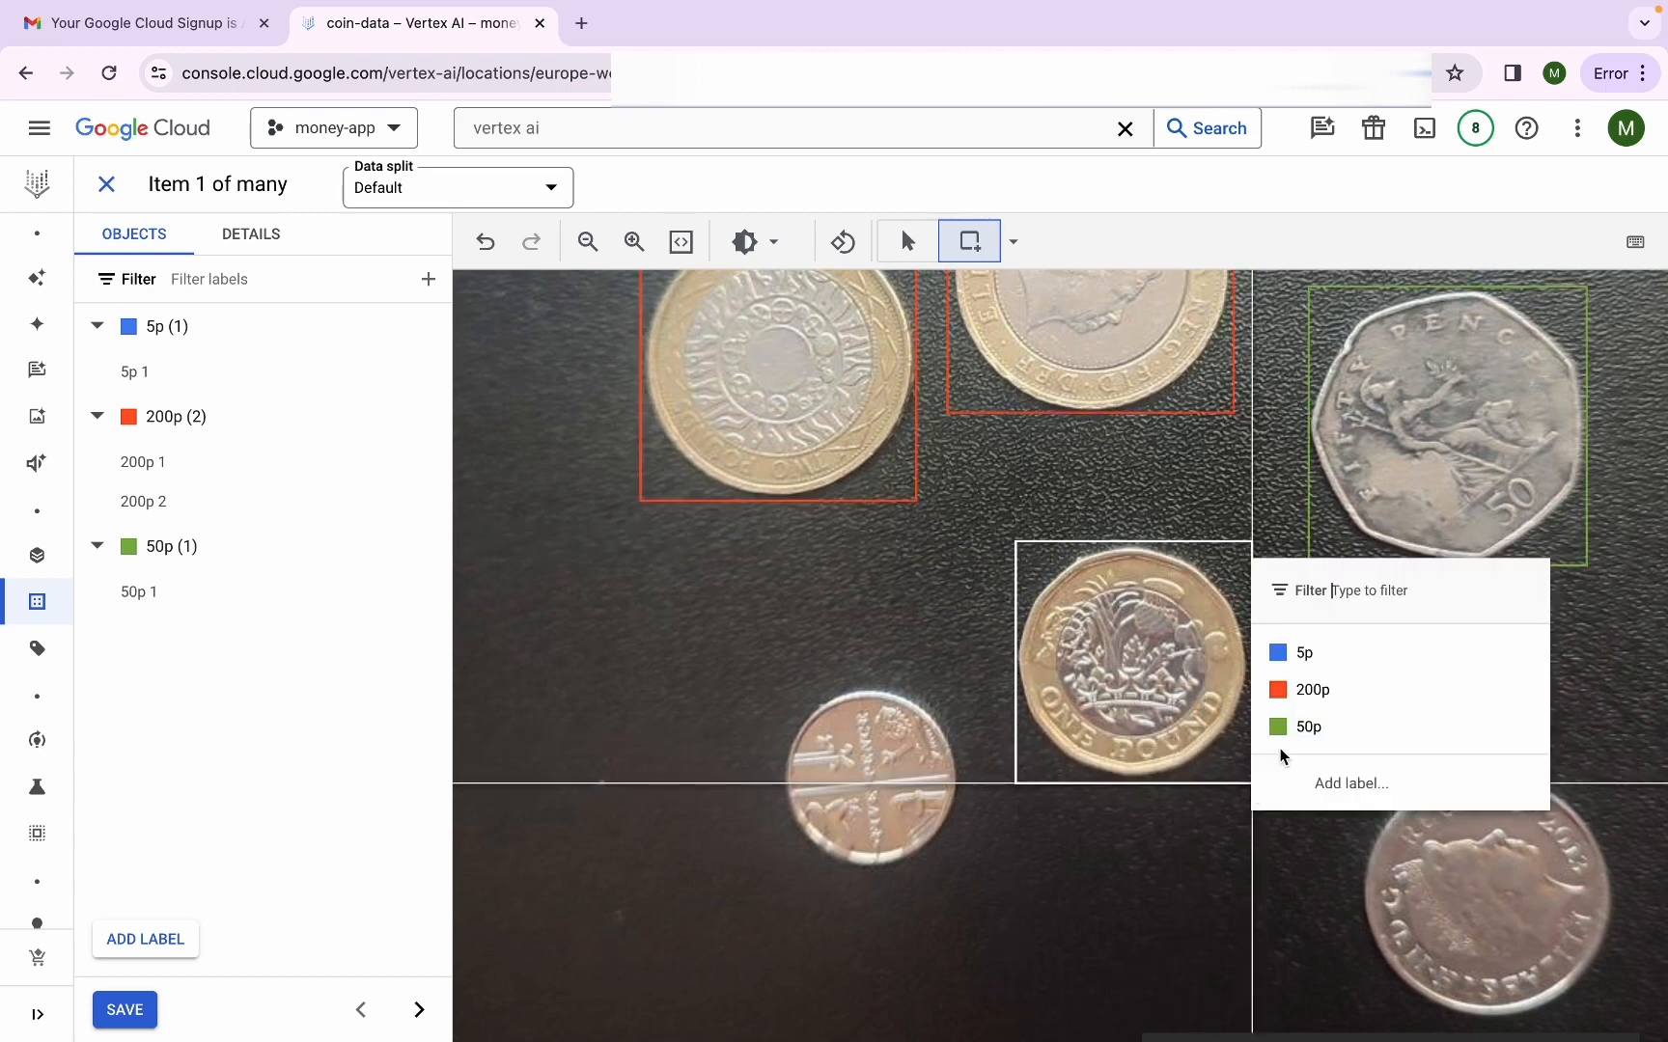
click(1361, 782)
text(100p)
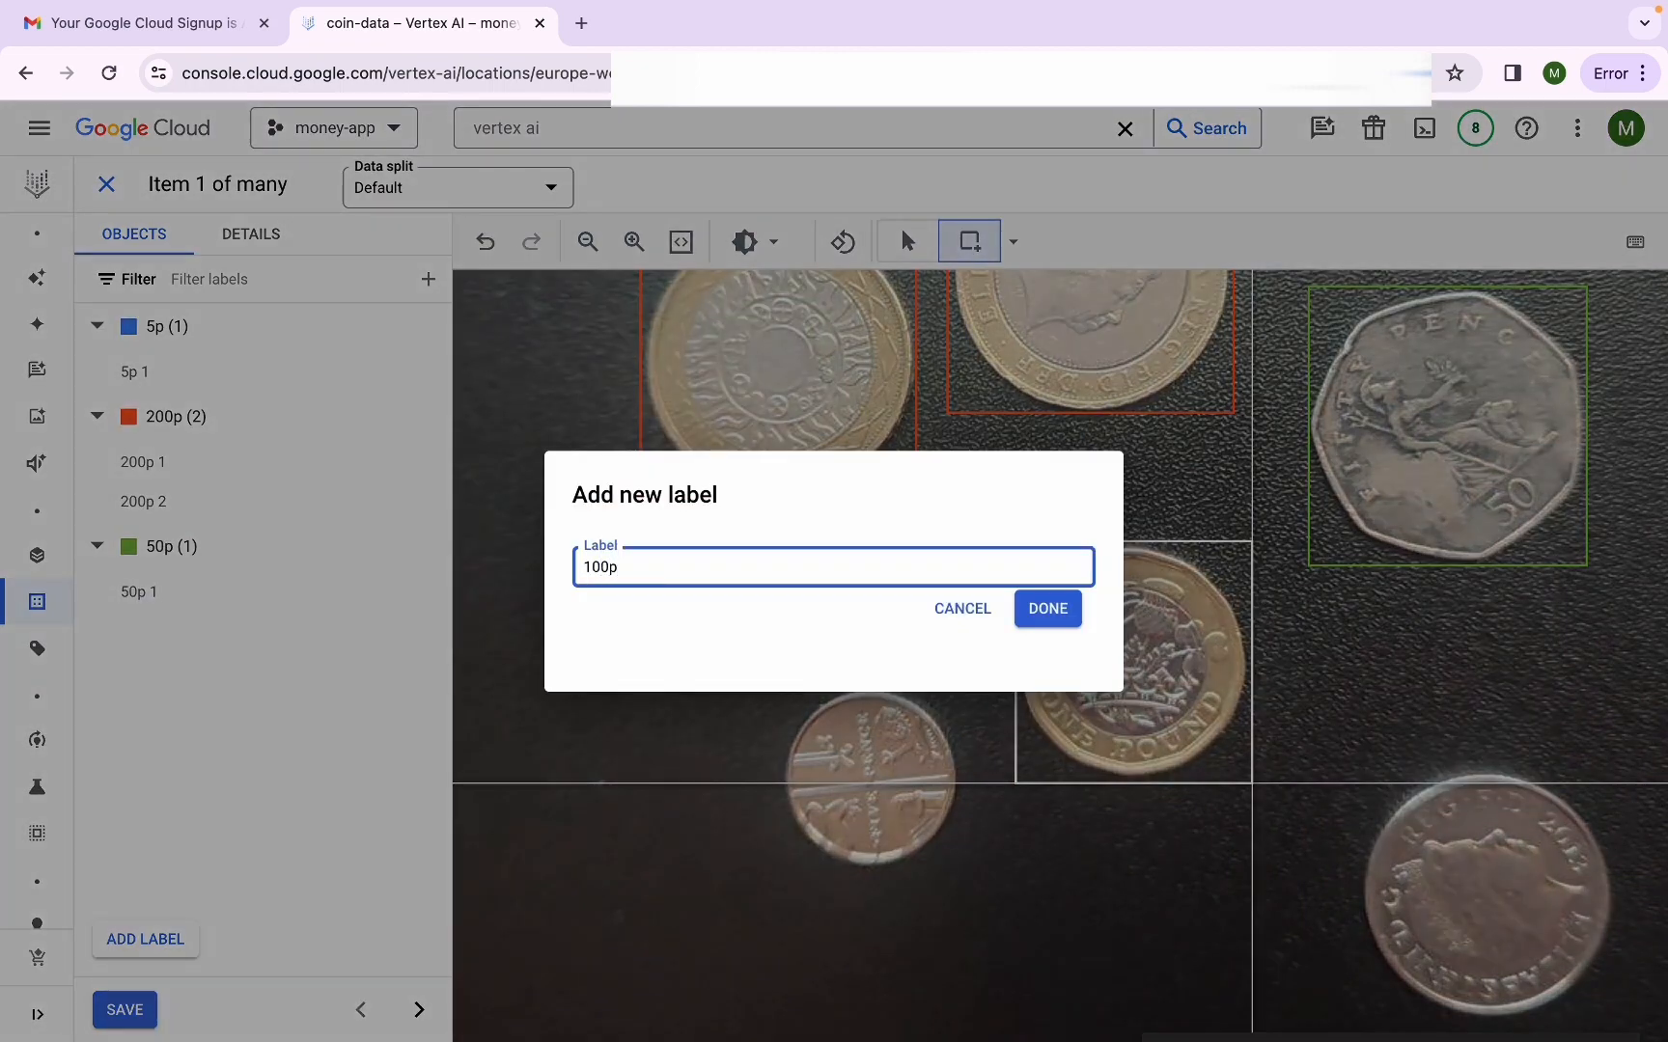
click(1048, 608)
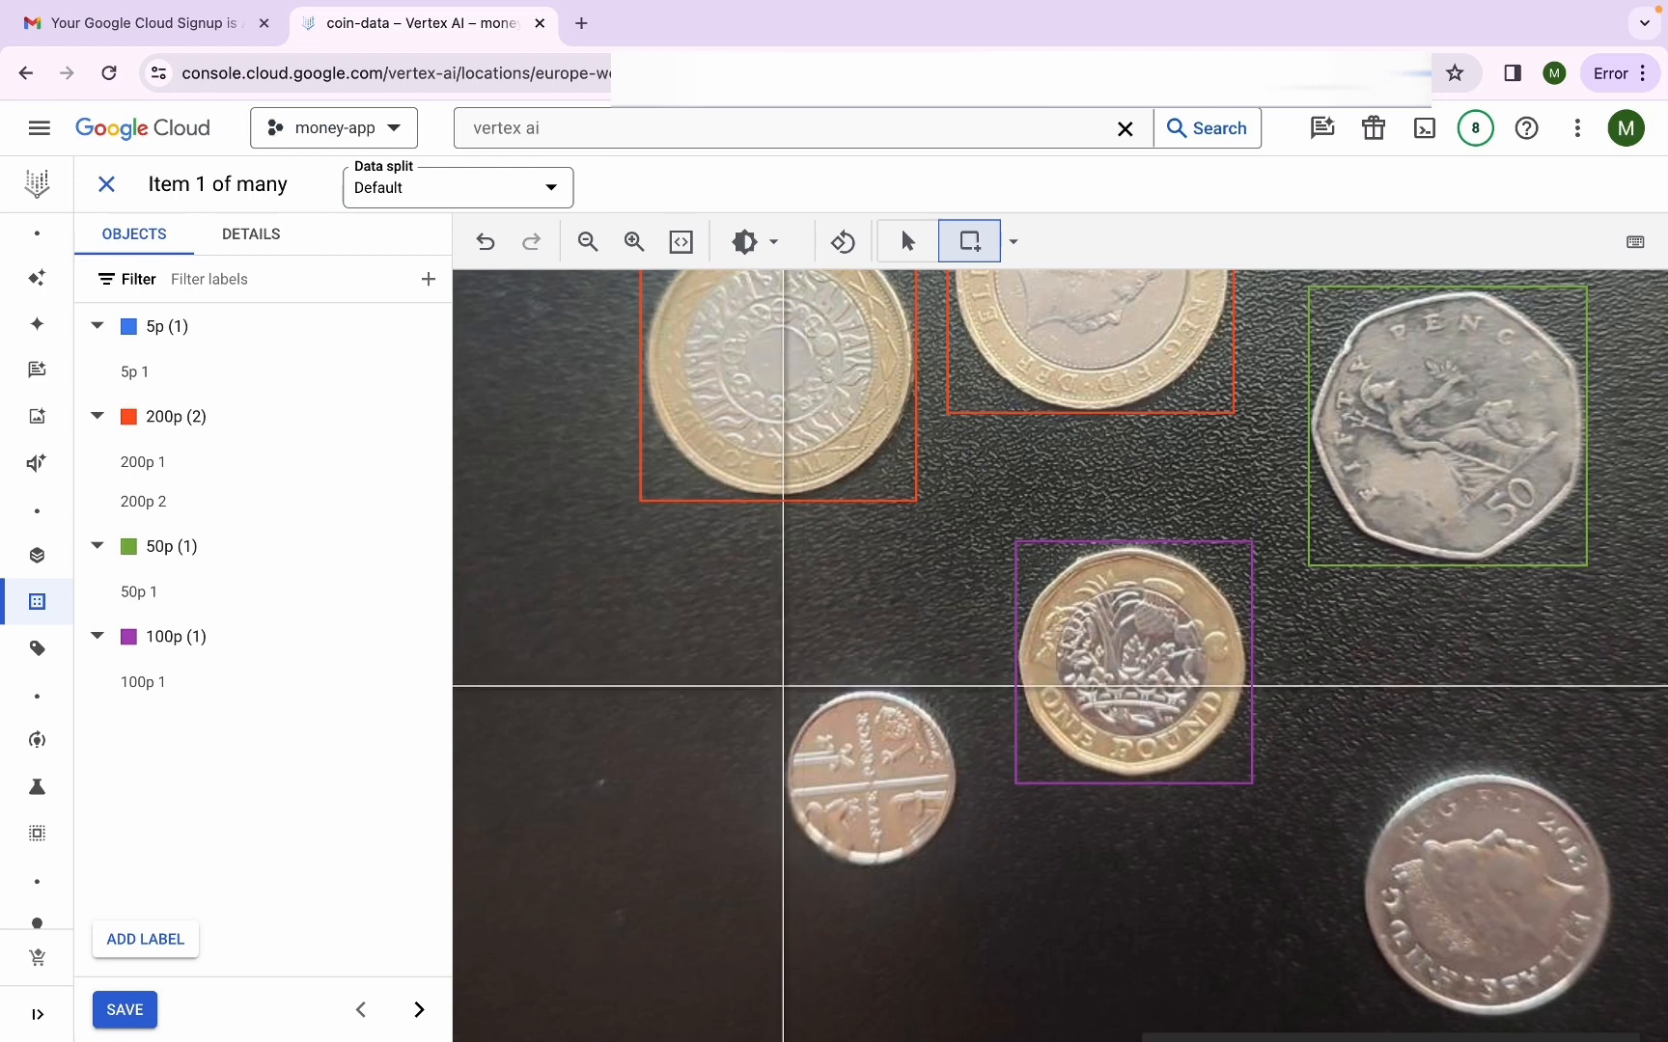
Box the lower five pence coin with the existing 5p label and the lower-right silver coin with a new 10p label
drag(783, 687, 956, 868)
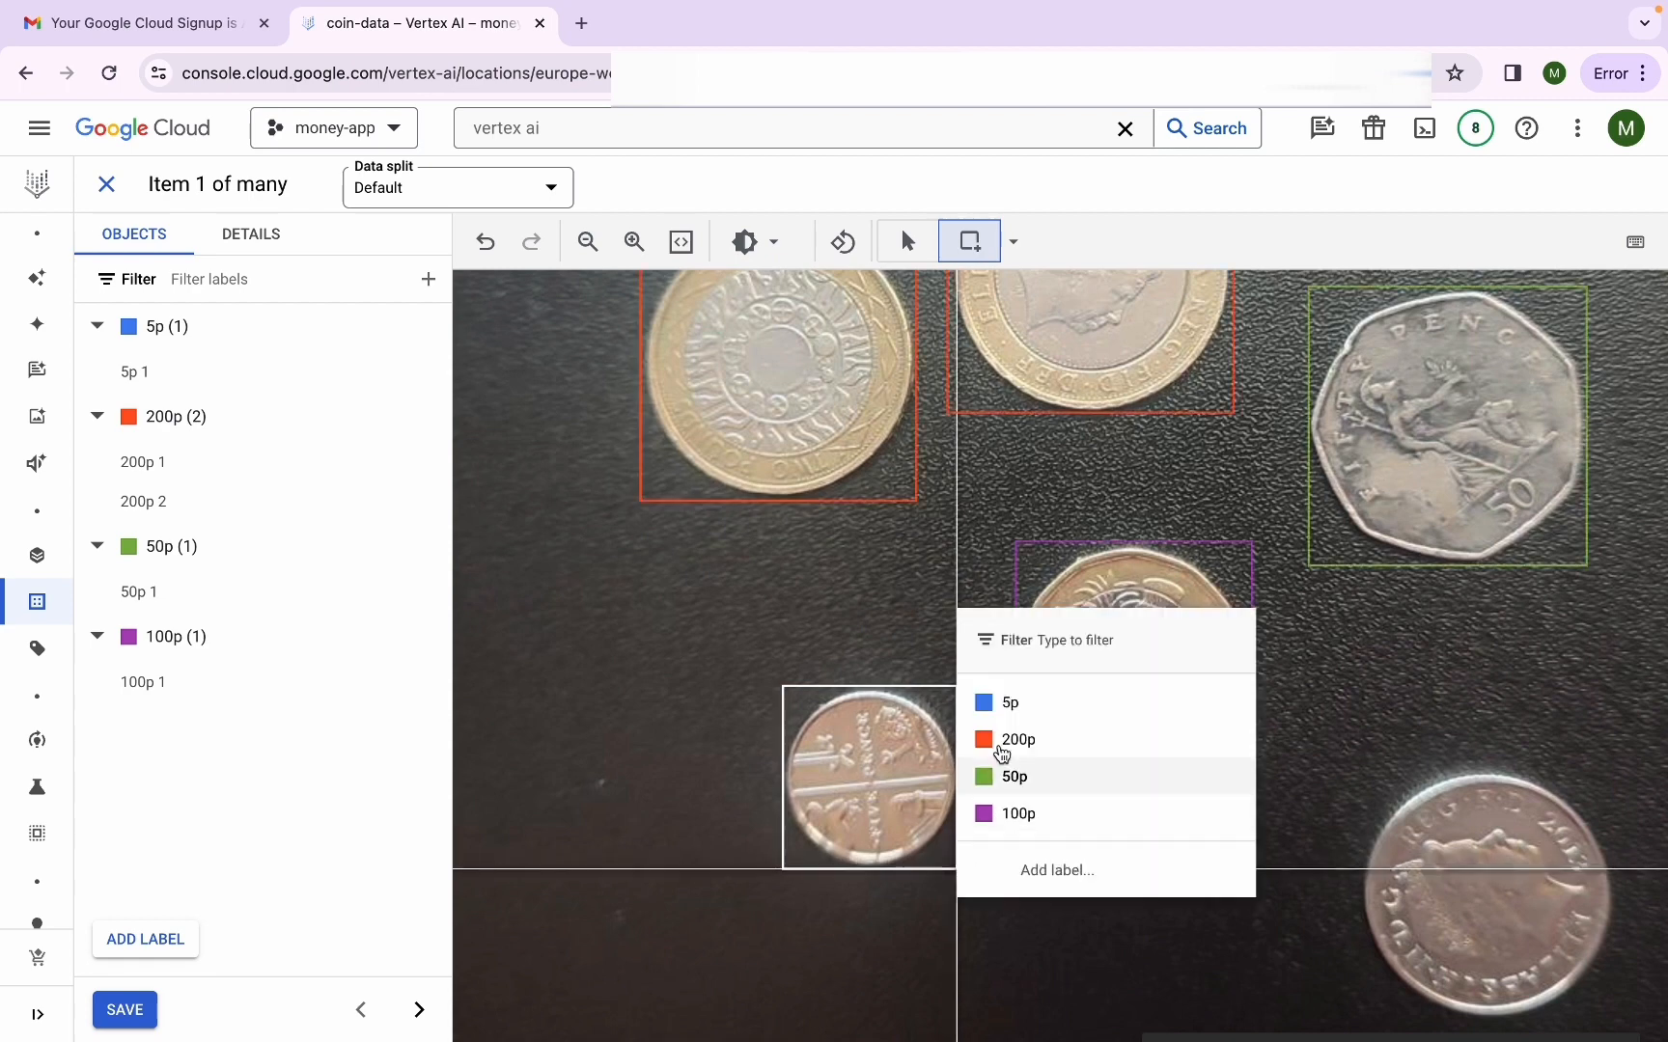
click(979, 695)
scroll(1333, 771, down, 1)
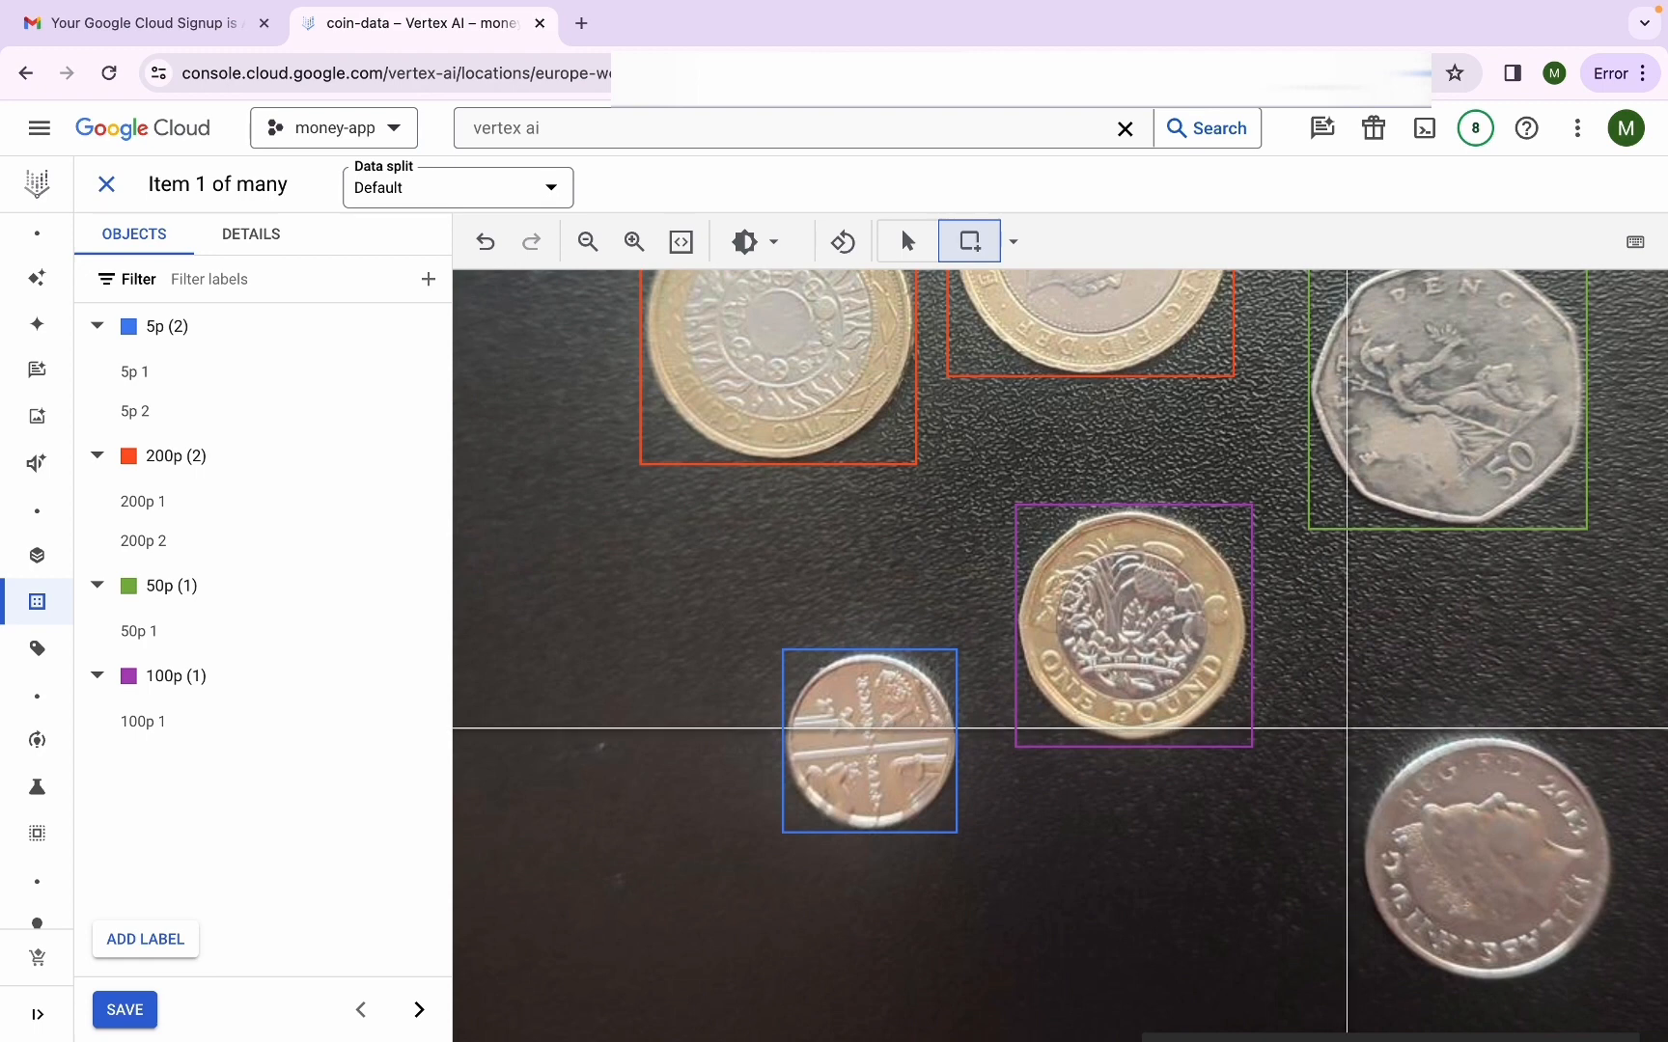
mouse_move(1359, 730)
mouse_down()
mouse_move(1538, 826)
mouse_move(1626, 1008)
mouse_move(1617, 984)
mouse_up()
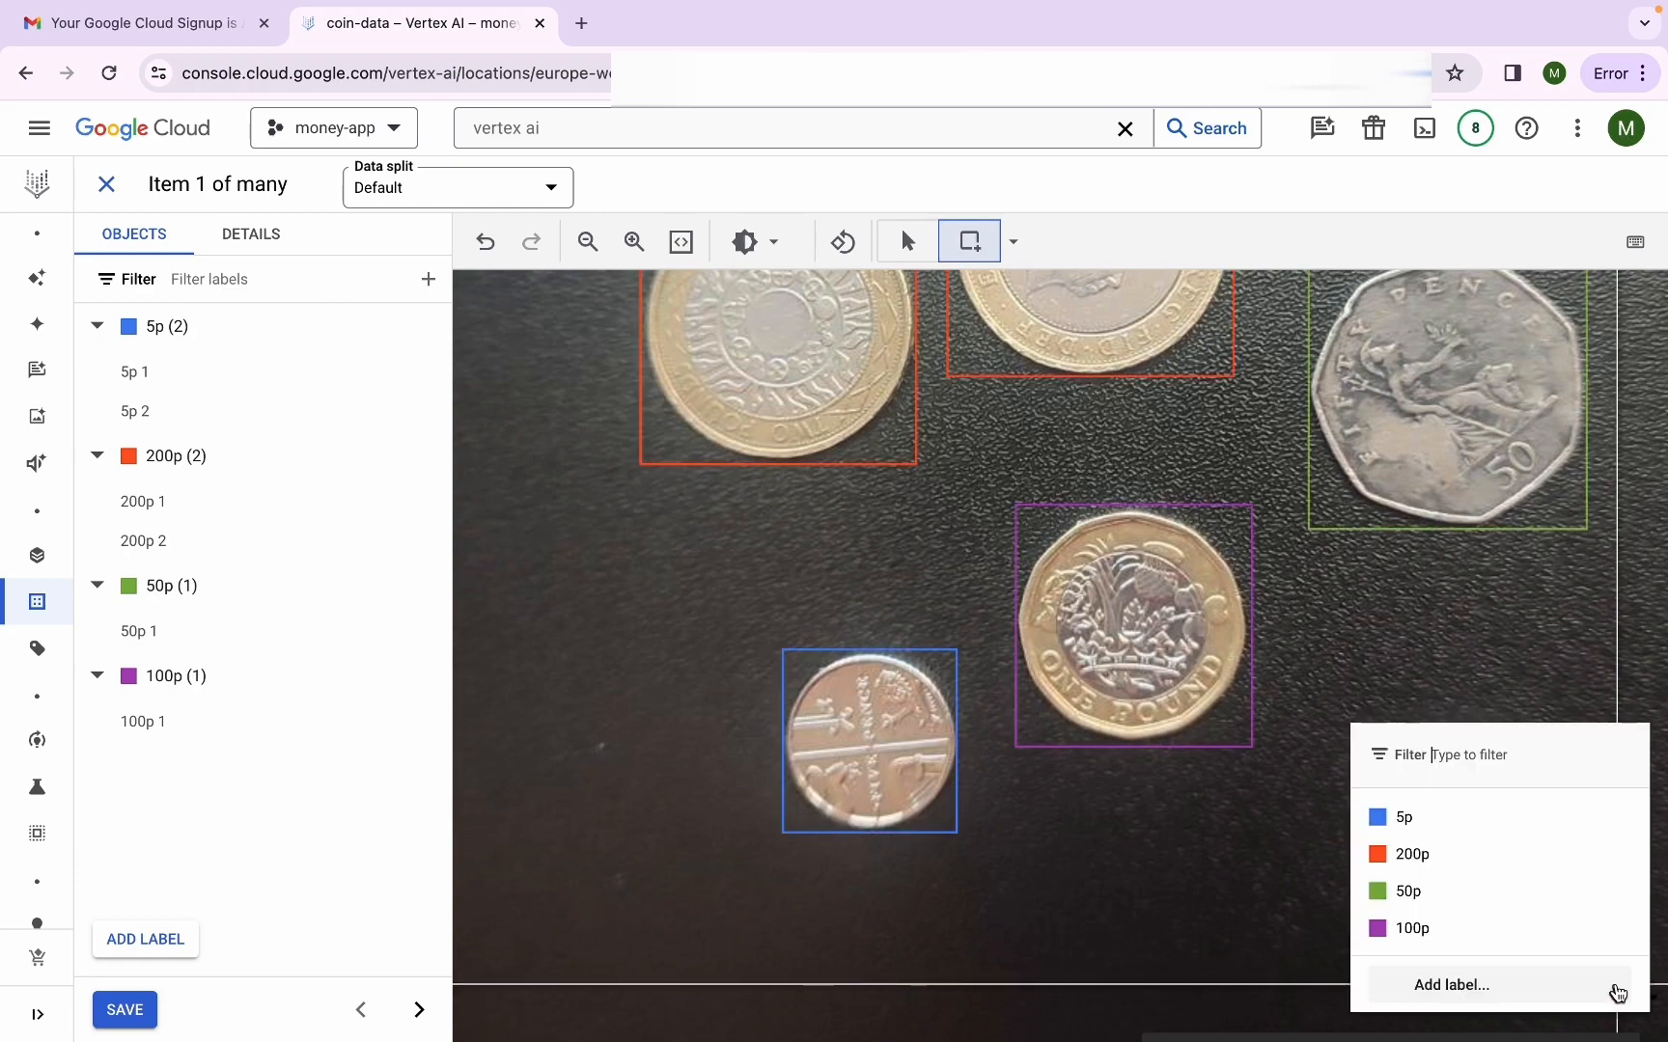
click(1505, 981)
text(1)
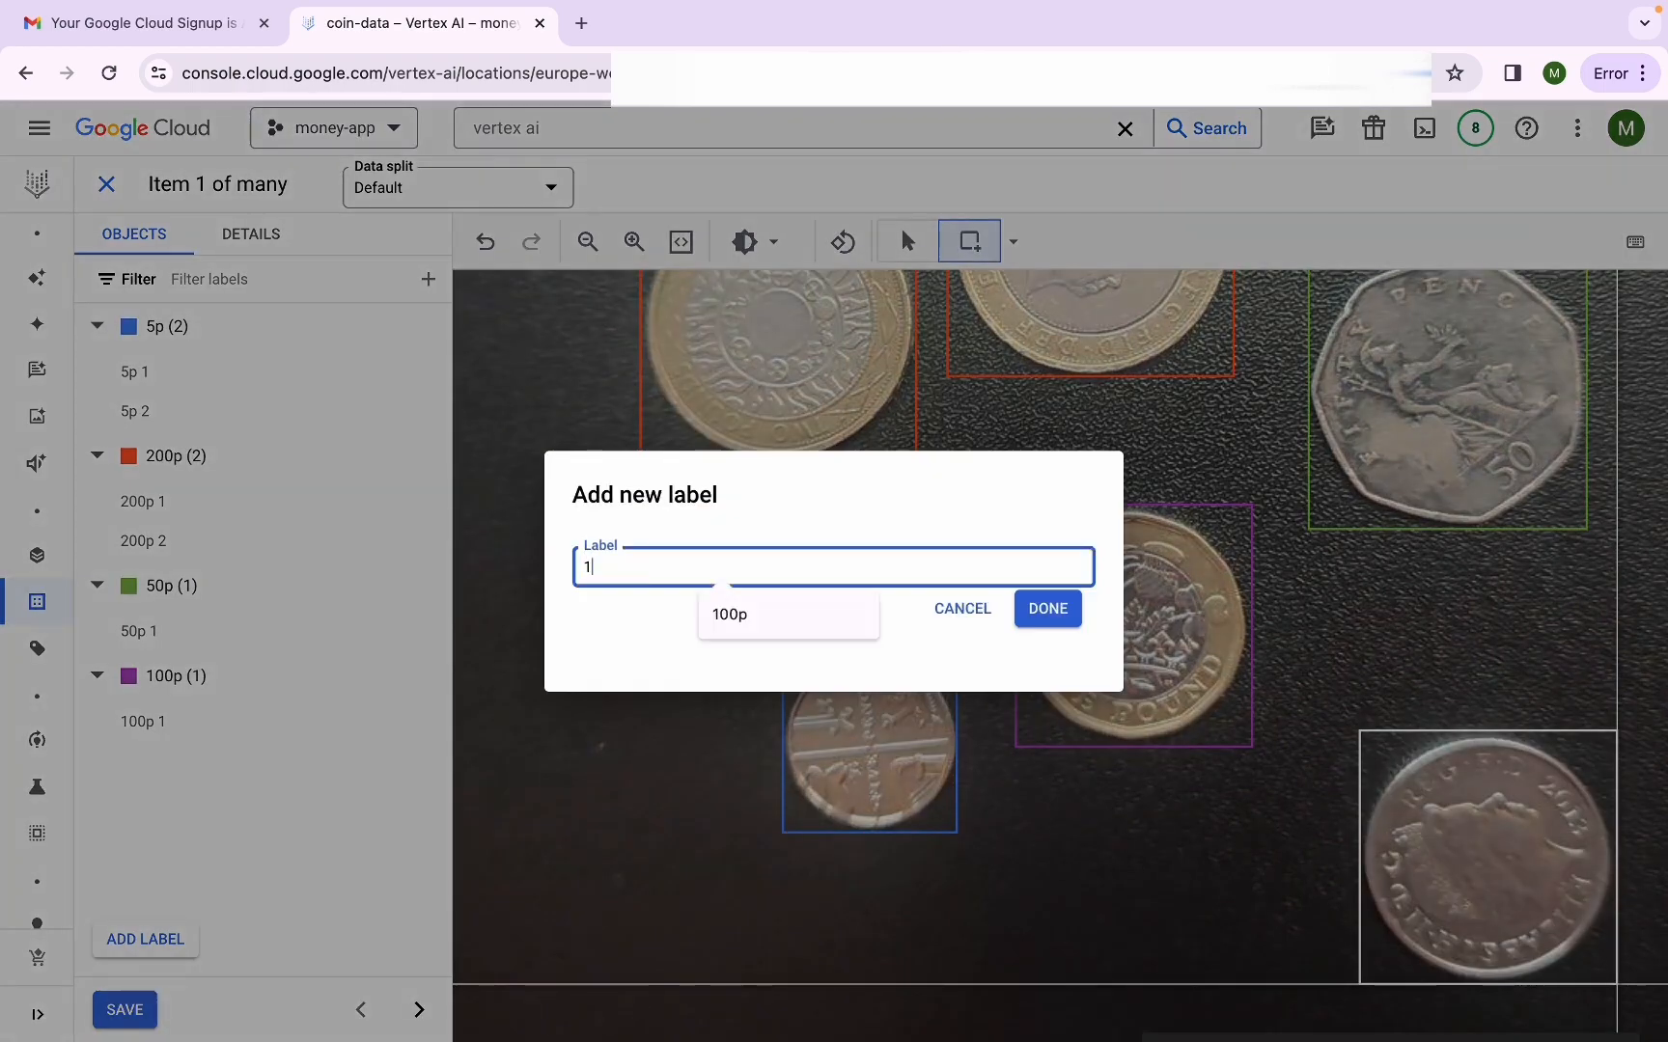
text(0p)
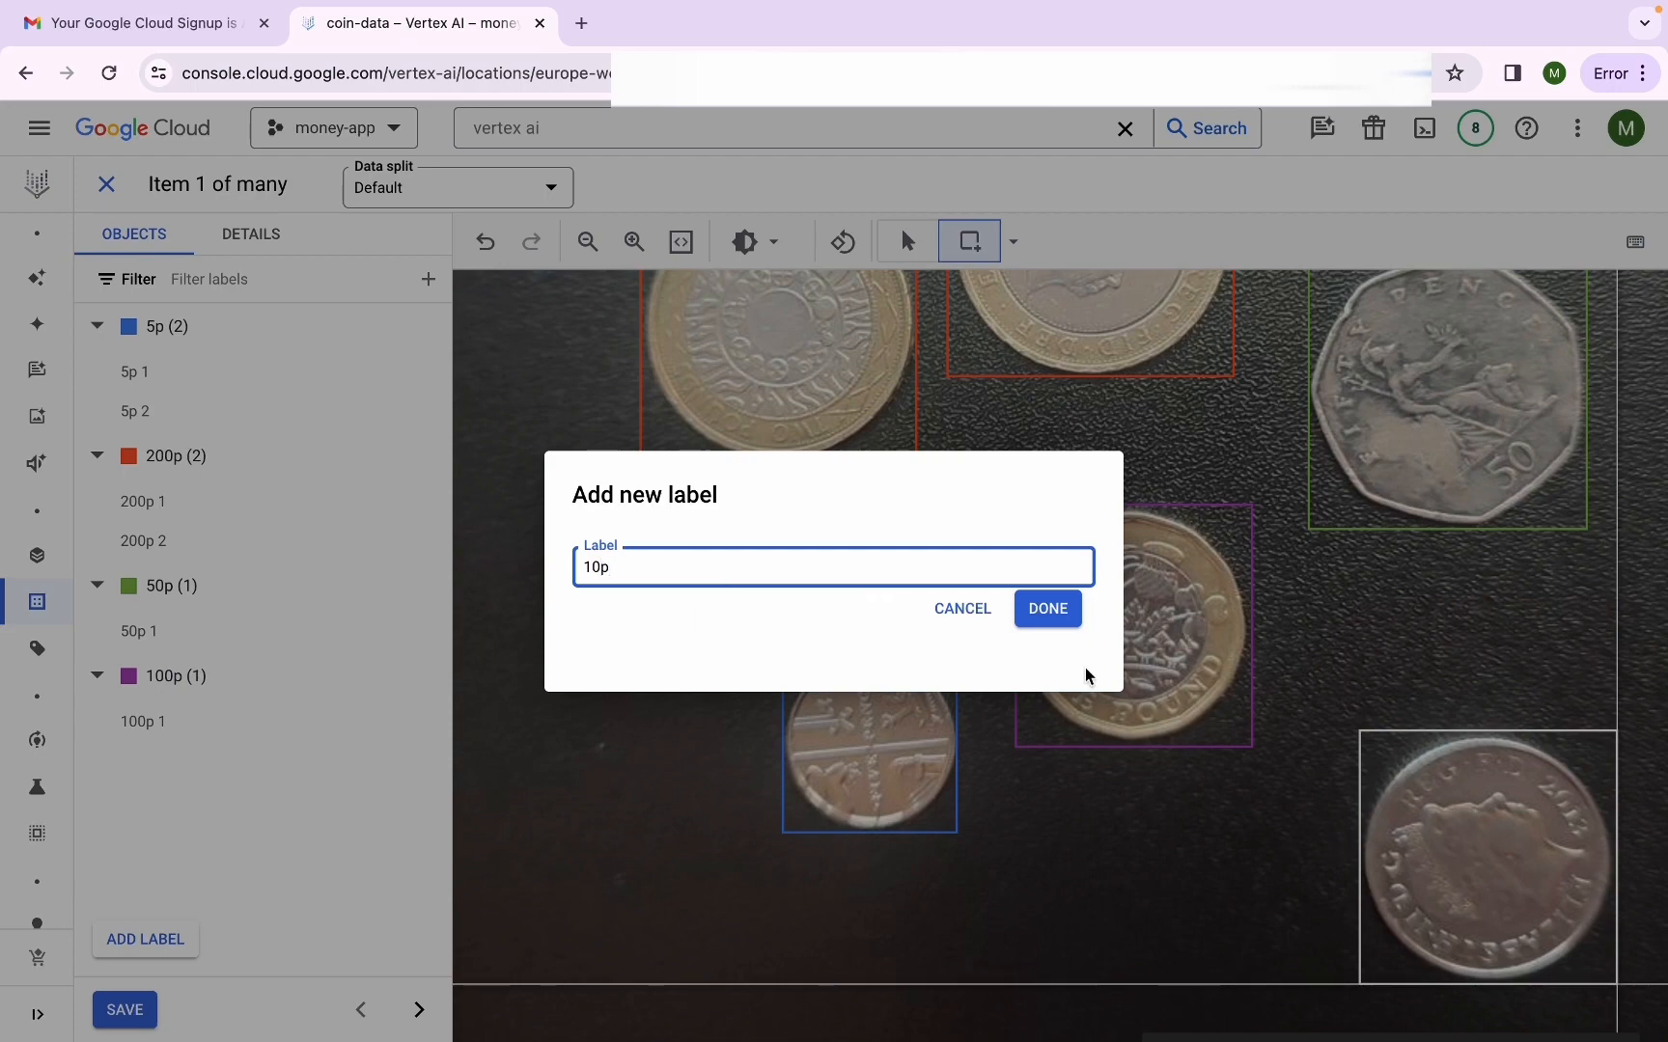
click(1043, 624)
Review the labelled bounding boxes on all coins with the whole photo in view
scroll(923, 627, down, 2)
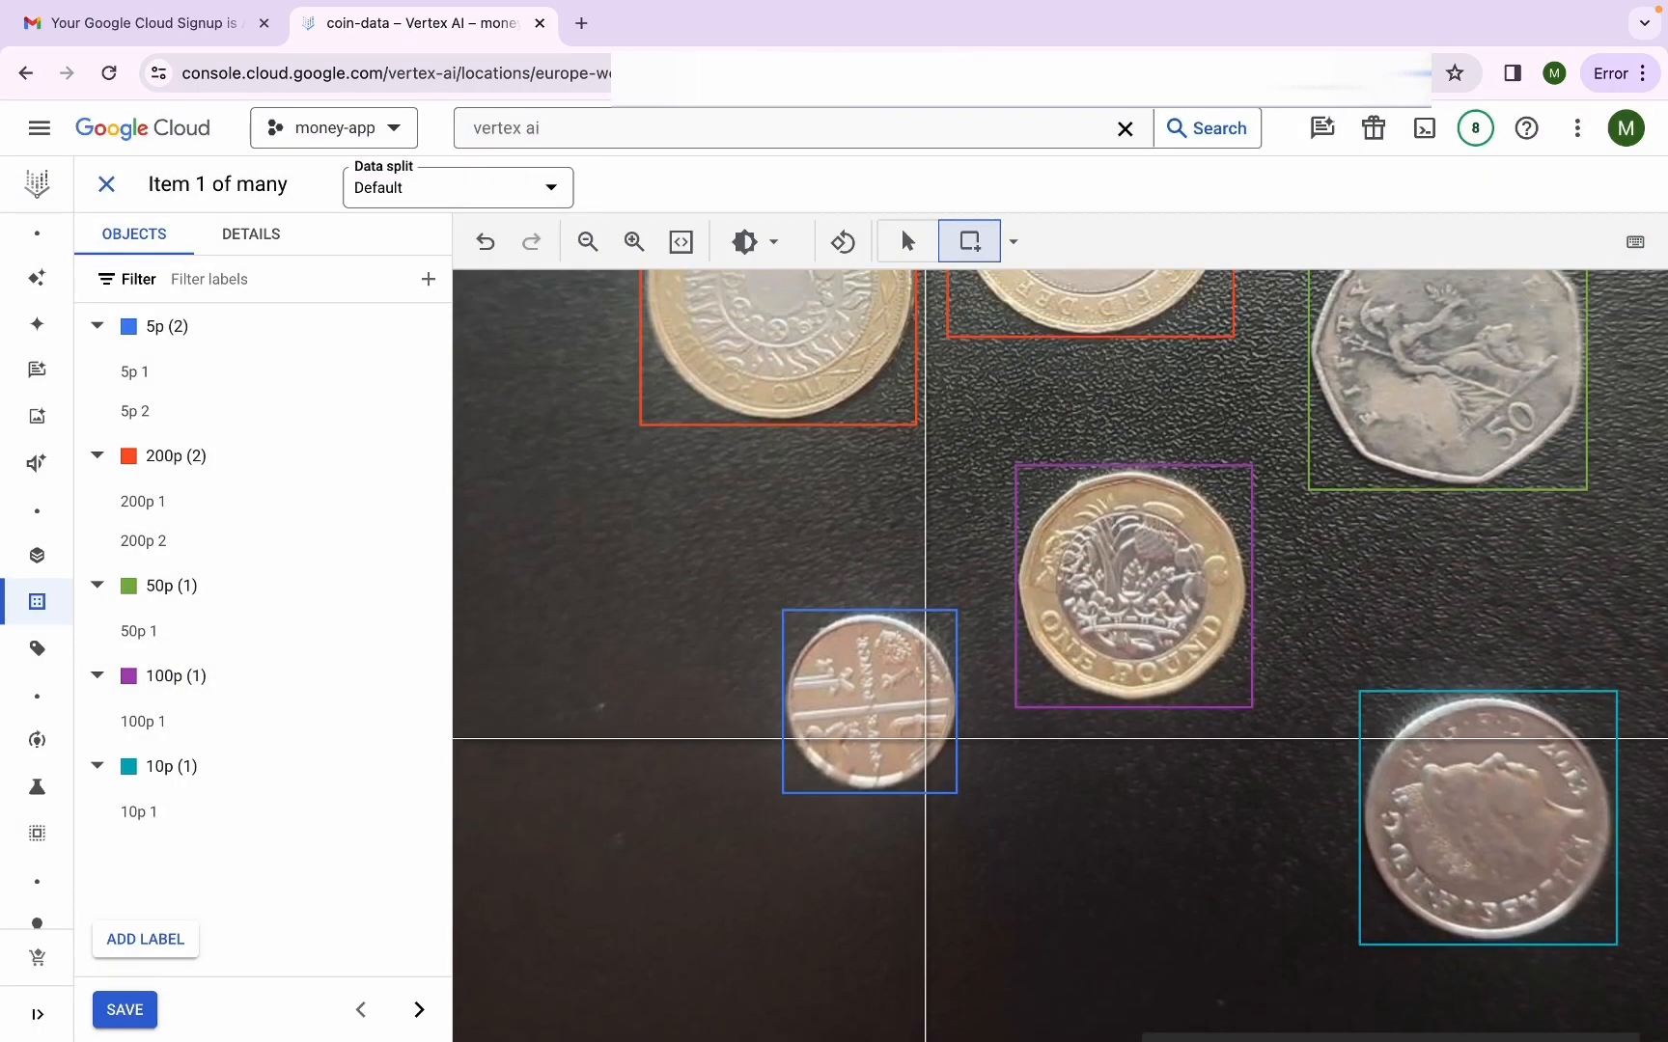
click(584, 253)
click(585, 244)
click(585, 243)
click(584, 243)
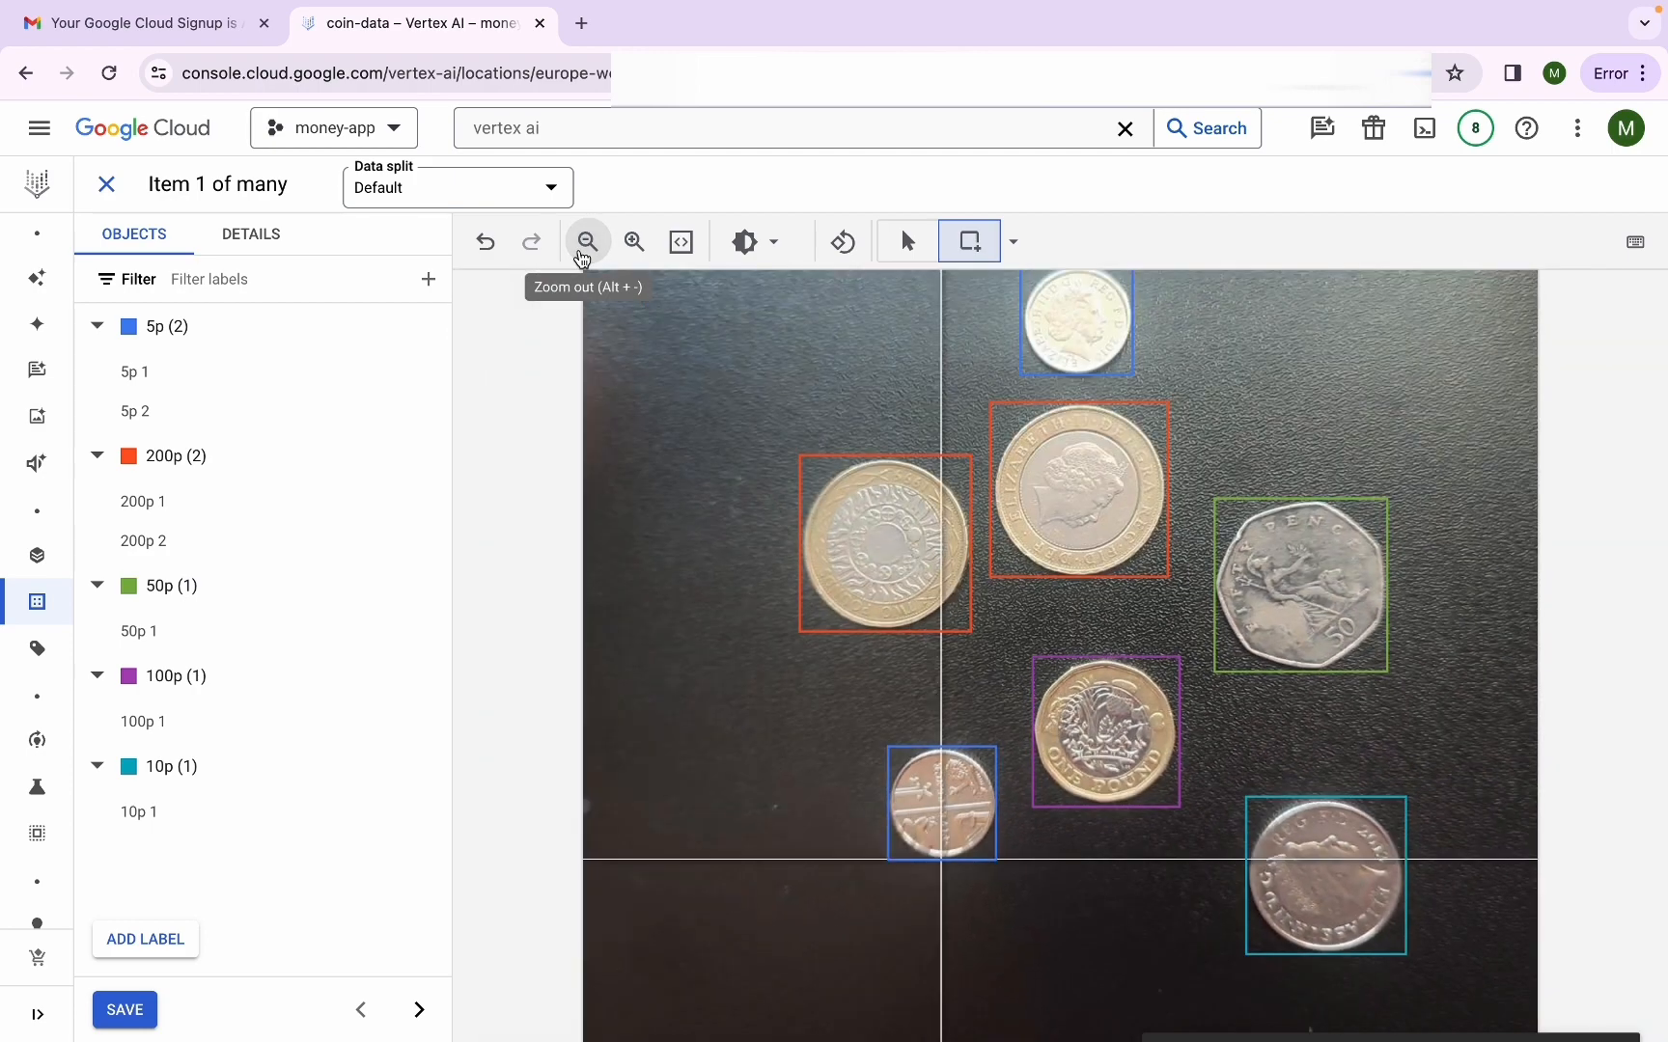
click(585, 243)
click(584, 251)
click(584, 251)
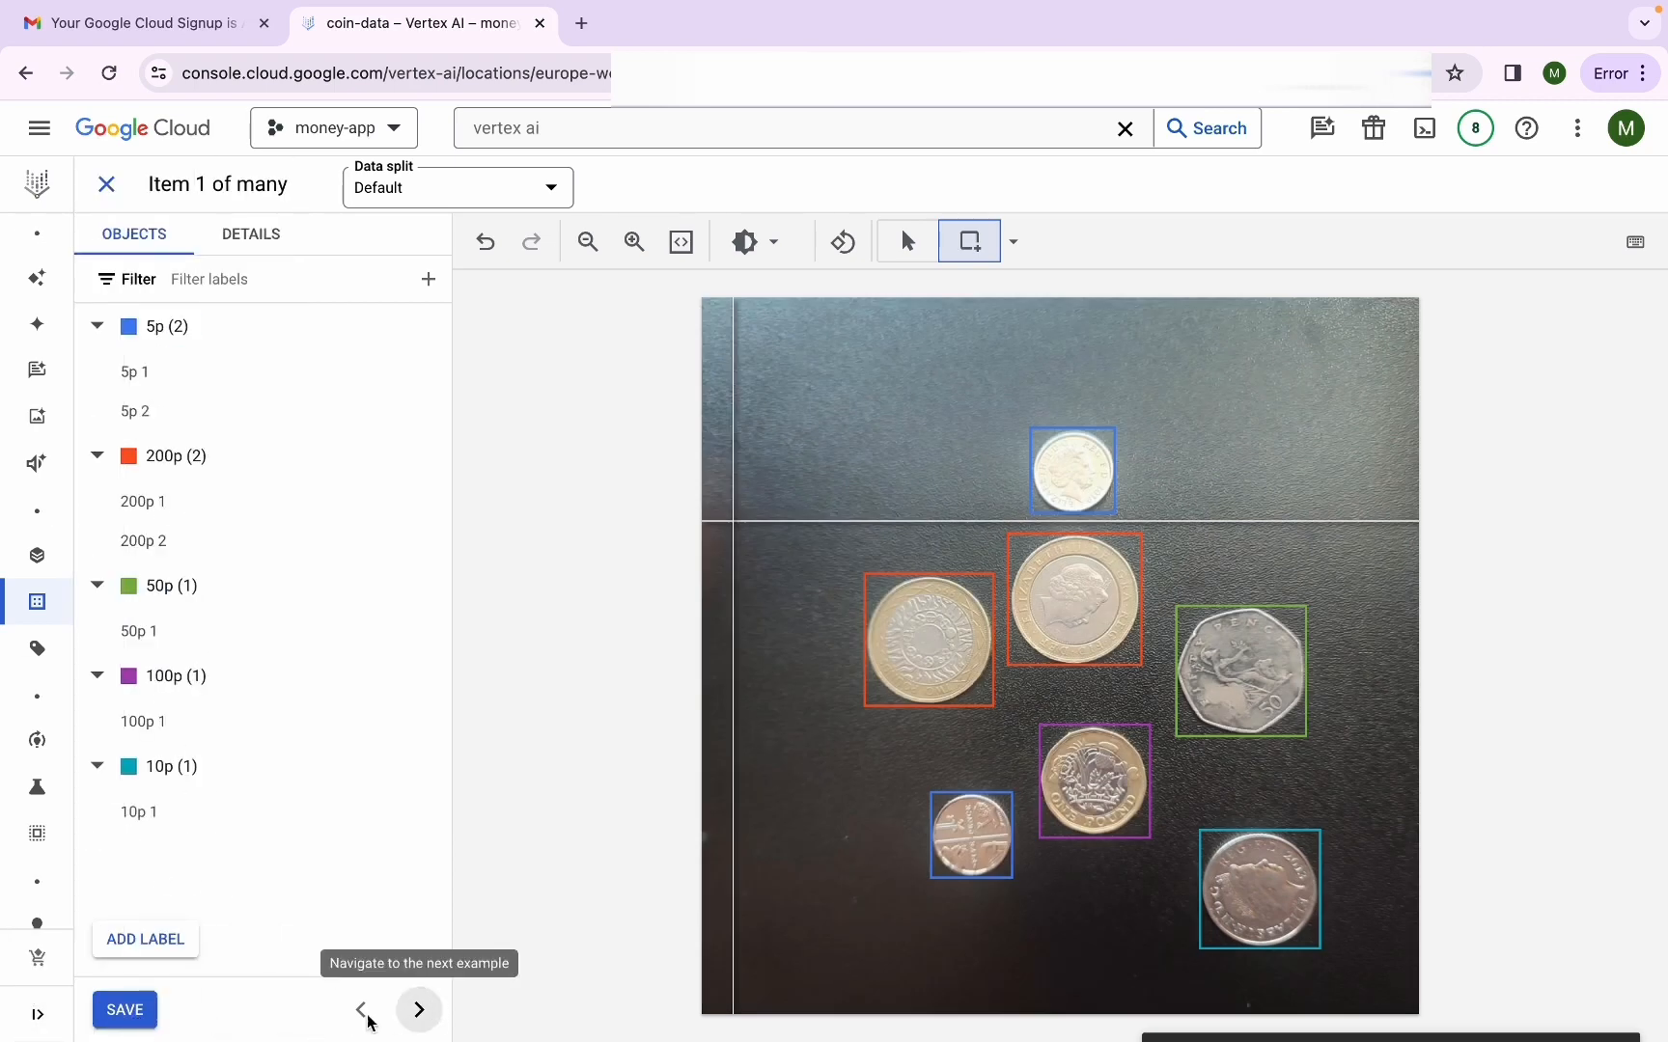
Save the bounding boxes on the first photo and return to the dataset's image overview
click(133, 1027)
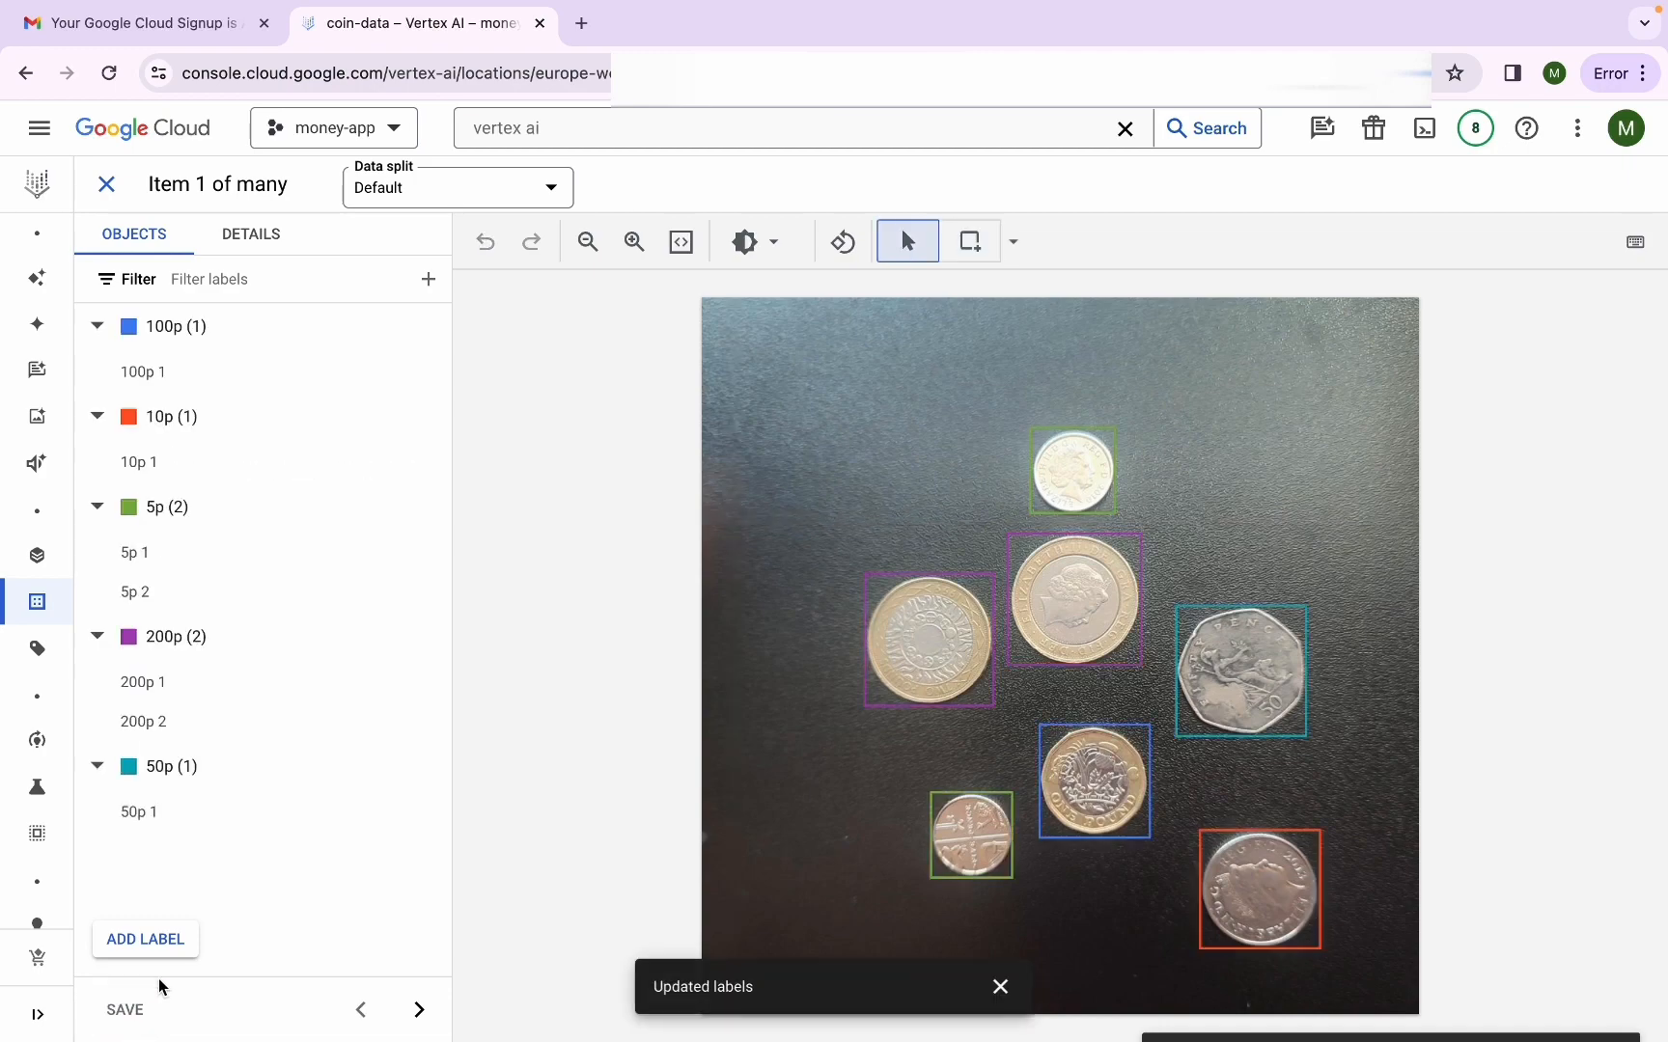
click(108, 194)
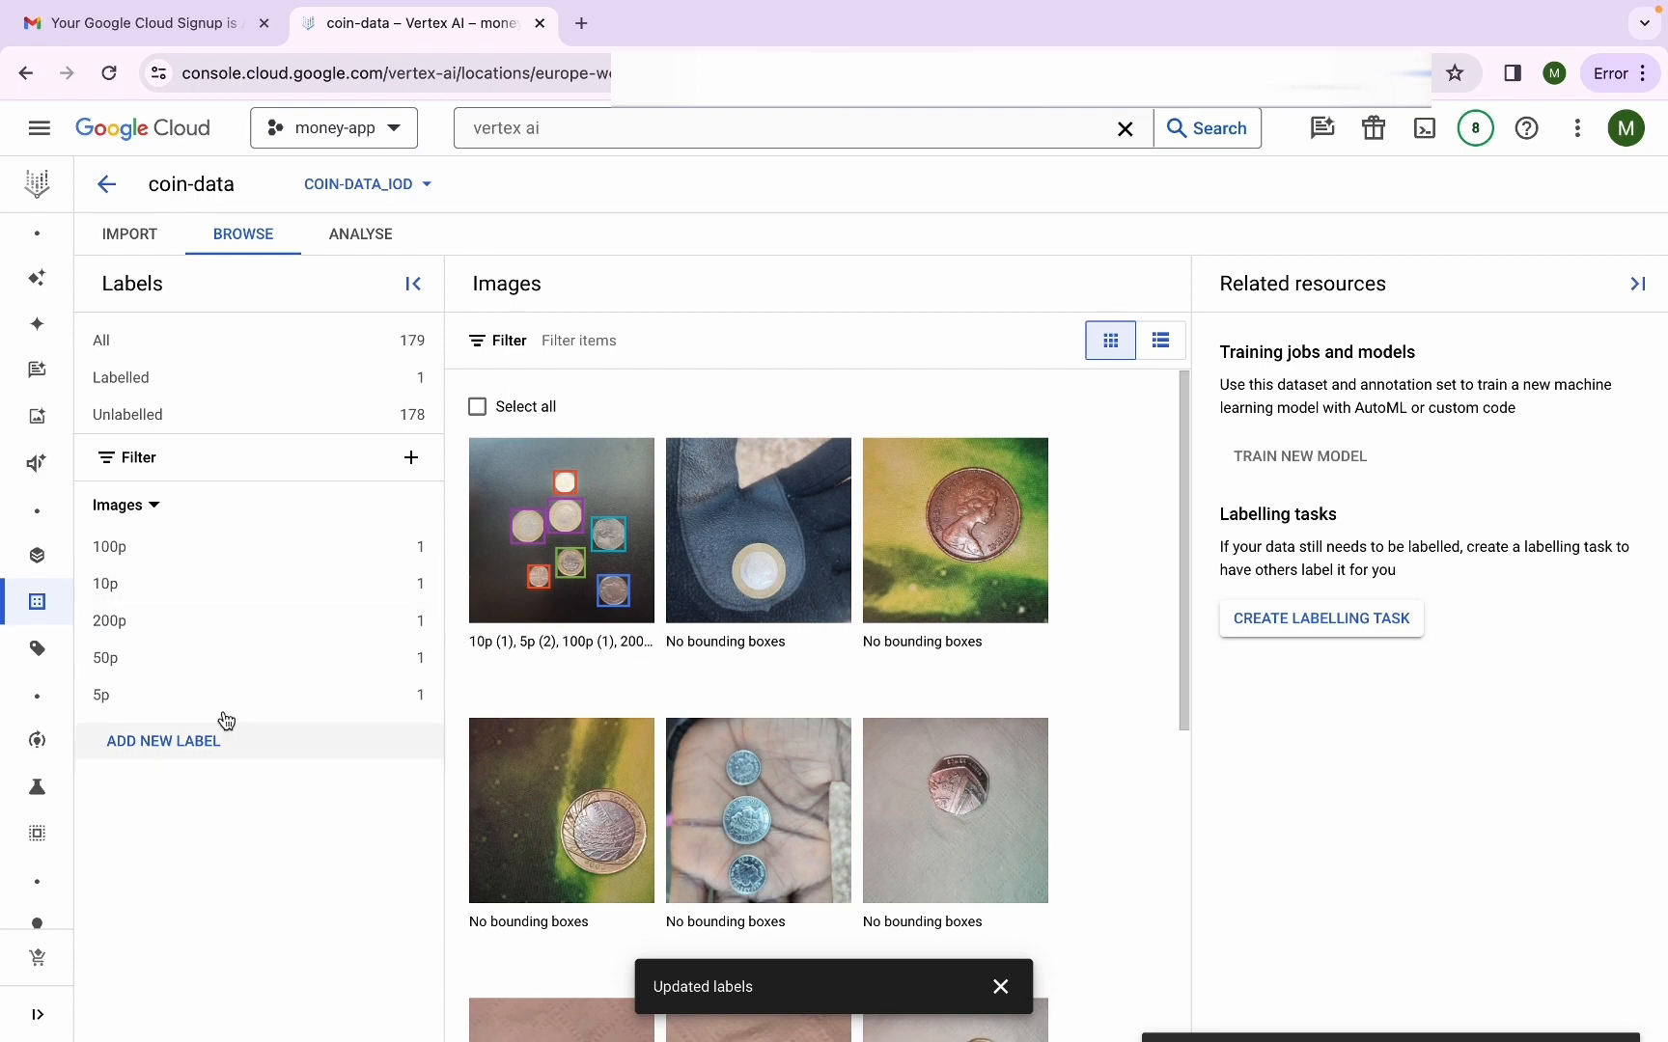
Add three new labels named 1p, 2p and 20p to the dataset
click(148, 750)
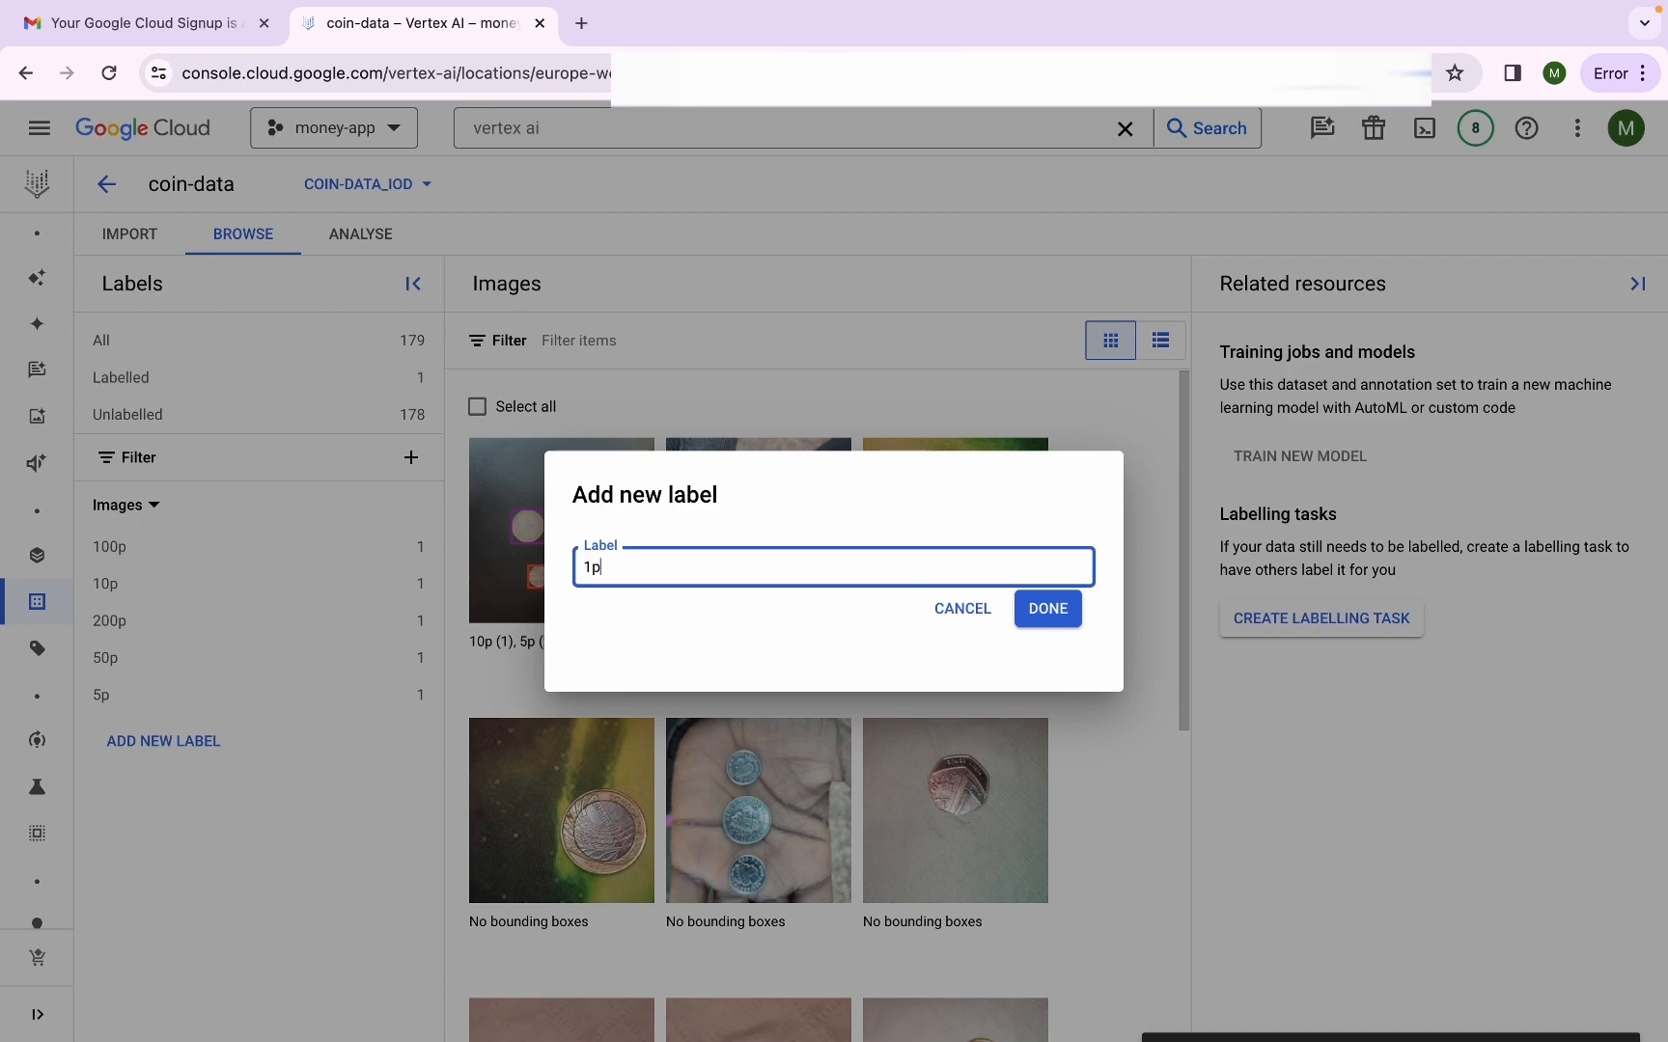
key(Return)
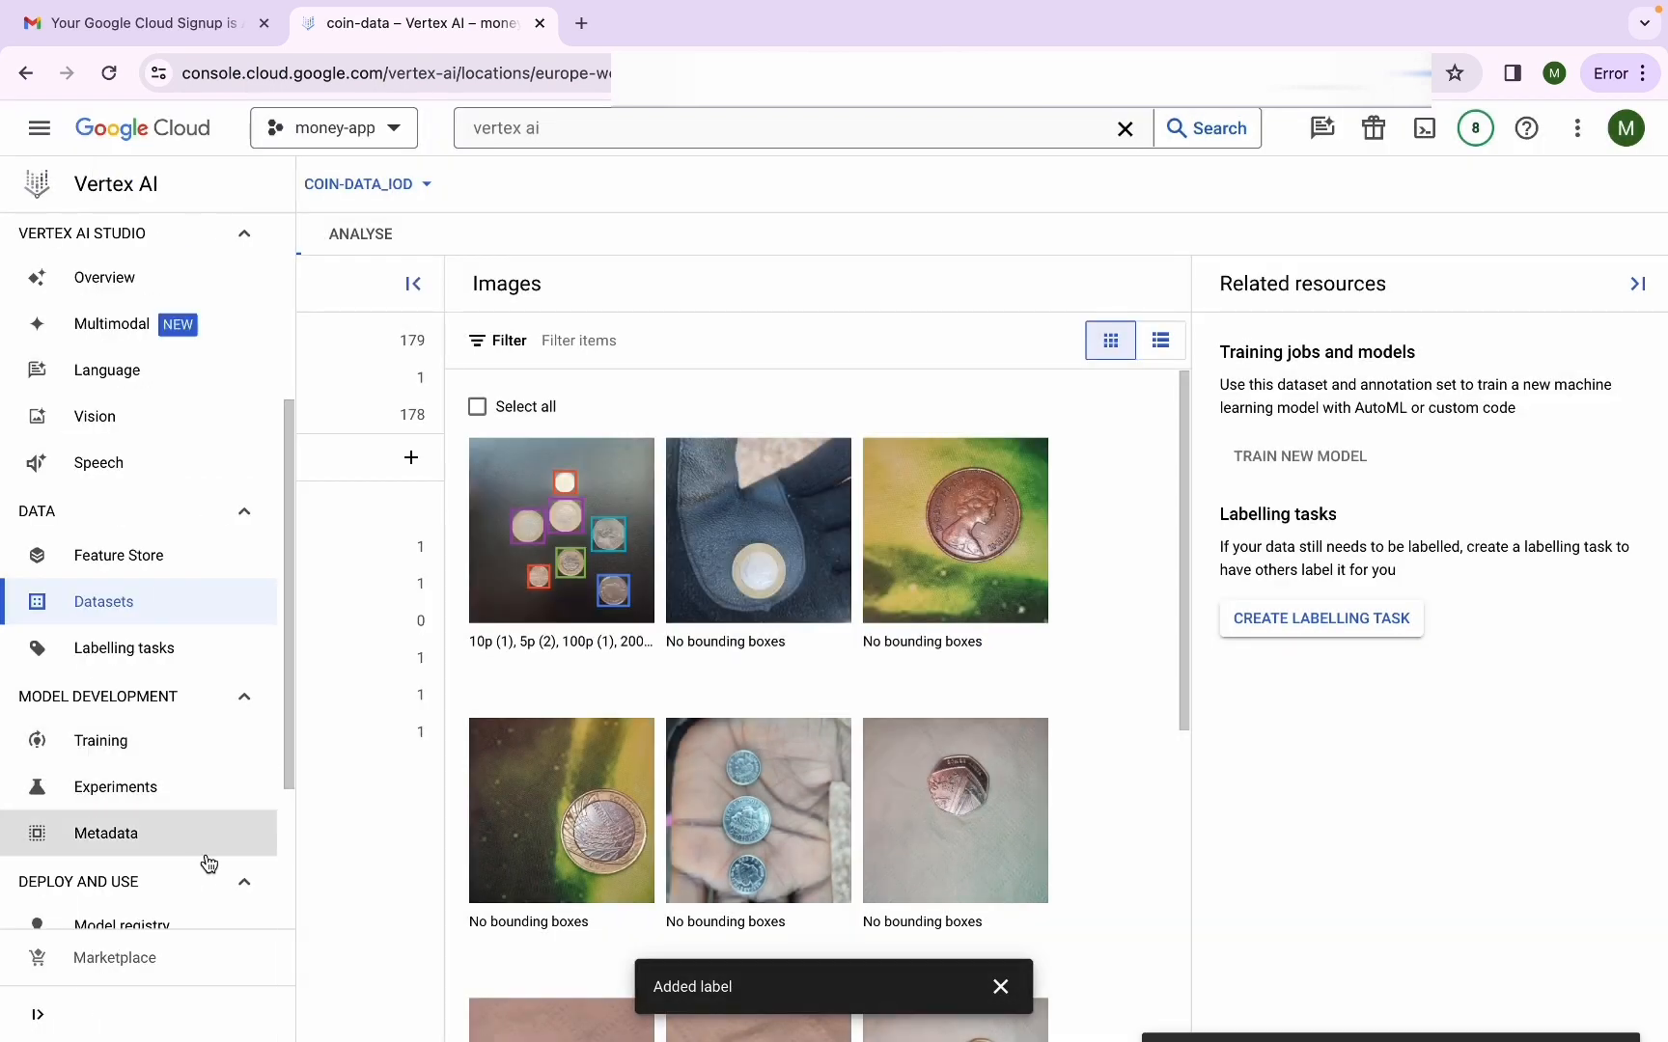
click(221, 784)
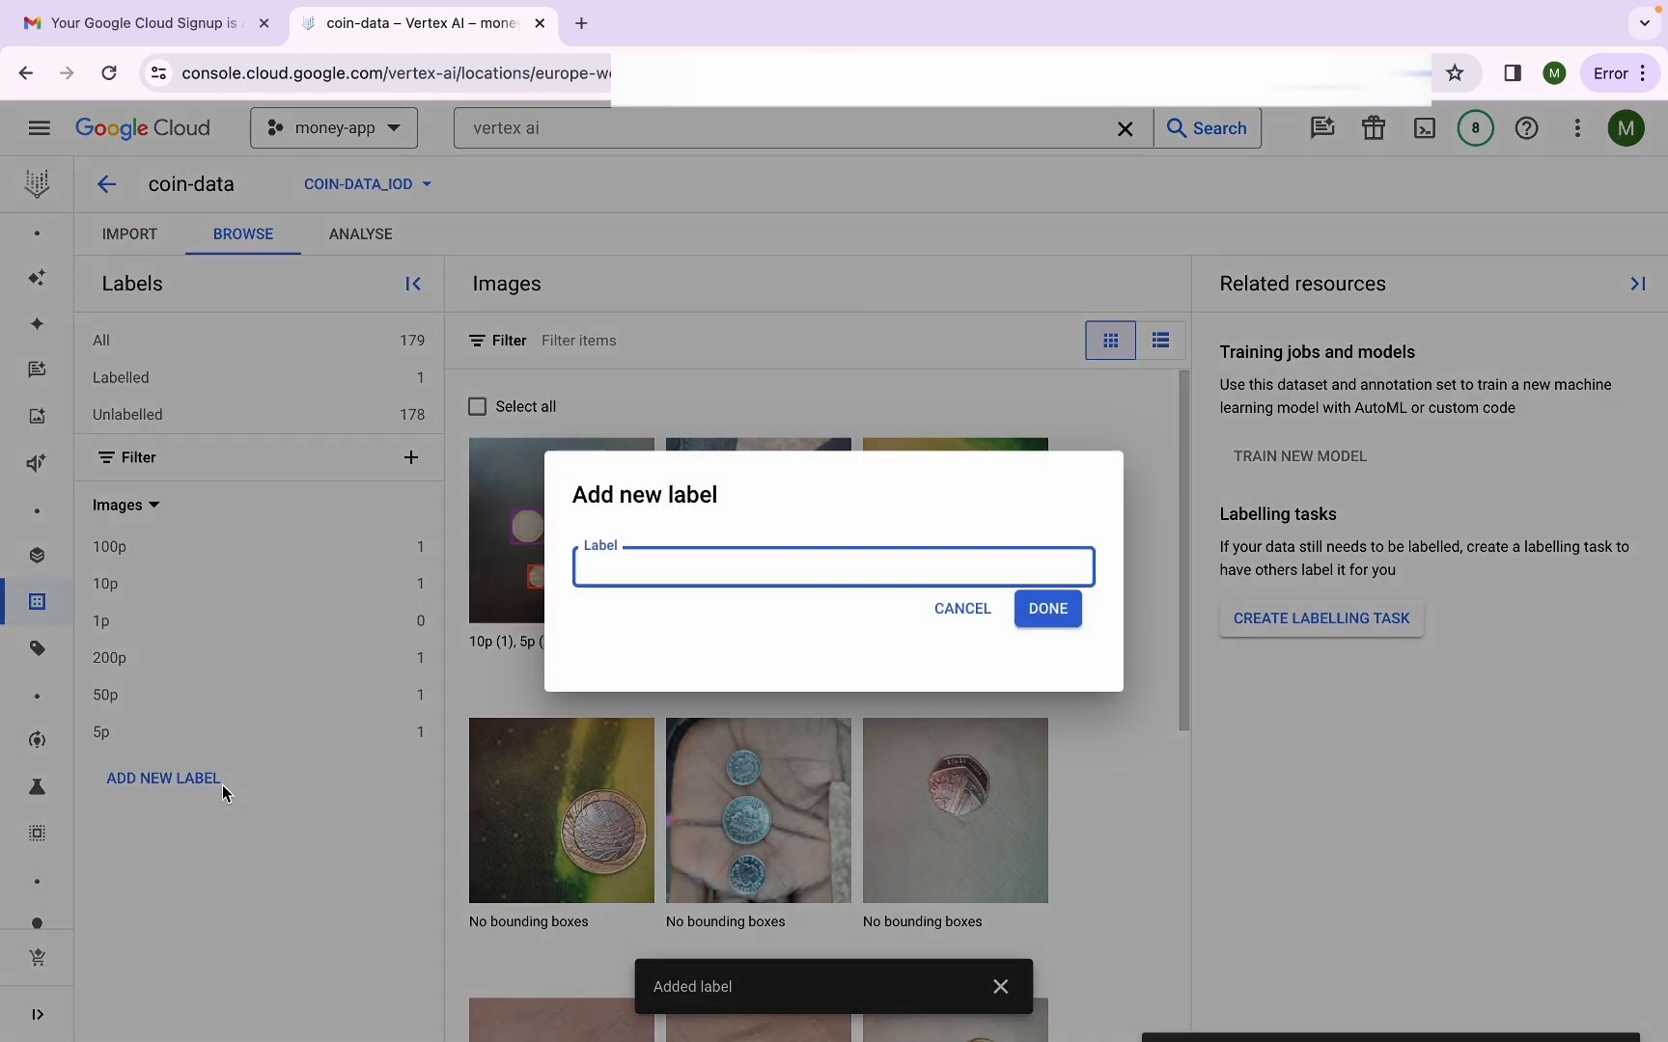
key(Return)
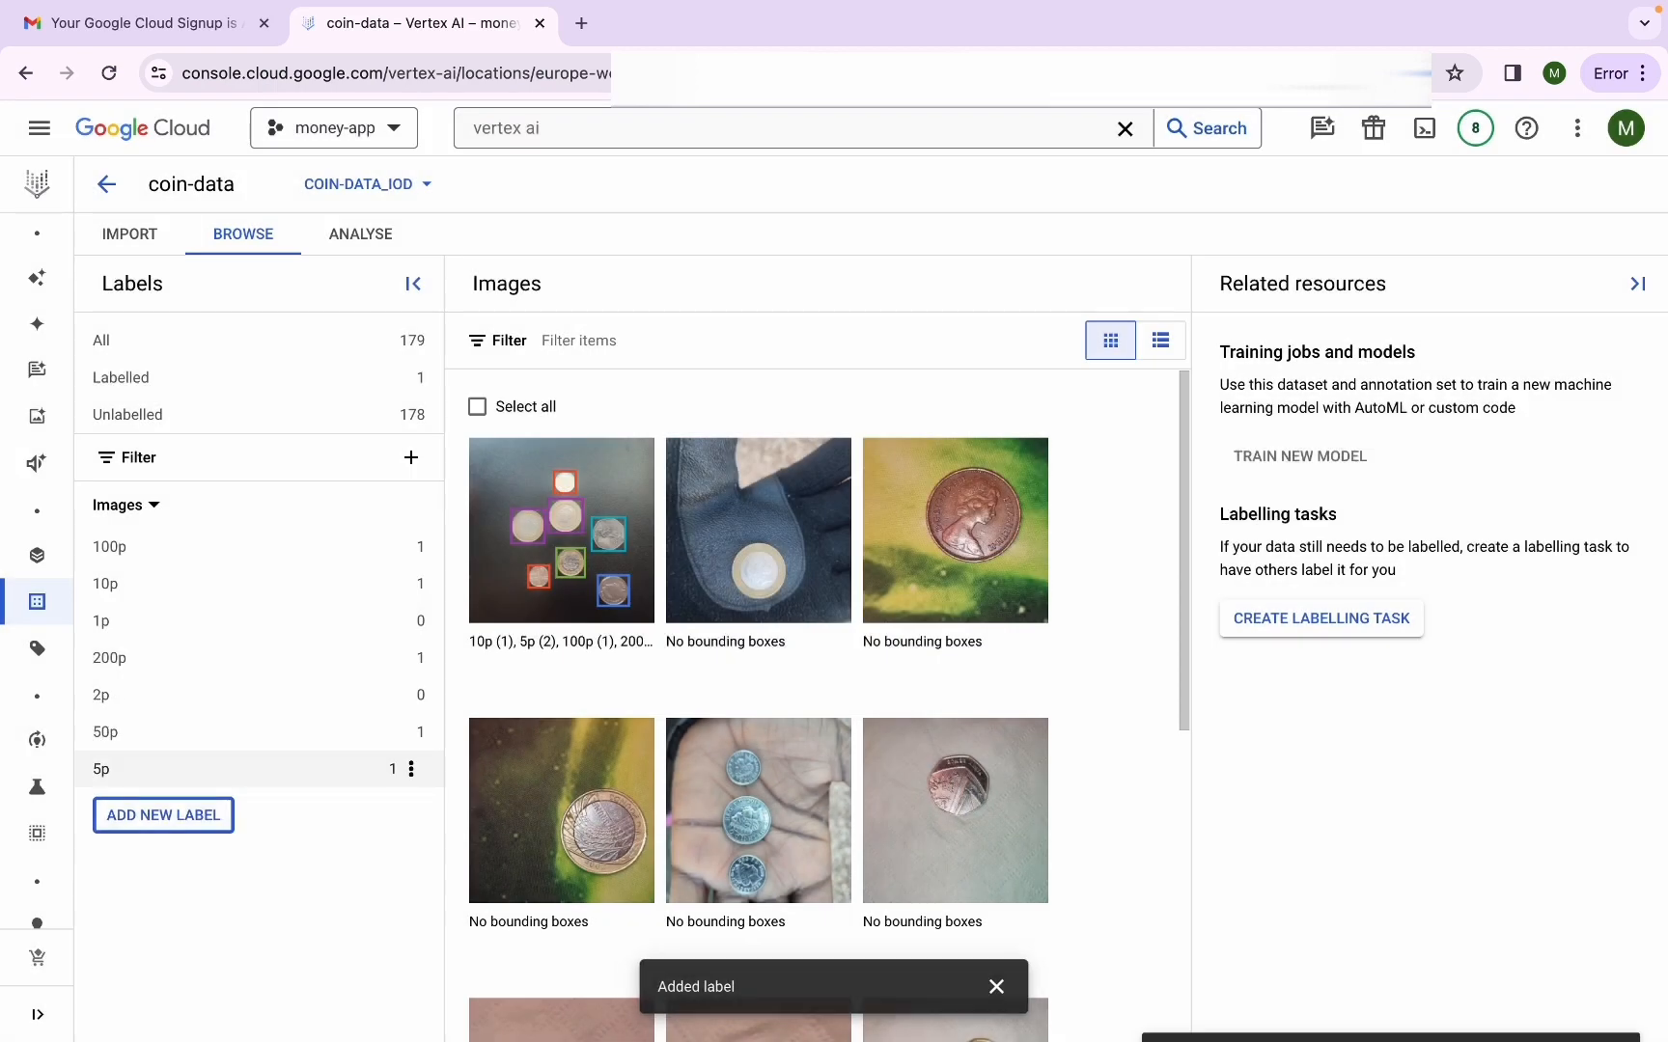
click(178, 819)
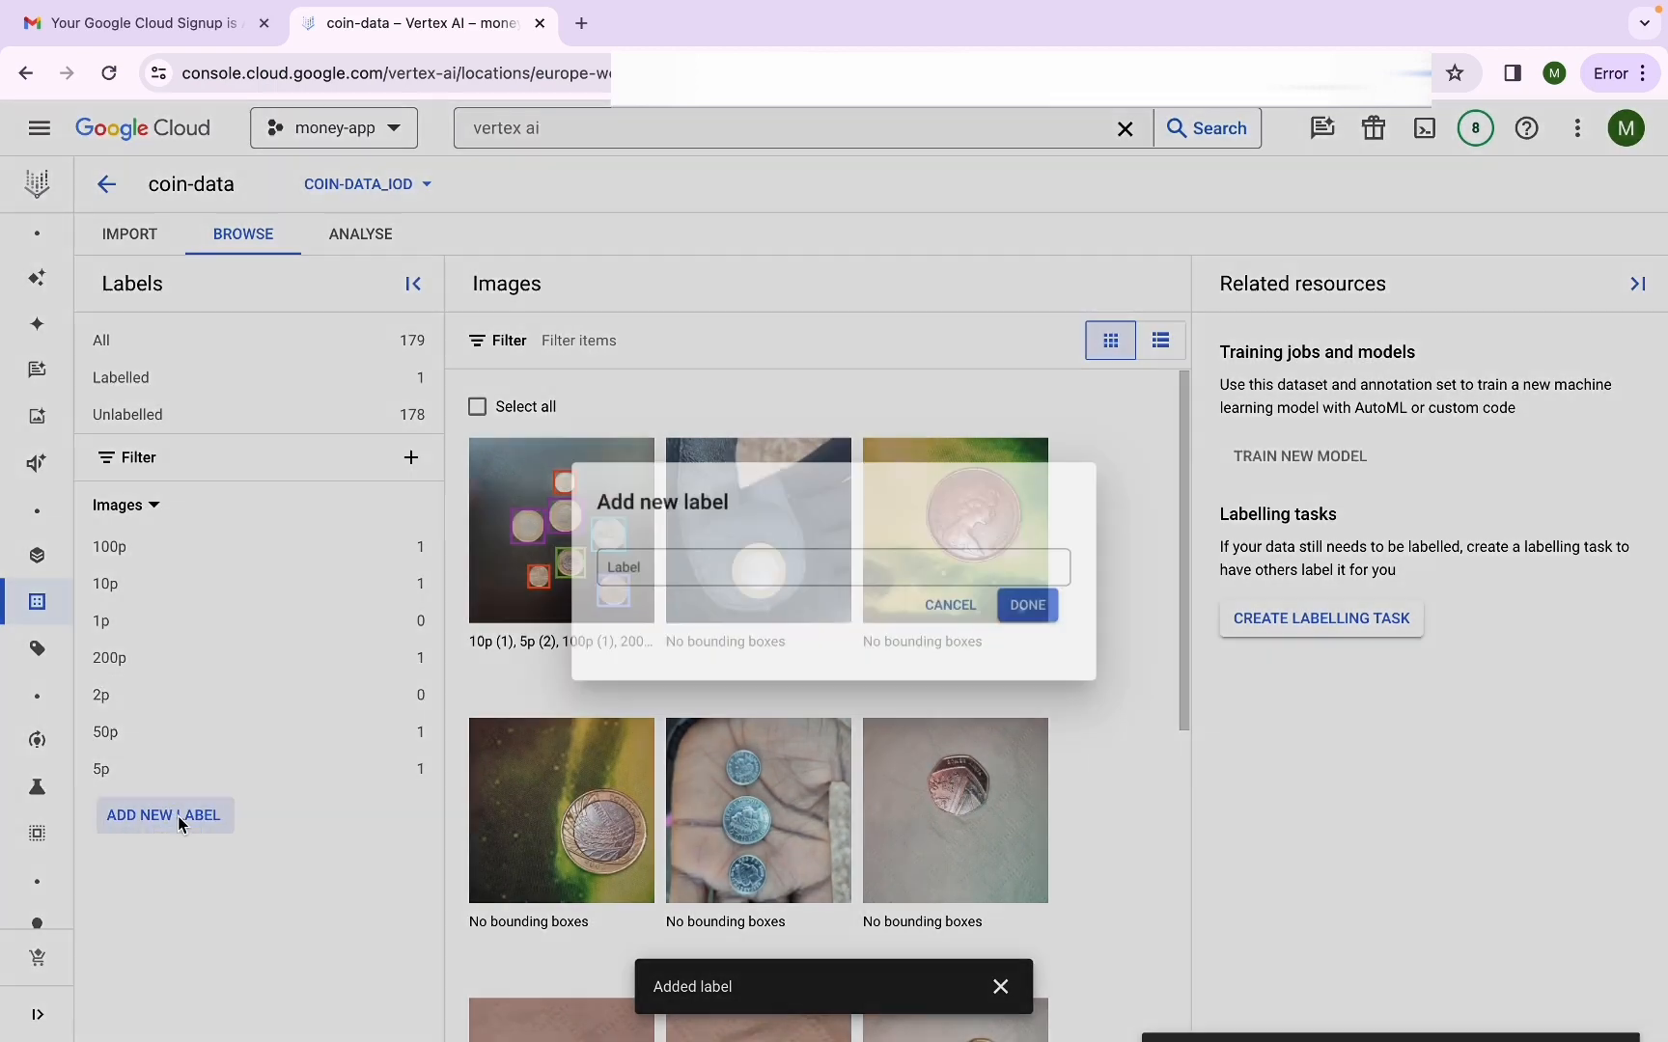
text(20)
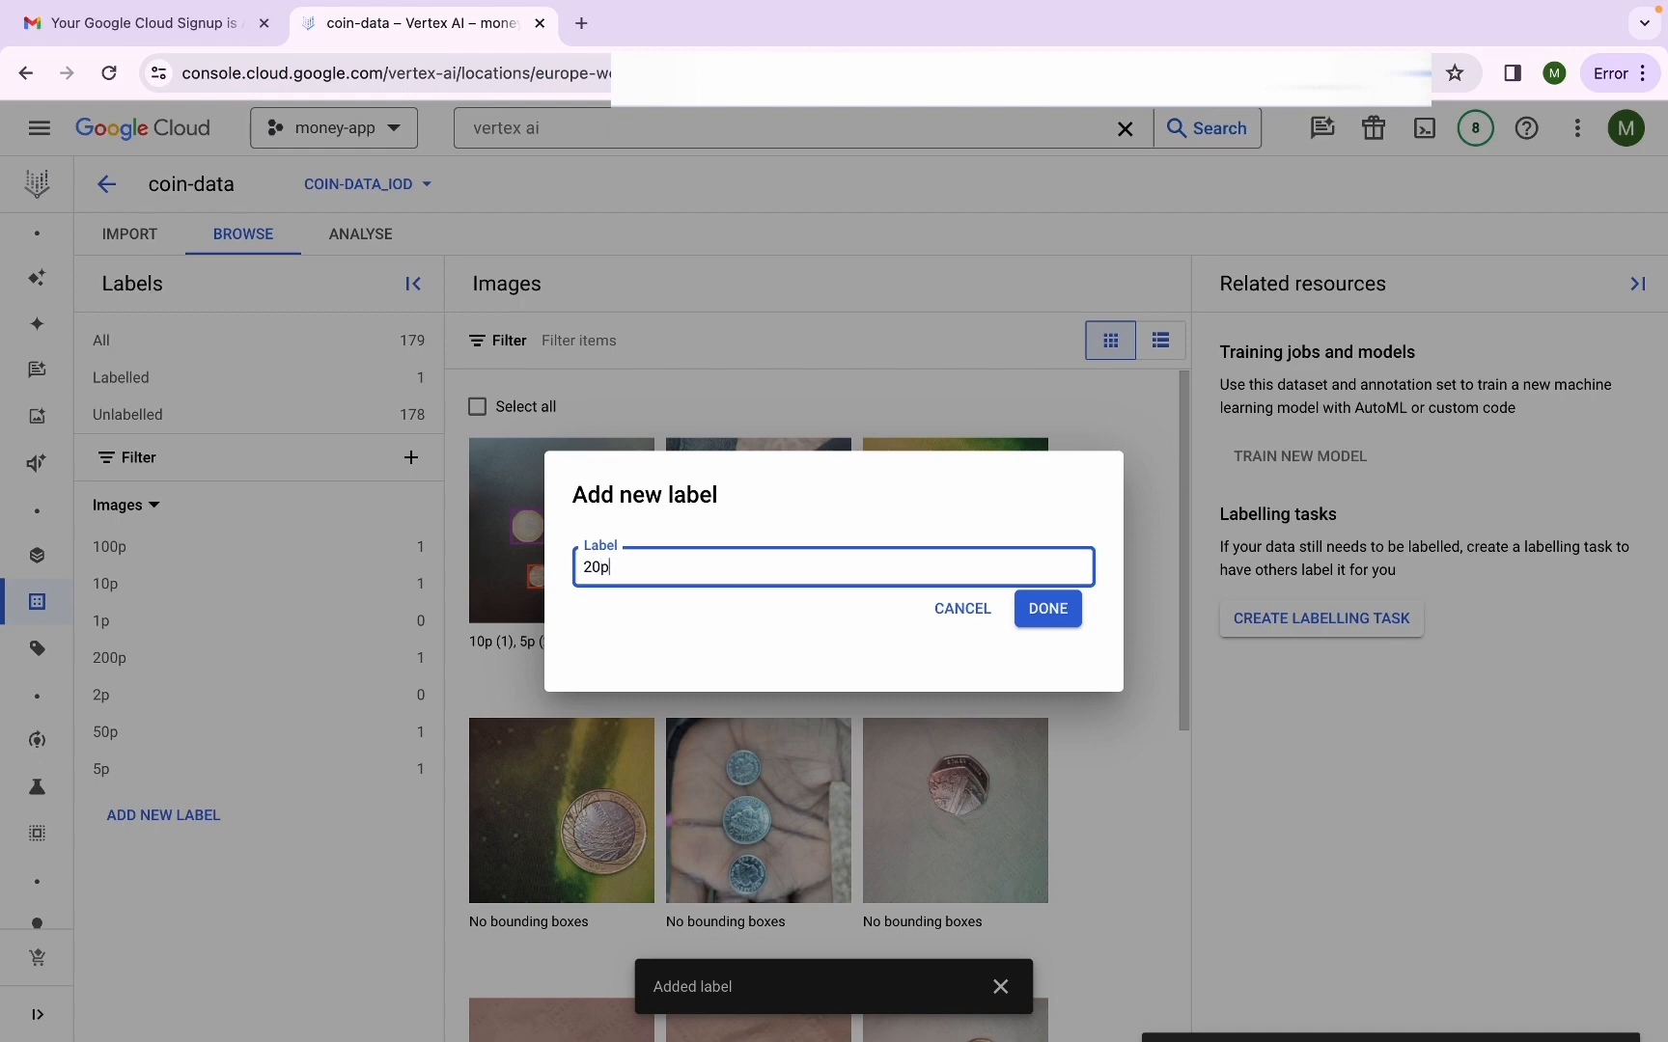
text(p)
key(Return)
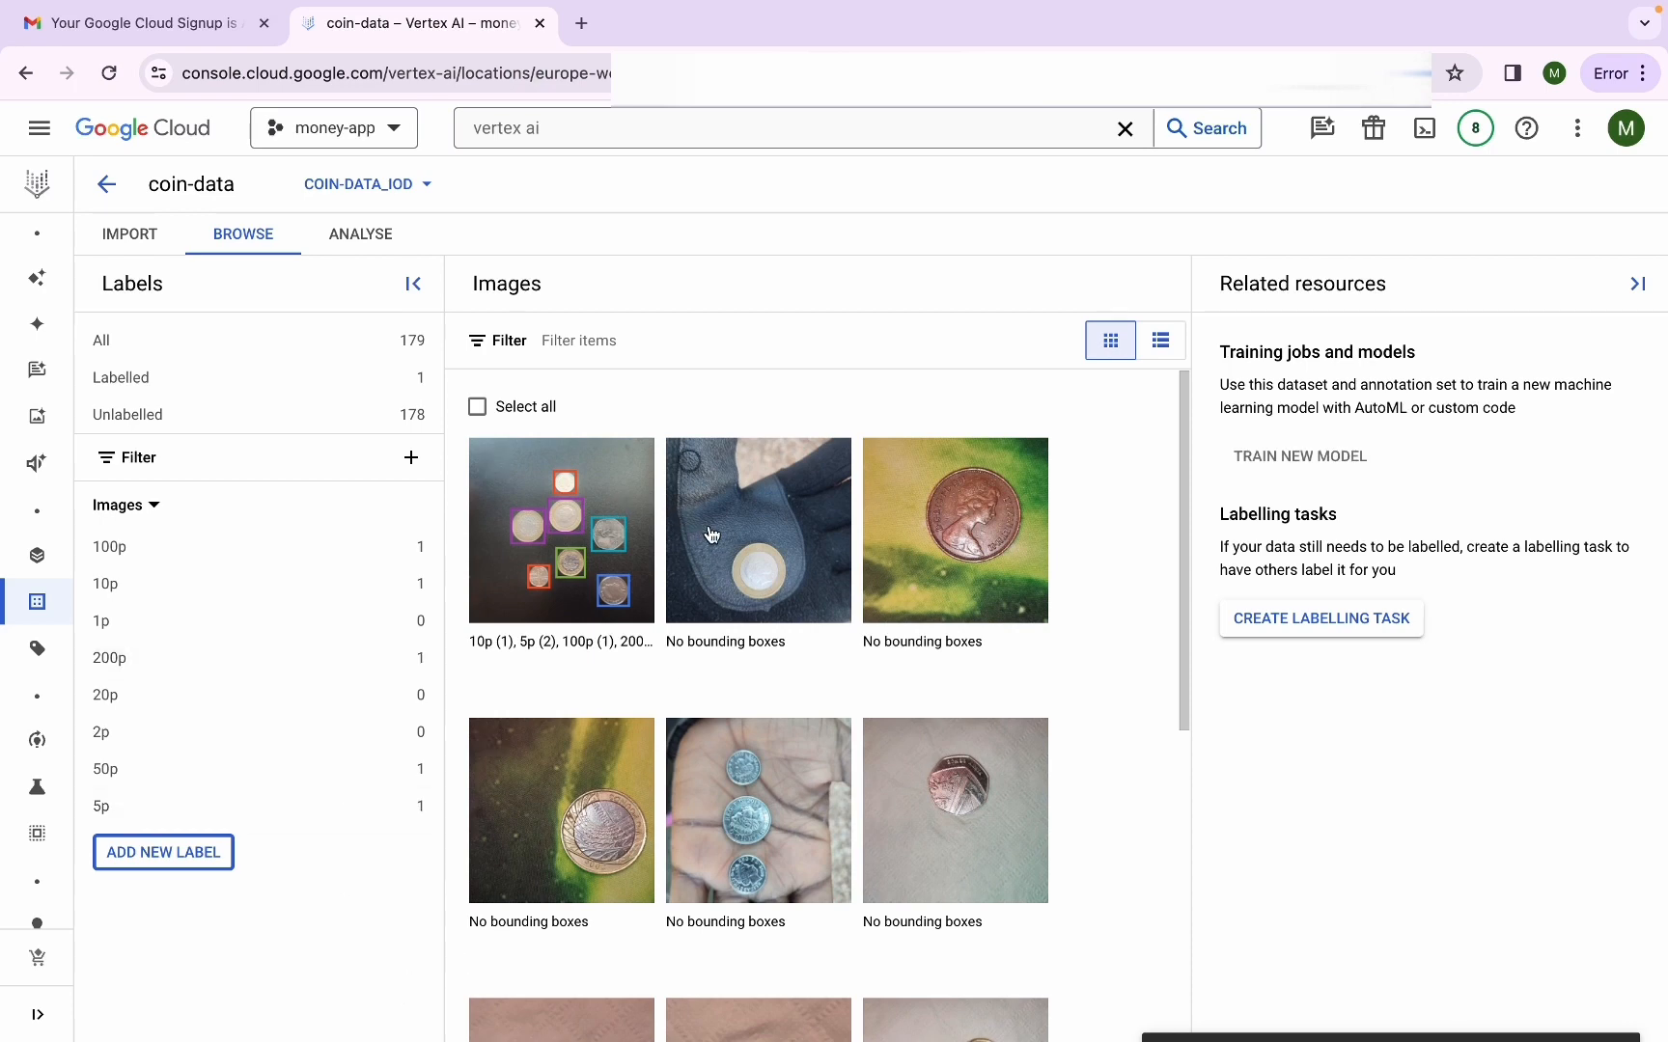
Filter the dataset to its unlabelled images and increase the number of items shown per page
click(232, 393)
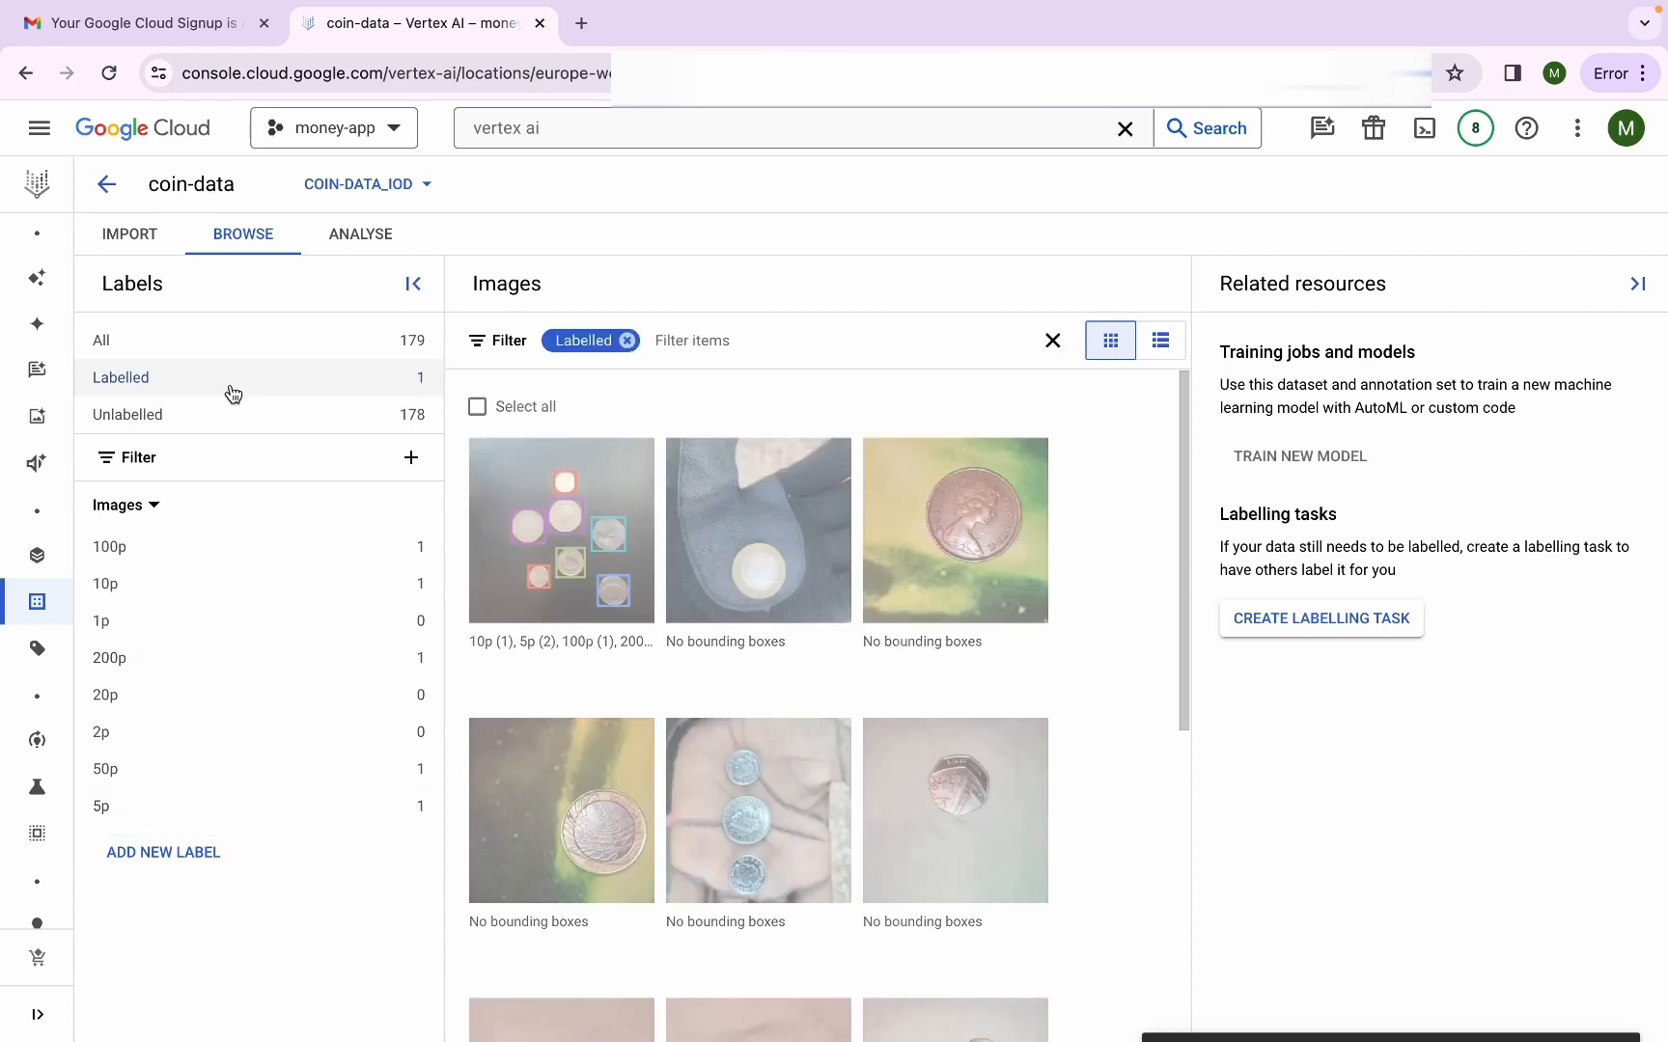
click(232, 423)
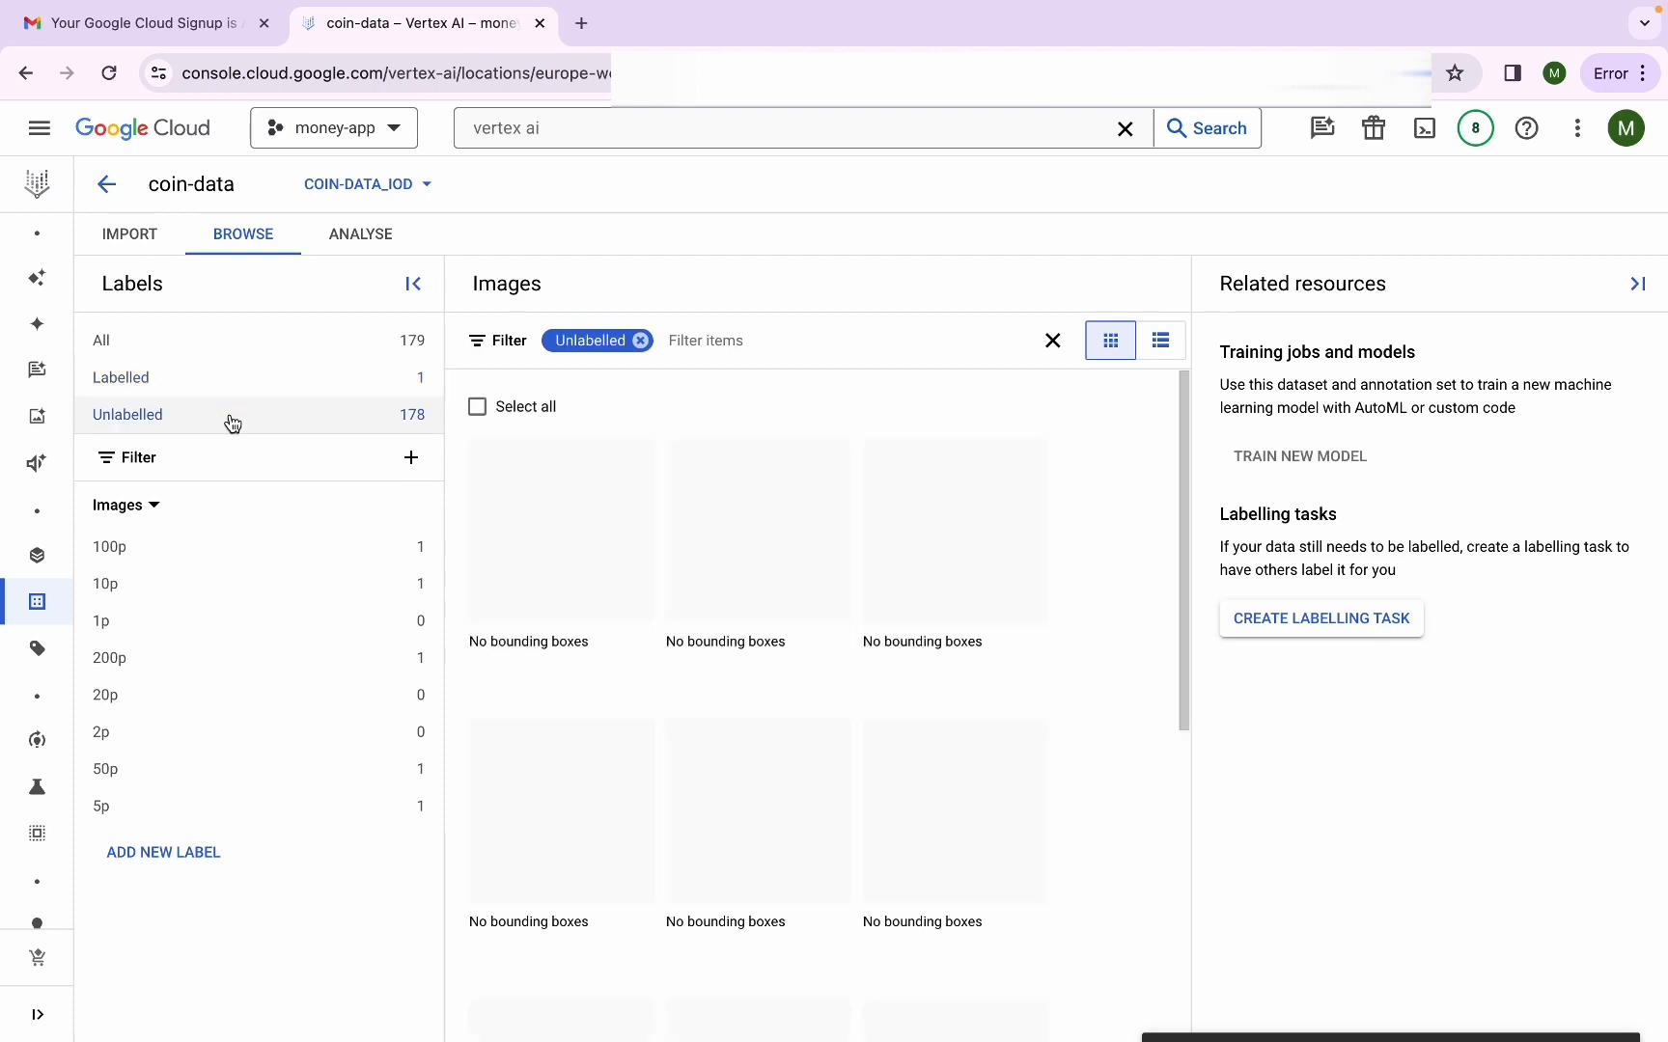
scroll(1107, 641, down, 1)
scroll(1105, 634, down, 5)
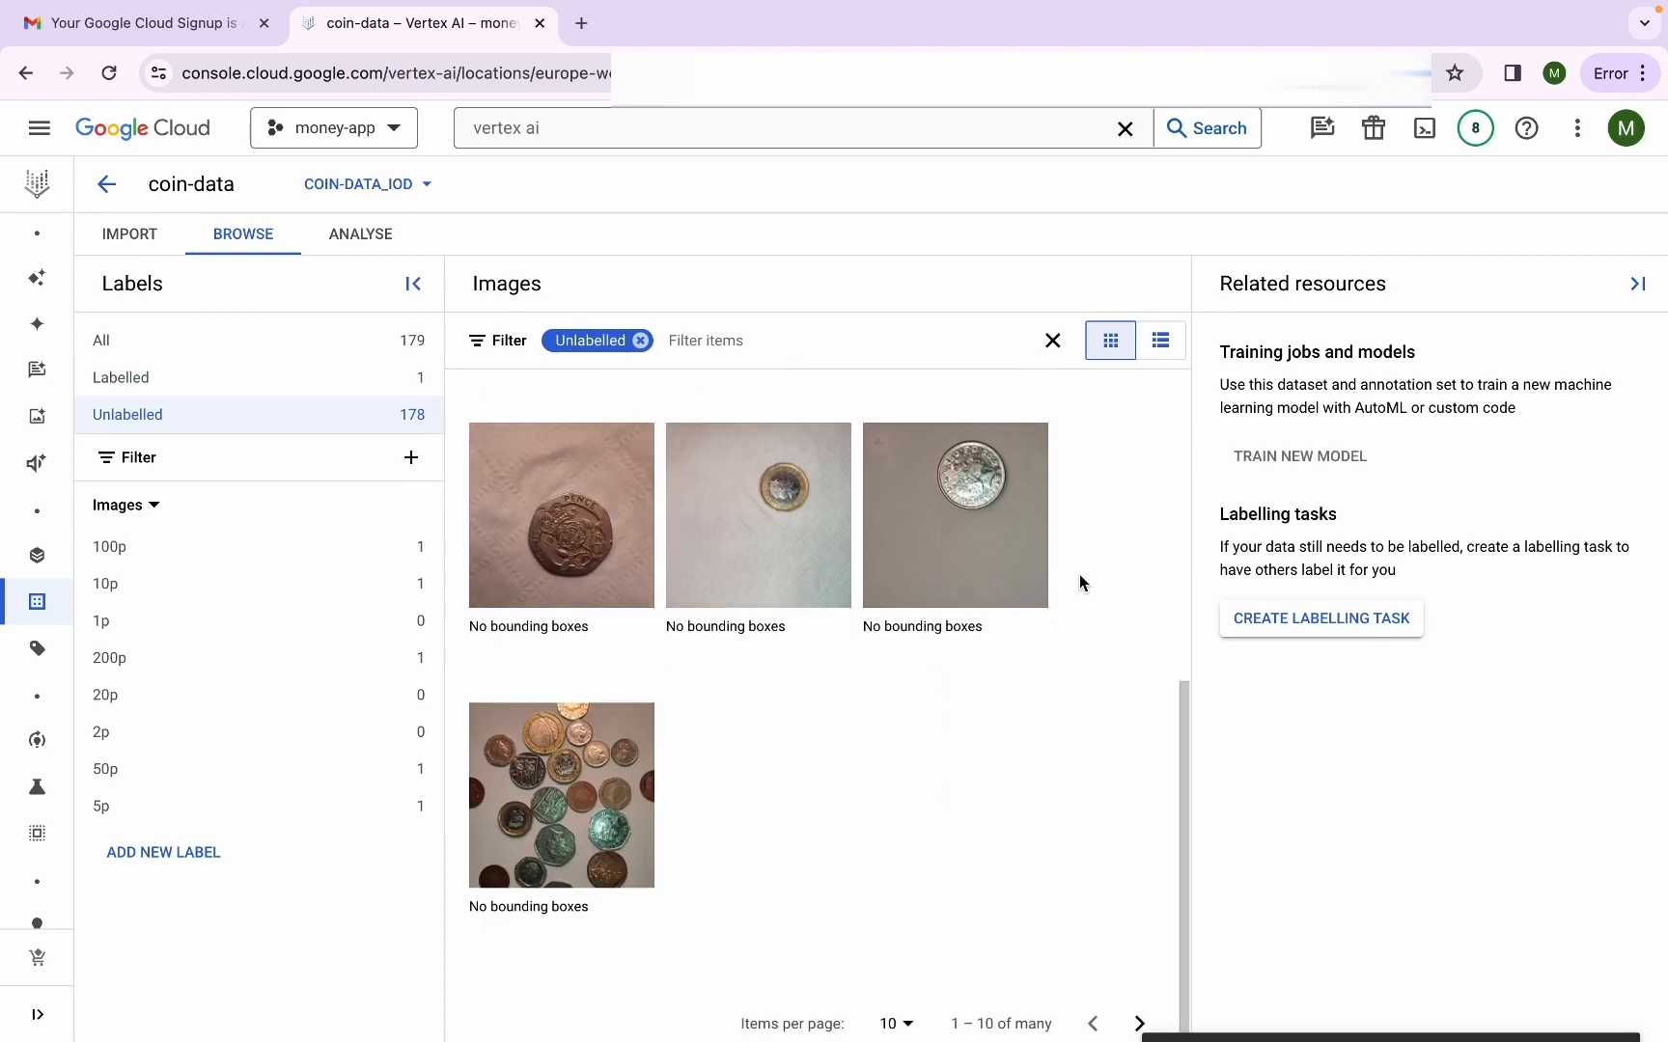
click(888, 1023)
click(893, 997)
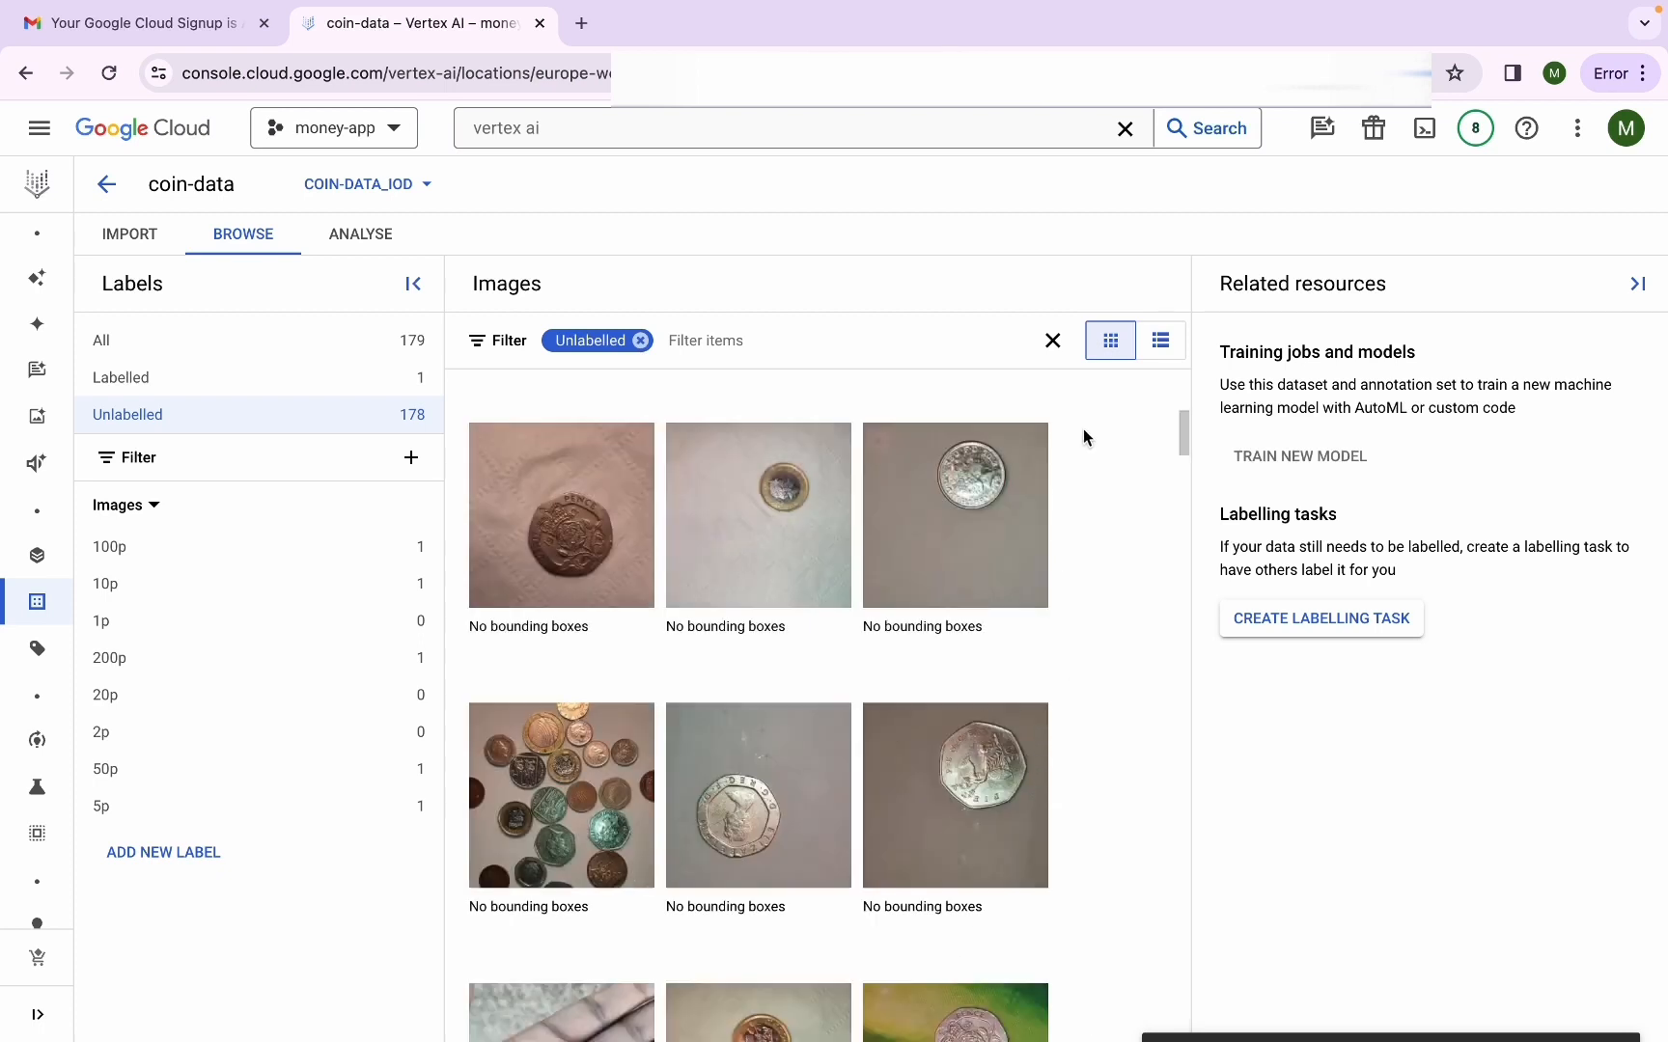
Browse the unlabelled photos and collapse the related resources to widen the image grid
drag(1183, 432, 1203, 656)
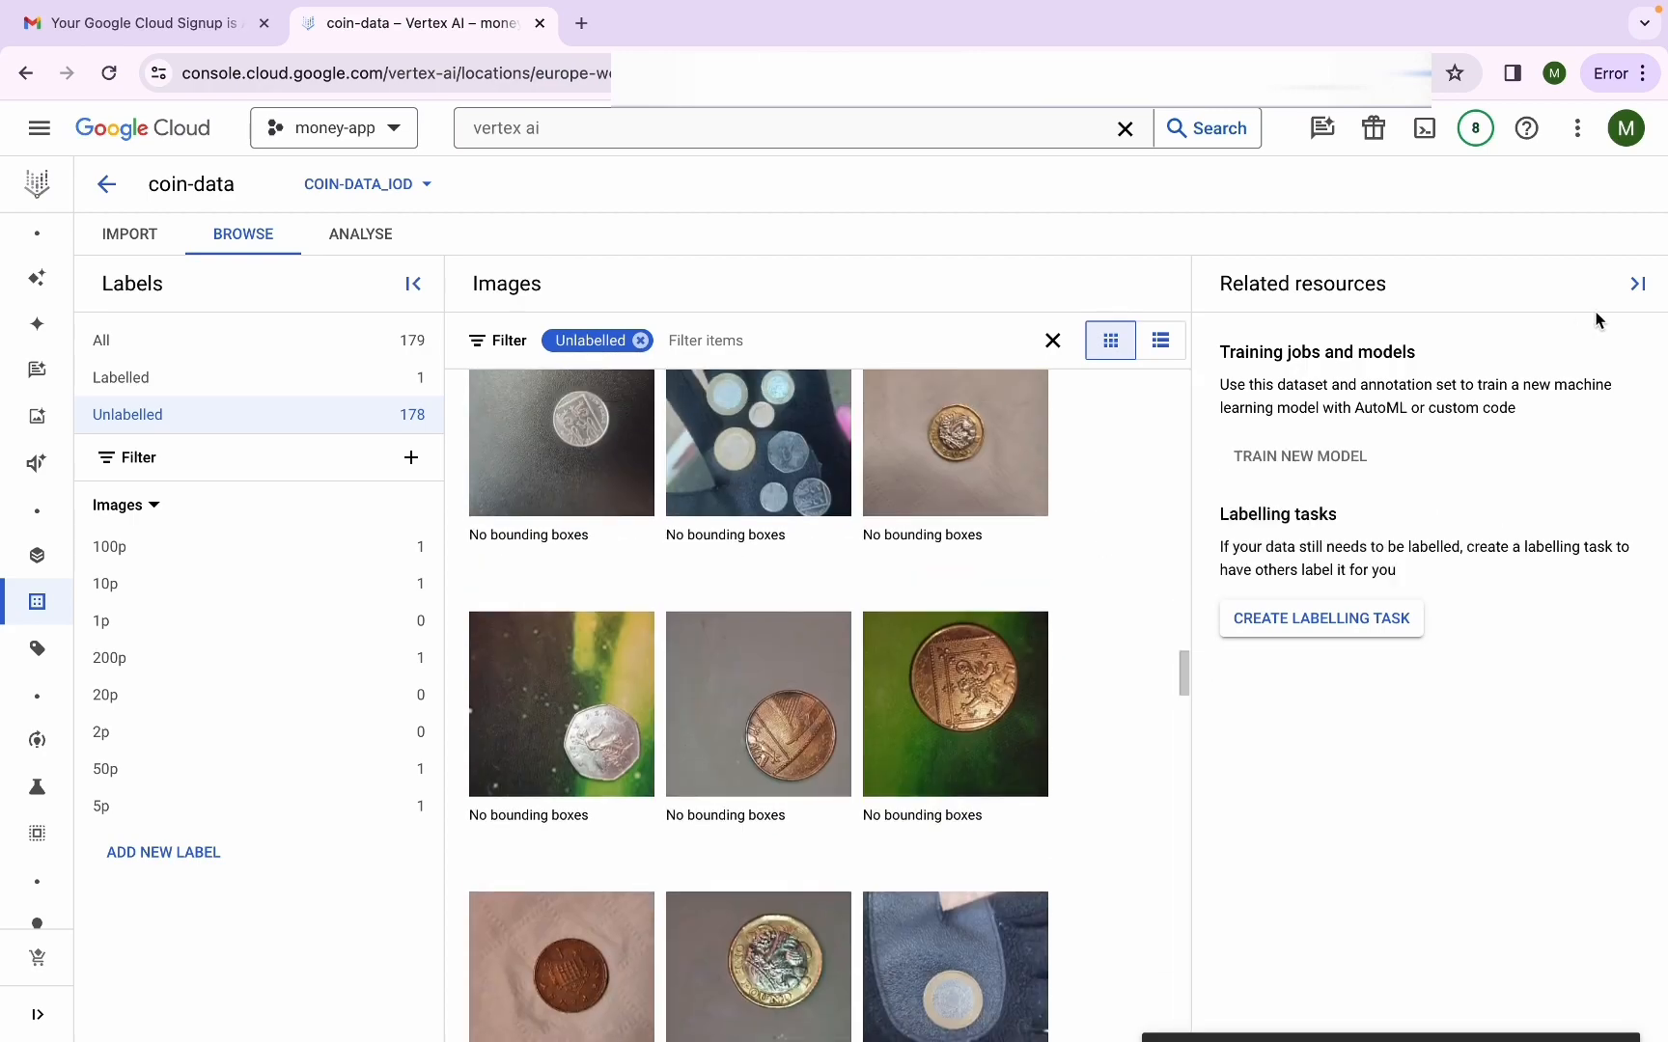
click(1634, 298)
scroll(1008, 561, down, 2)
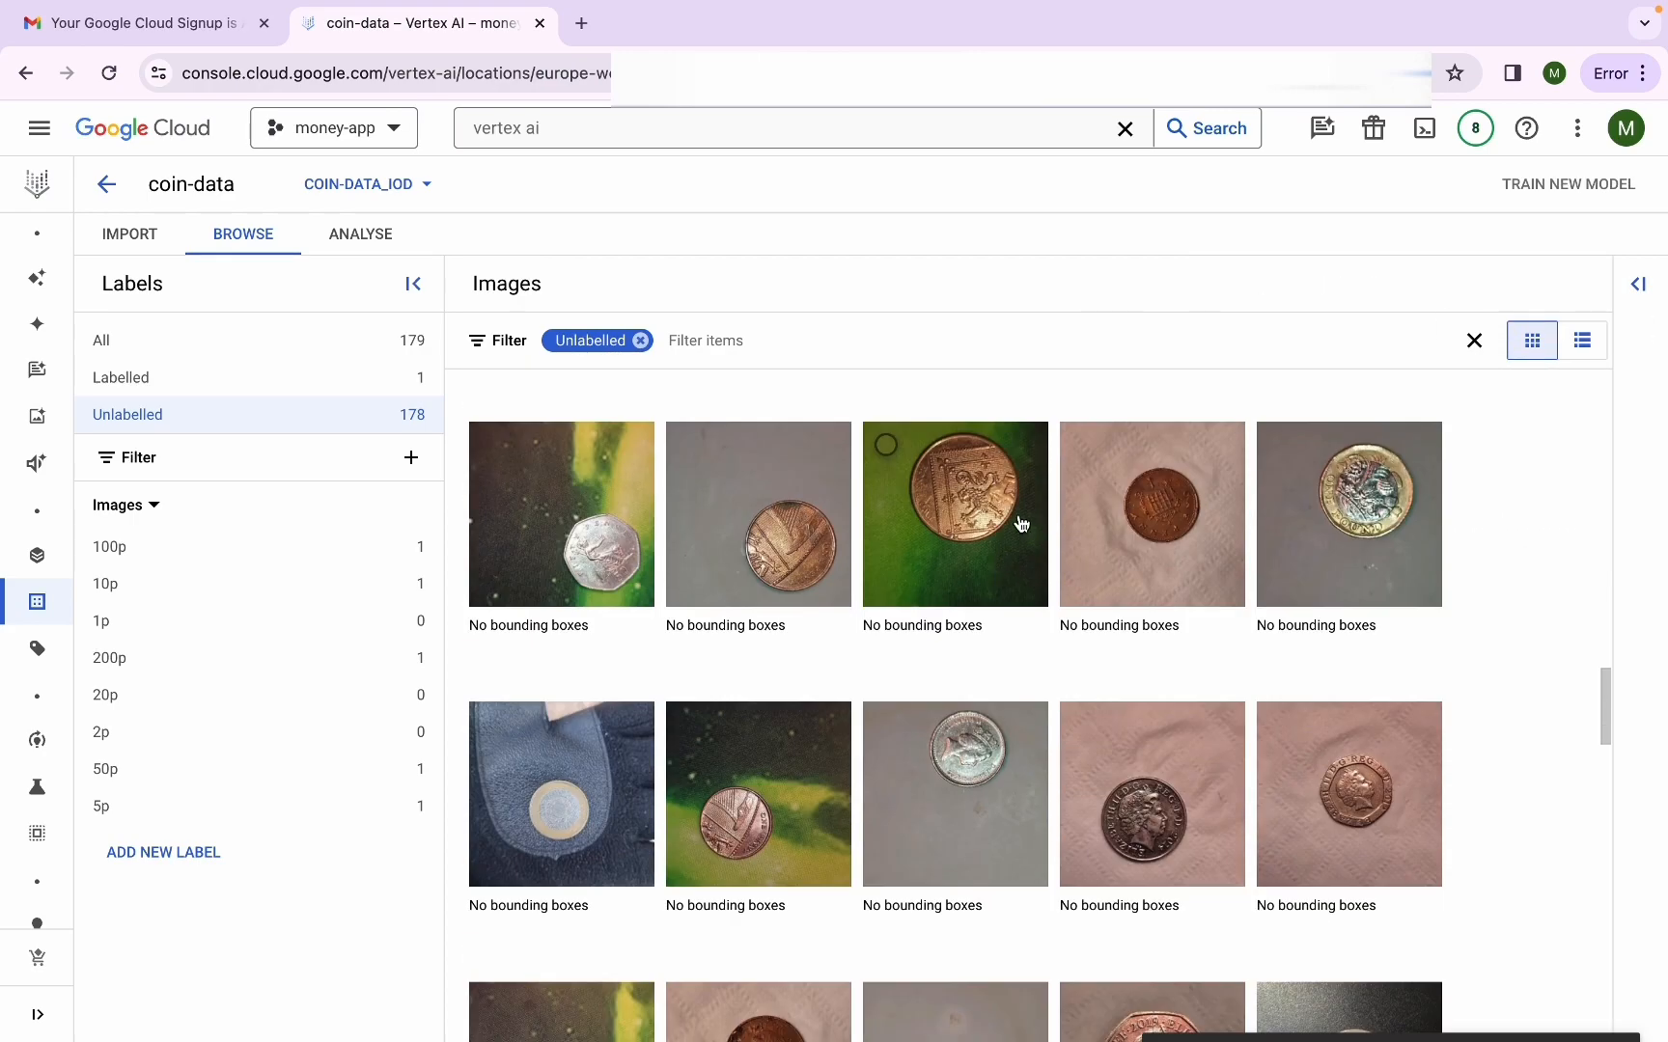
scroll(1021, 524, up, 20)
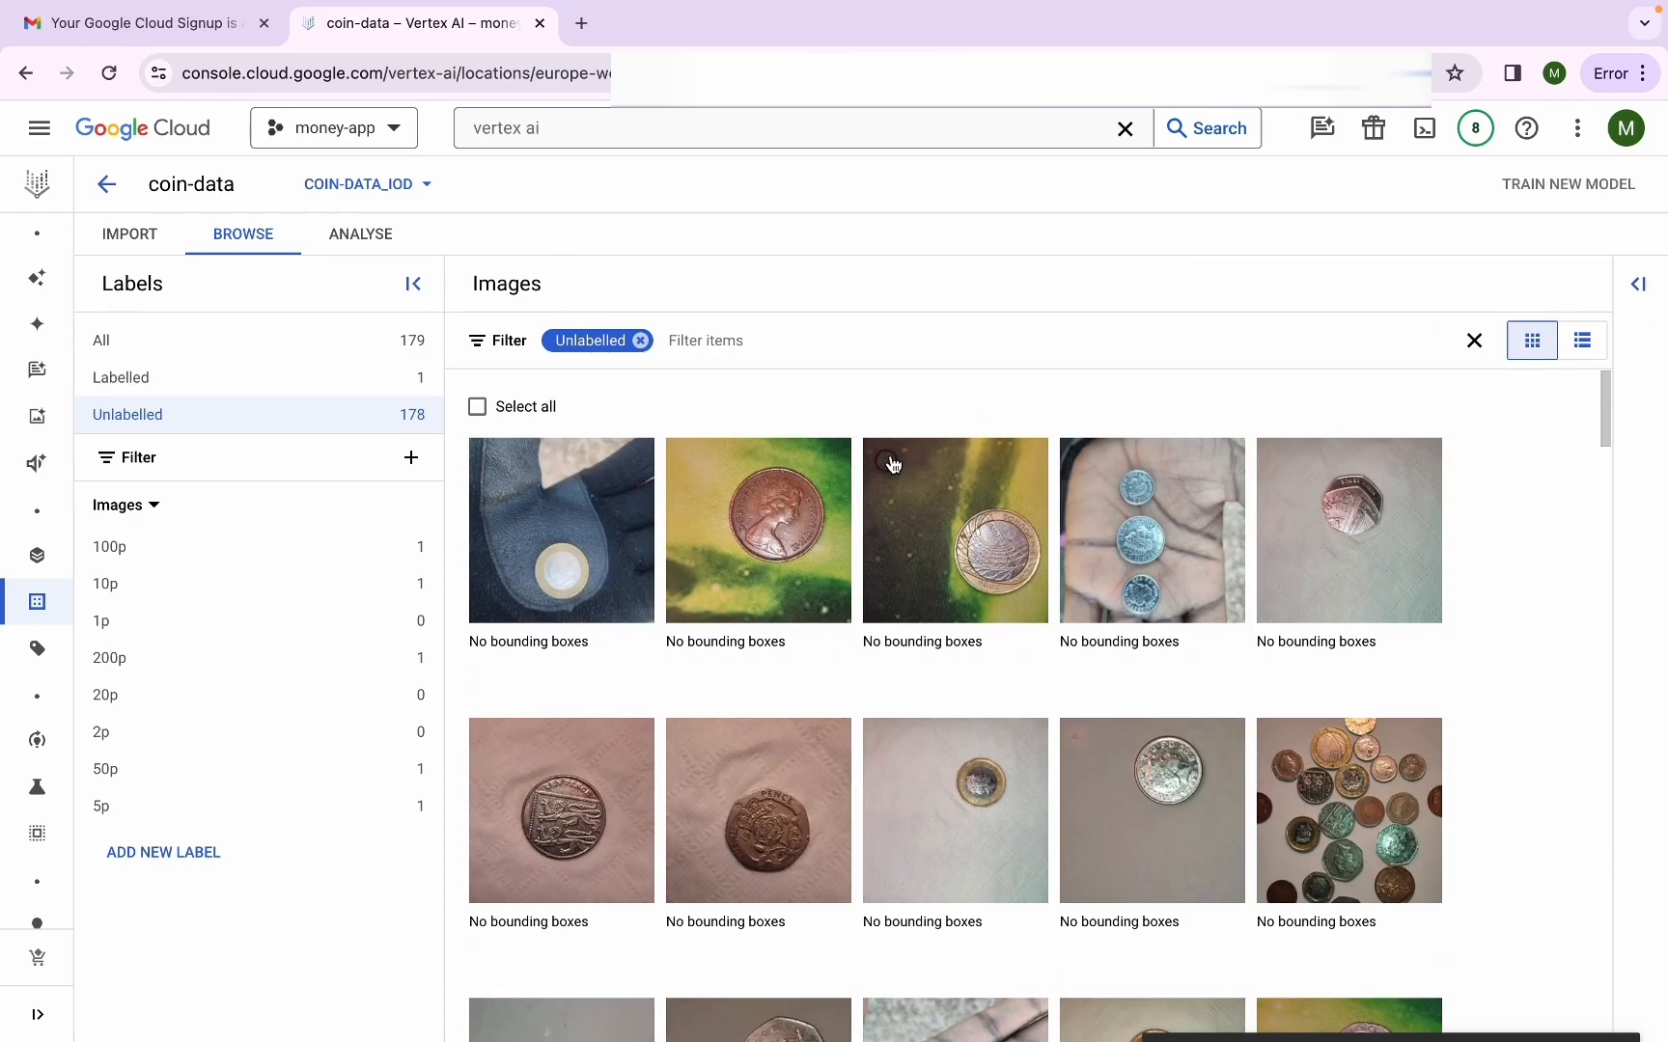
Box the two pound coin in the first unlabelled photo with the 200p label and advance to the next photo
click(551, 570)
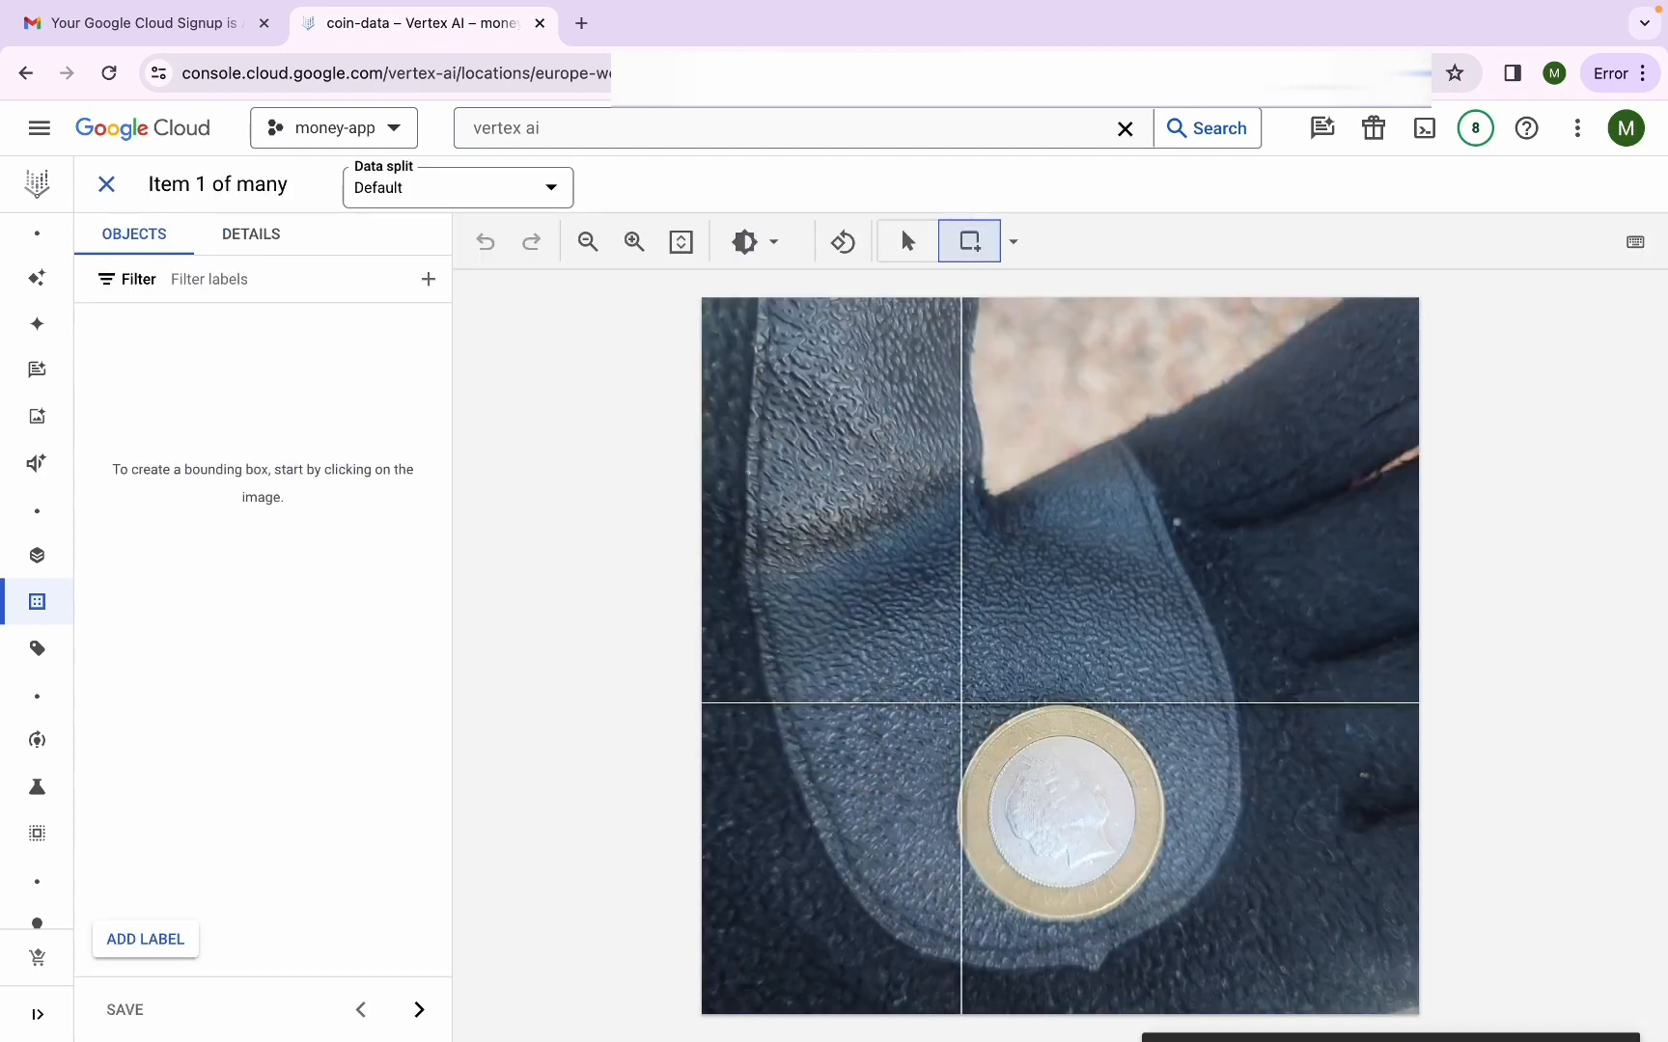
drag(952, 703, 1167, 924)
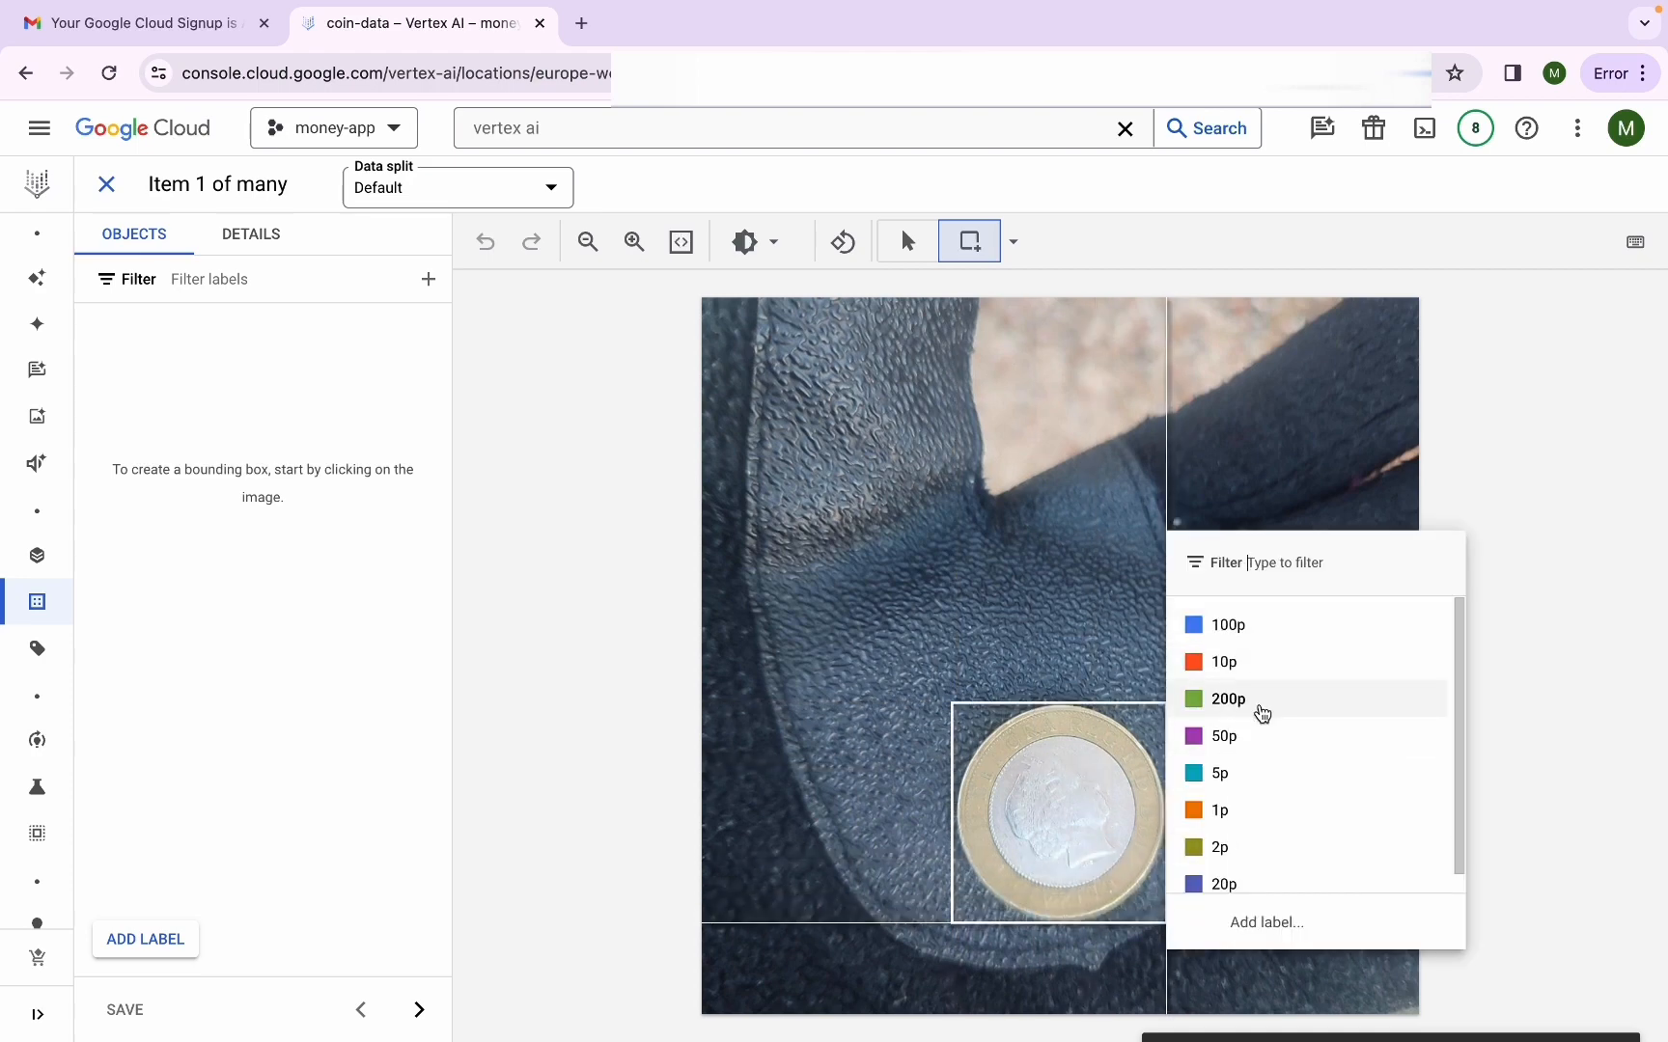
click(1263, 713)
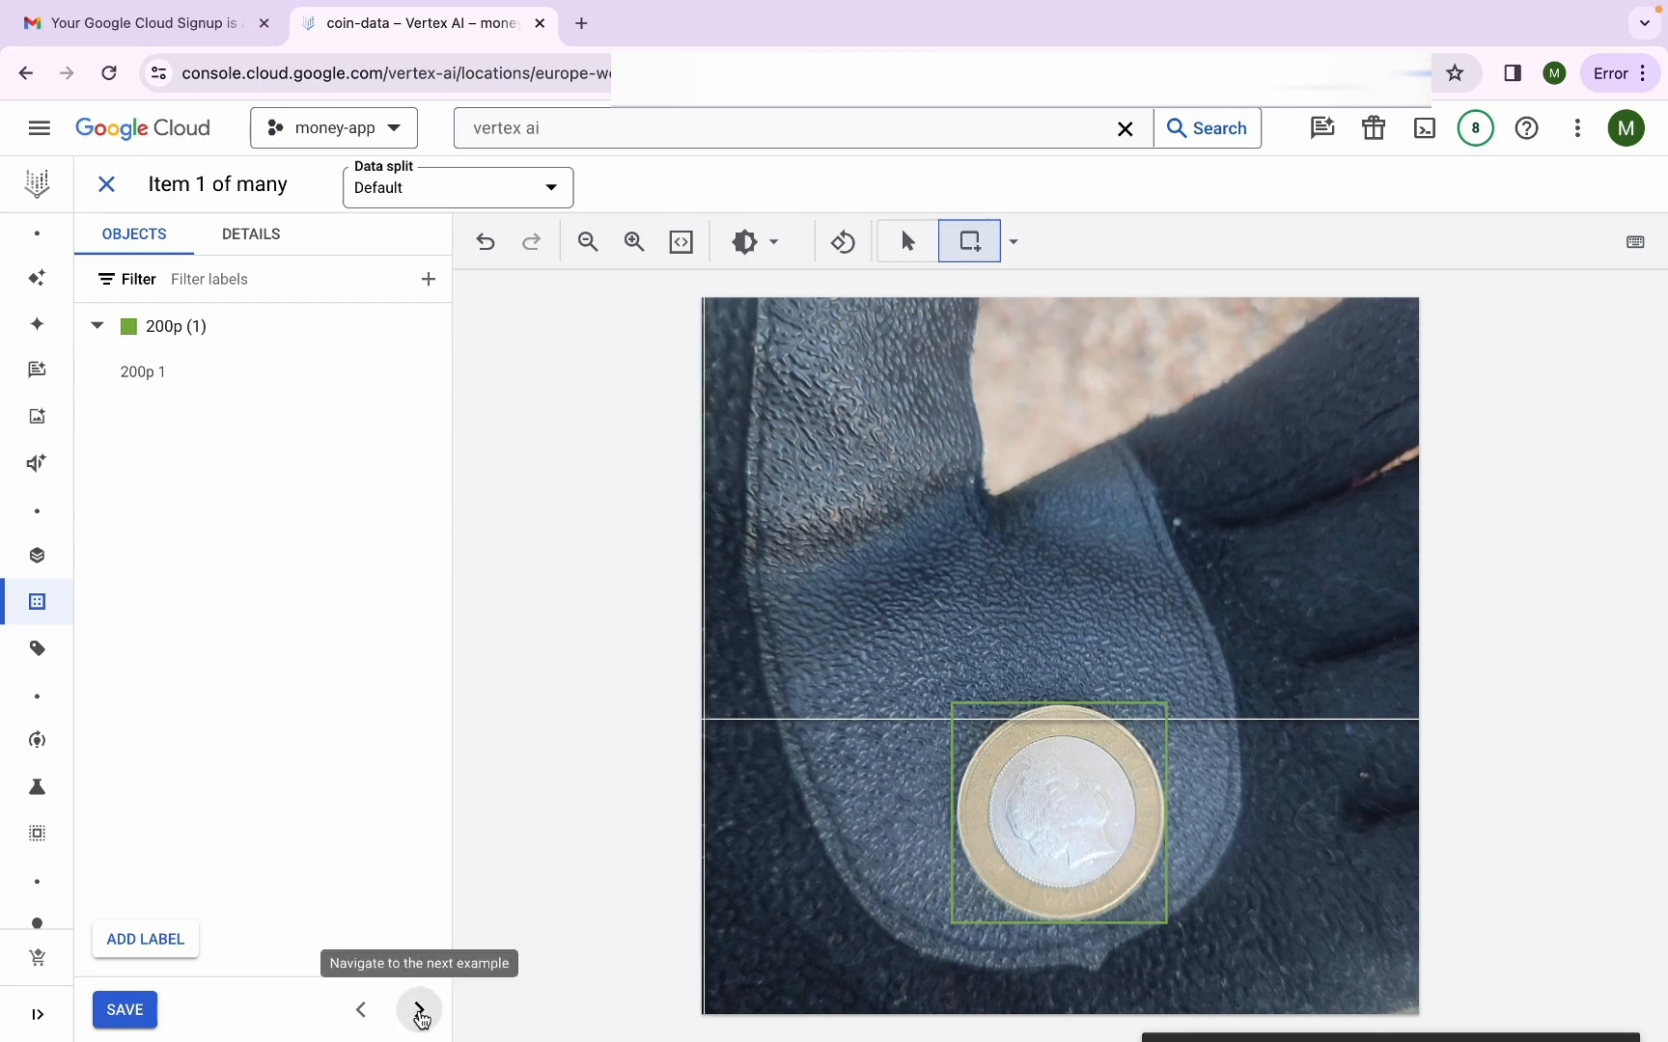
click(415, 1011)
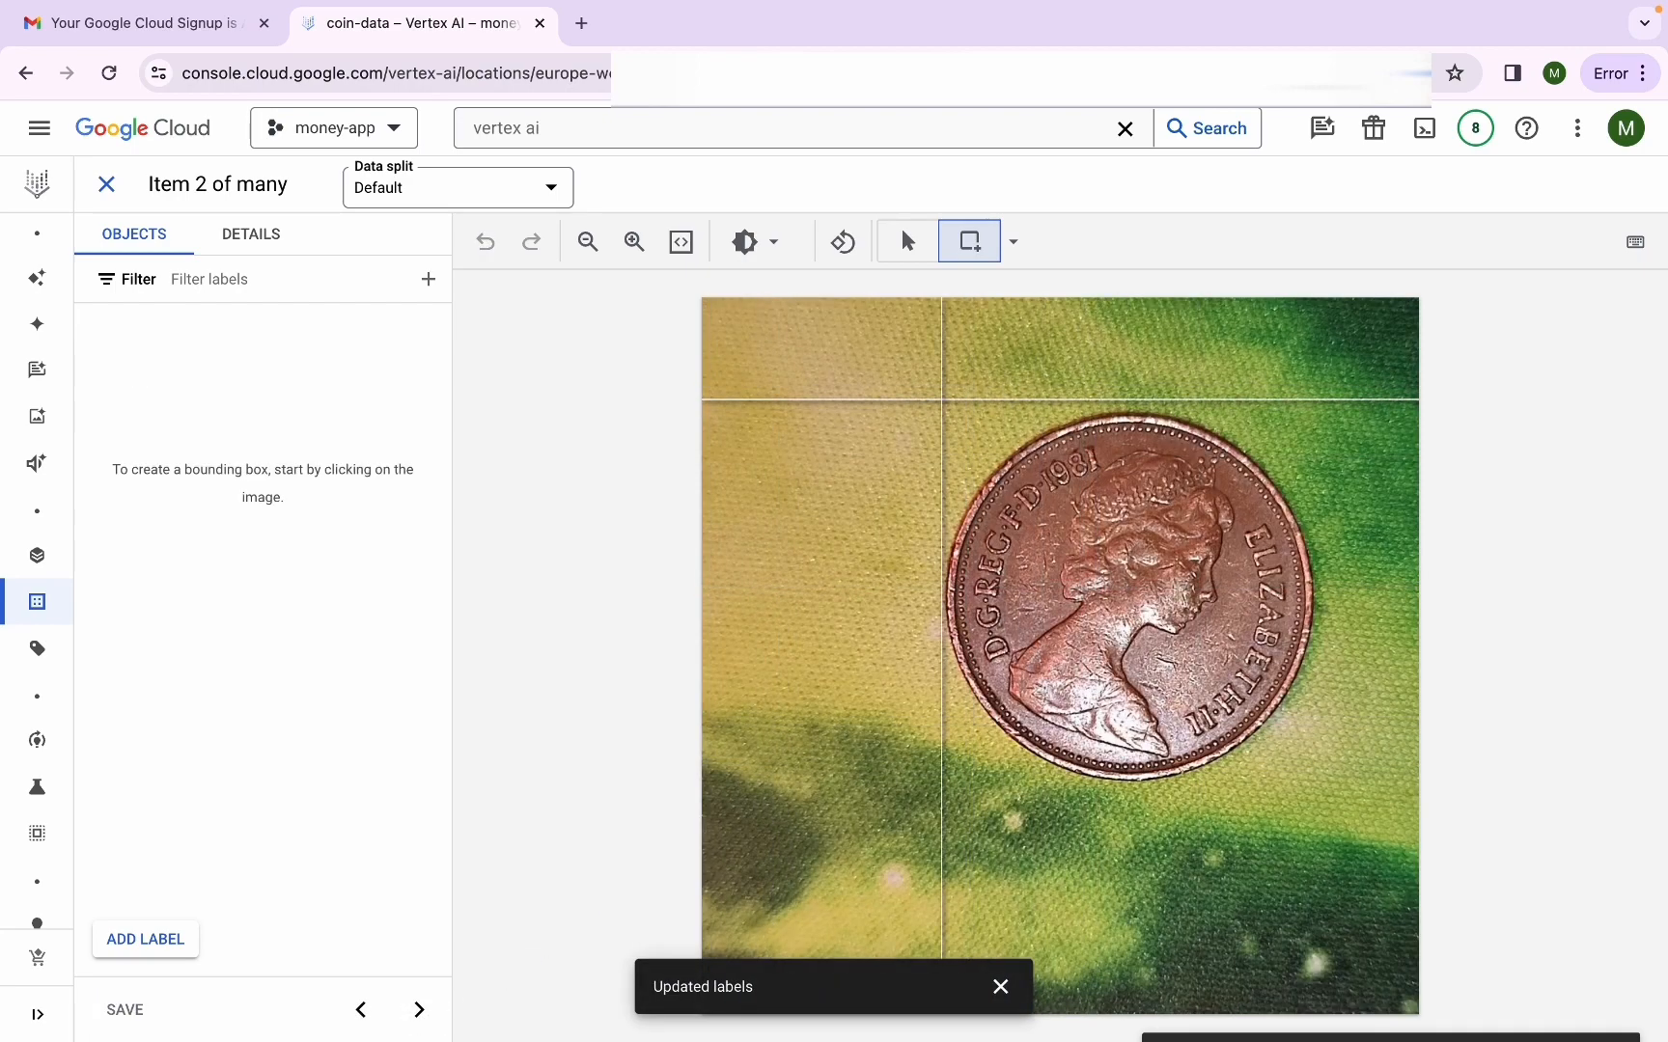
Box the copper coin with the 2p label and advance to the next photo
drag(941, 405, 1318, 784)
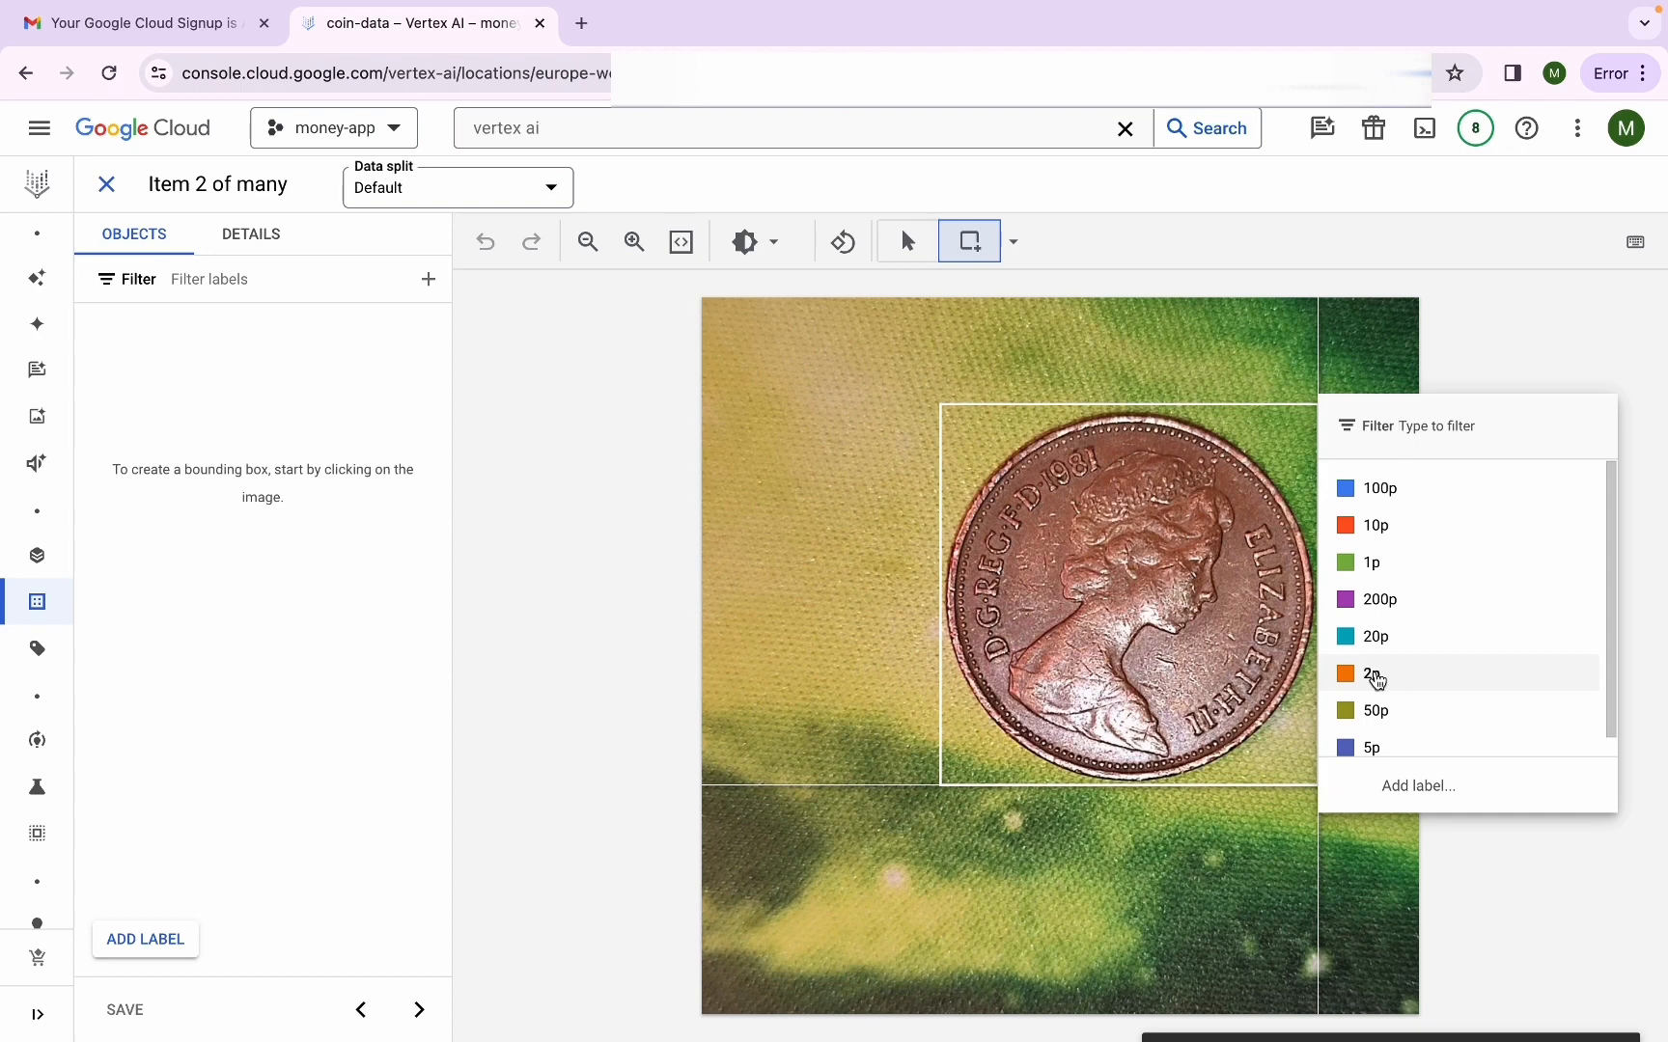
click(1330, 675)
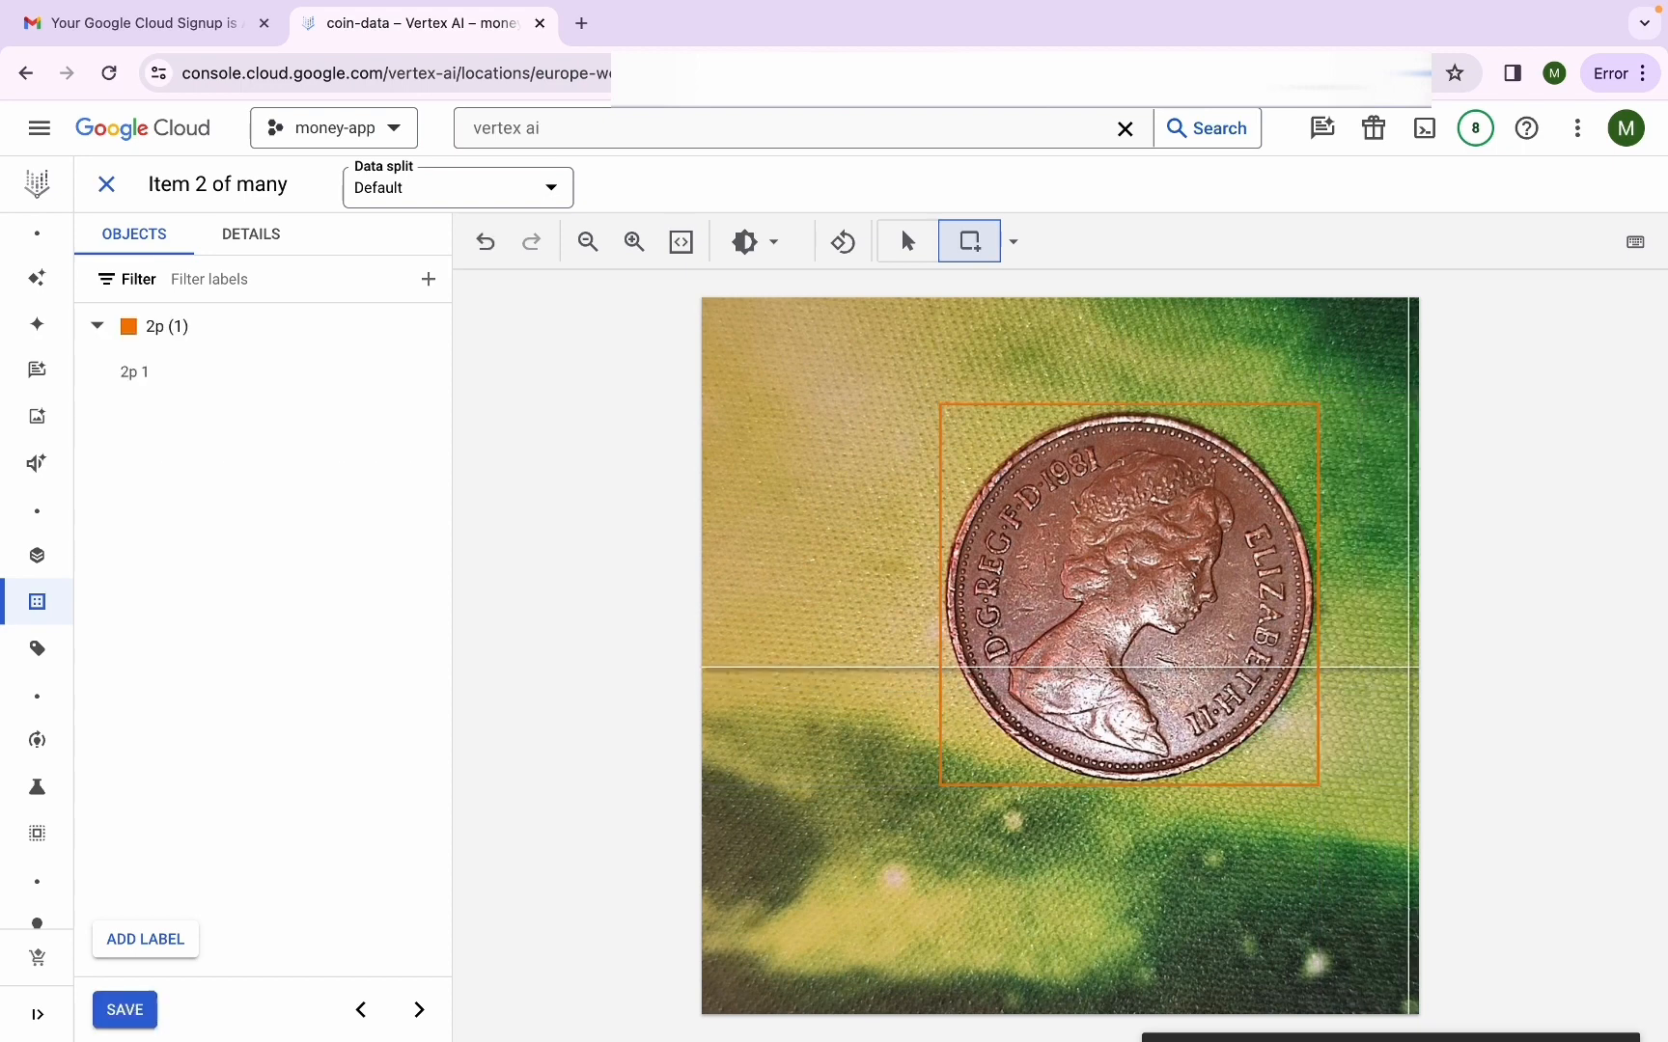
click(418, 1009)
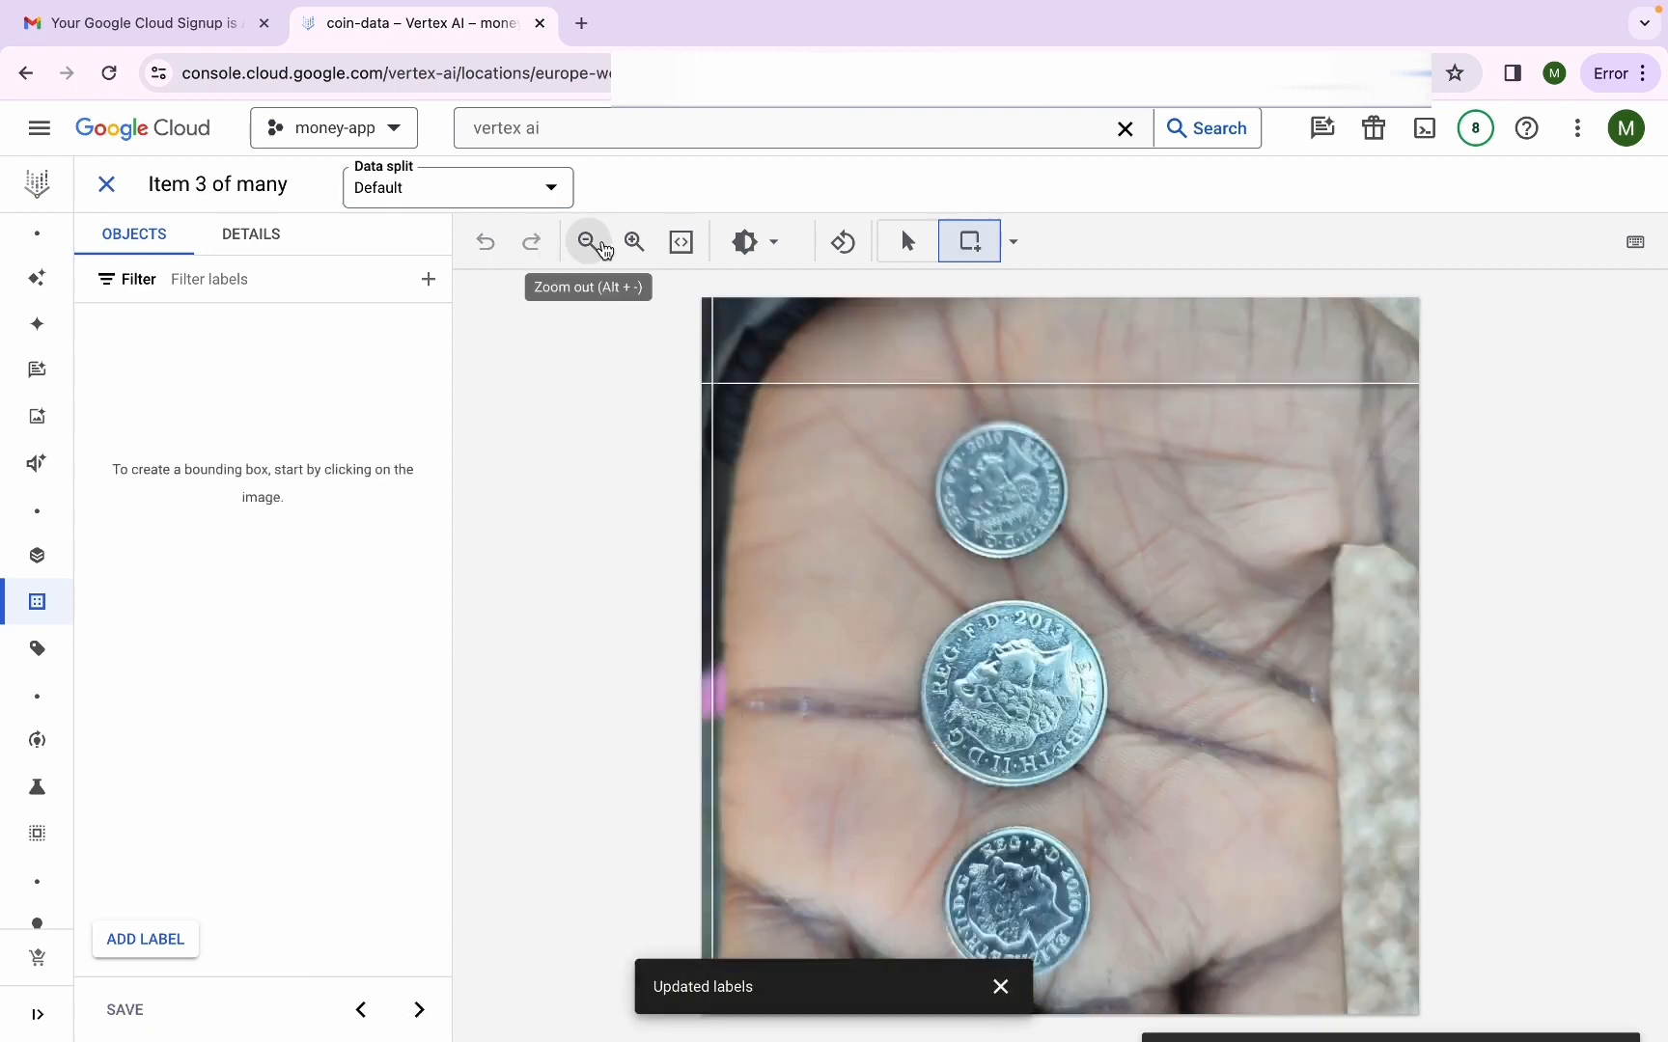
Draw a bounding box around the uppermost coin in the palm and assign it the 5p label
click(629, 243)
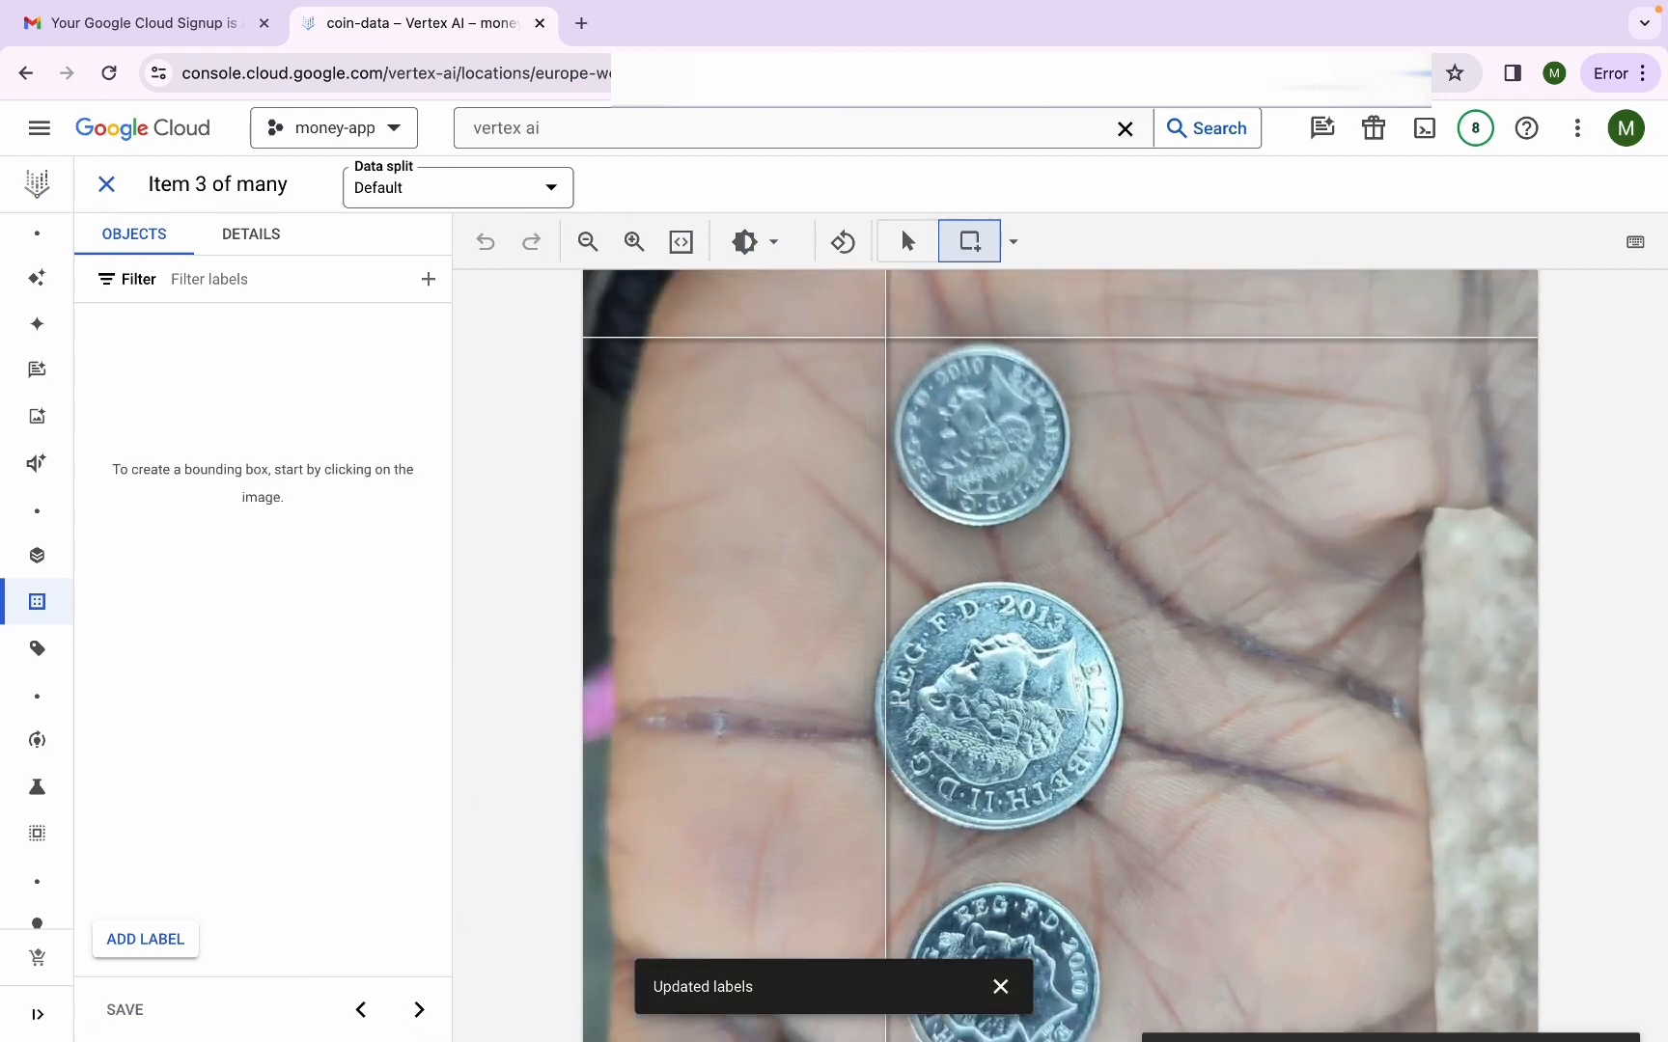
scroll(873, 522, down, 1)
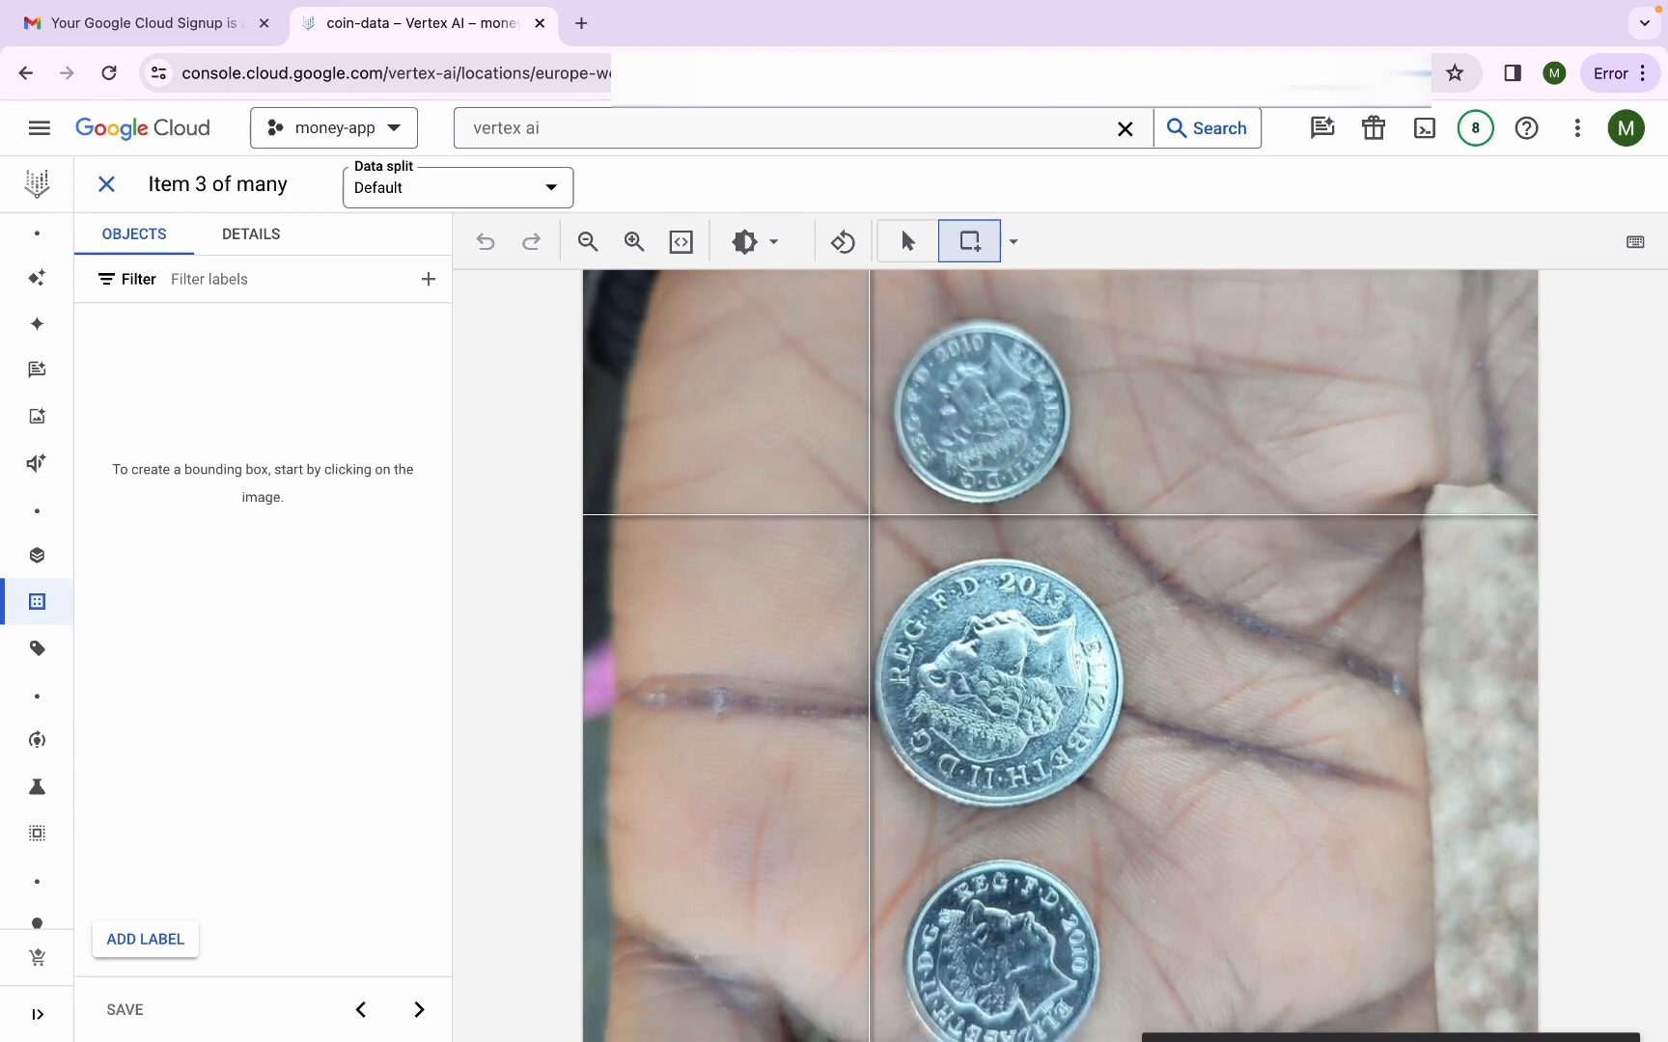
scroll(872, 509, down, 2)
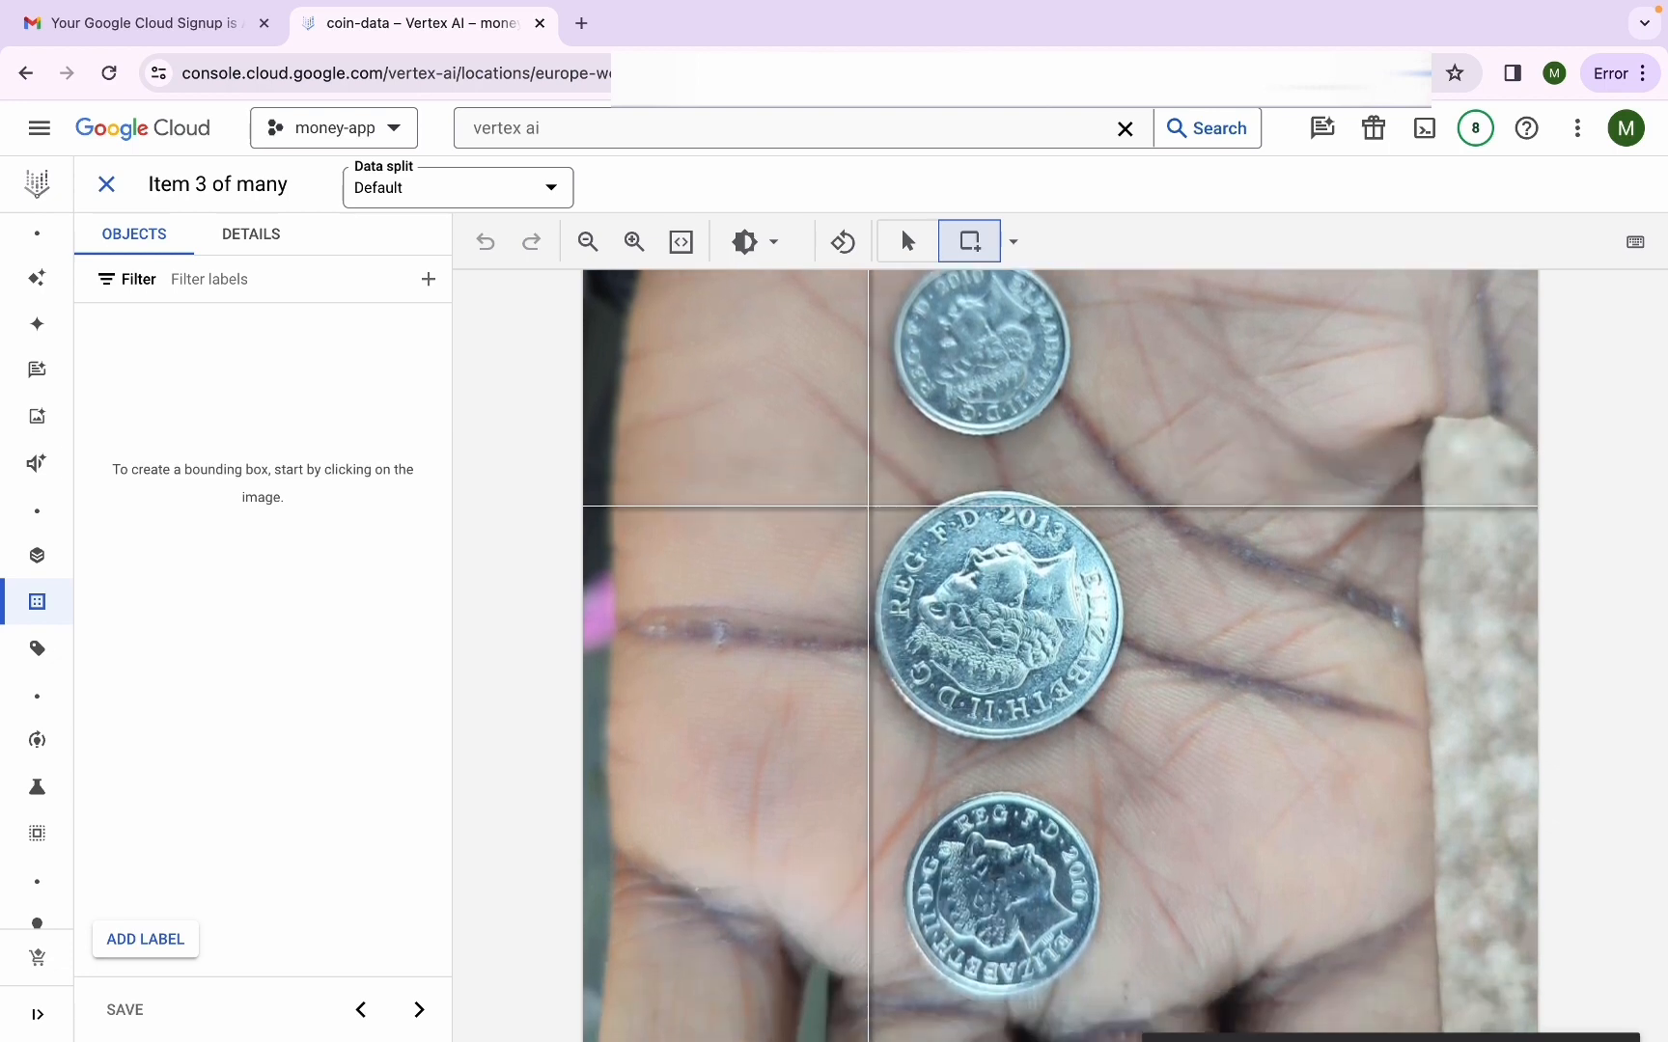
scroll(876, 511, up, 1)
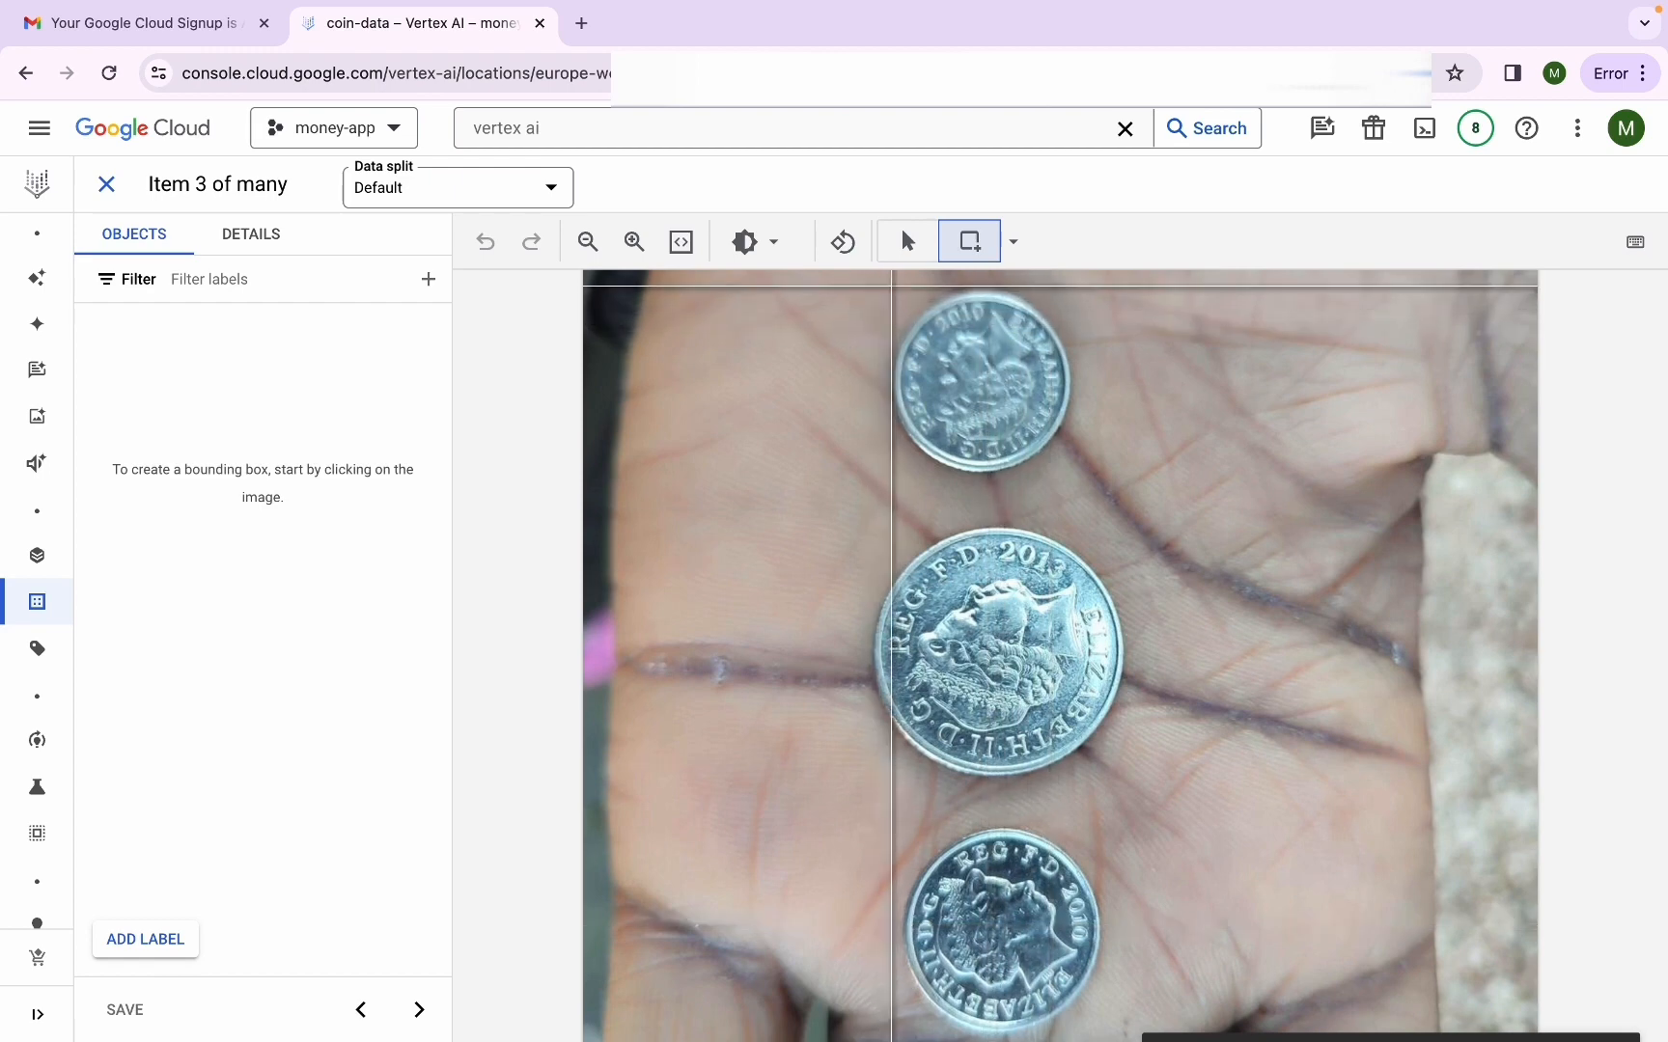
drag(891, 287, 1071, 473)
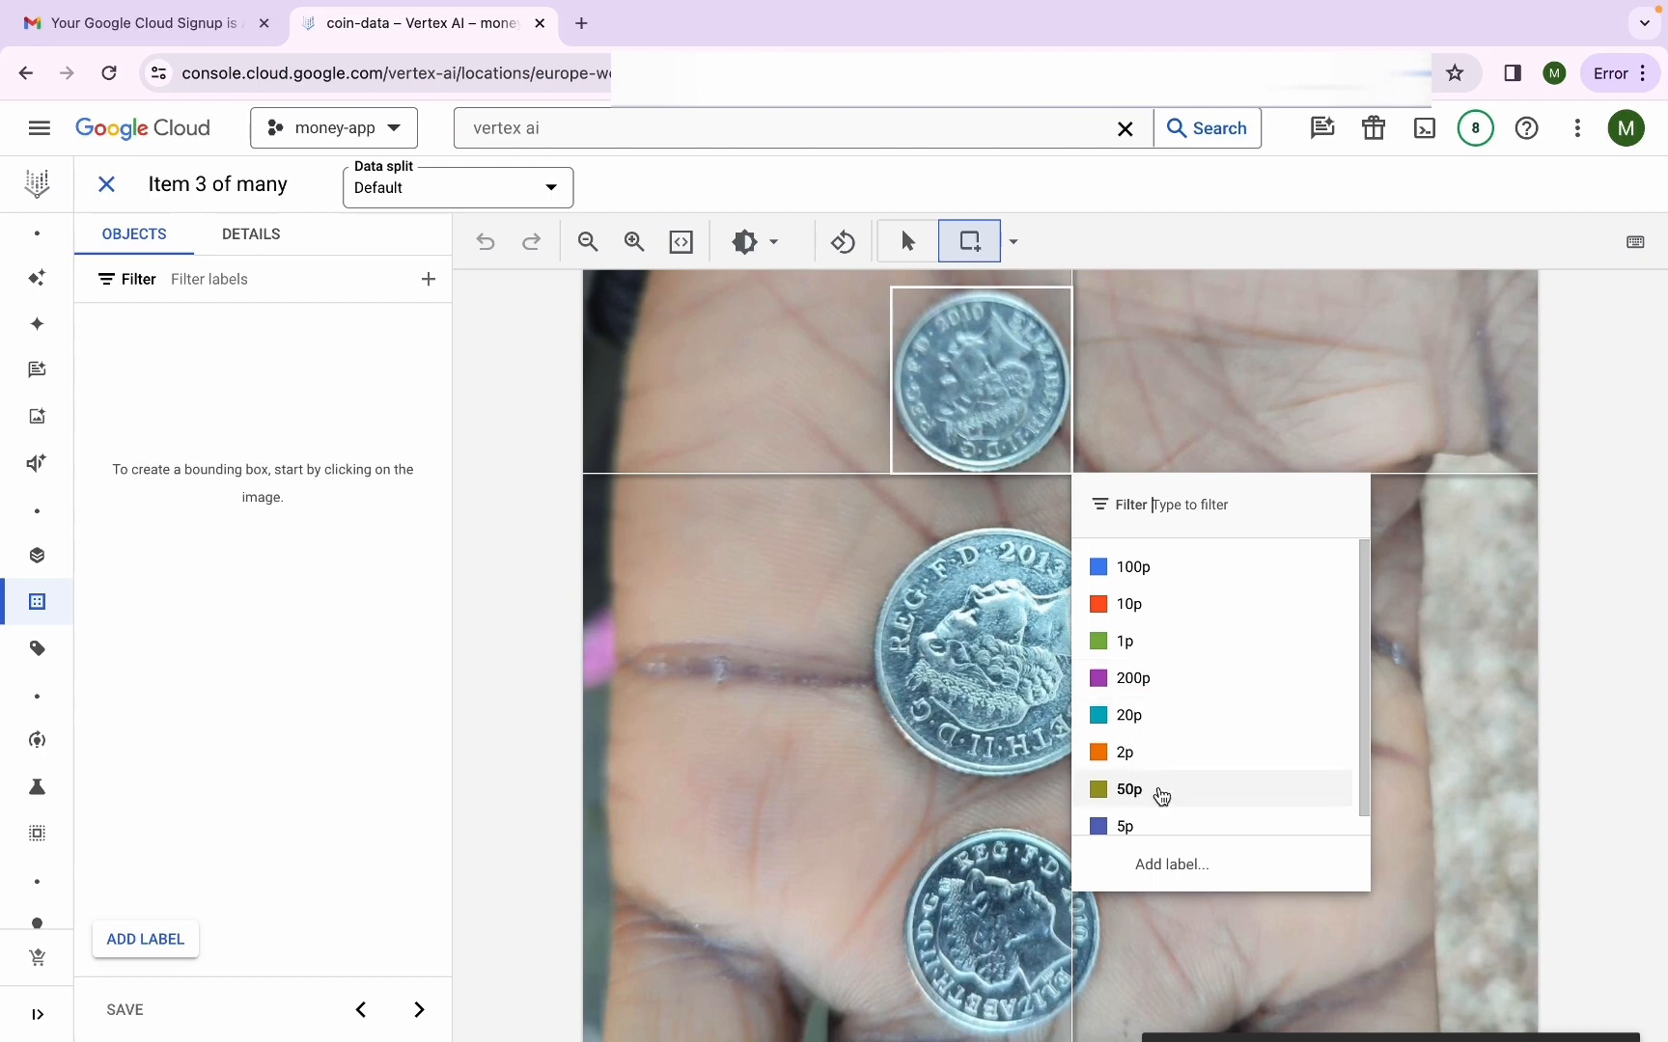
click(1110, 825)
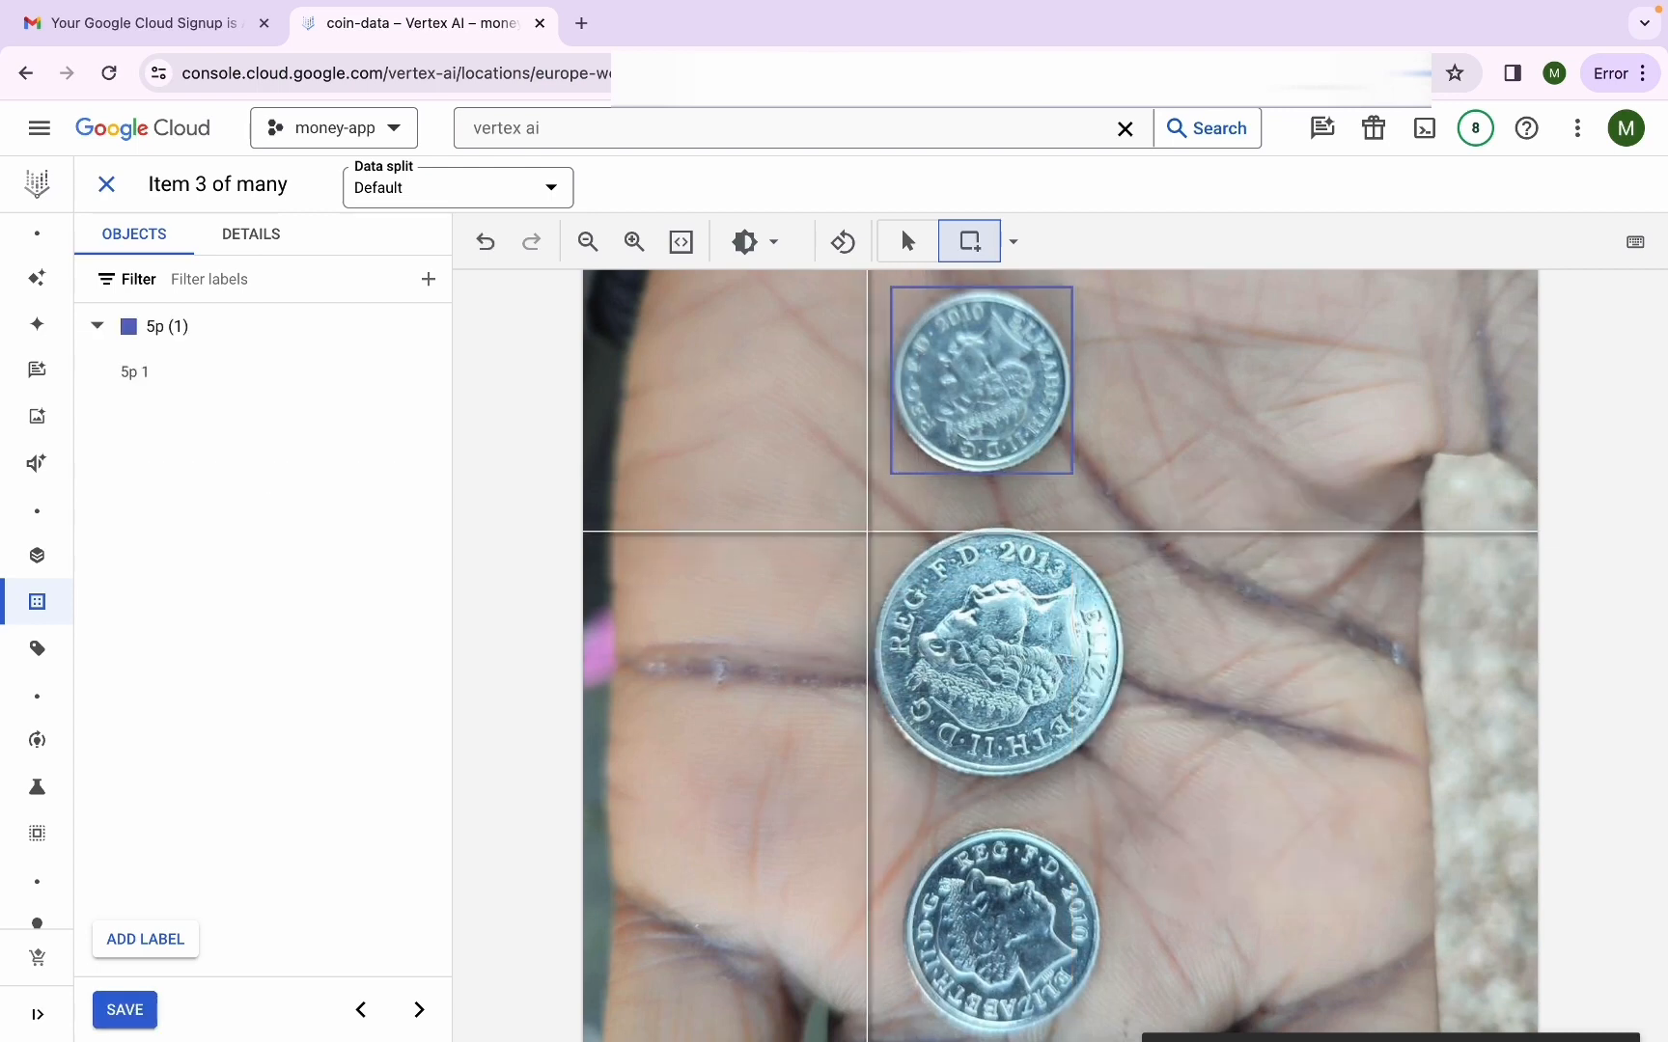
Box the middle coin in the palm with the 2p label and shrink the box to fit the coin's edges
drag(868, 519, 1377, 889)
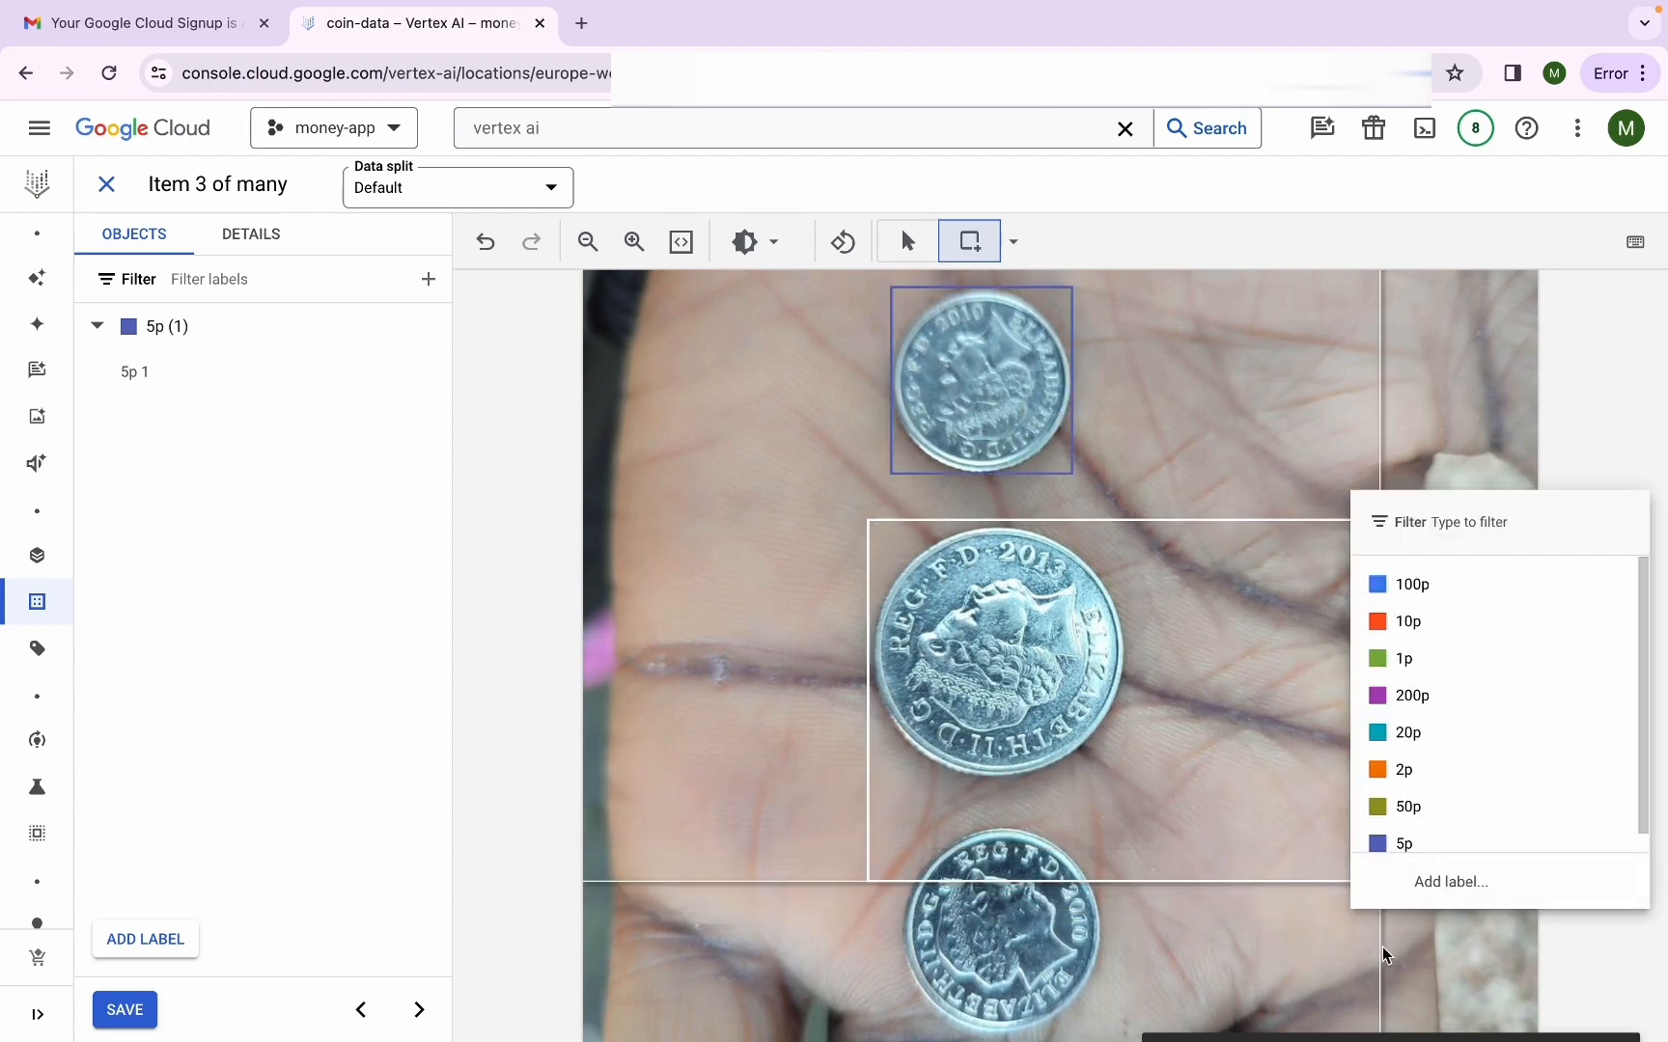
click(1444, 779)
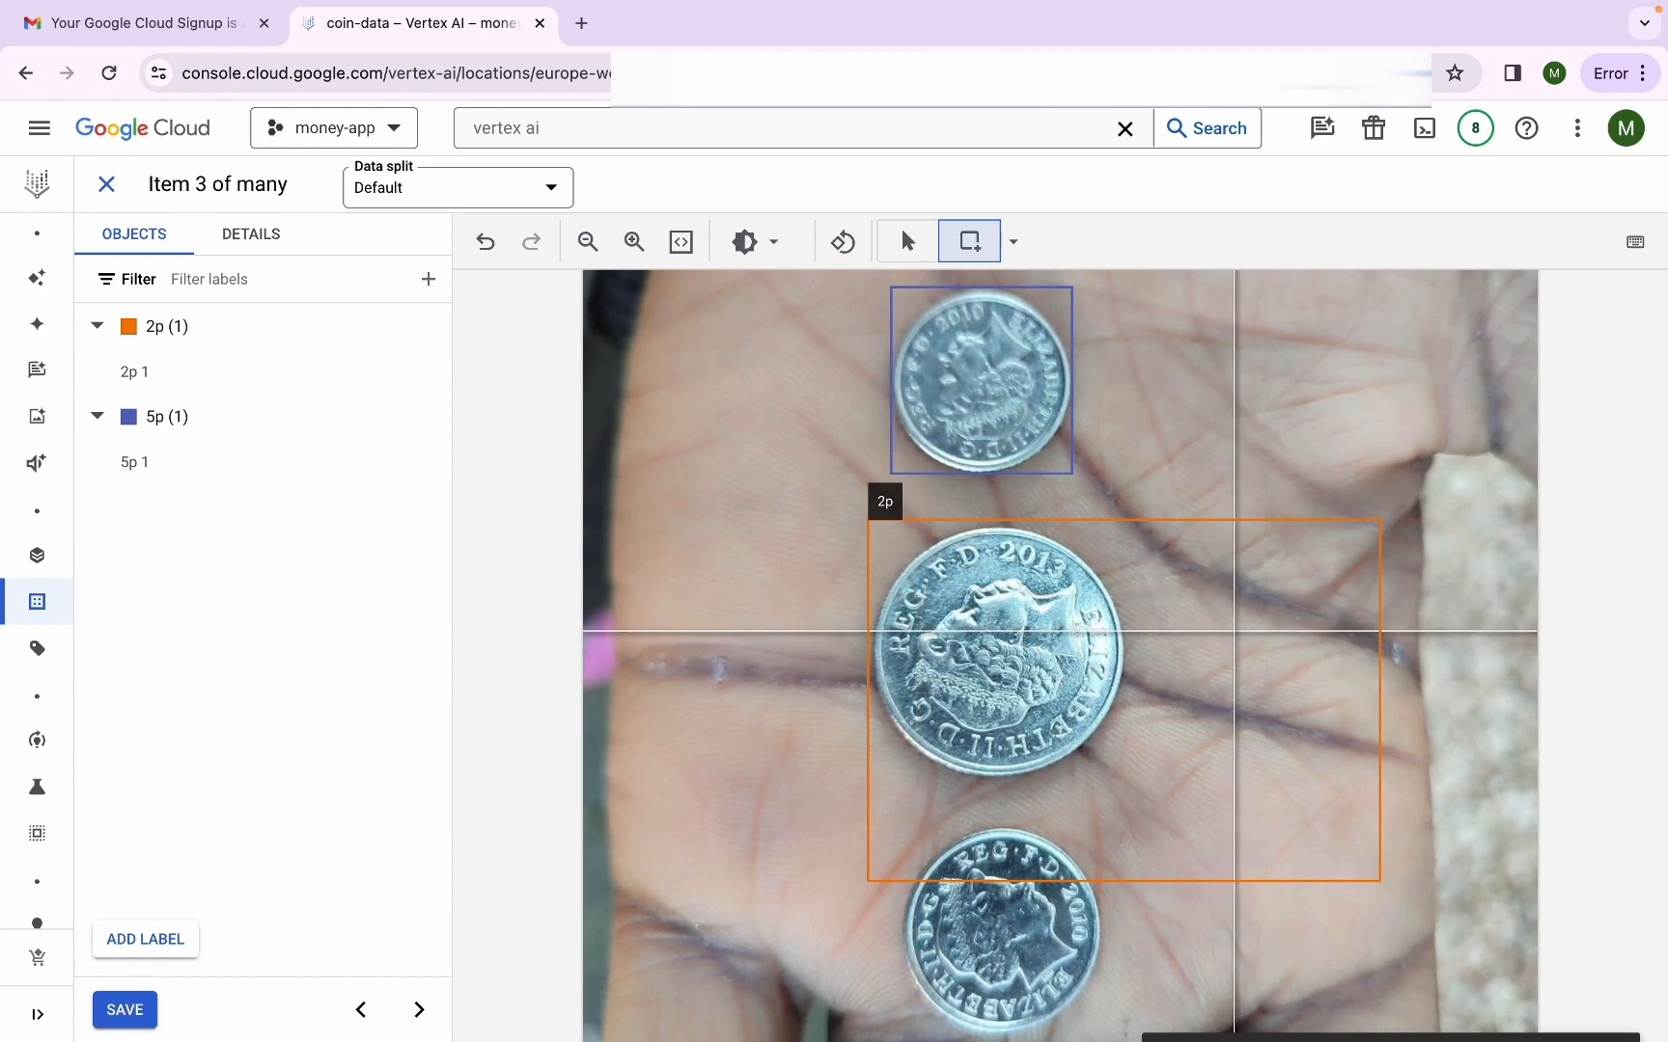
click(1188, 650)
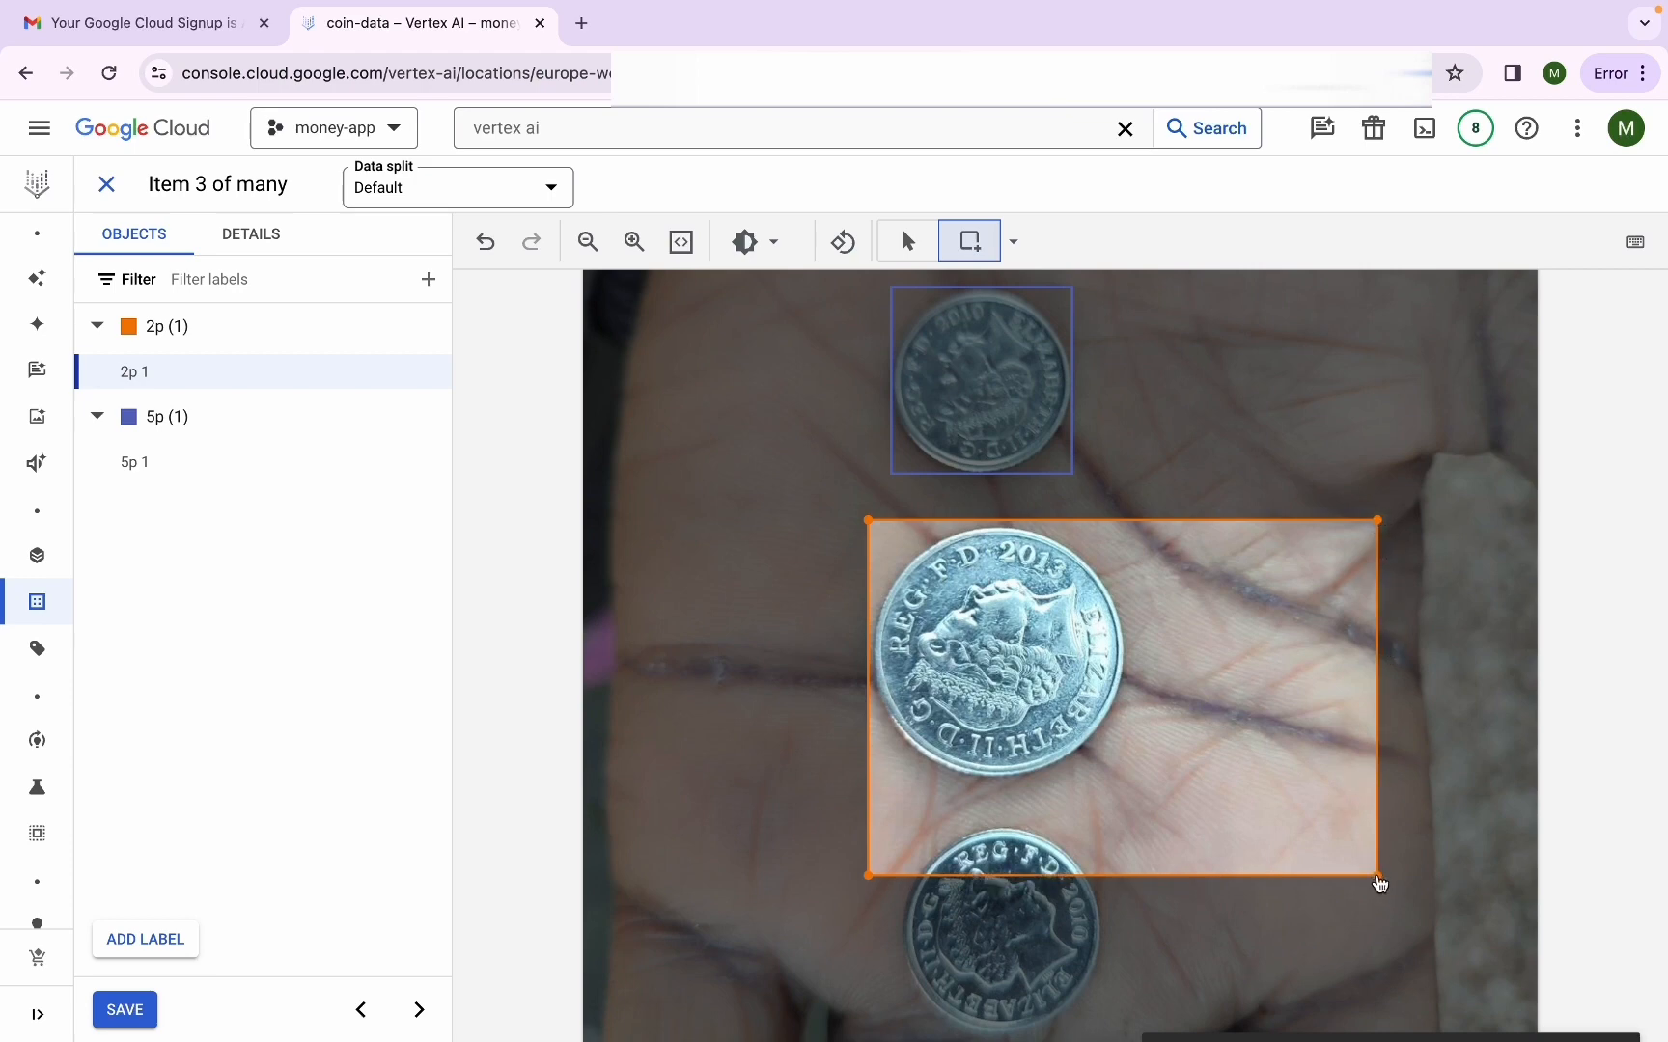
drag(1382, 886, 1127, 788)
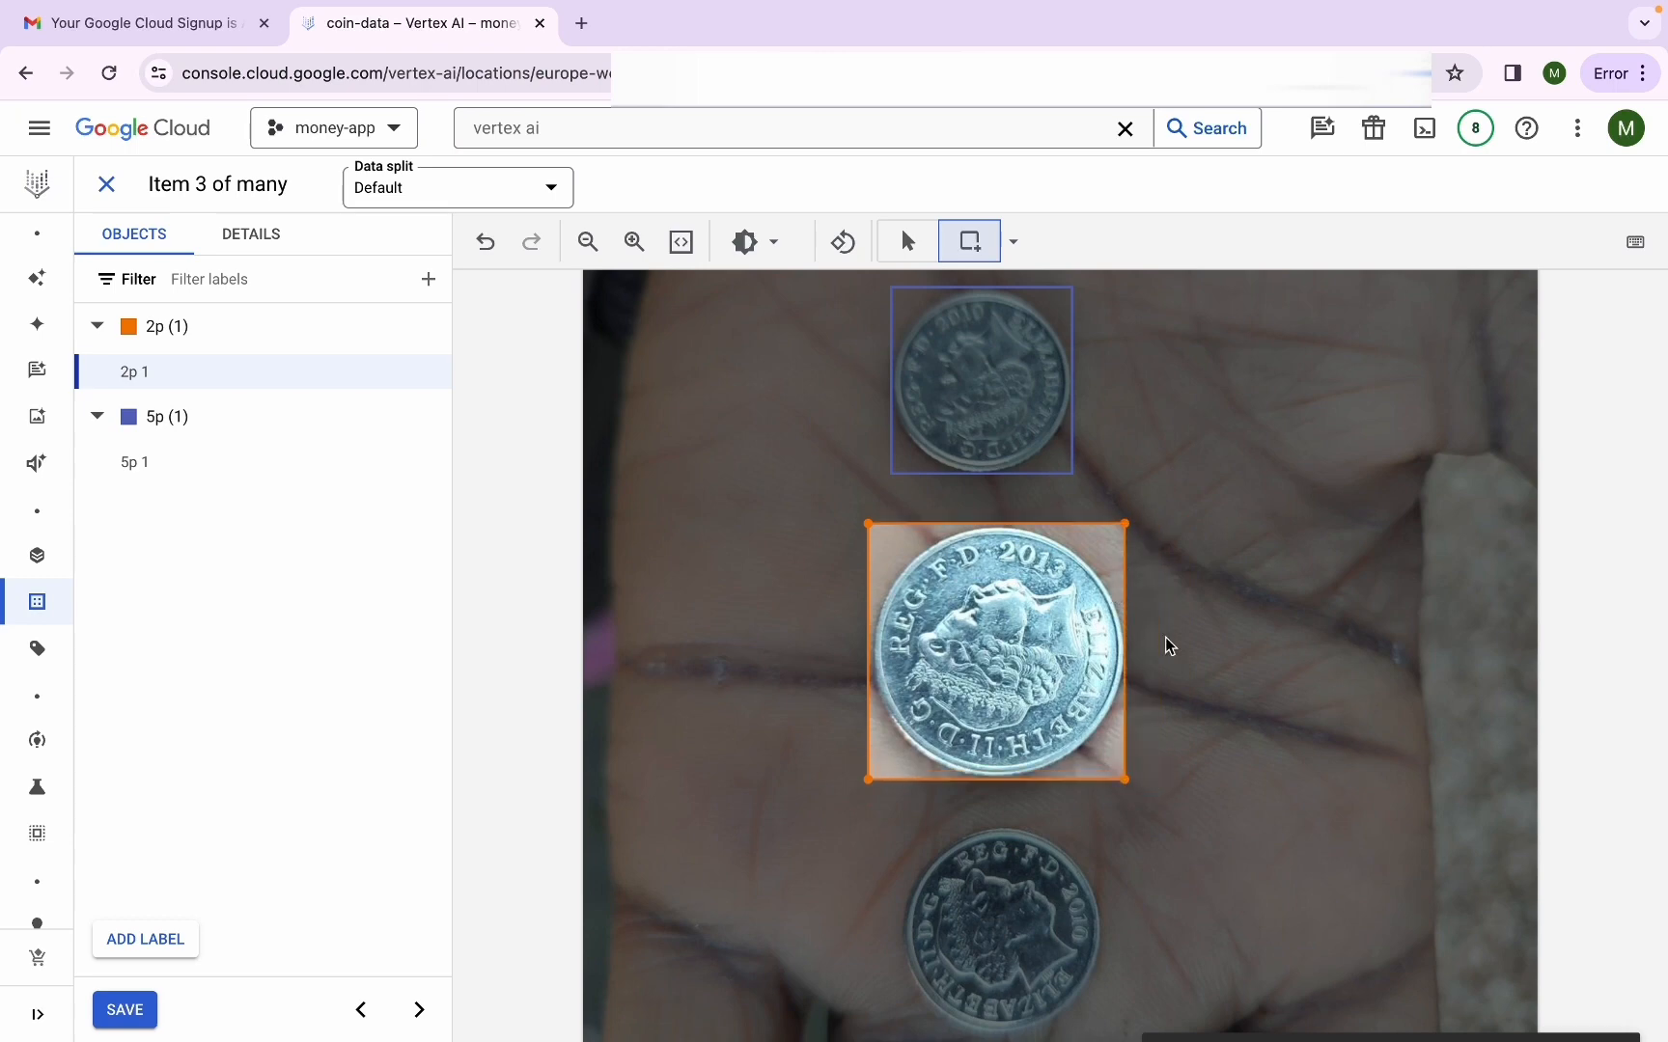
click(1202, 644)
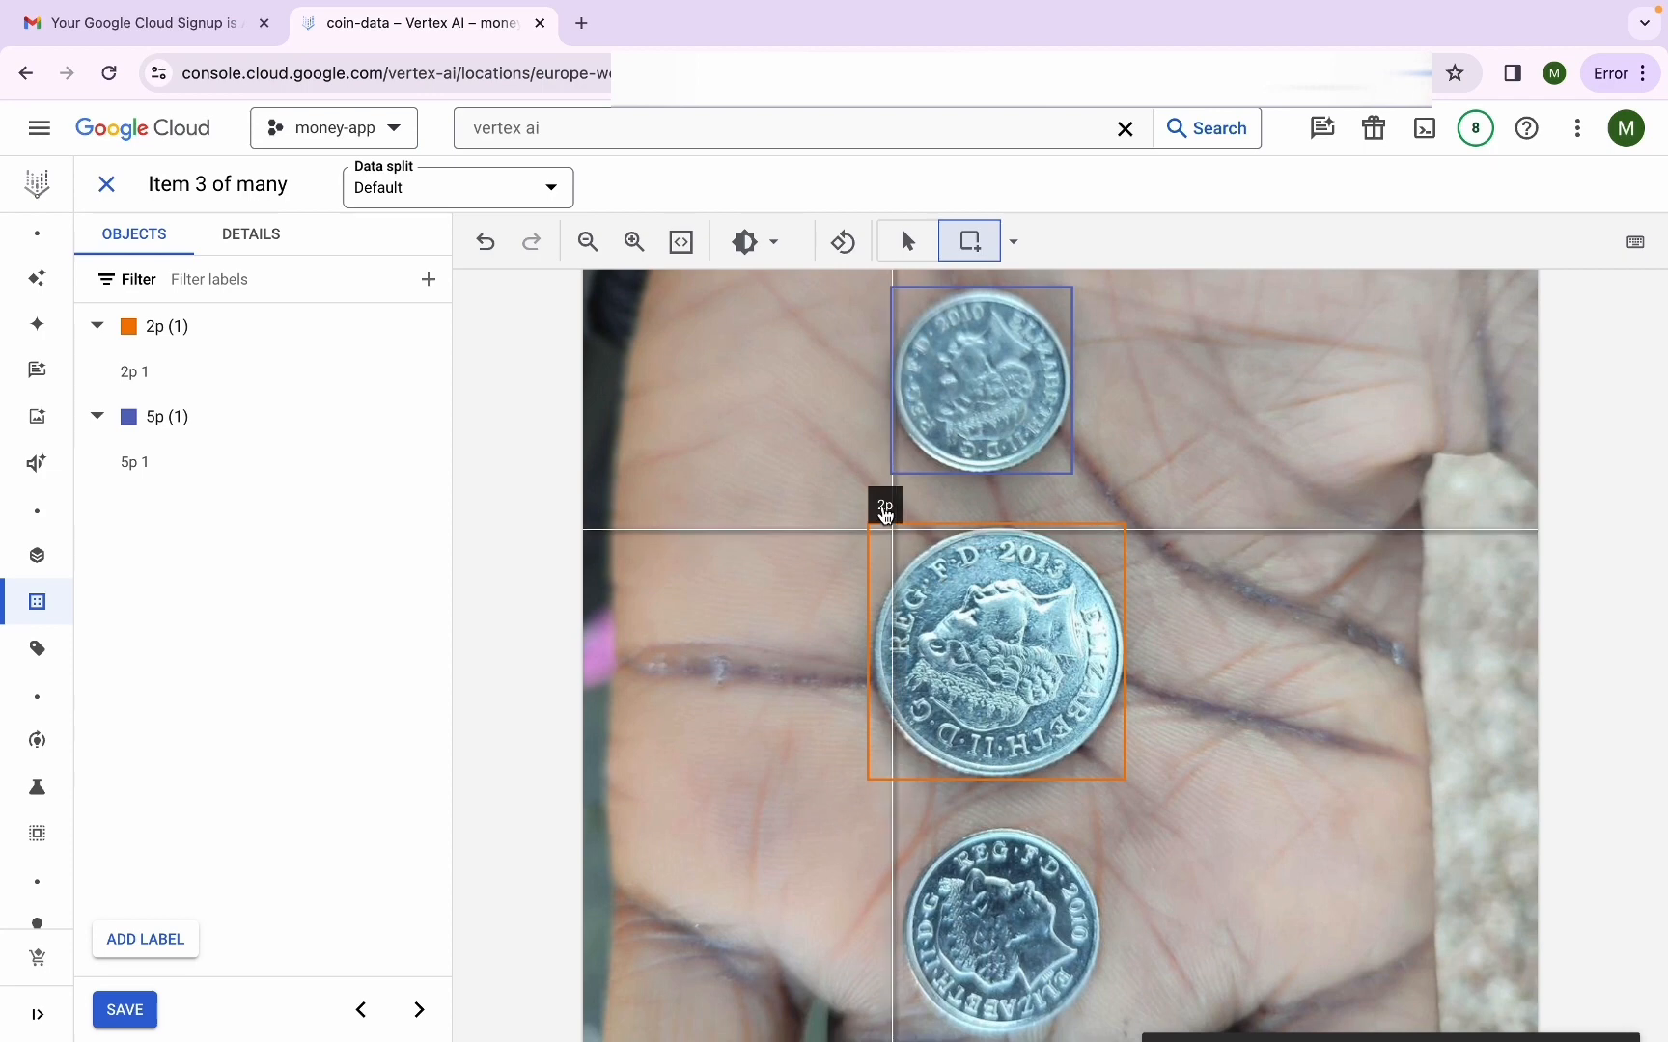
Relabel the middle coin's box as 10p and box the lowest coin in the palm as 5p before advancing to the next photo
click(886, 515)
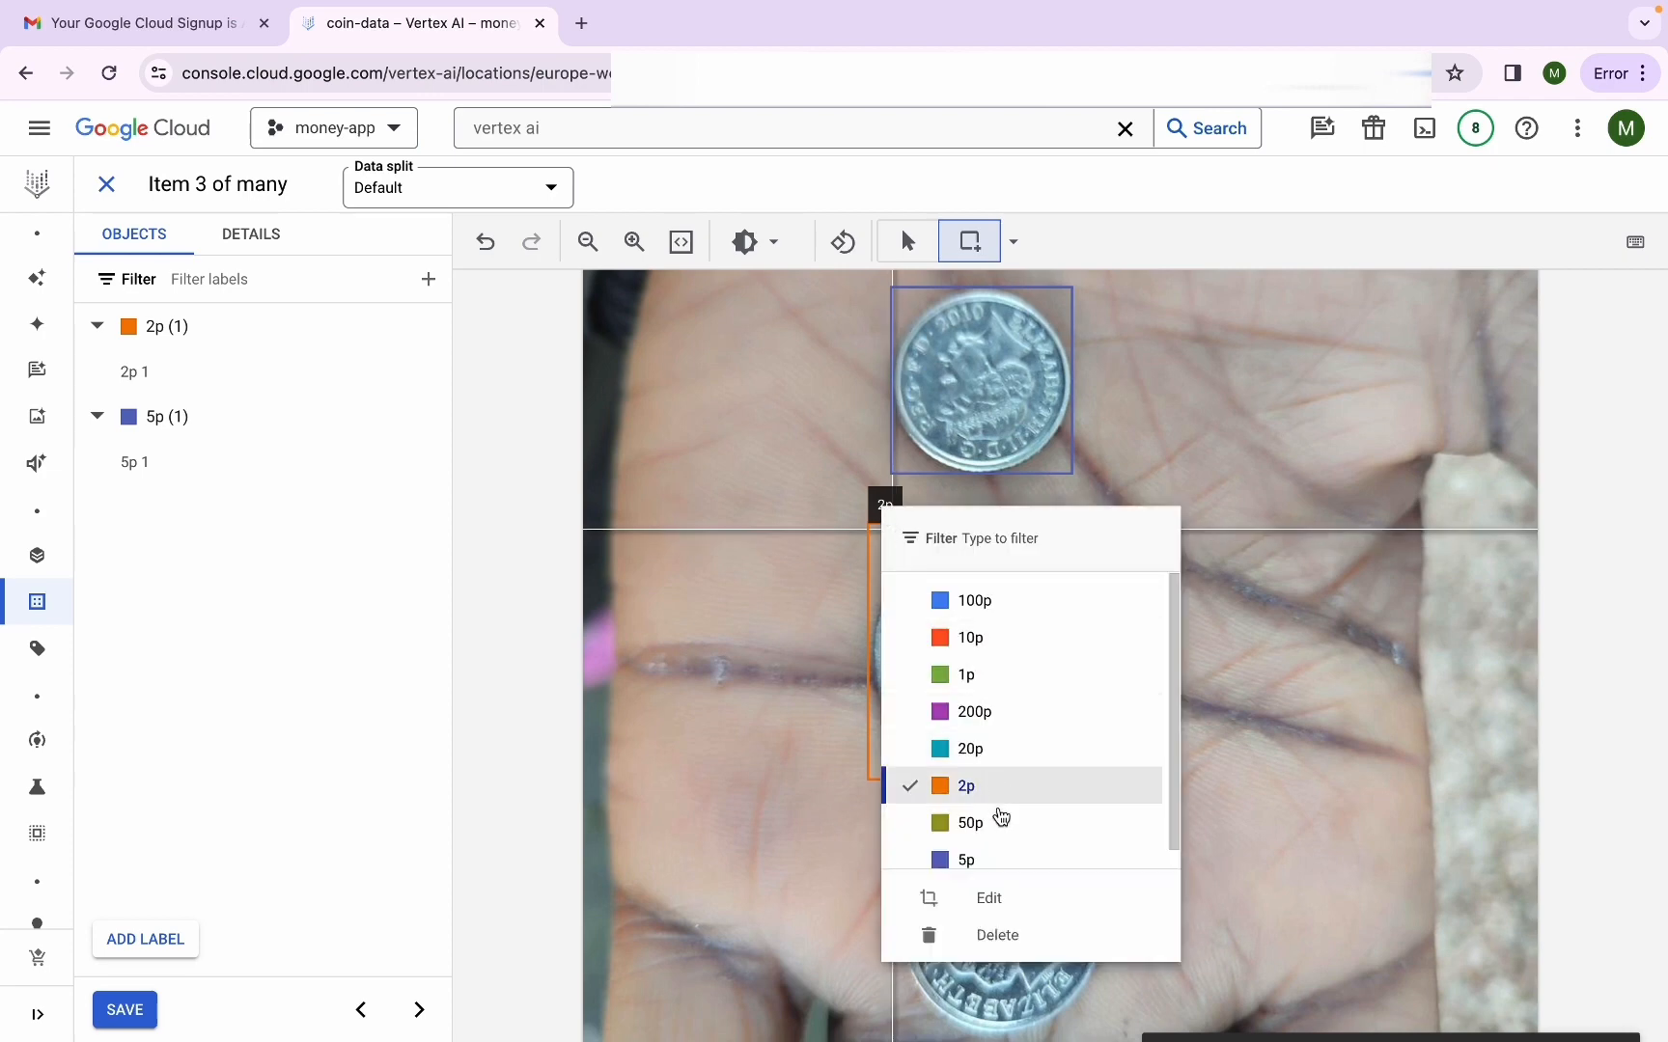
click(970, 638)
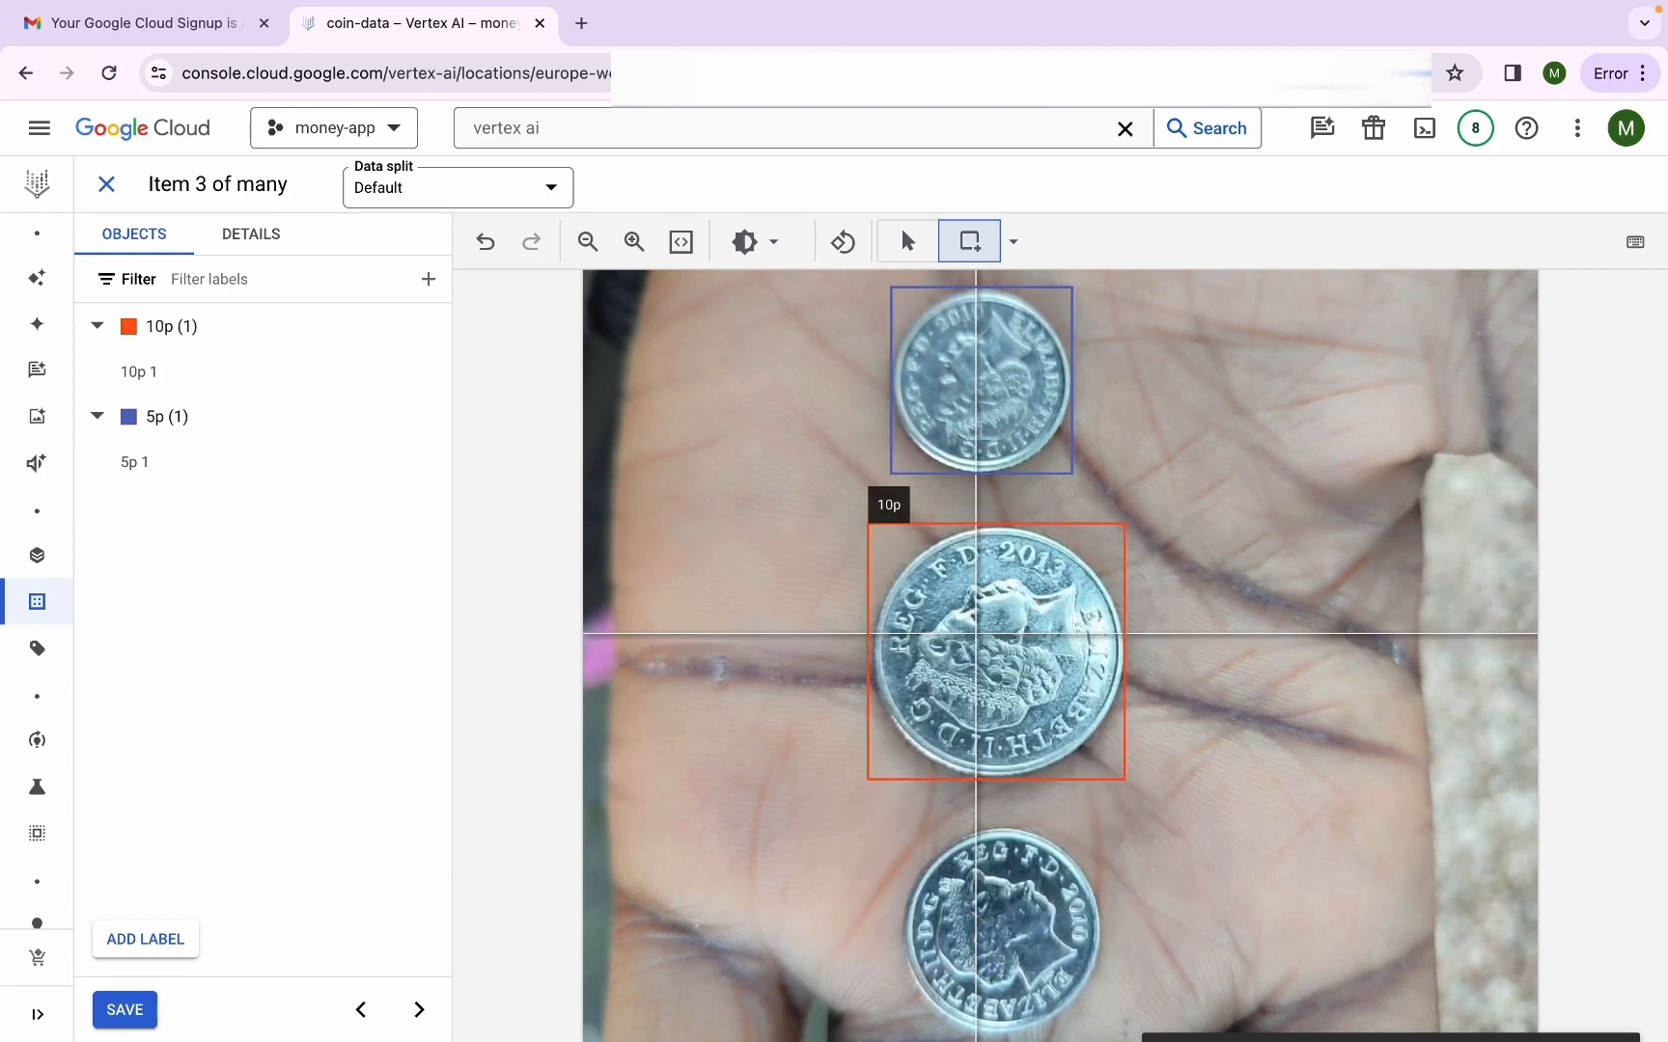
scroll(989, 689, down, 1)
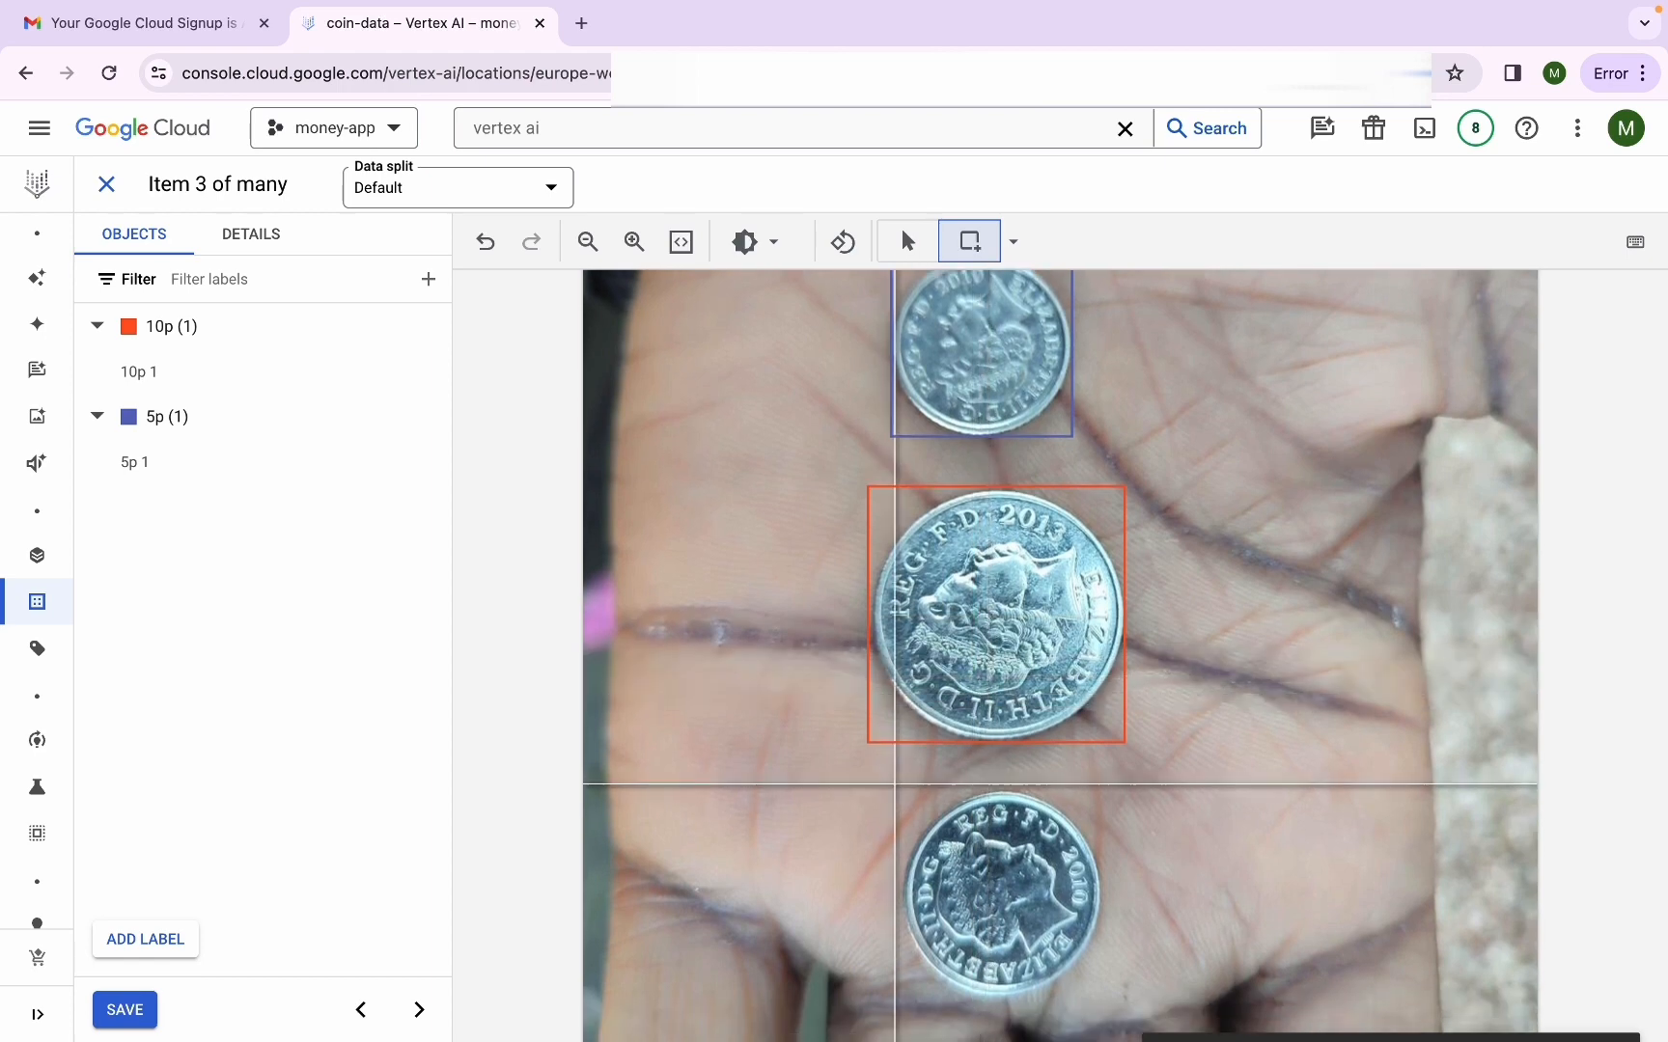
mouse_move(893, 785)
mouse_down()
mouse_move(993, 907)
mouse_move(1105, 1000)
mouse_up()
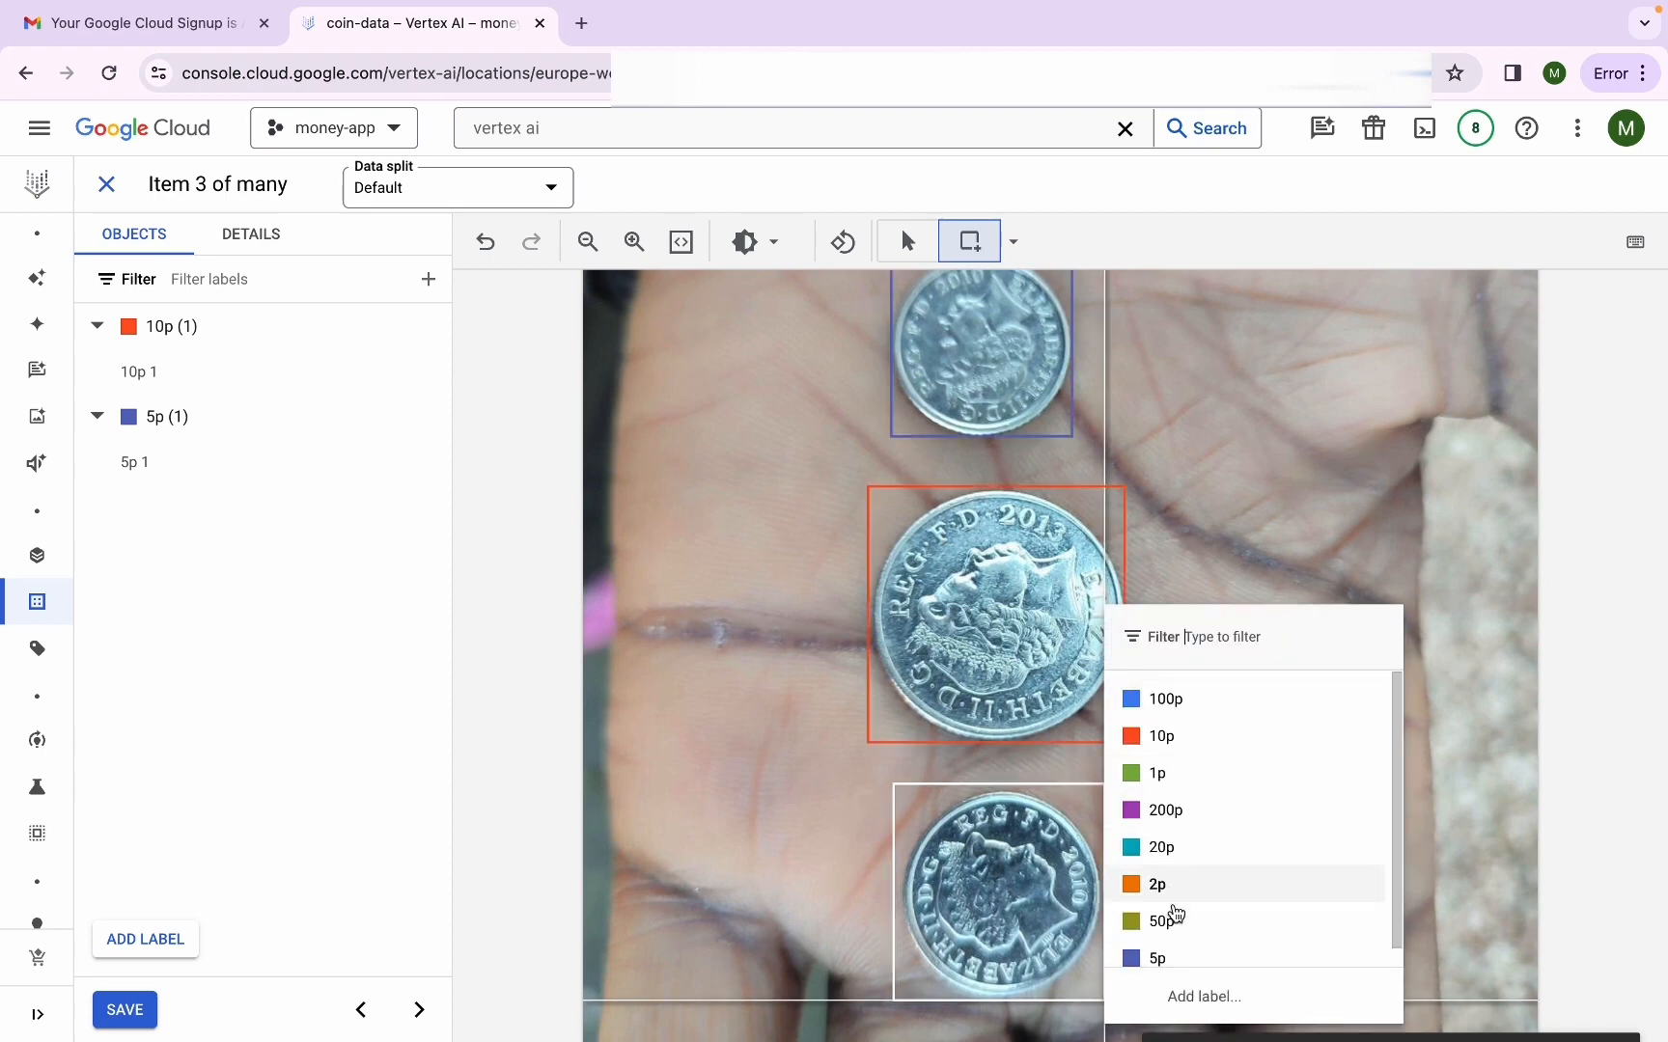
click(1170, 953)
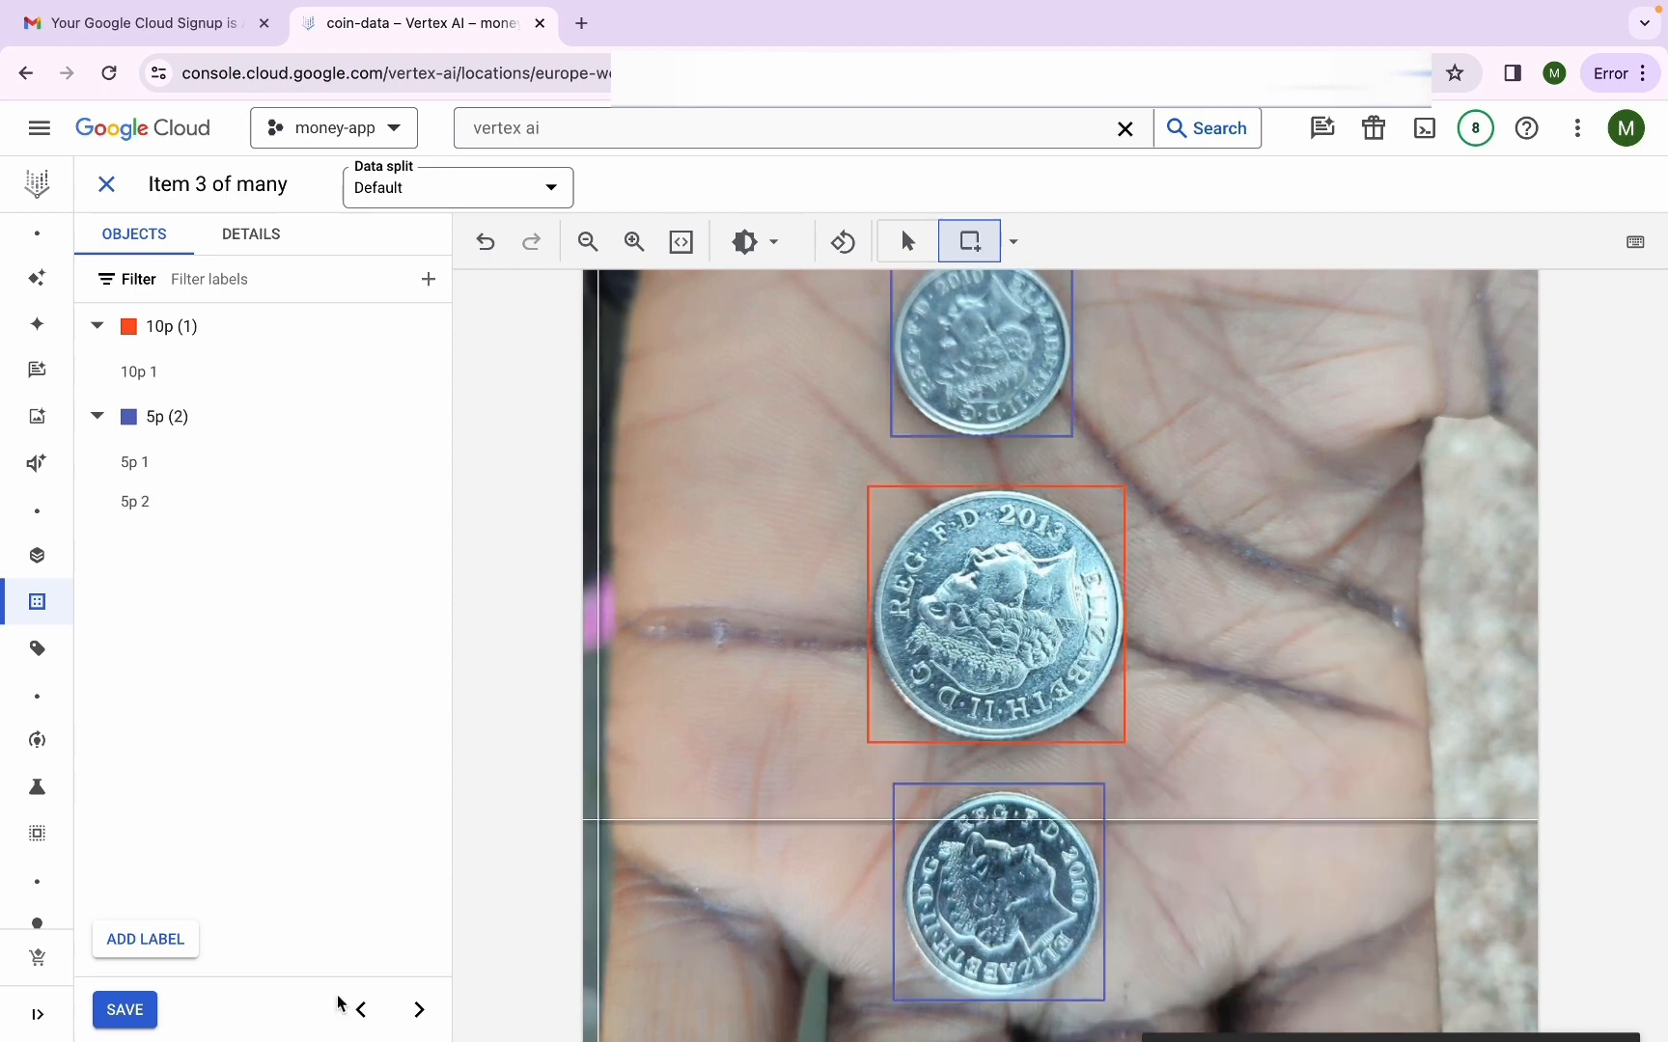
click(417, 1010)
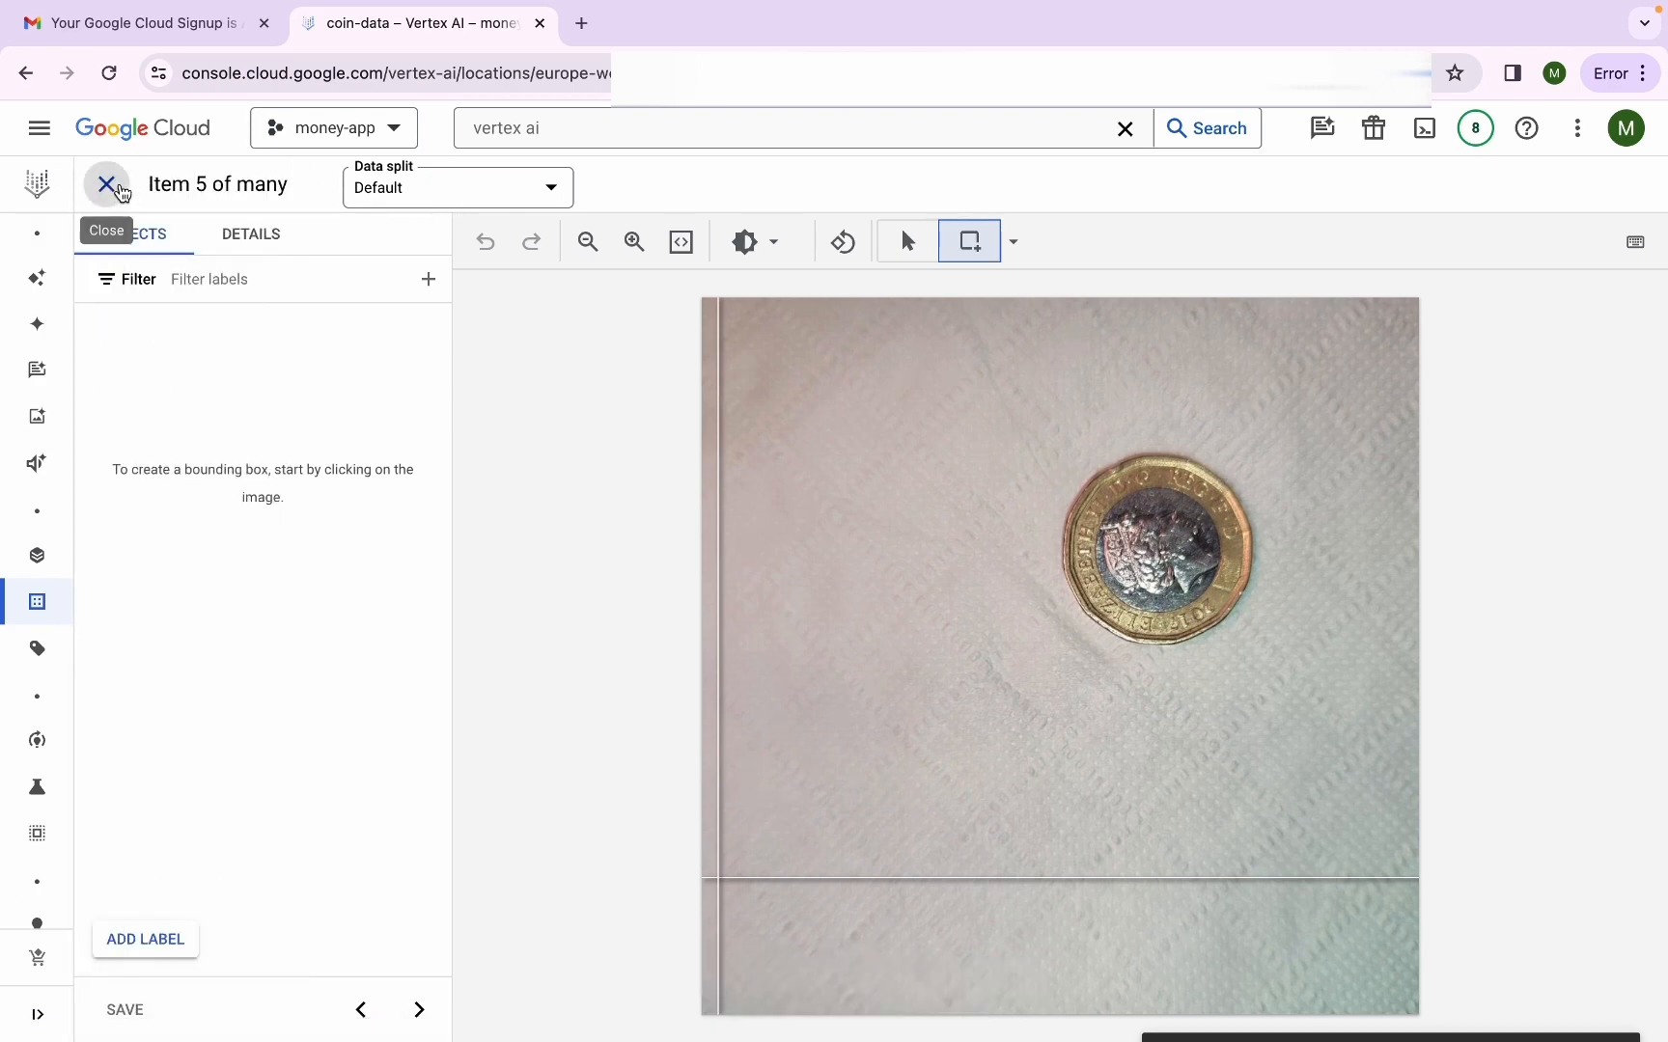
Close the photo editor and examine the coin-data analysis for the images required and assigned per label
click(106, 184)
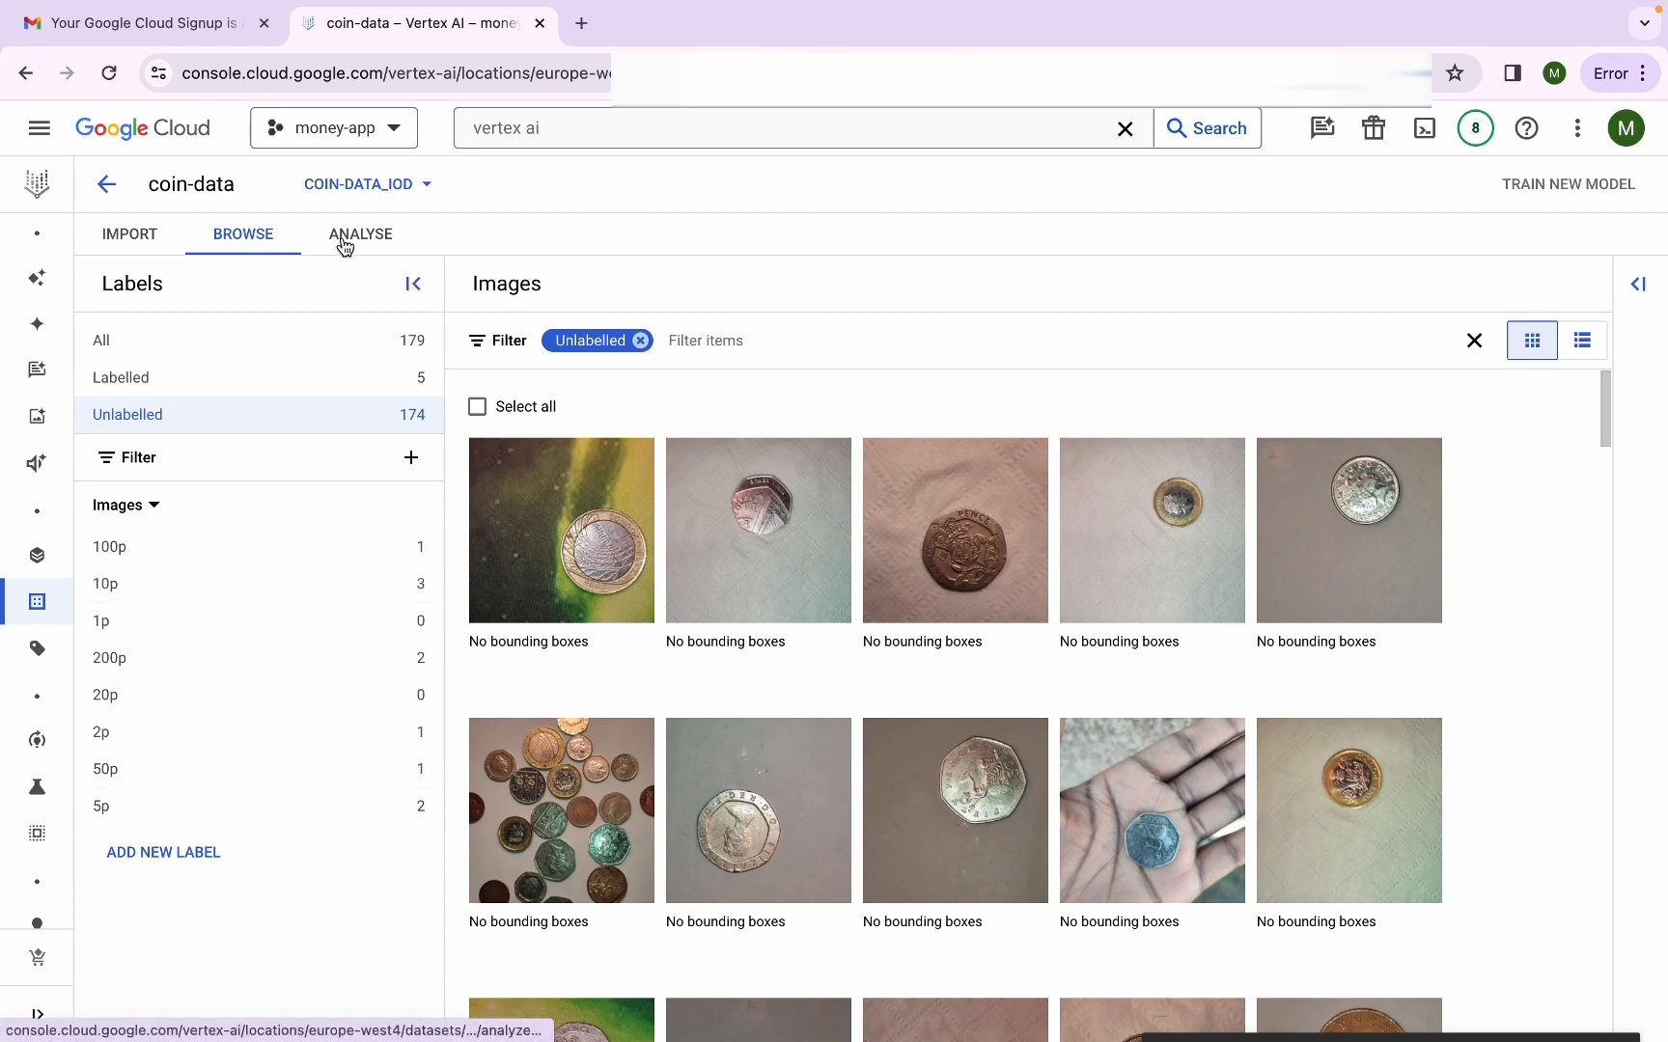
click(348, 243)
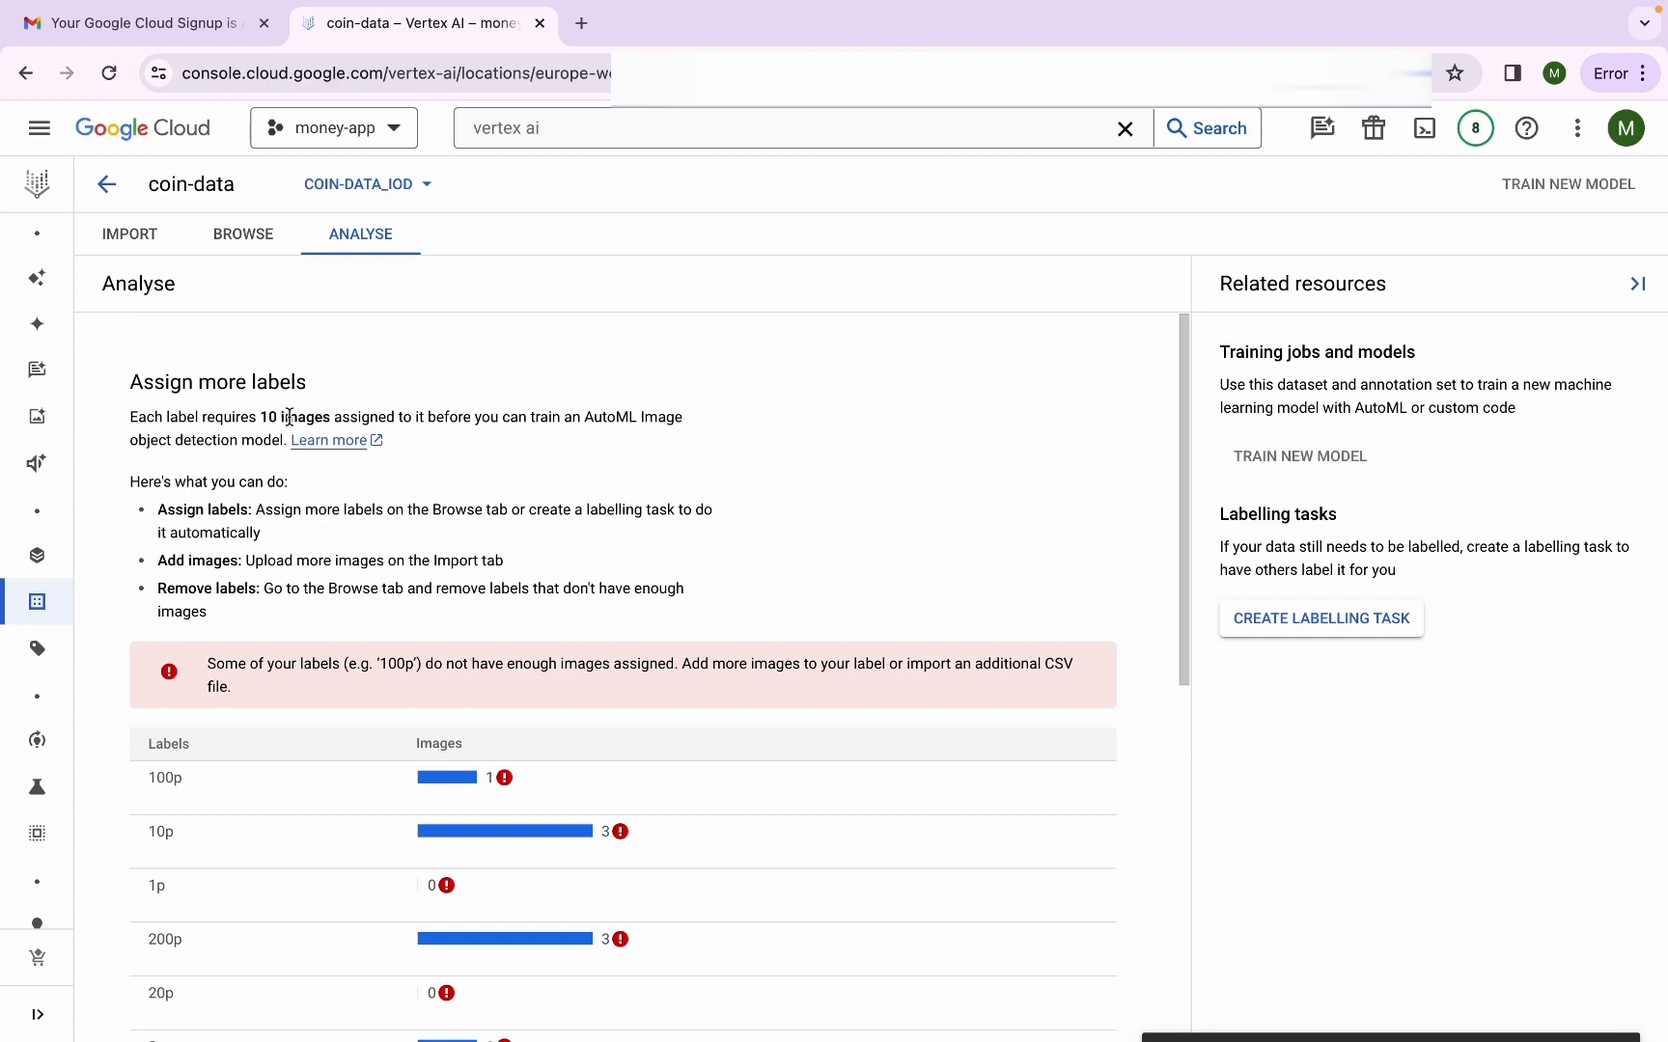
drag(259, 417, 562, 415)
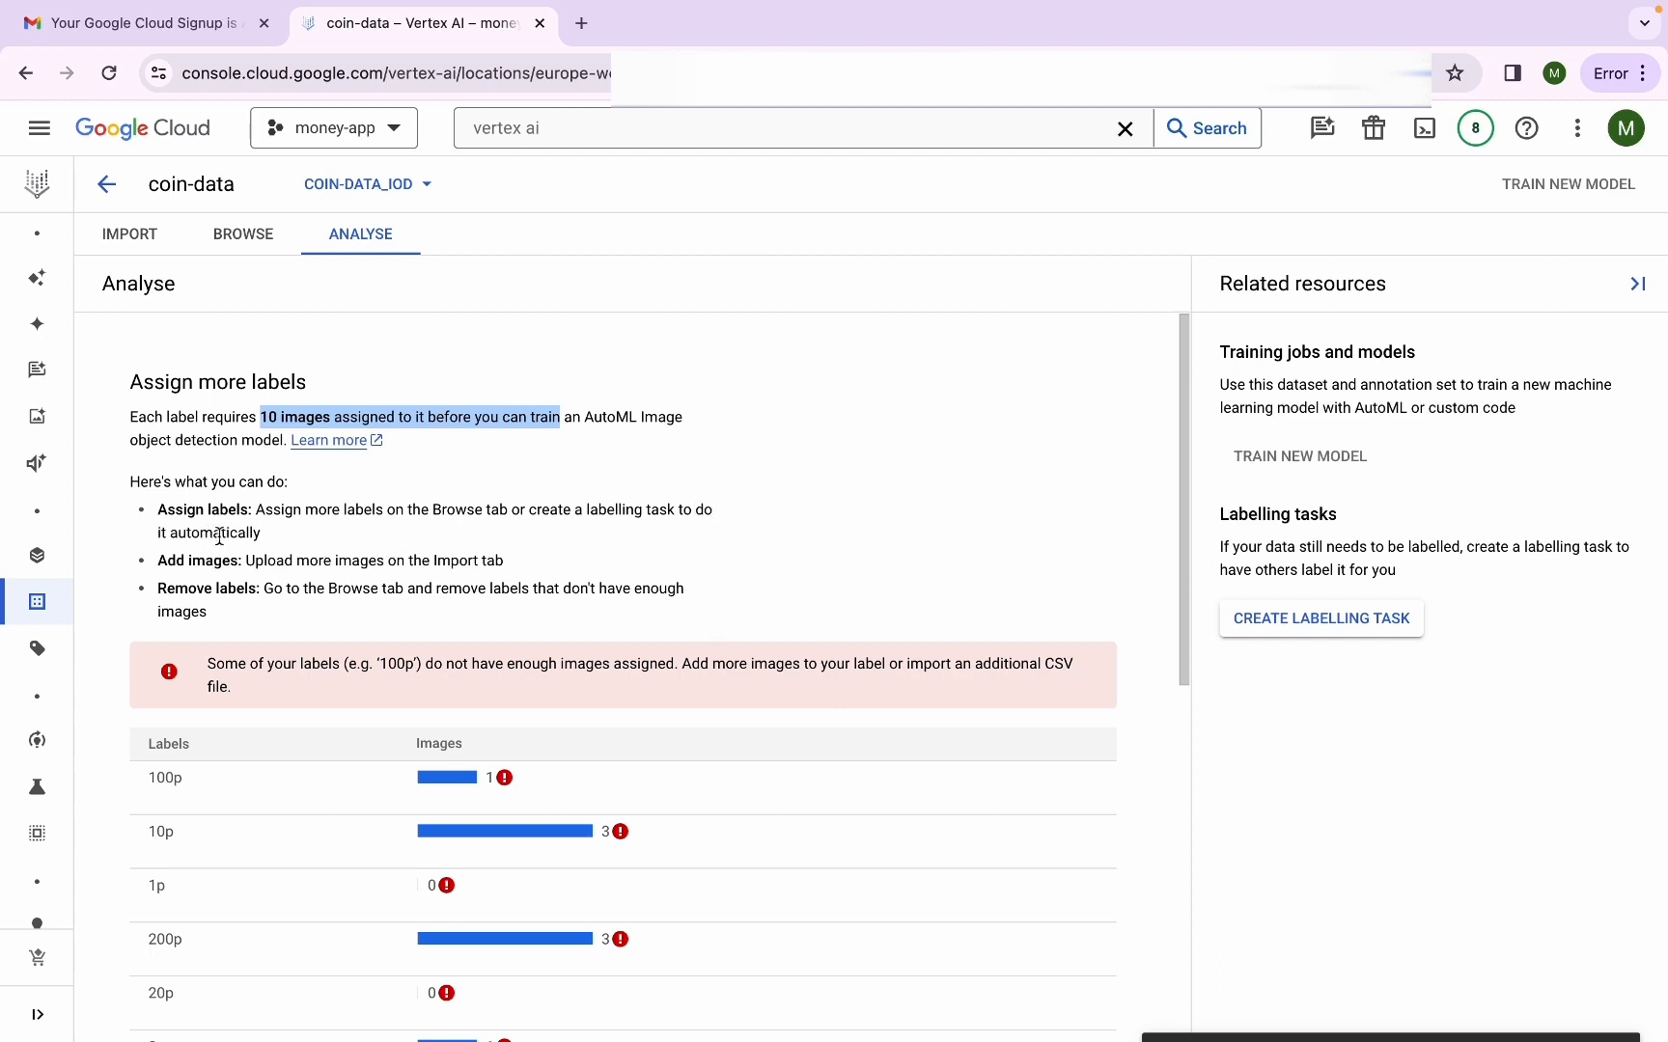
scroll(241, 594, down, 2)
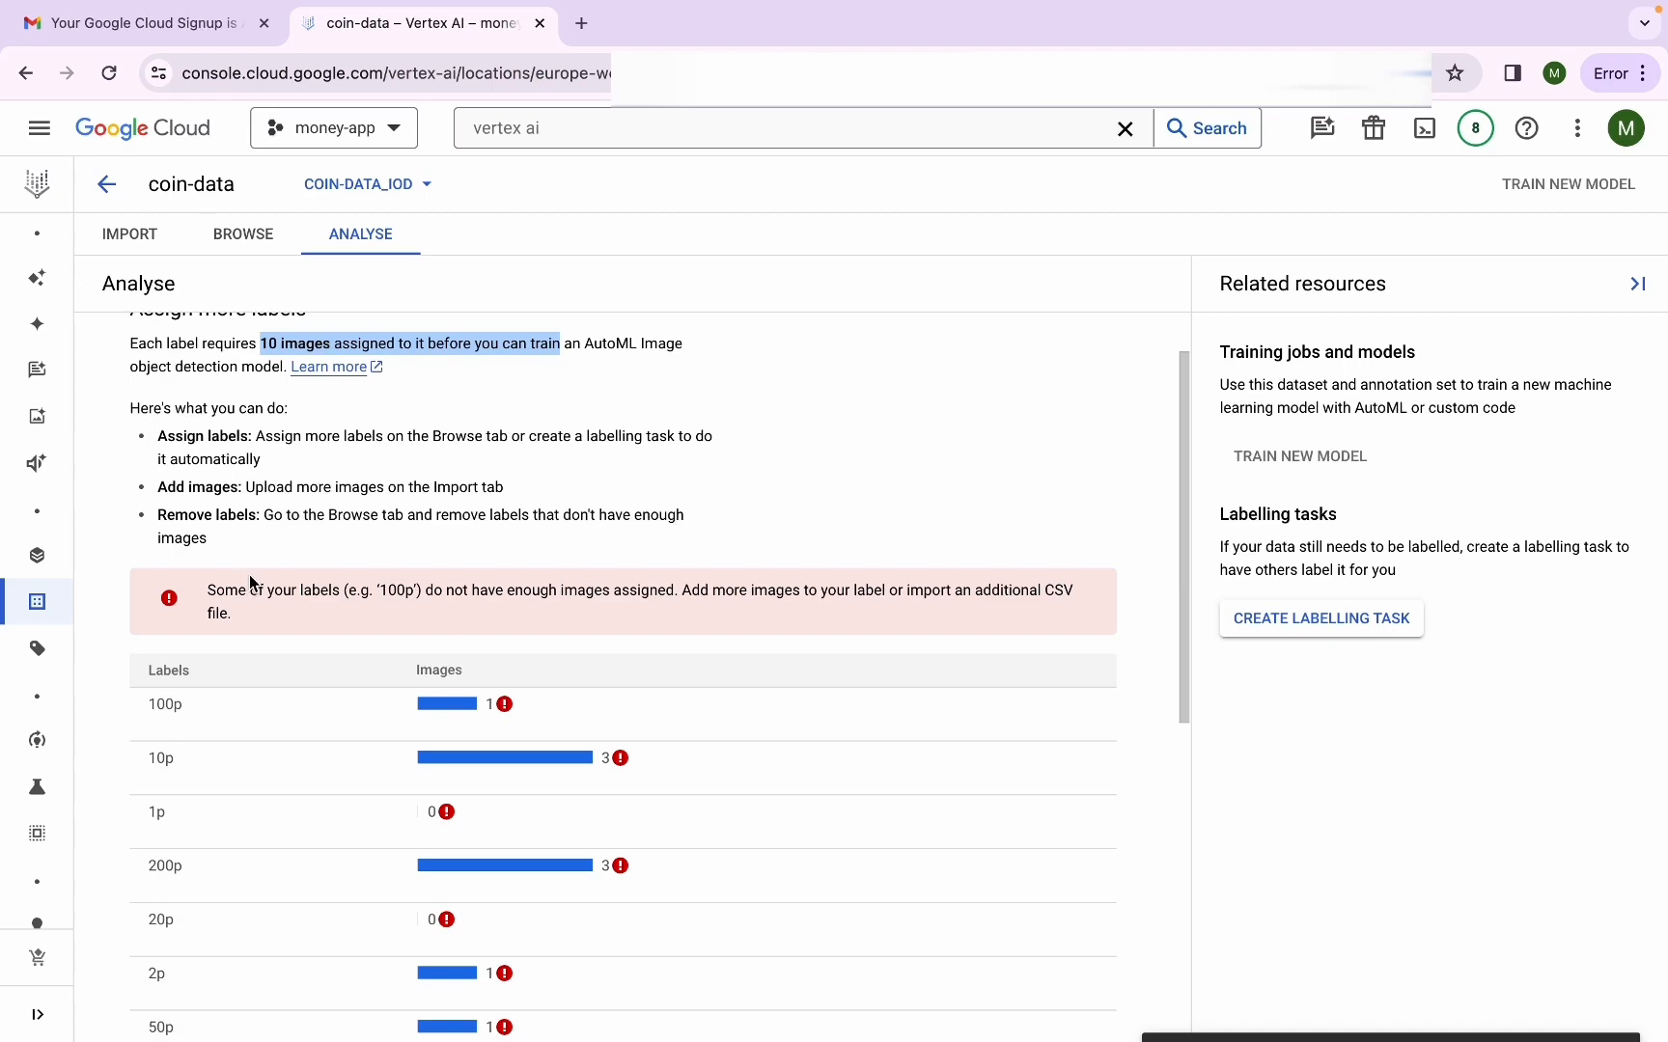
scroll(594, 745, up, 2)
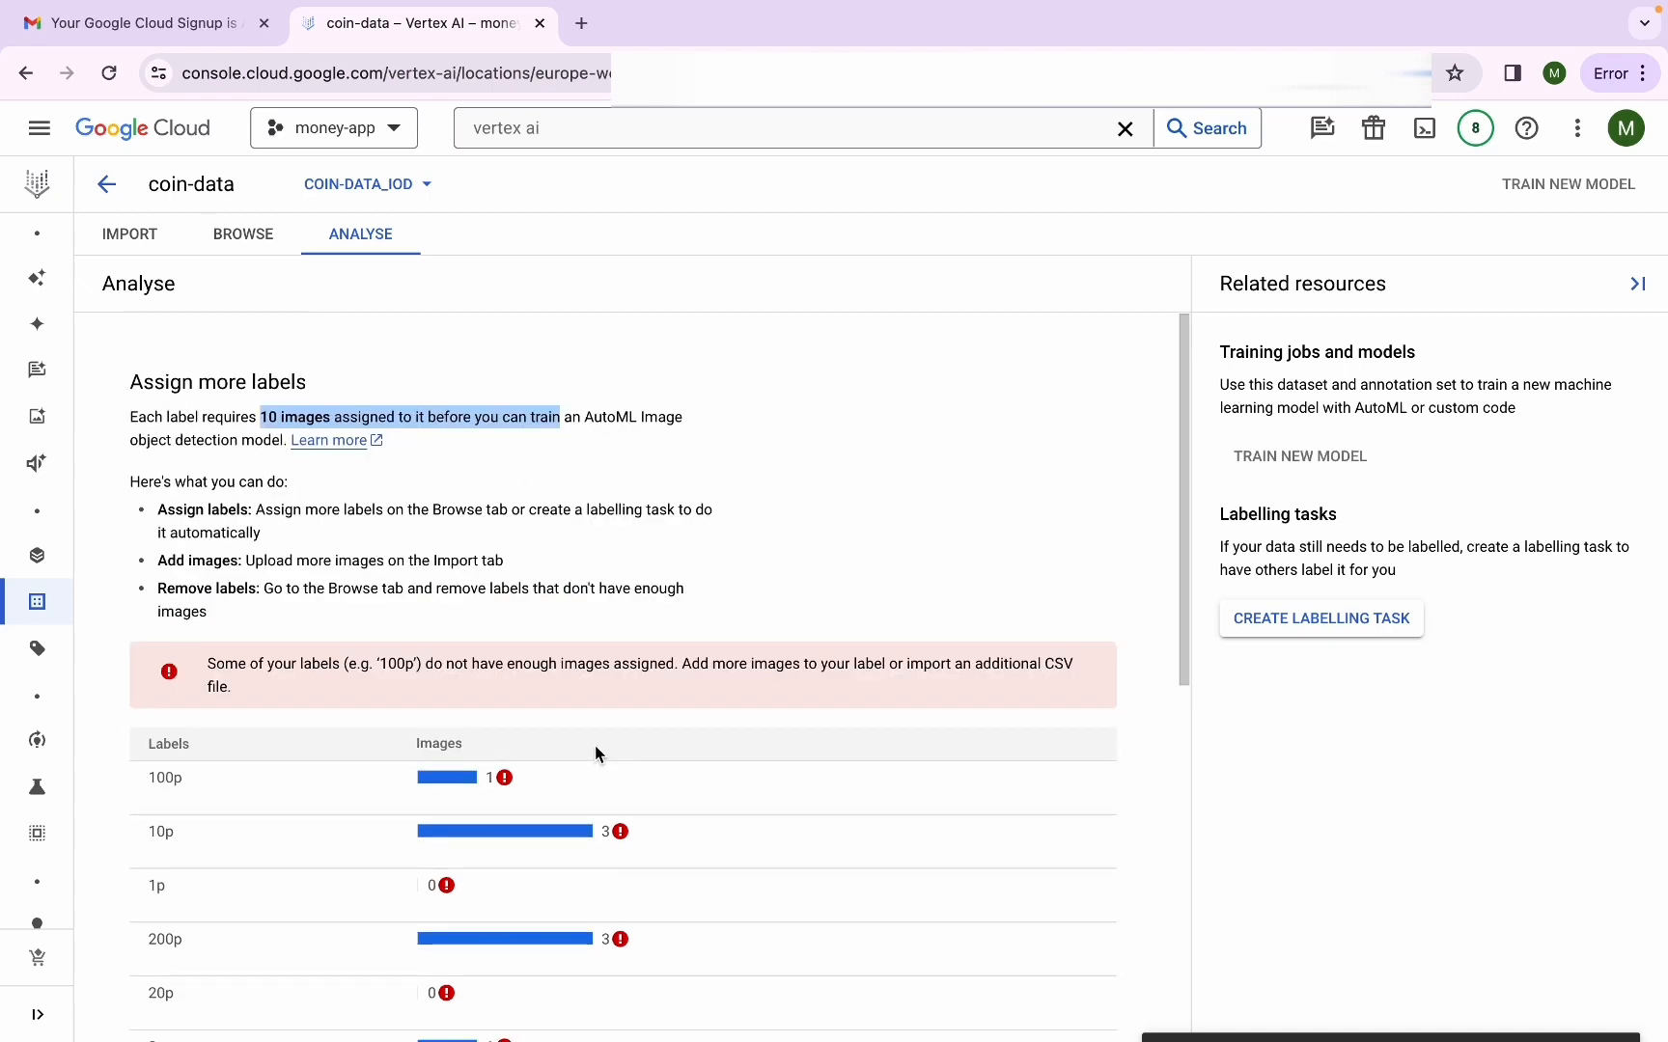
scroll(573, 763, down, 1)
scroll(573, 763, down, 1)
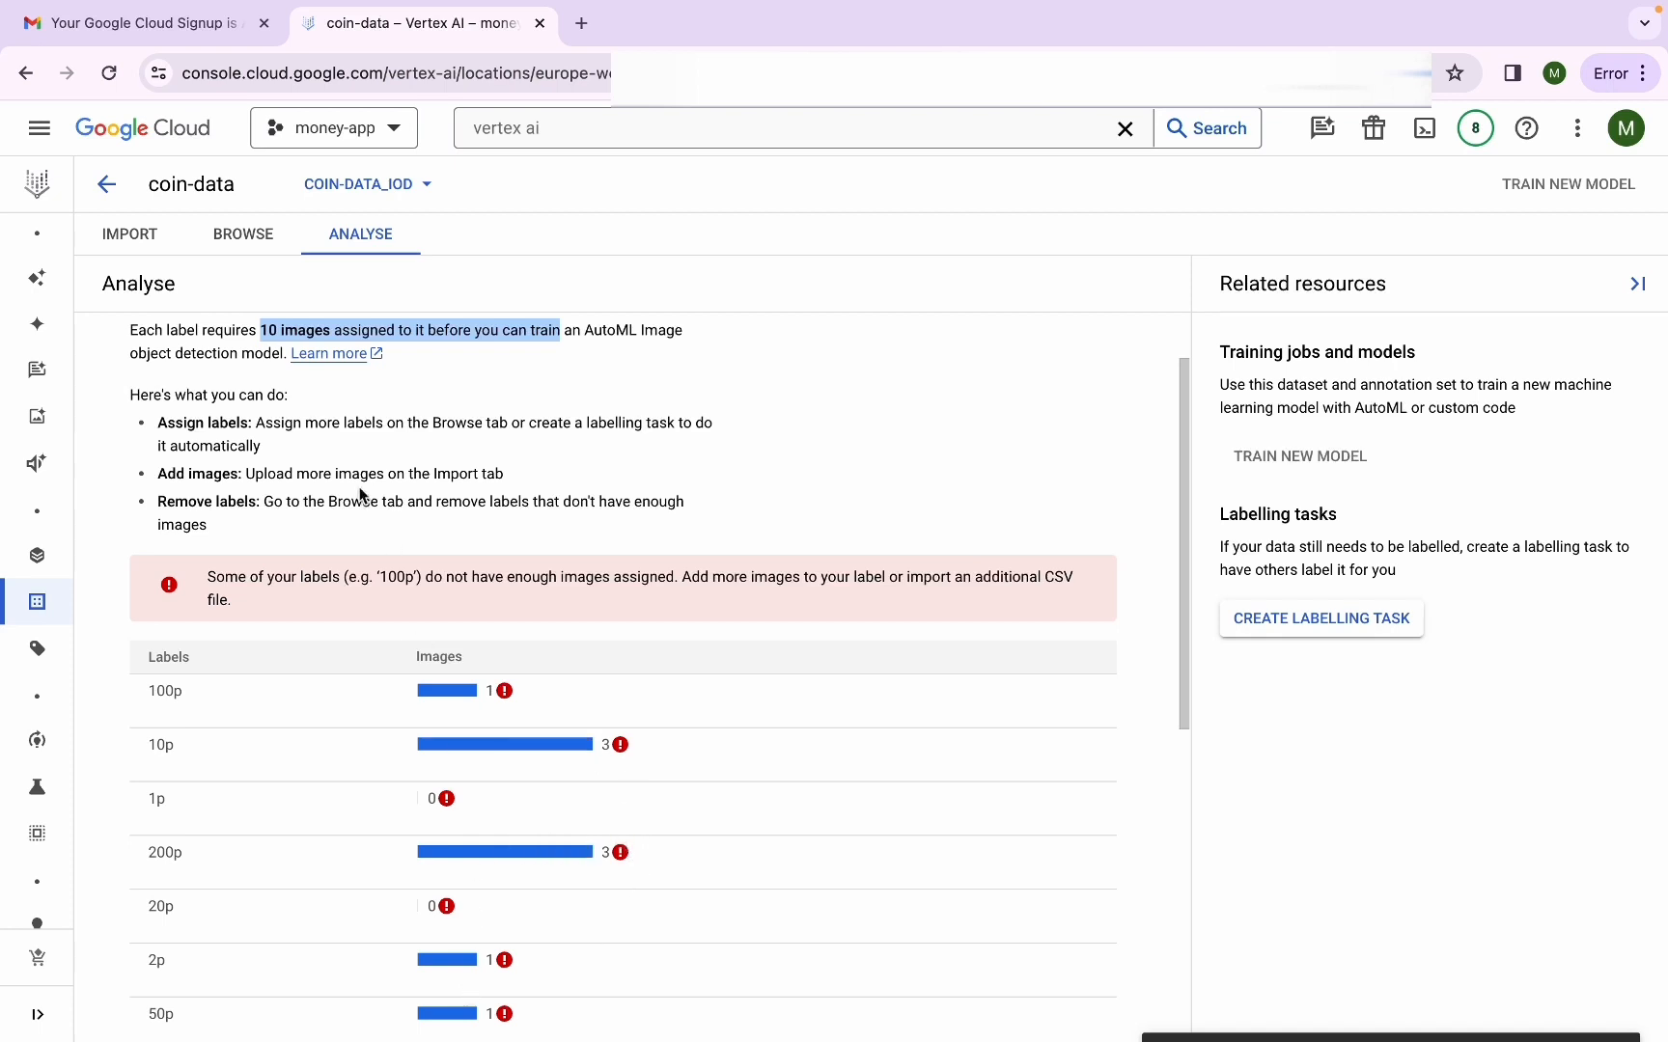
Return to browsing the coin-data images and look over the labelled and unlabelled photos
click(243, 234)
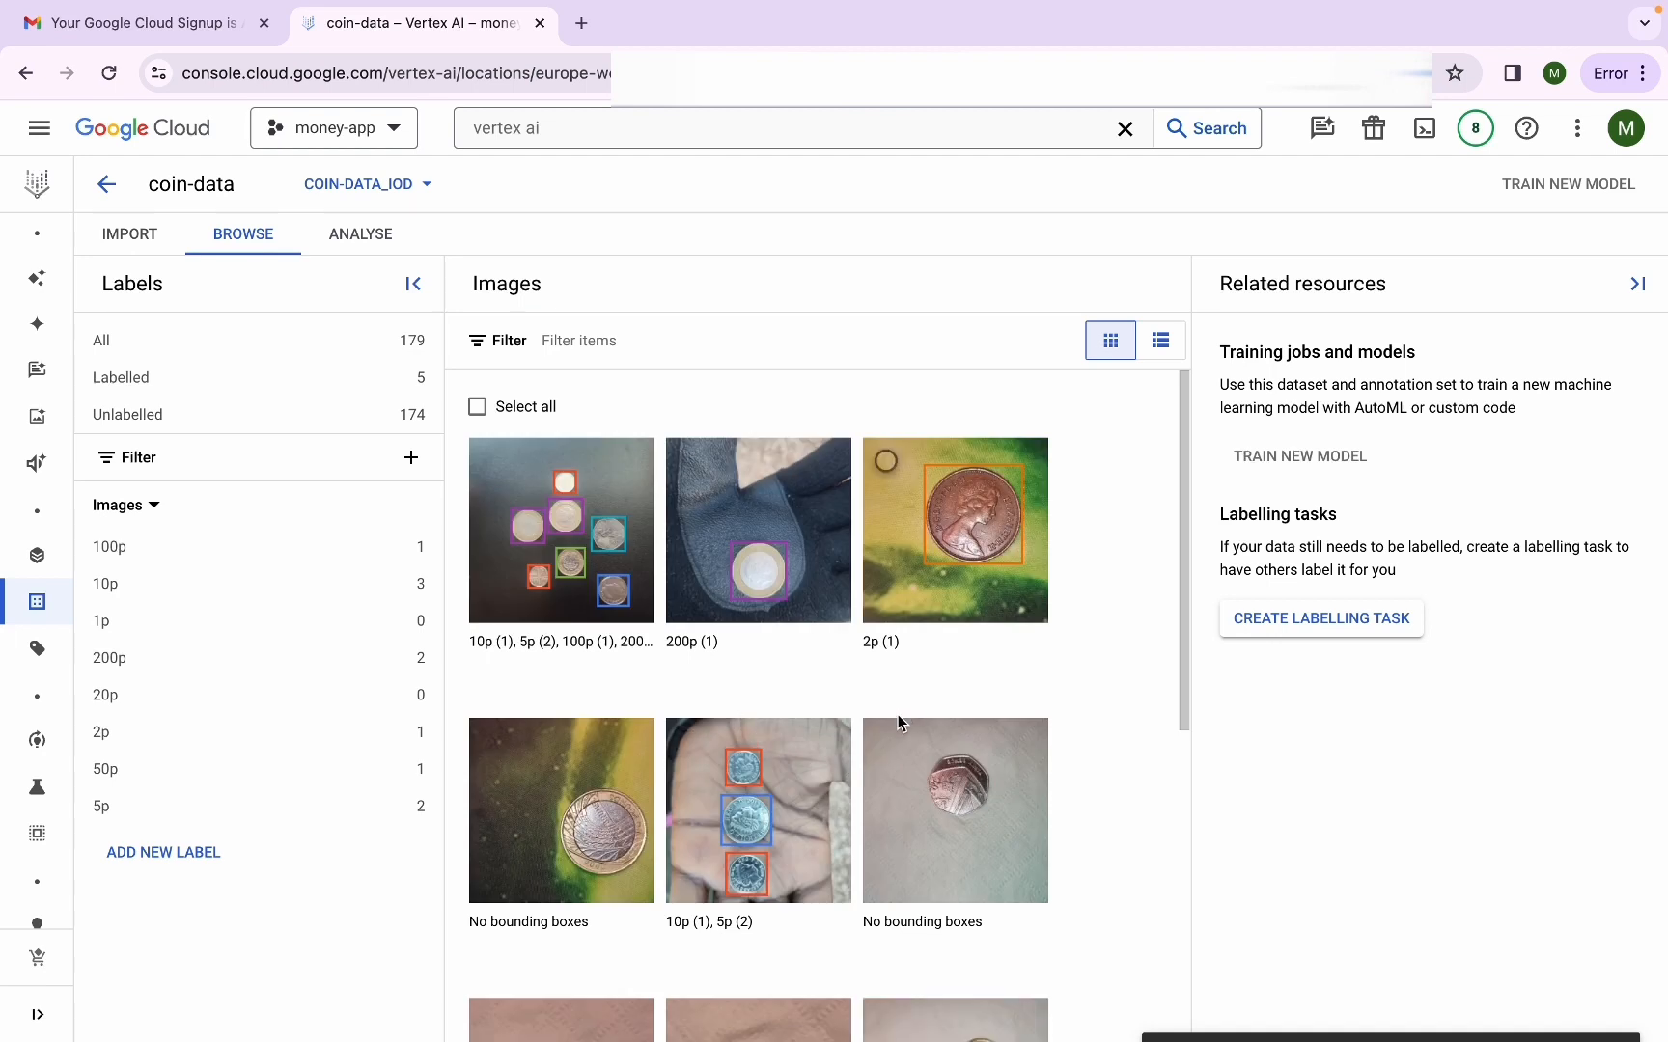
scroll(898, 719, down, 1)
scroll(897, 722, down, 1)
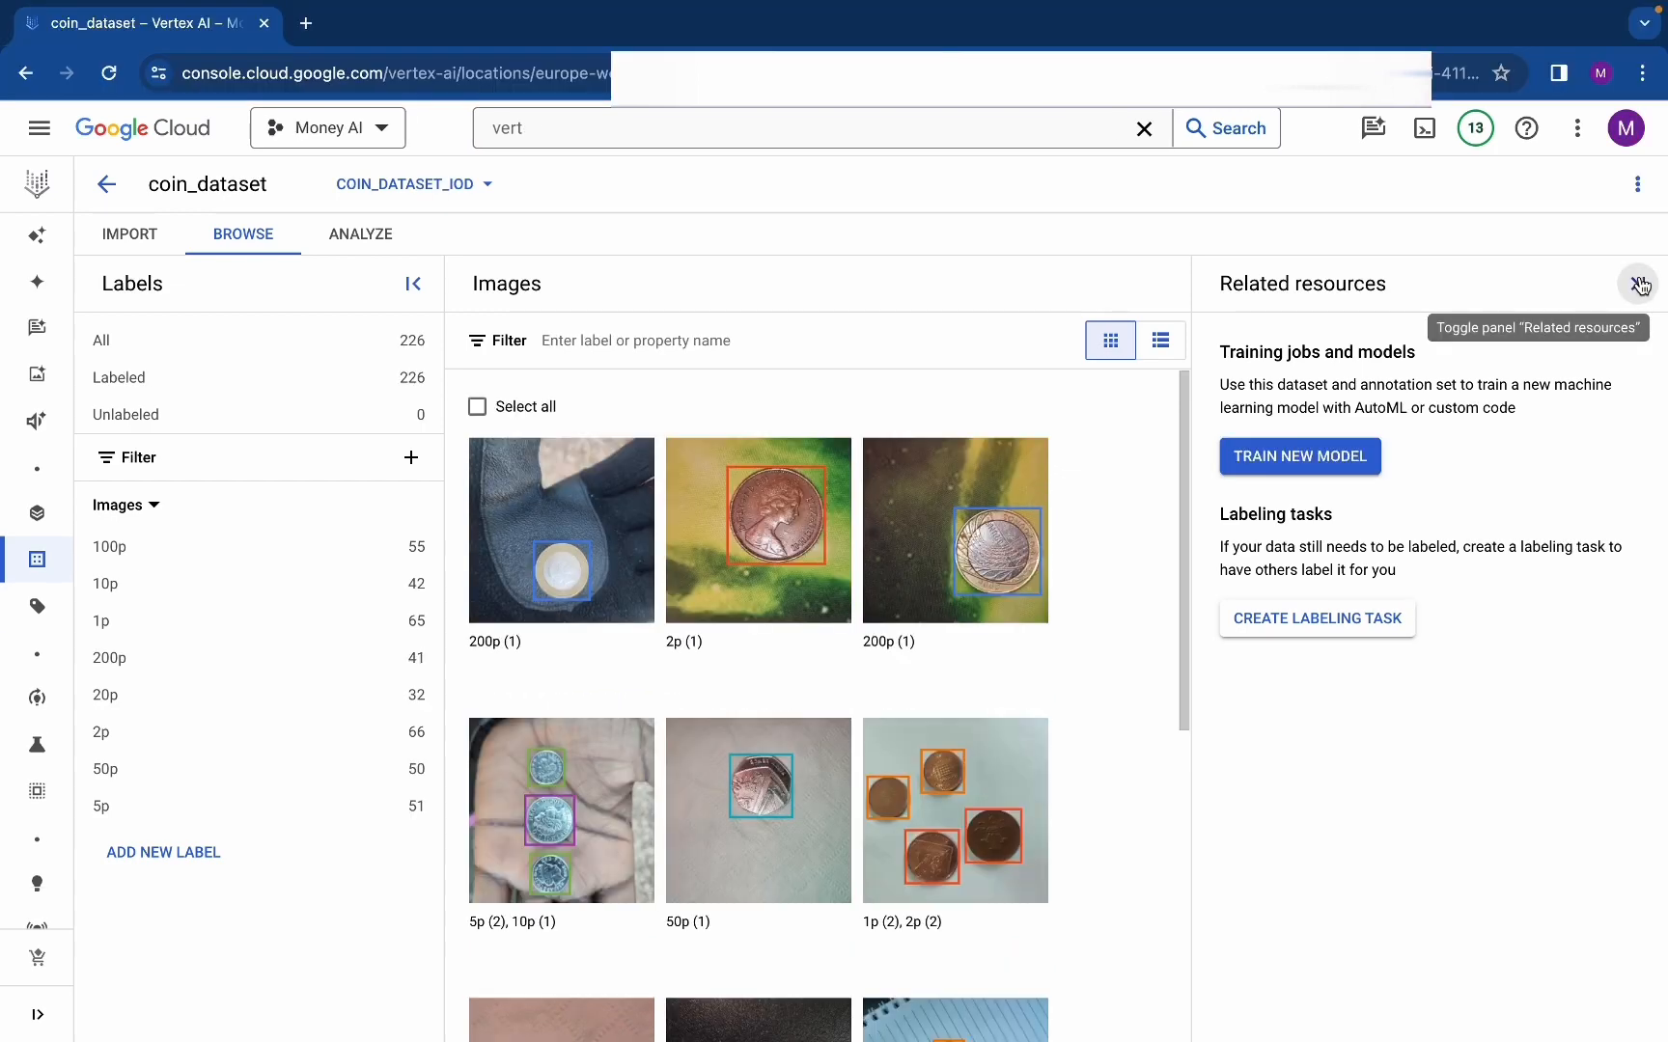
Look through the labelled photos of coin_dataset and inspect the bounding boxes of one multi-coin photo, with the related resources hidden
click(1634, 283)
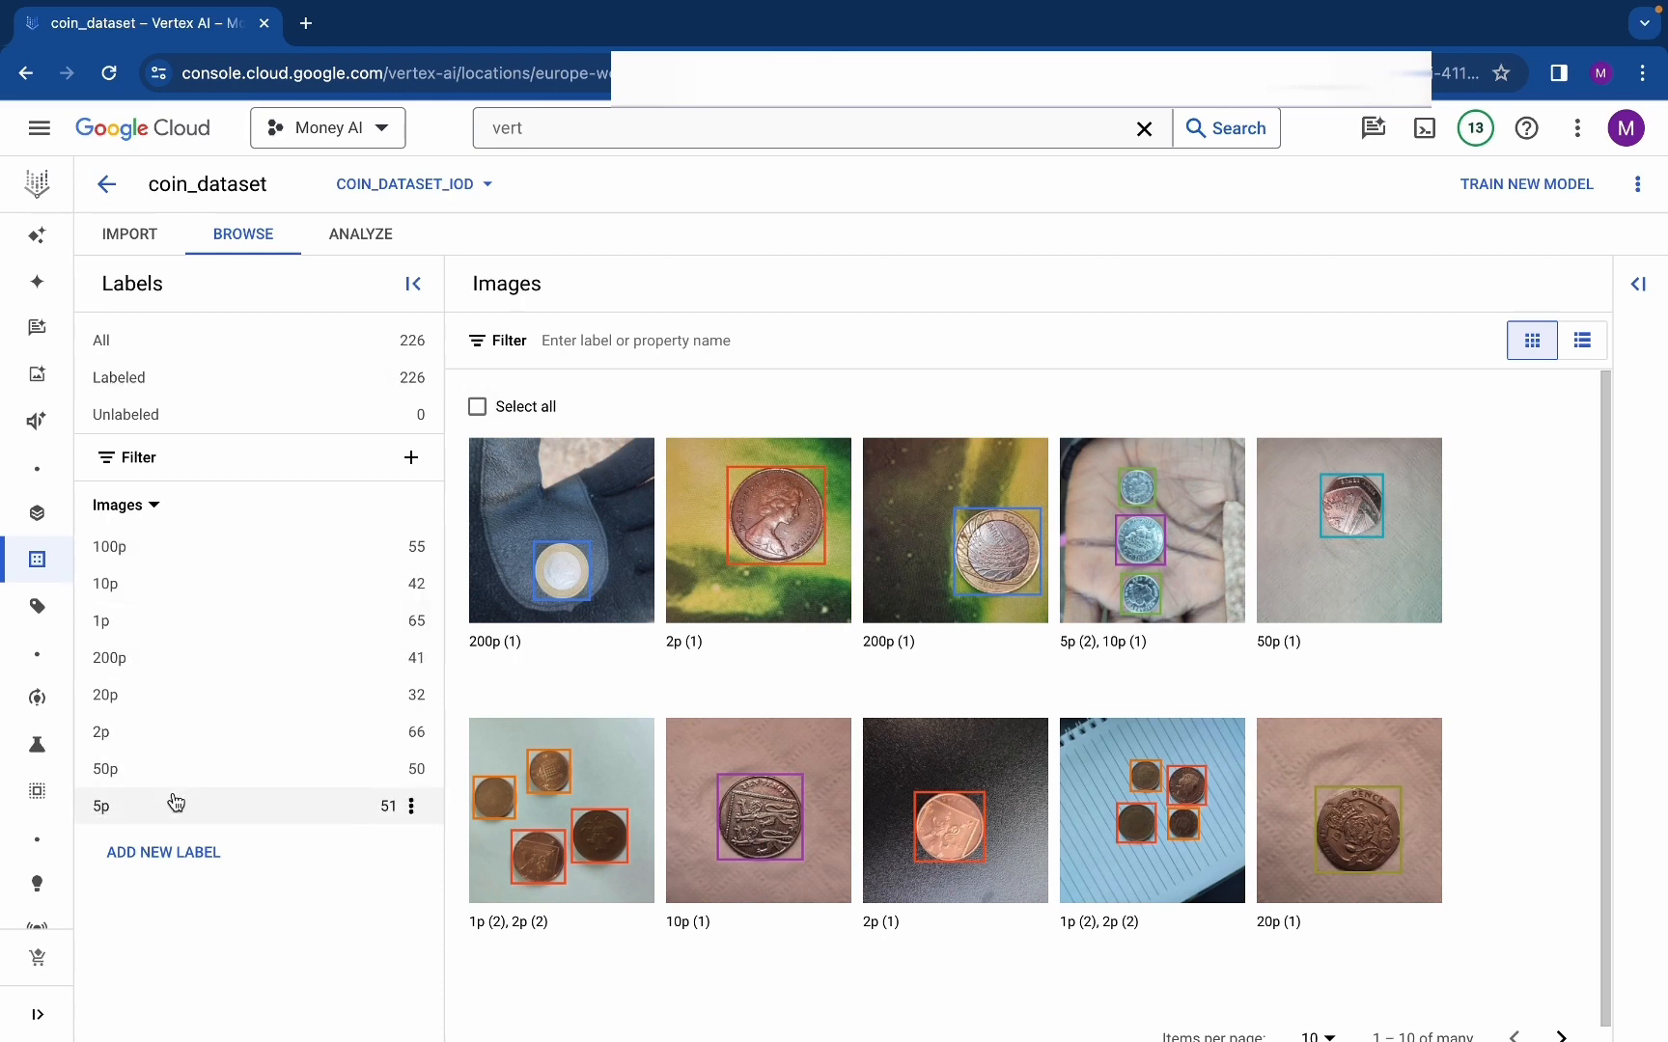
scroll(782, 942, down, 10)
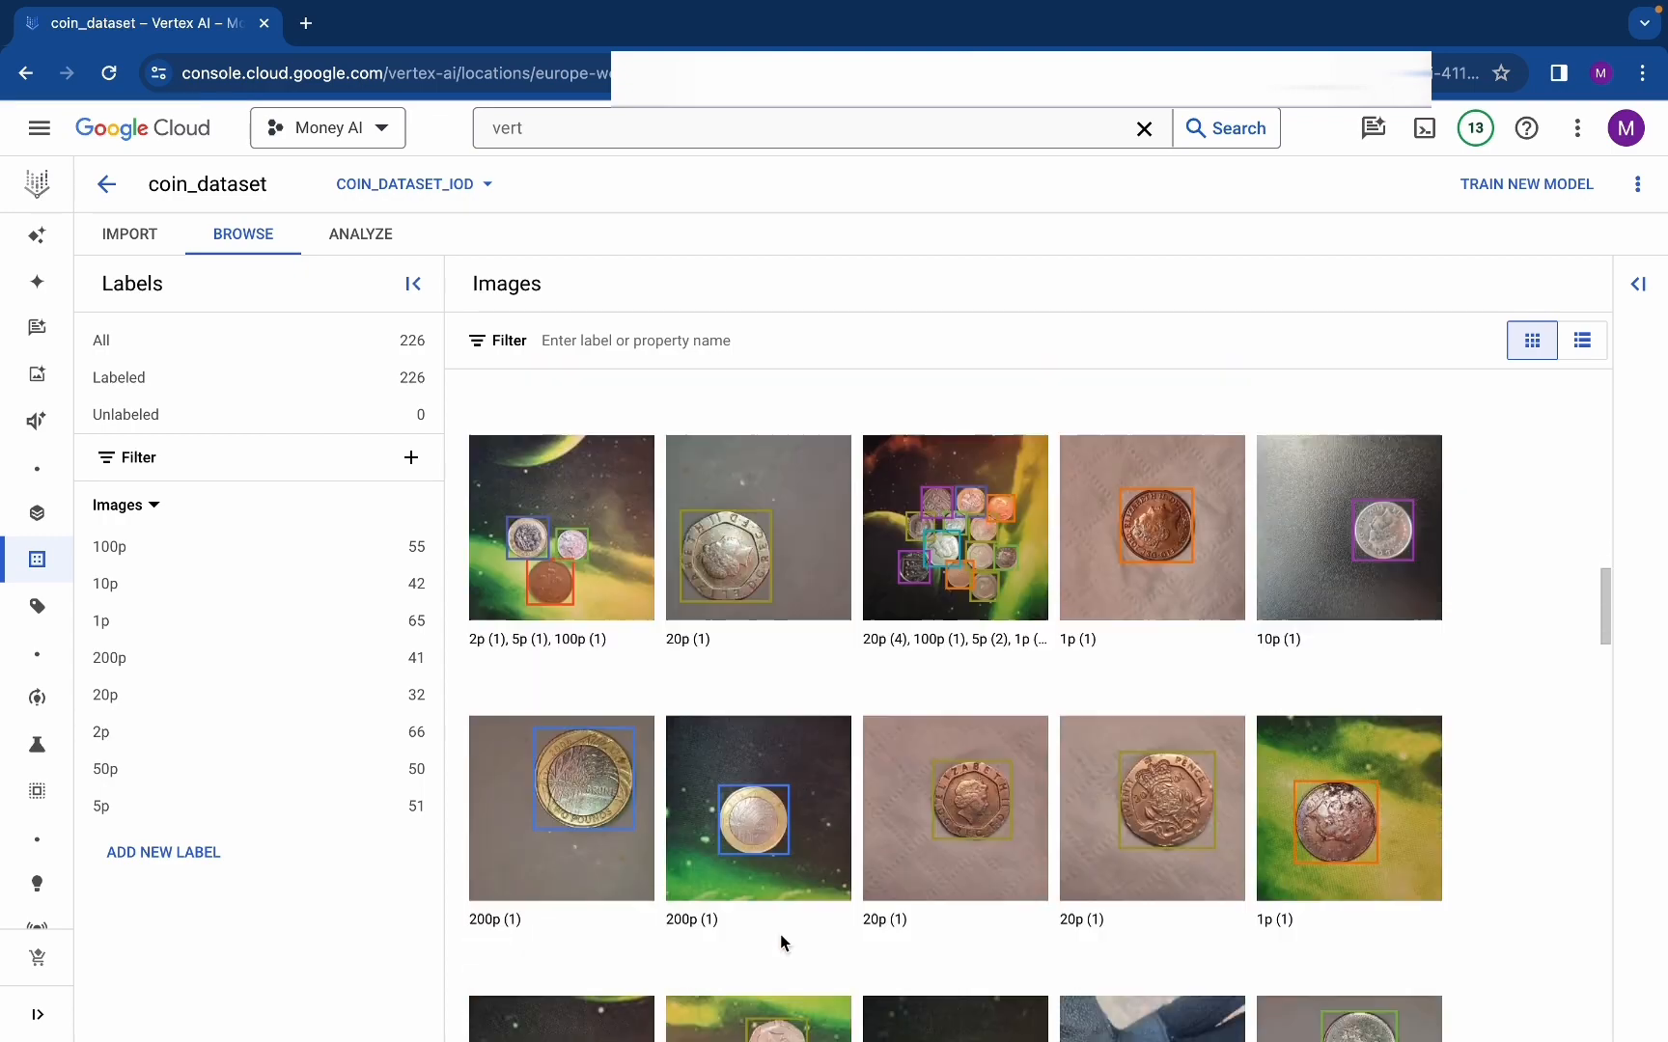
scroll(854, 941, down, 7)
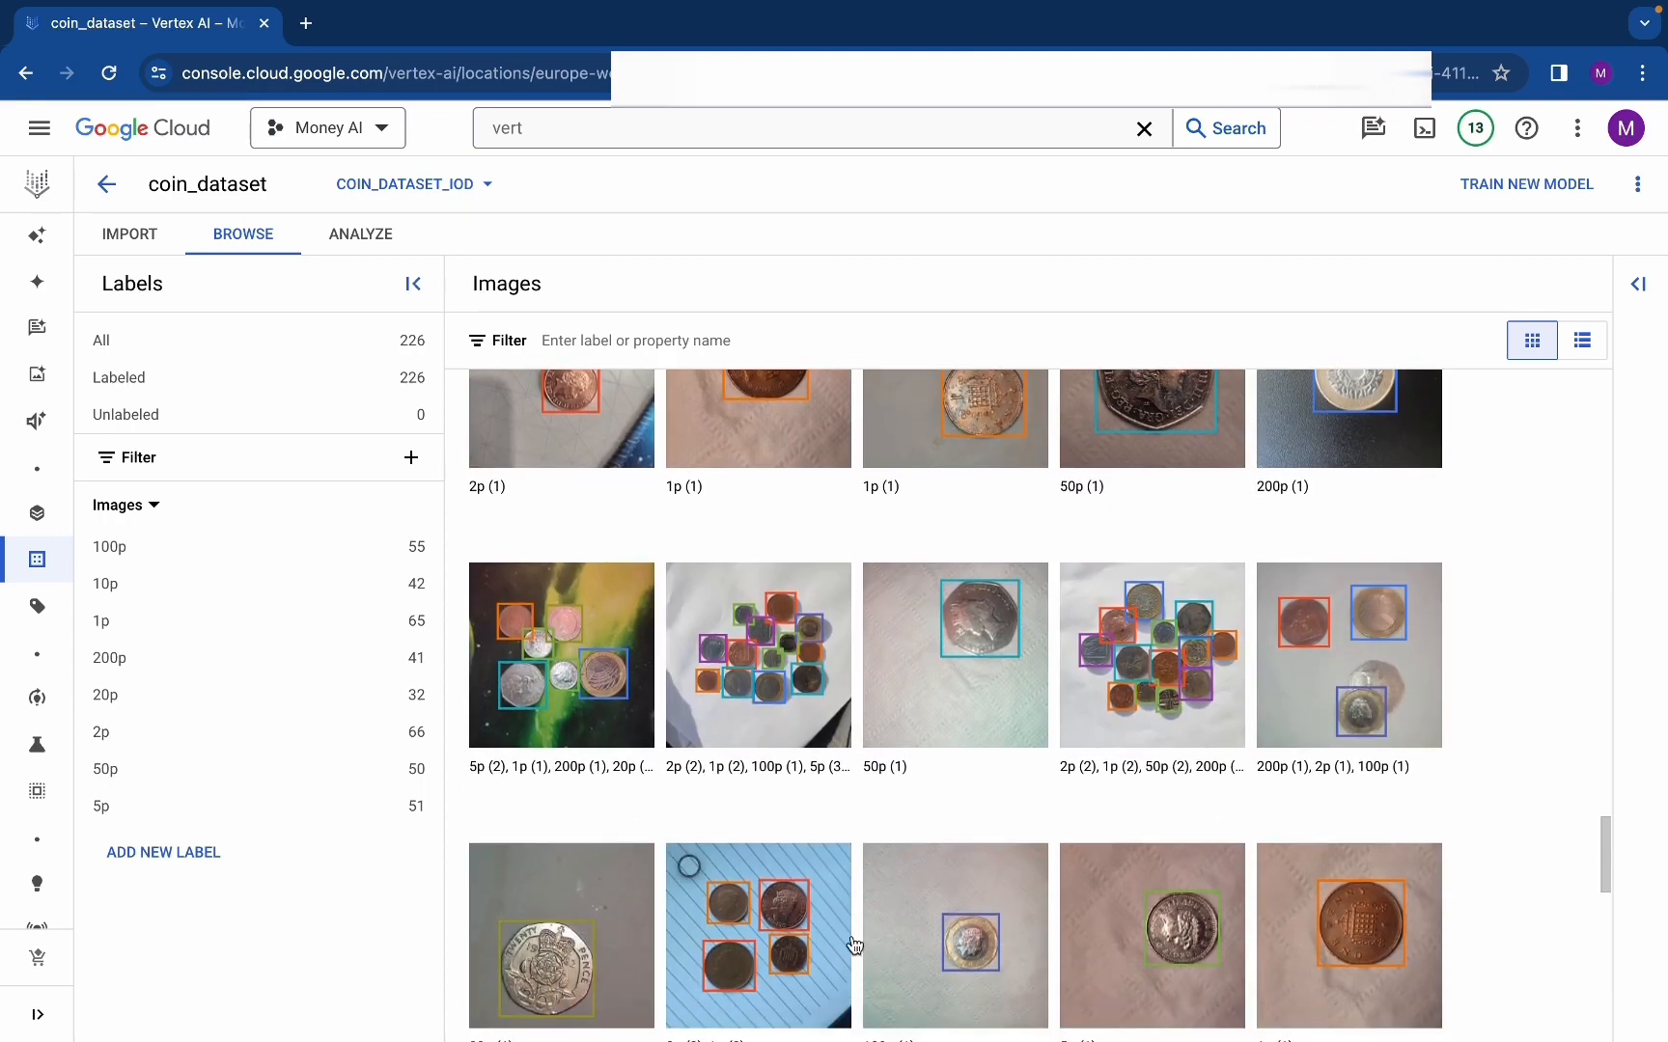
scroll(856, 938, down, 5)
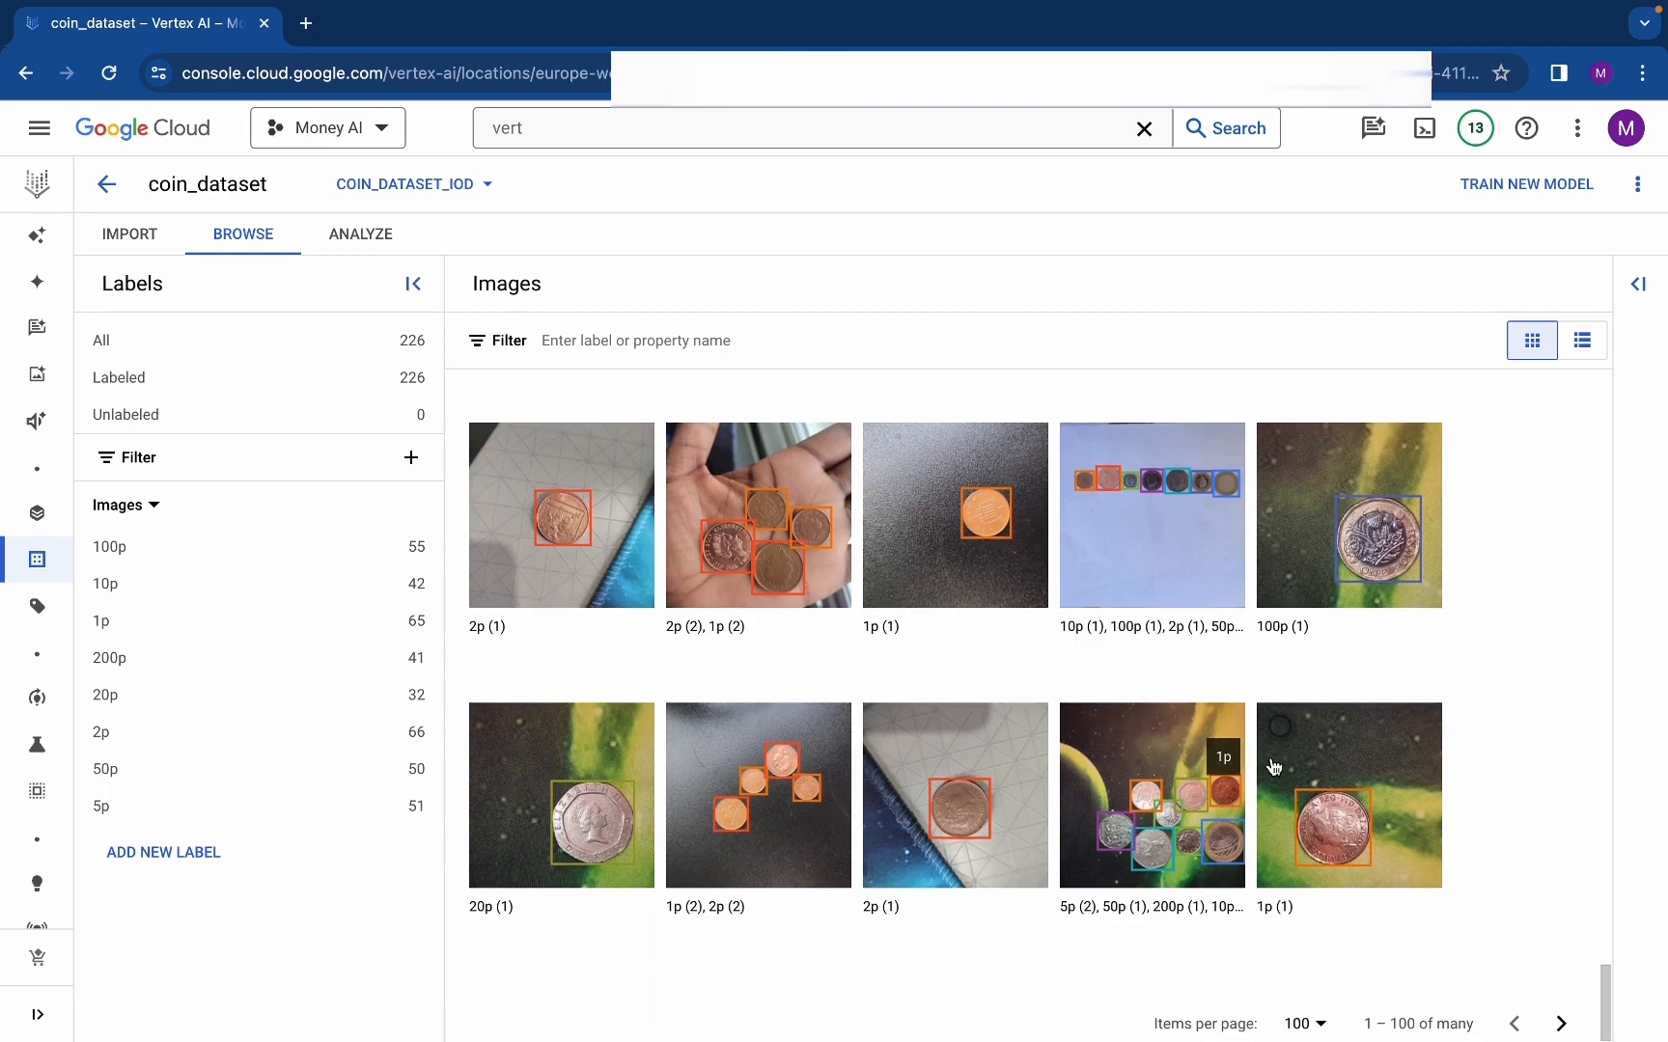
click(1122, 768)
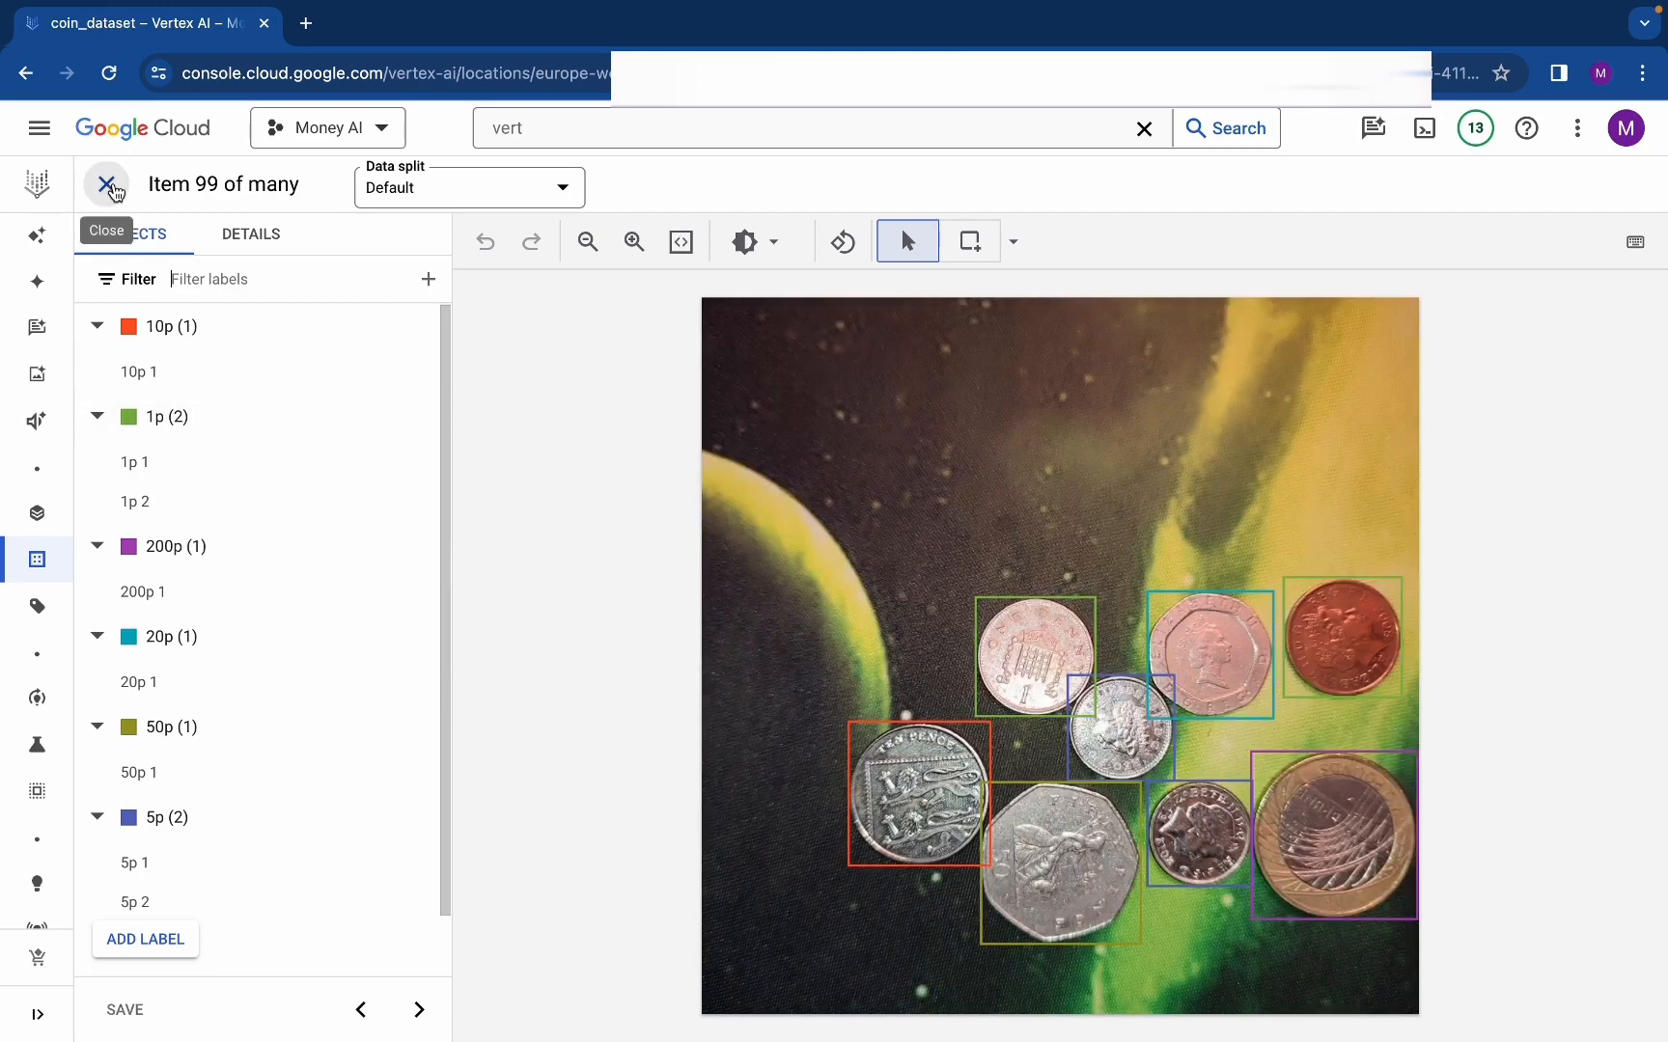
click(111, 188)
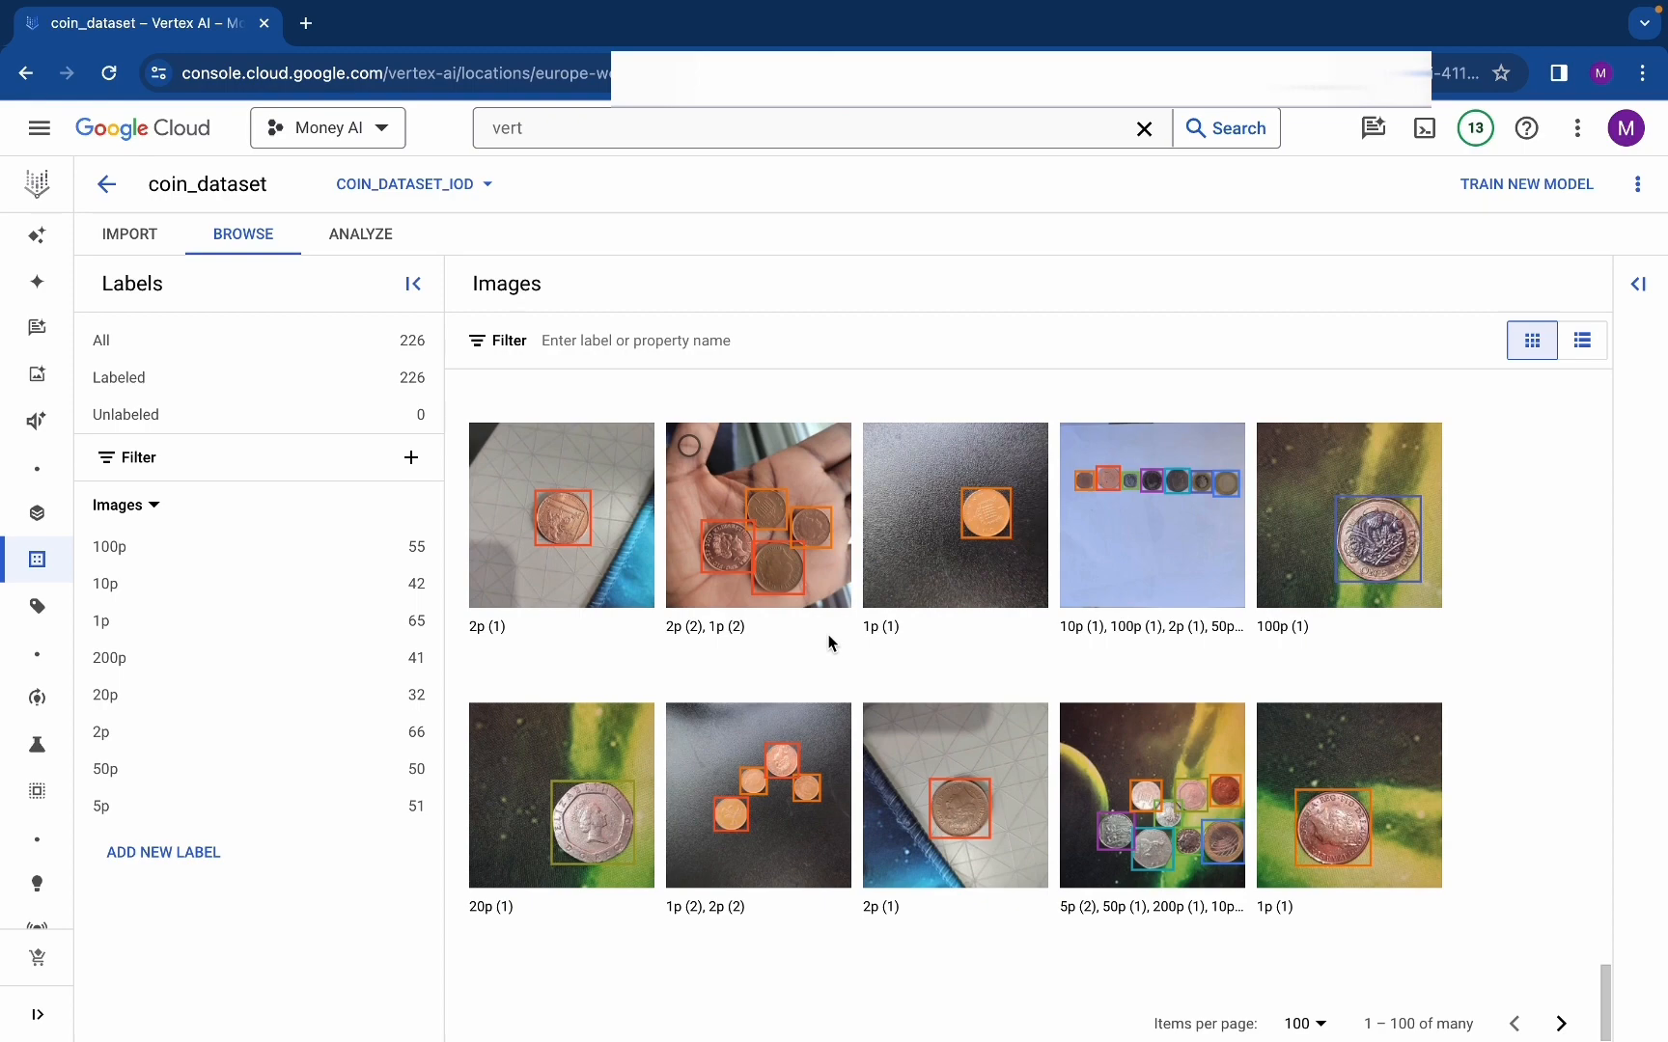
Examine the coin_dataset analysis for the recommended and assigned number of images per coin label
click(355, 235)
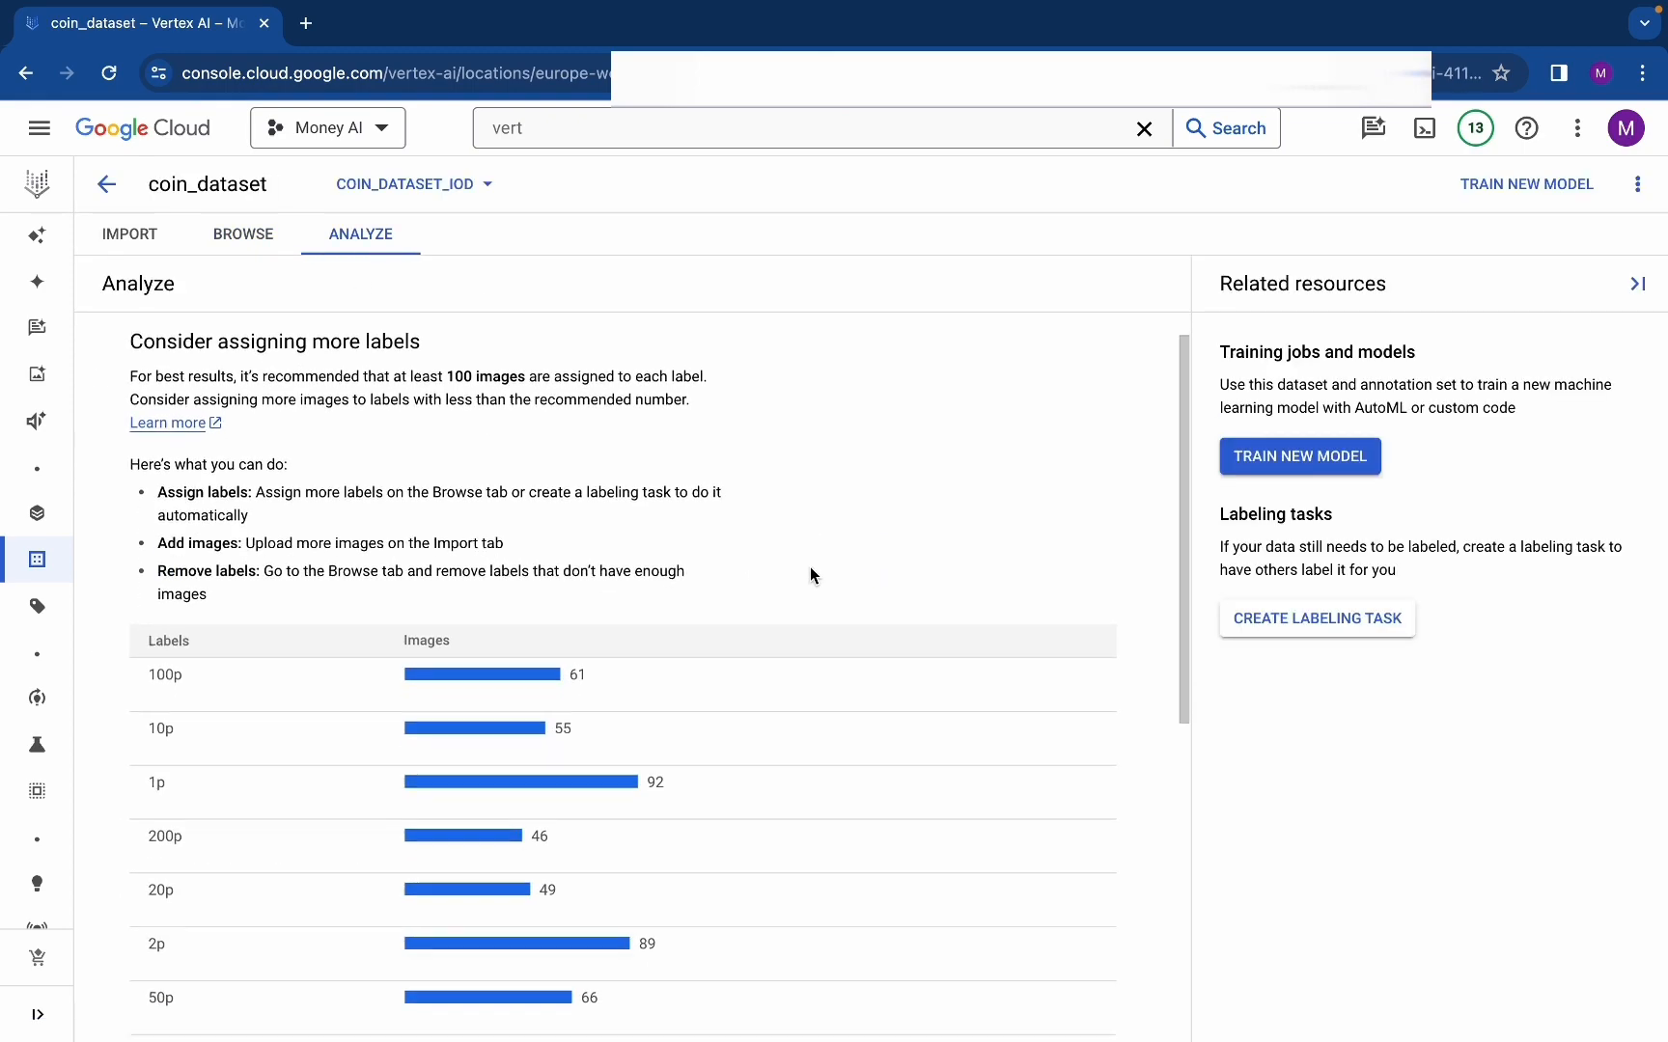
scroll(810, 575, down, 5)
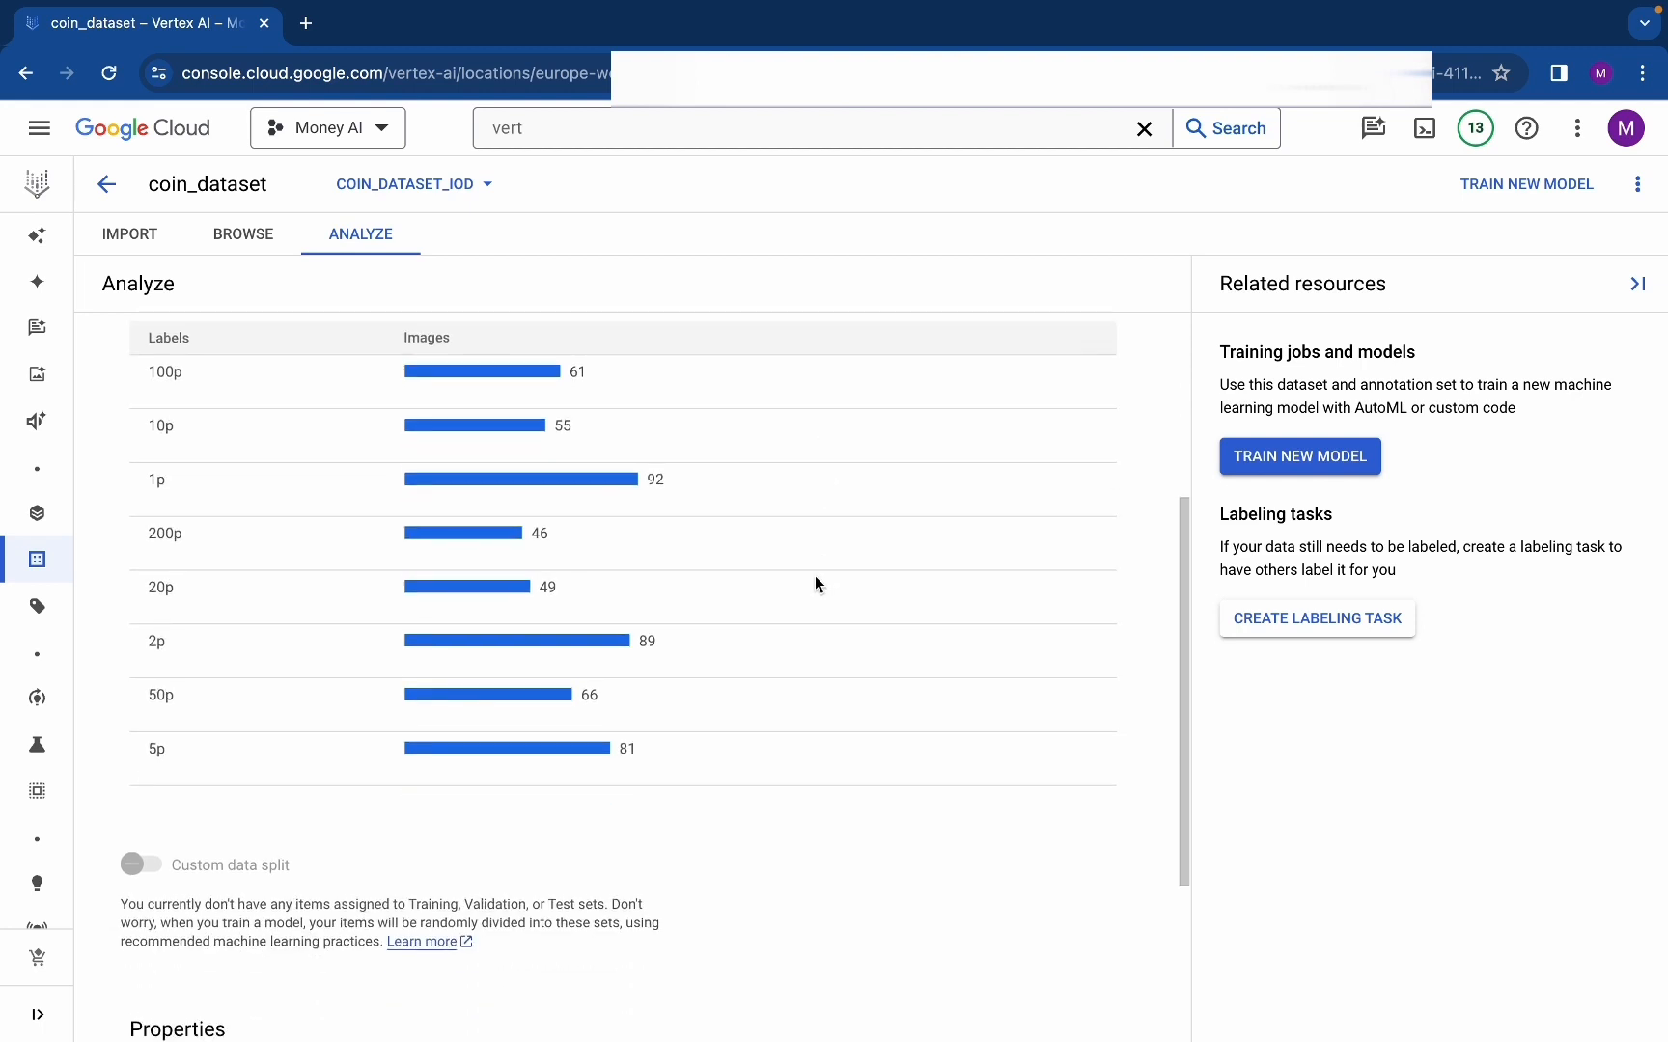
scroll(764, 680, down, 2)
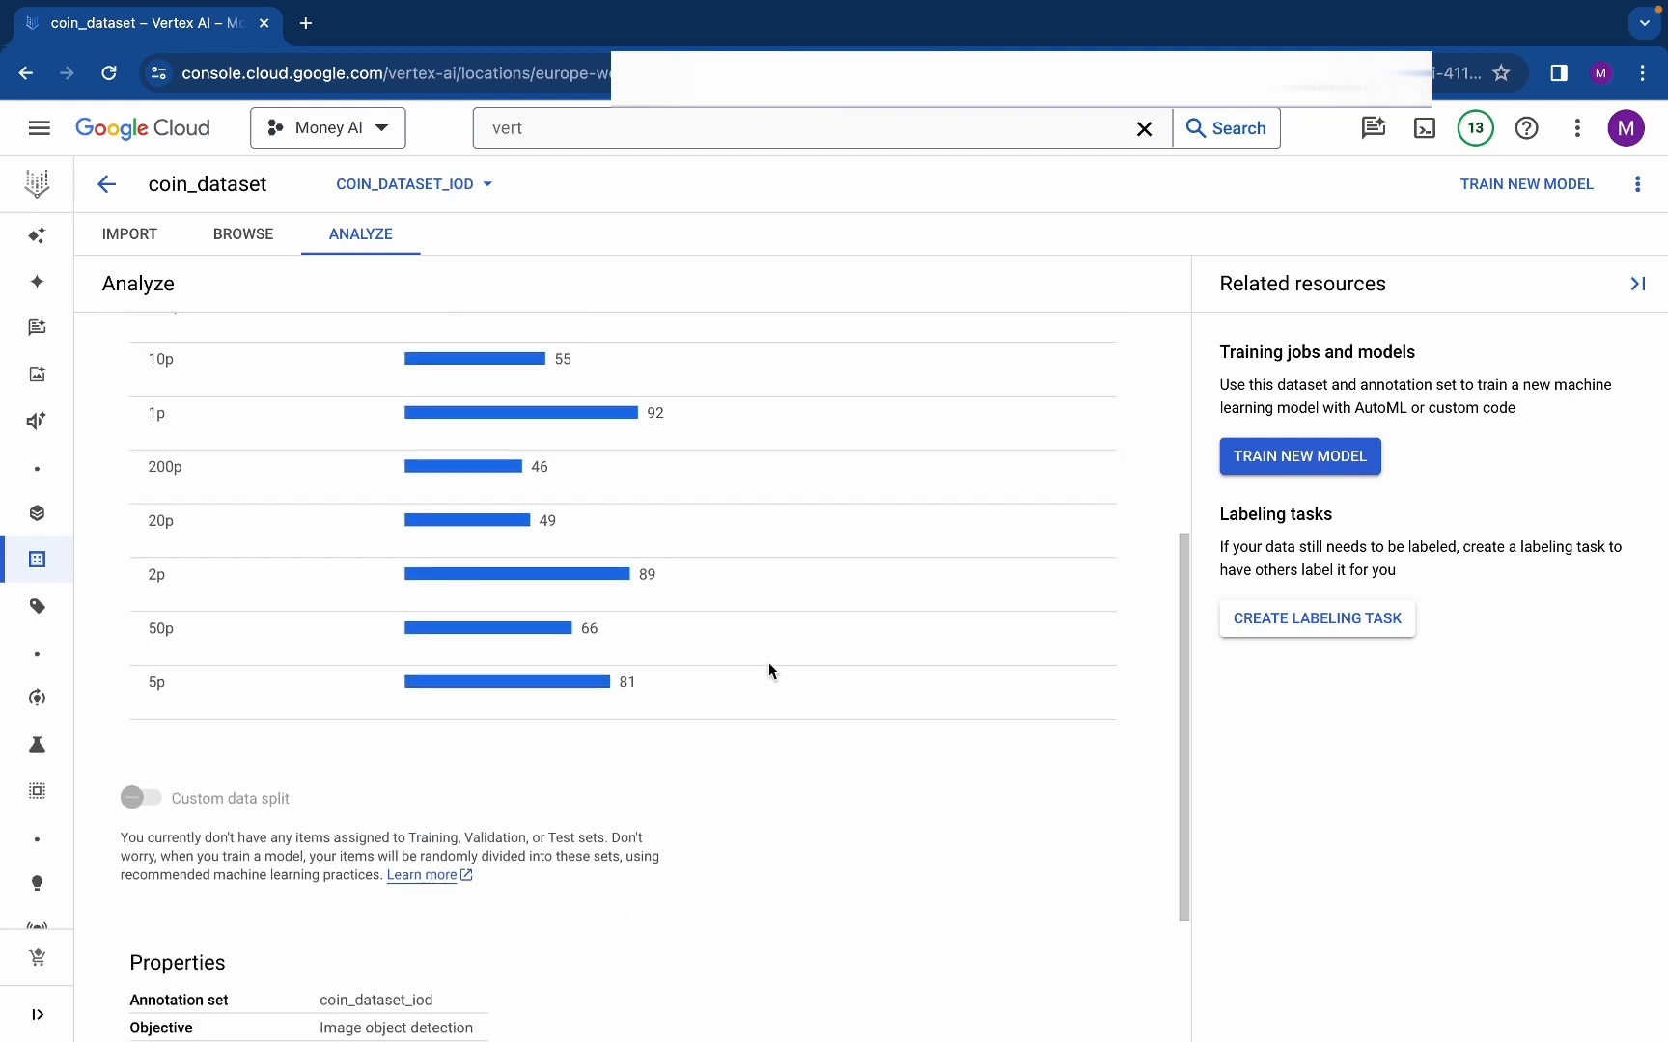
scroll(769, 662, up, 6)
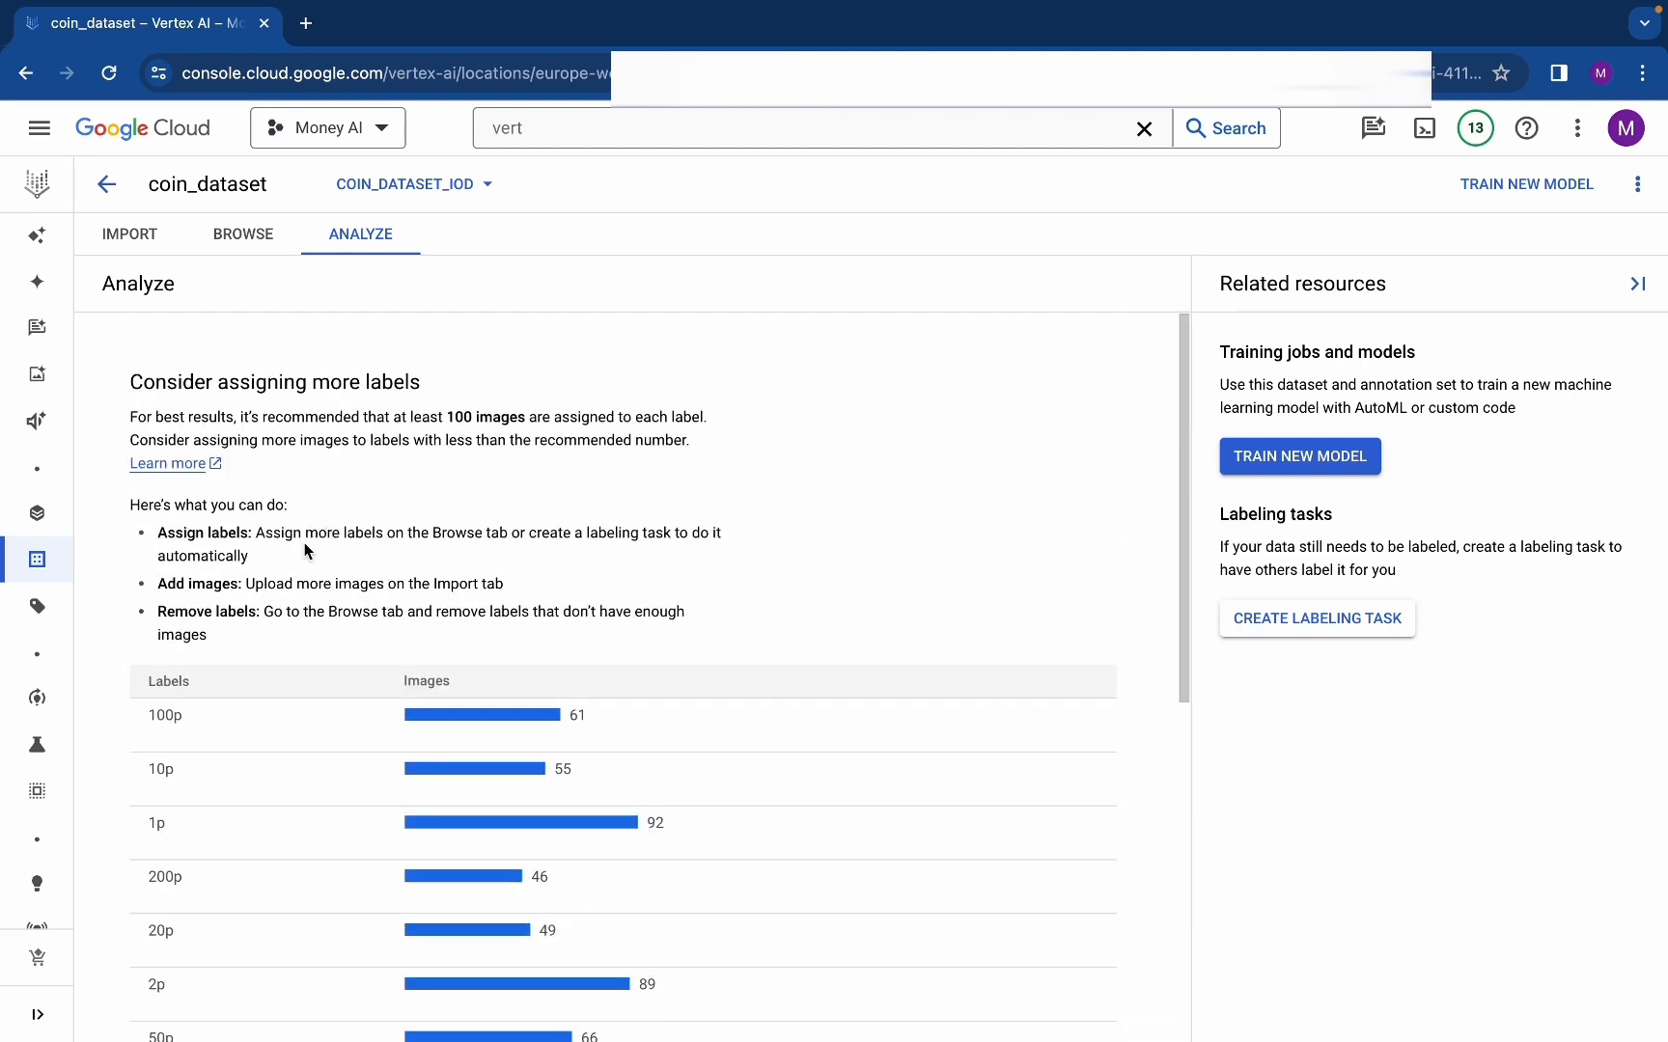
scroll(617, 755, down, 1)
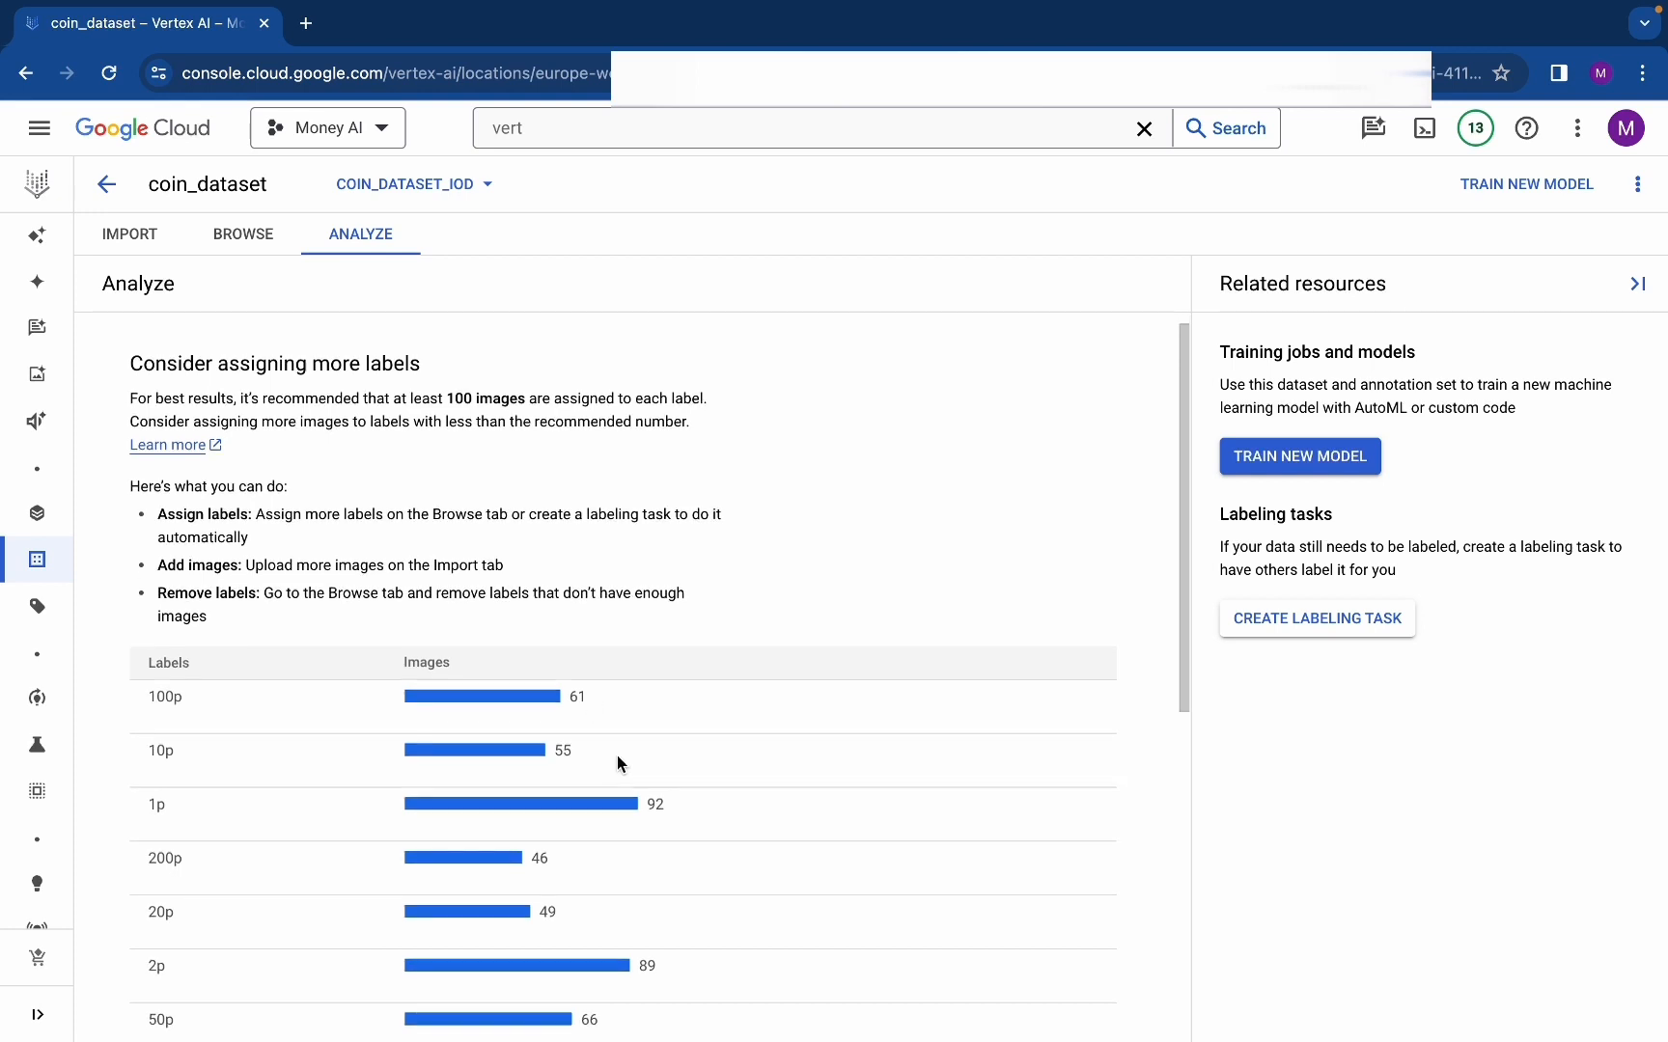
scroll(647, 763, down, 1)
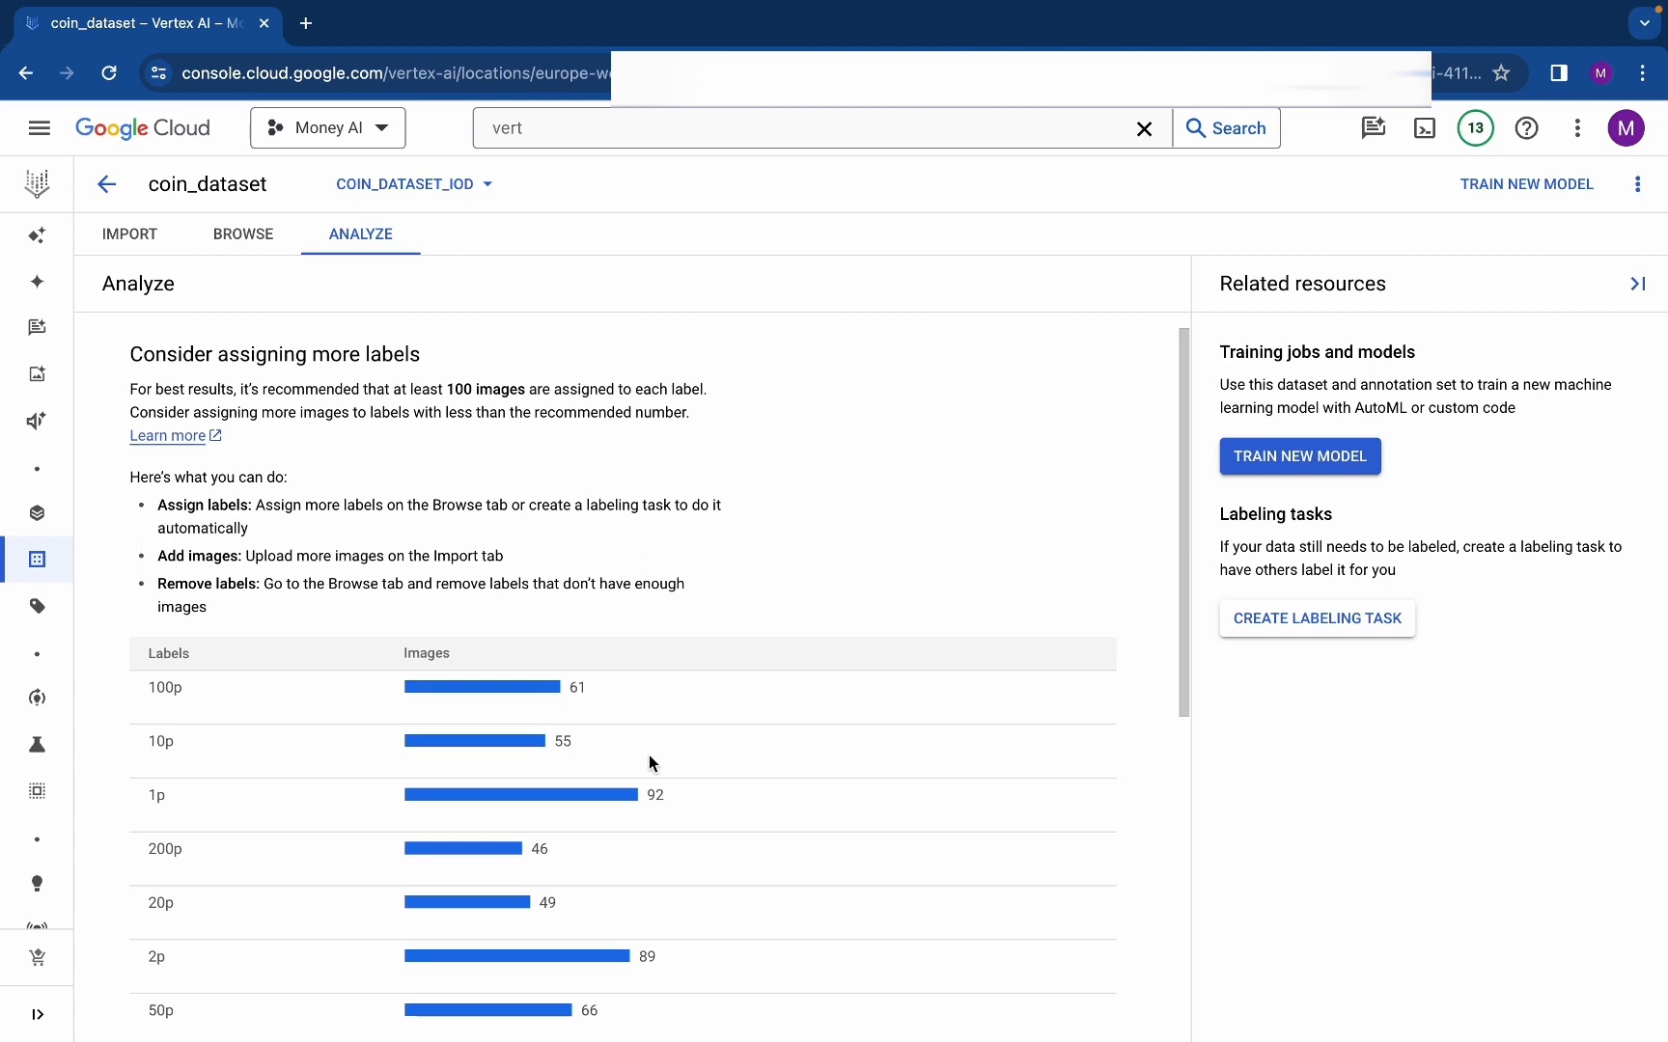
scroll(650, 757, down, 1)
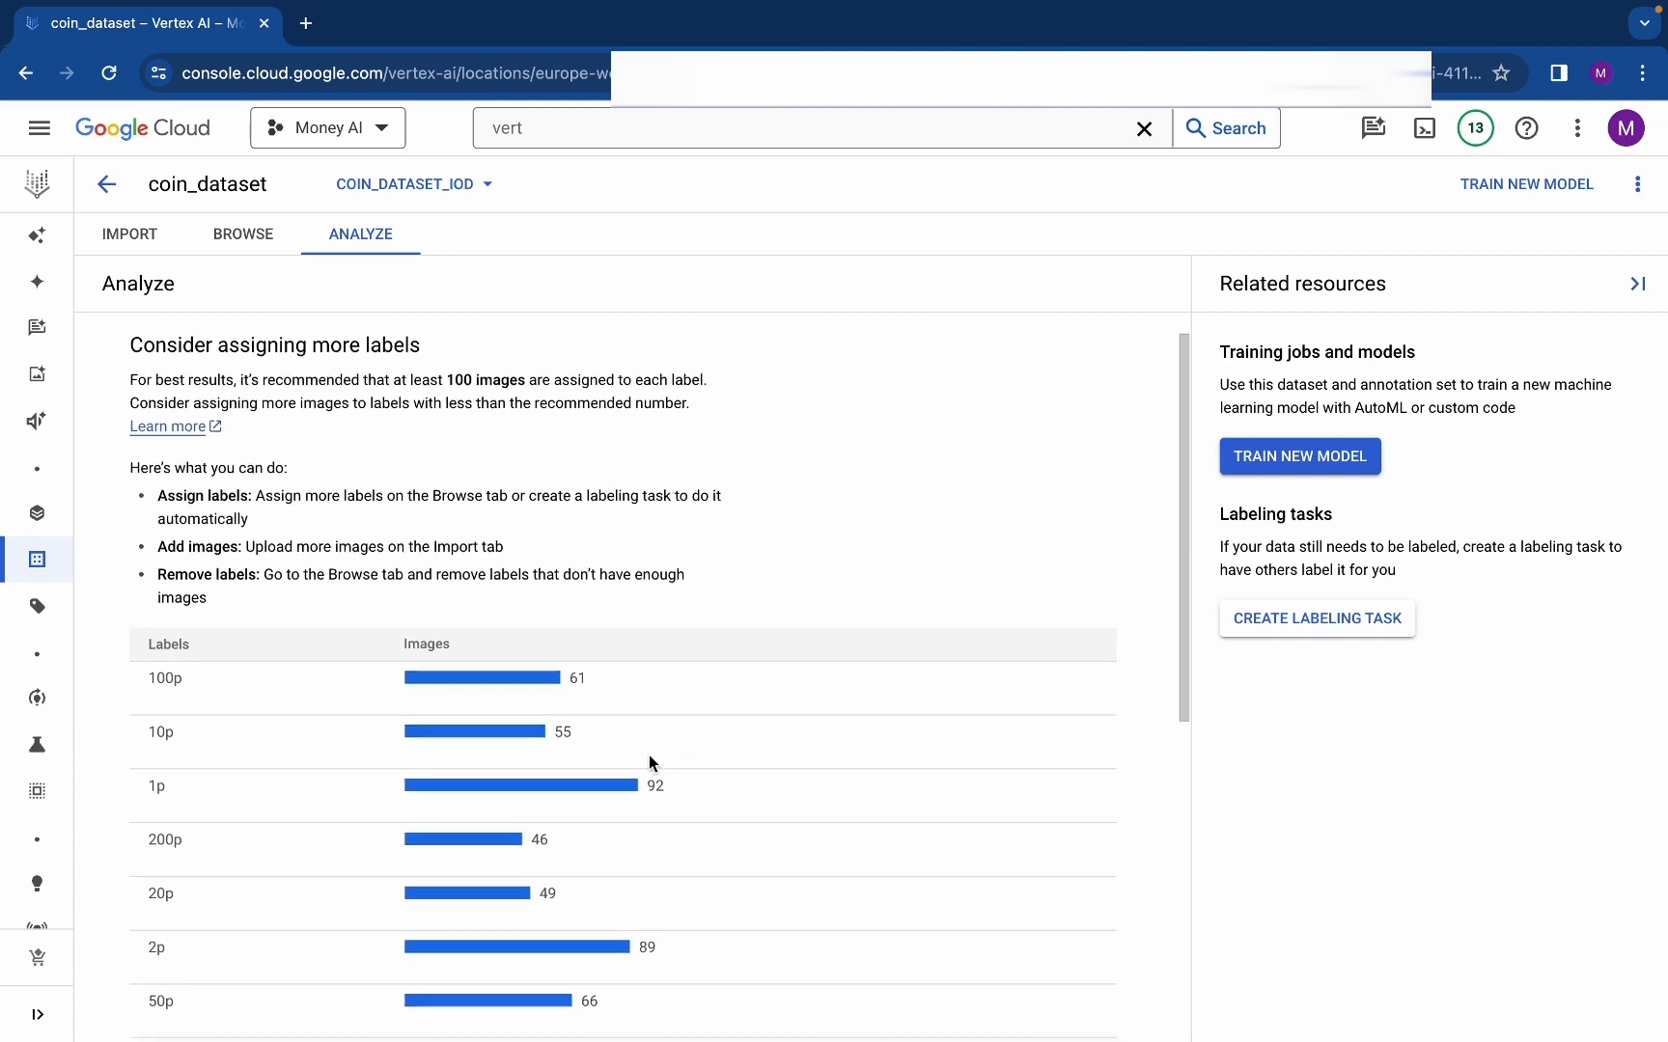
scroll(648, 762, down, 1)
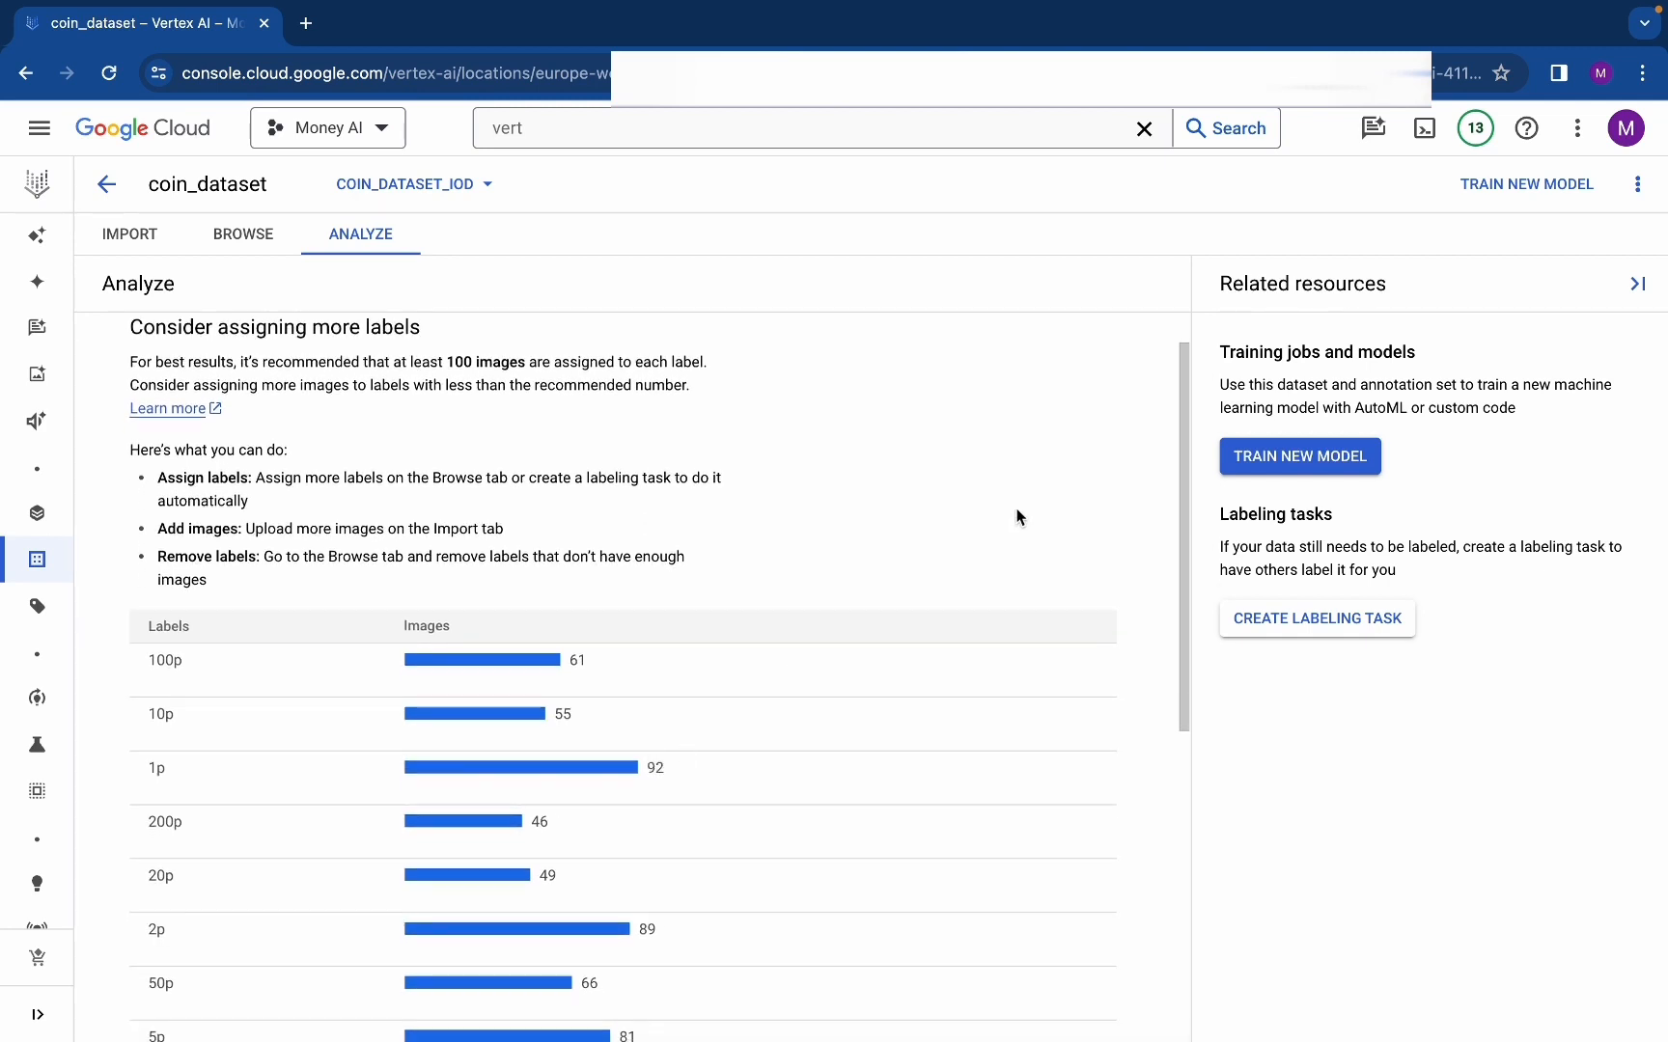
Start training a new model on coin_dataset, accepting the AutoML training method and Cloud as where to use the model
click(1378, 459)
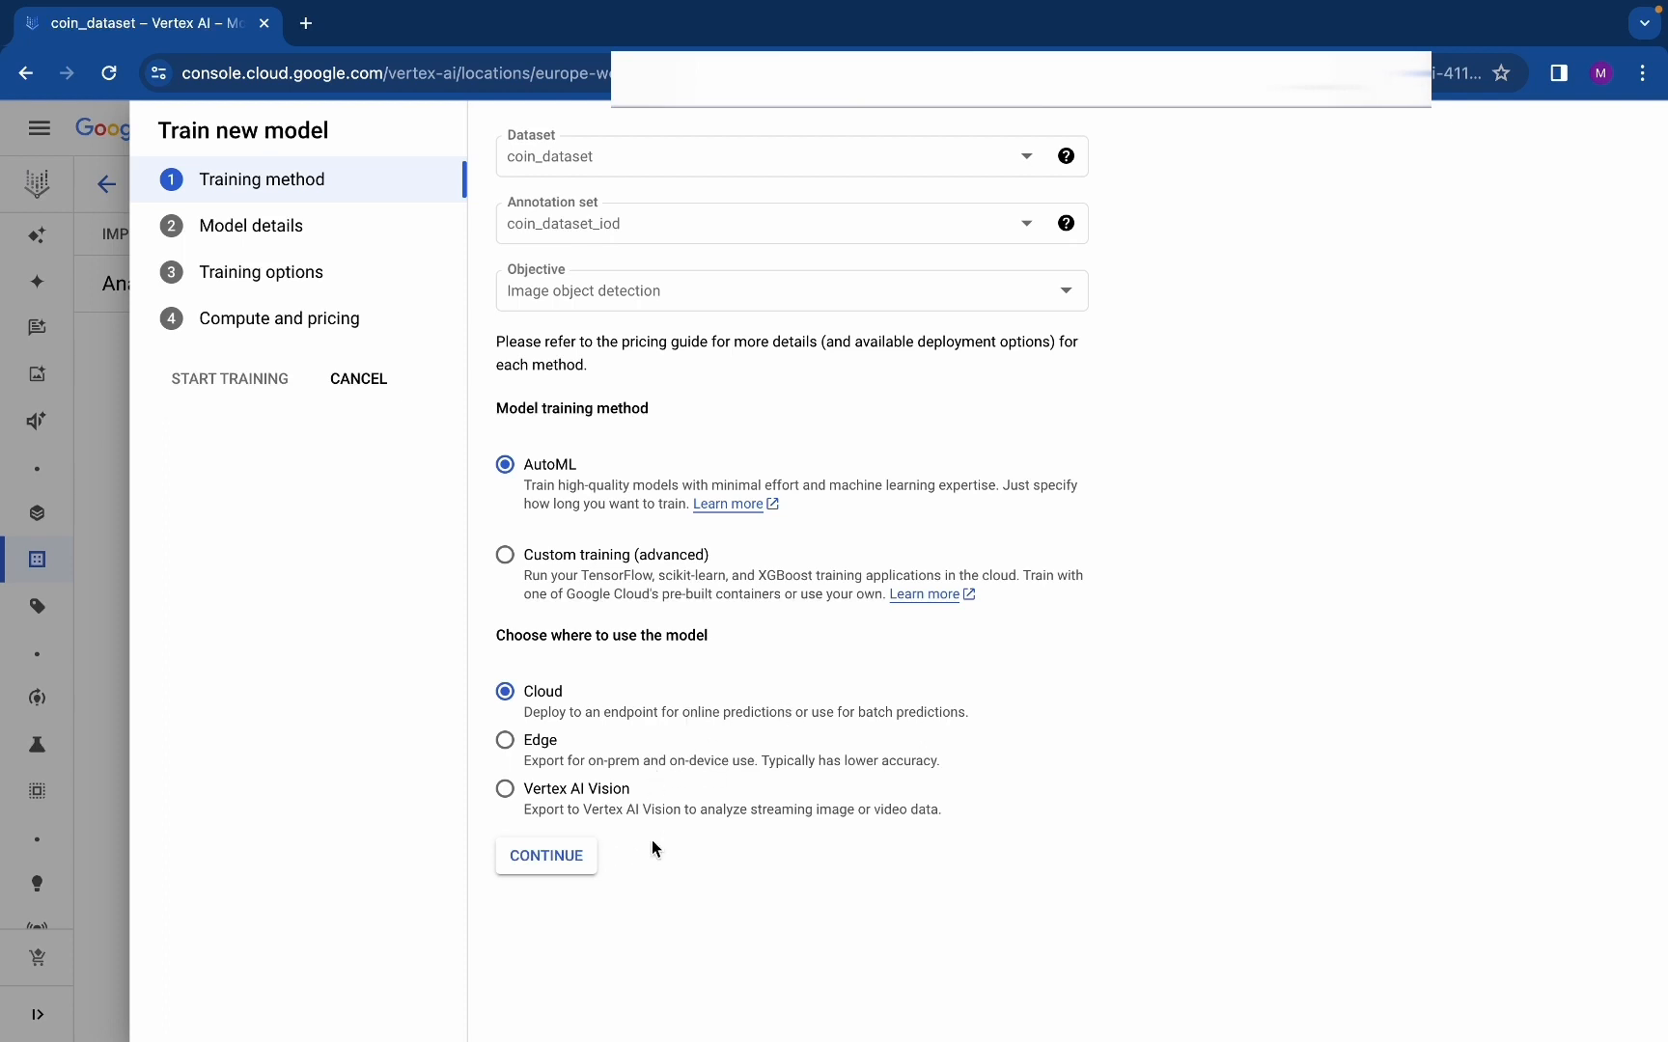
click(547, 857)
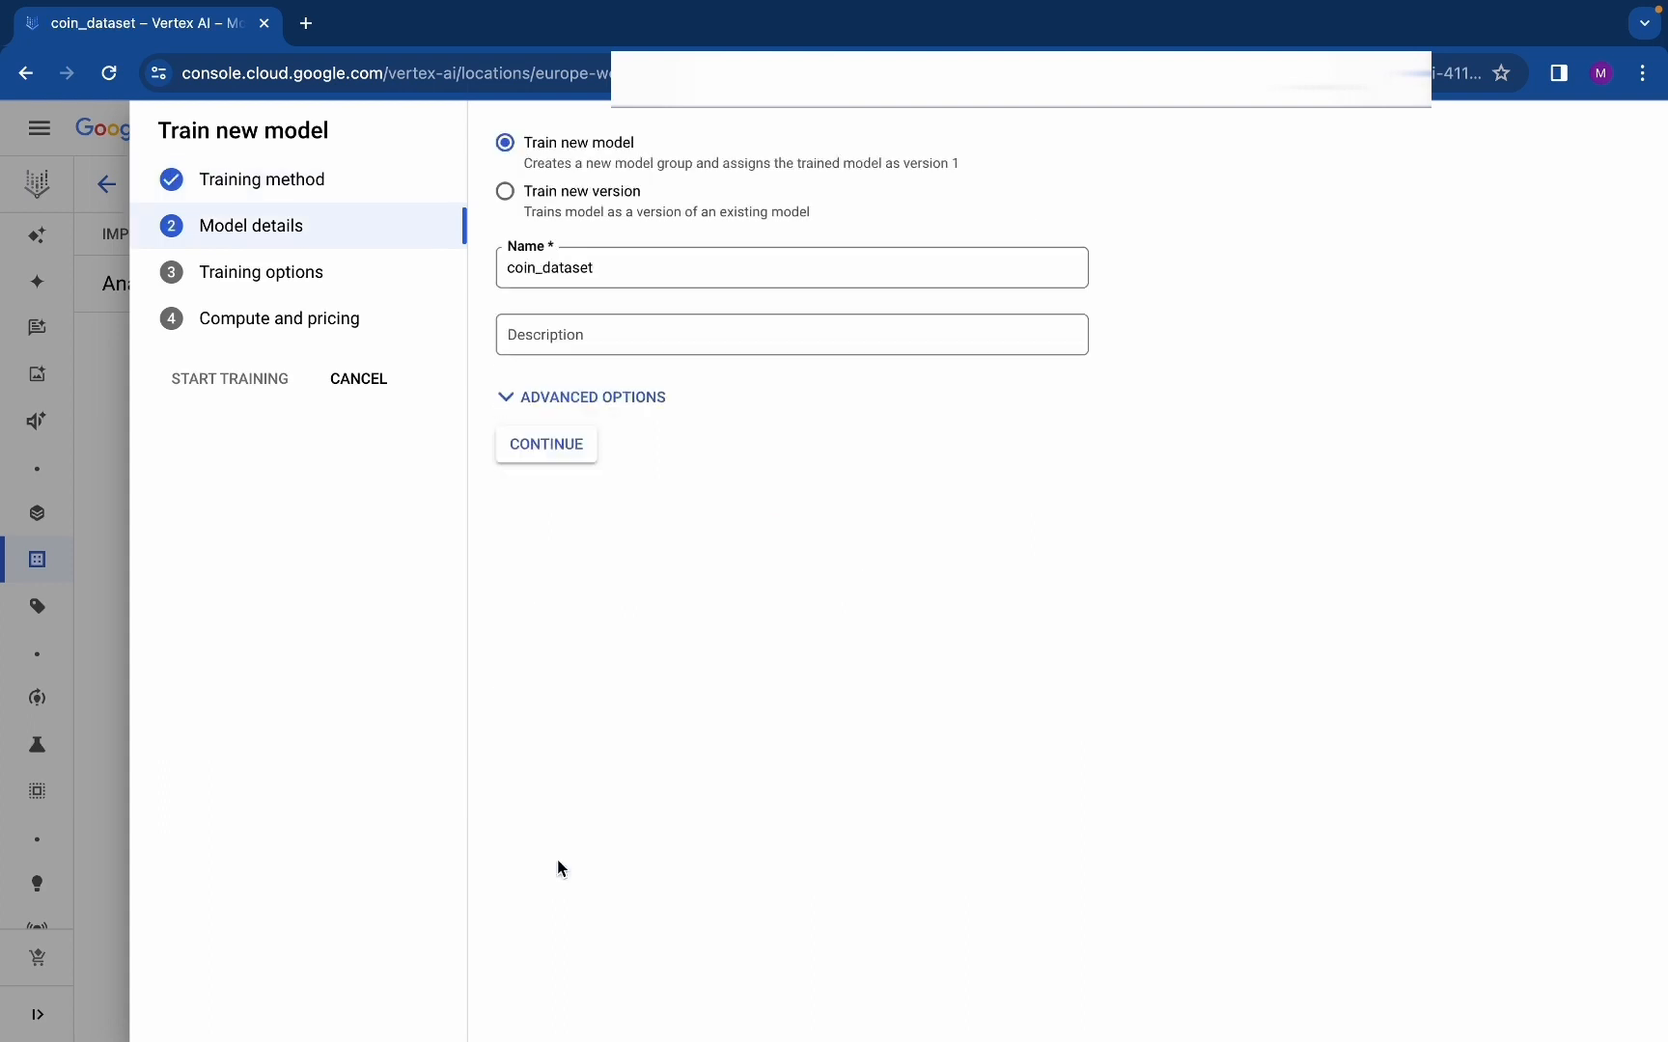
Name the new model coin_ai_model and describe it as "YT Video first training"
drag(542, 268, 817, 265)
text(ai)
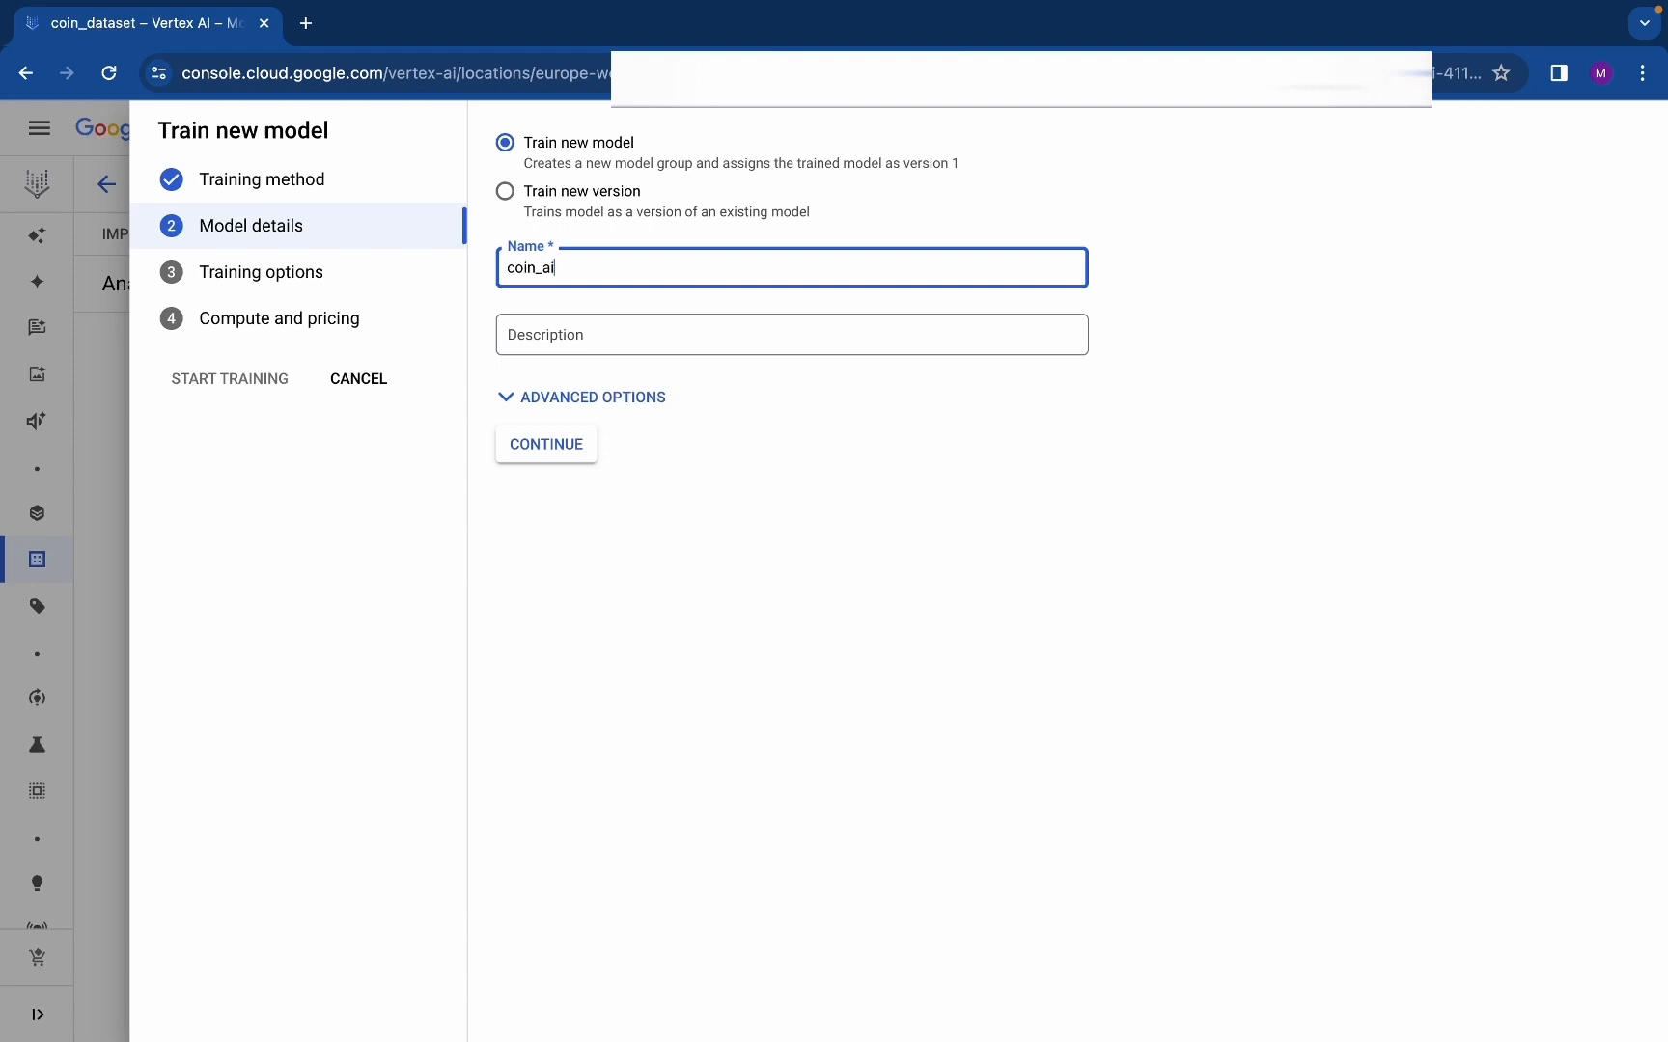
key(BackSpace)
text(i_model)
click(643, 338)
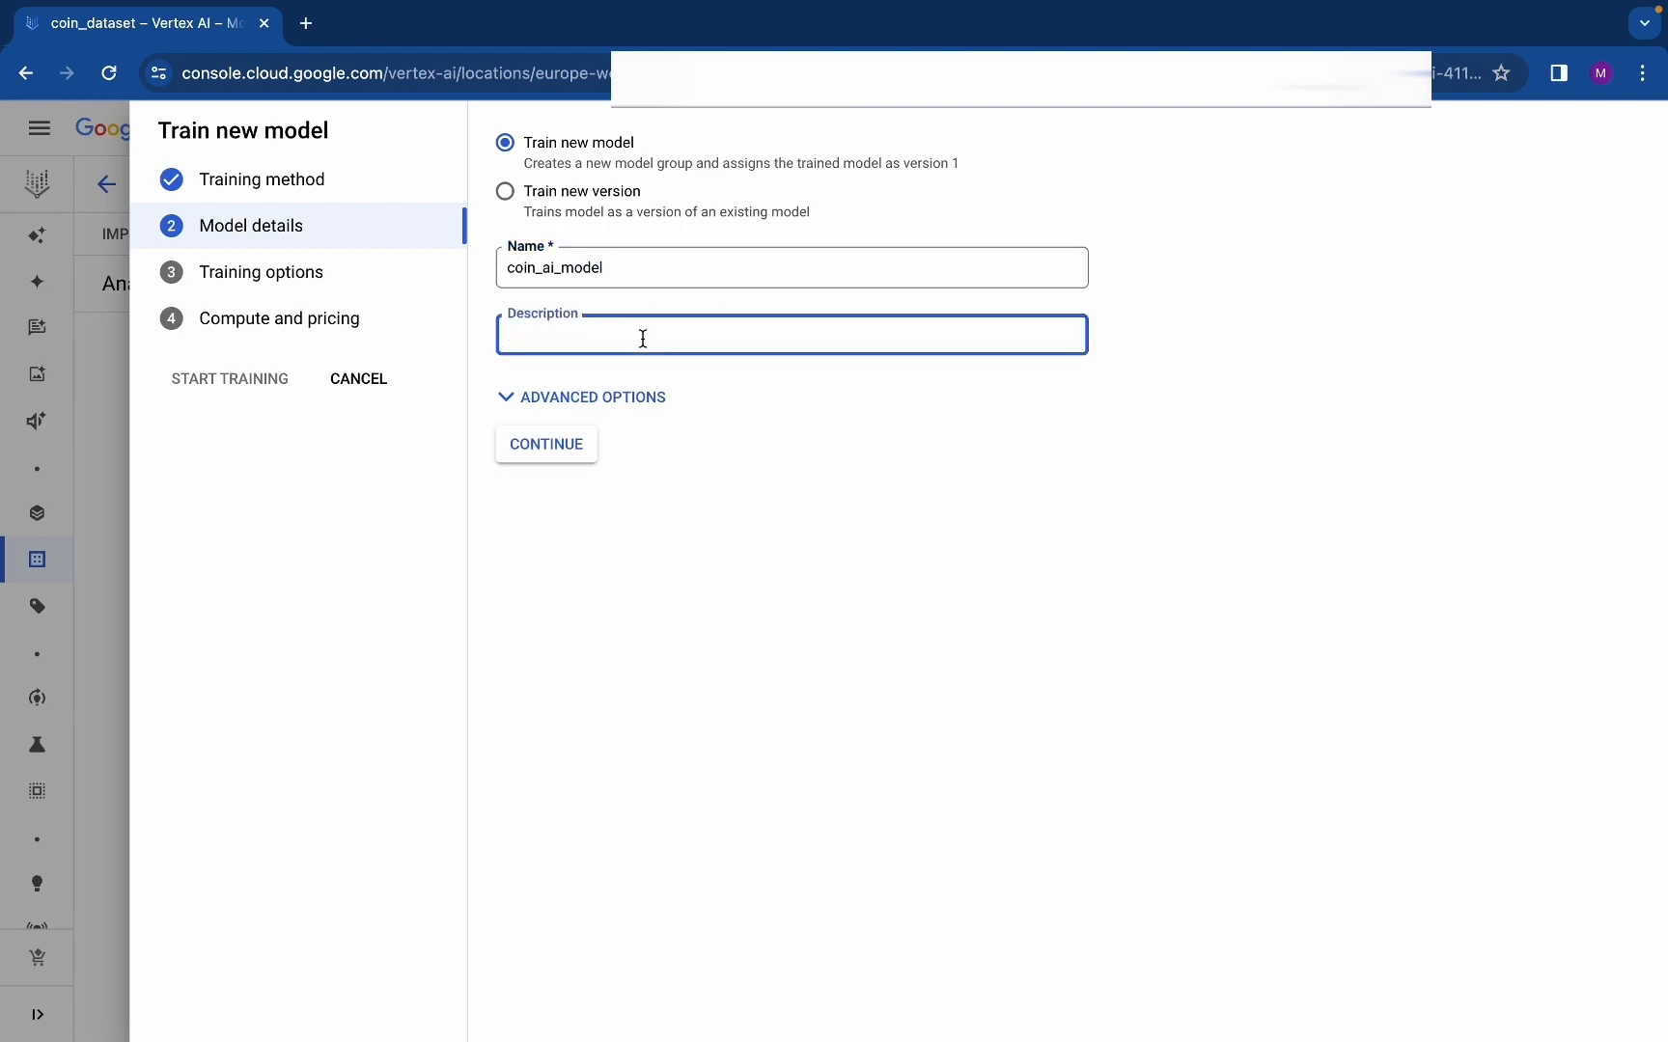
text(YT Video first training)
Expand the model's advanced options and review the training and validation percentages of the random data split
click(568, 403)
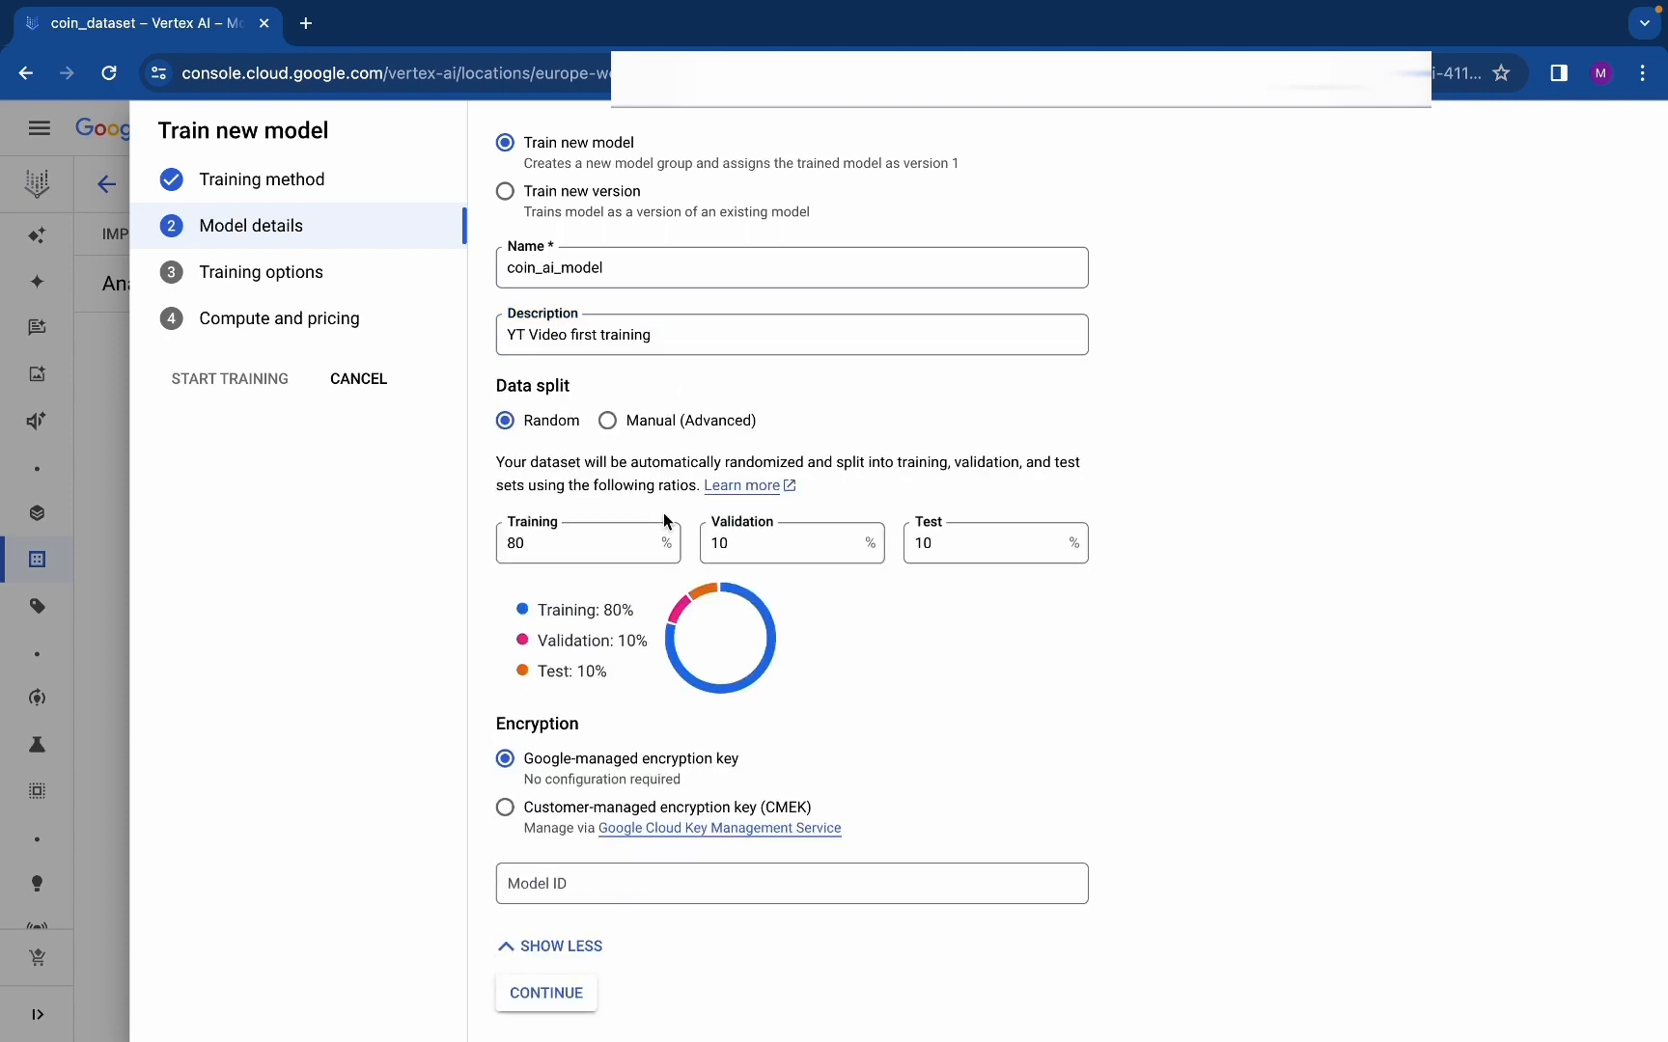
click(555, 542)
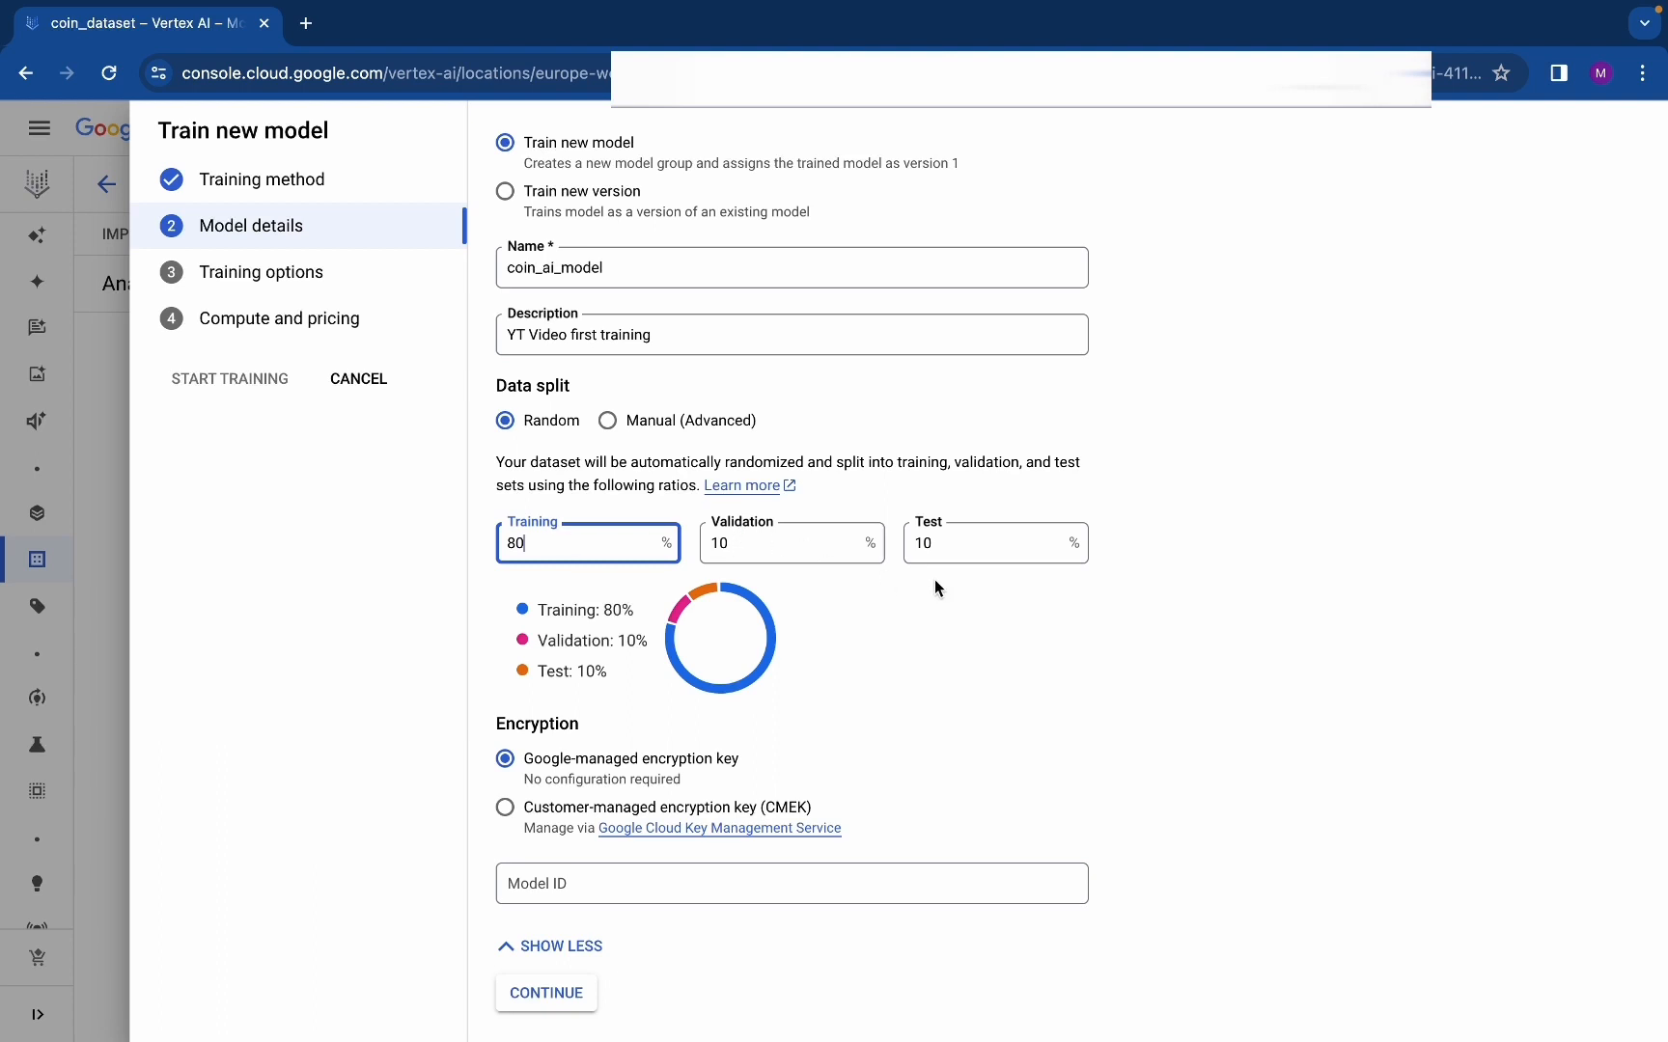
click(731, 556)
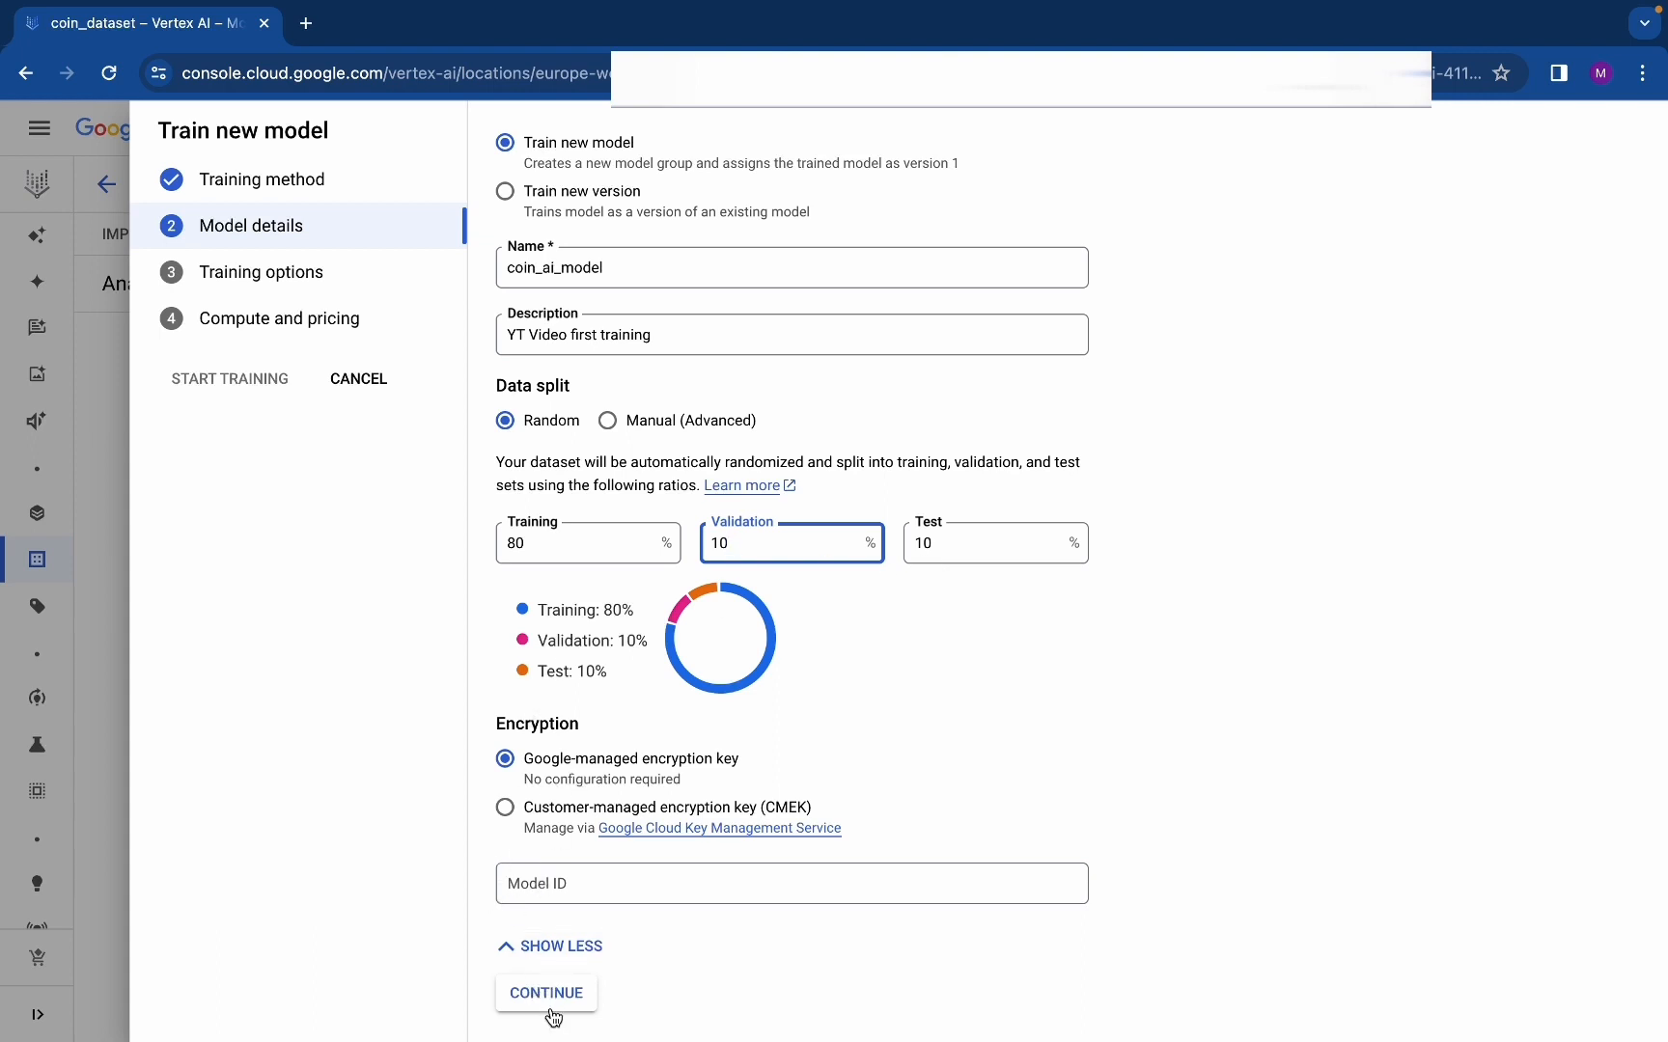
Accept the model details, then keep the Higher accuracy (new) goal and leave incremental training disabled in the training options
click(626, 878)
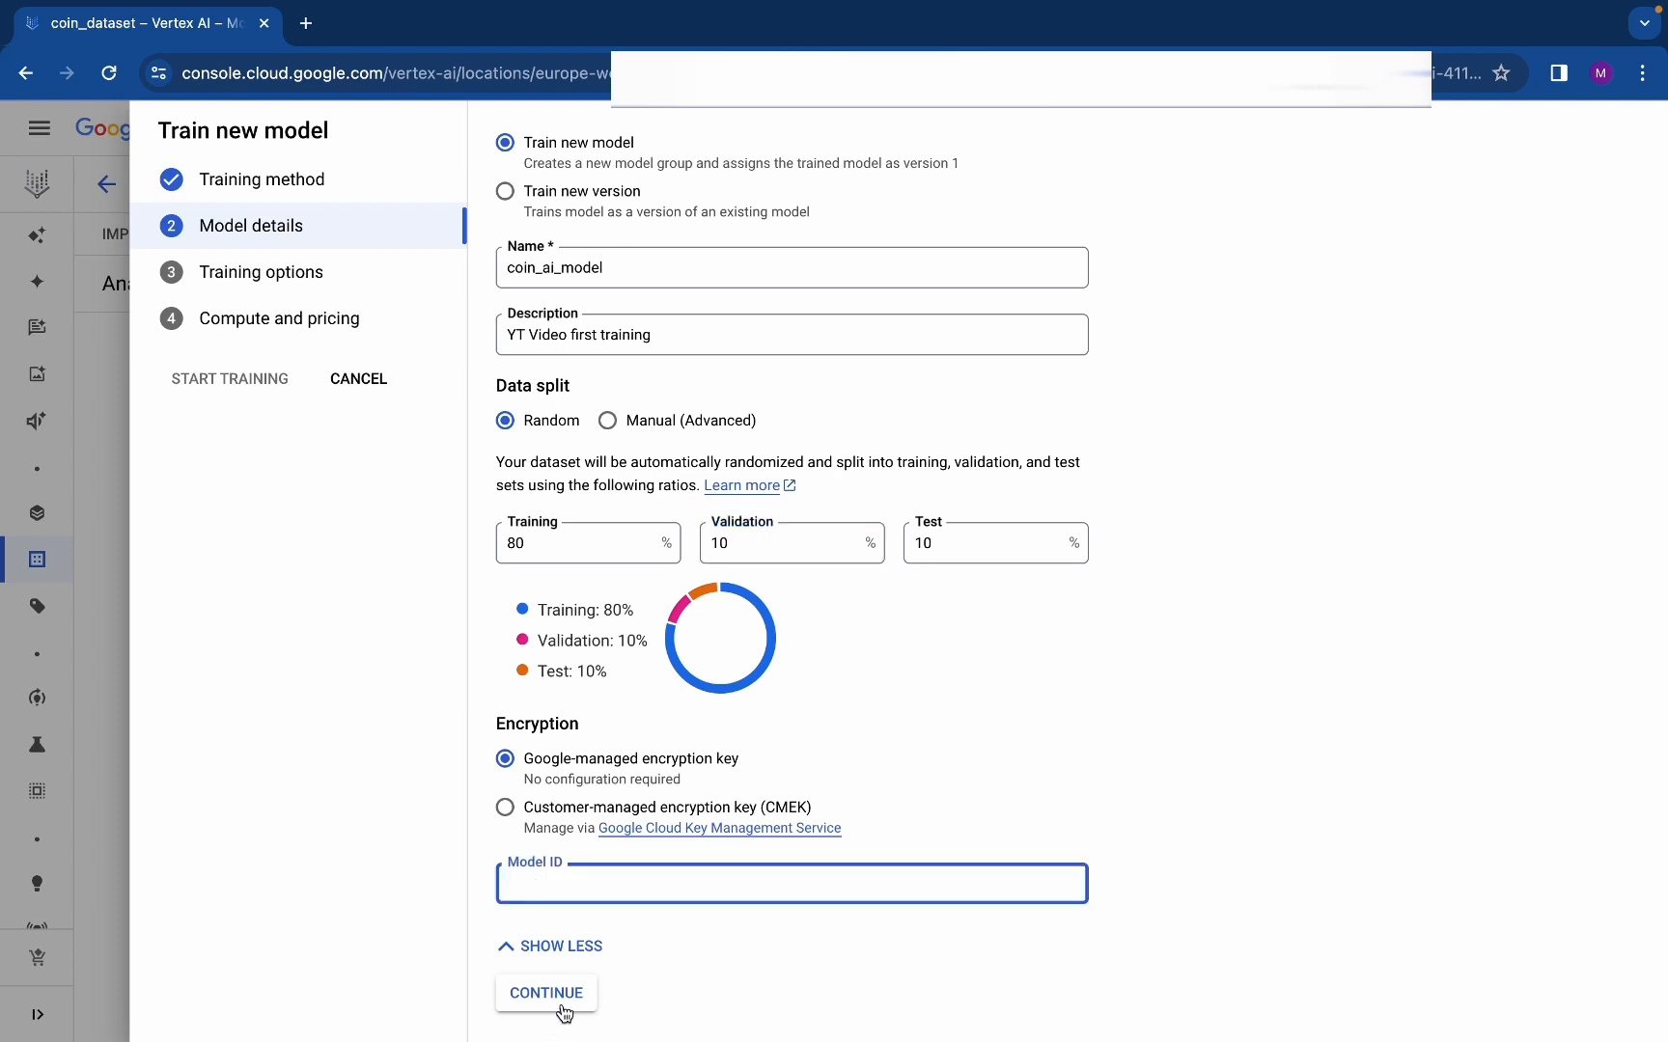
click(547, 994)
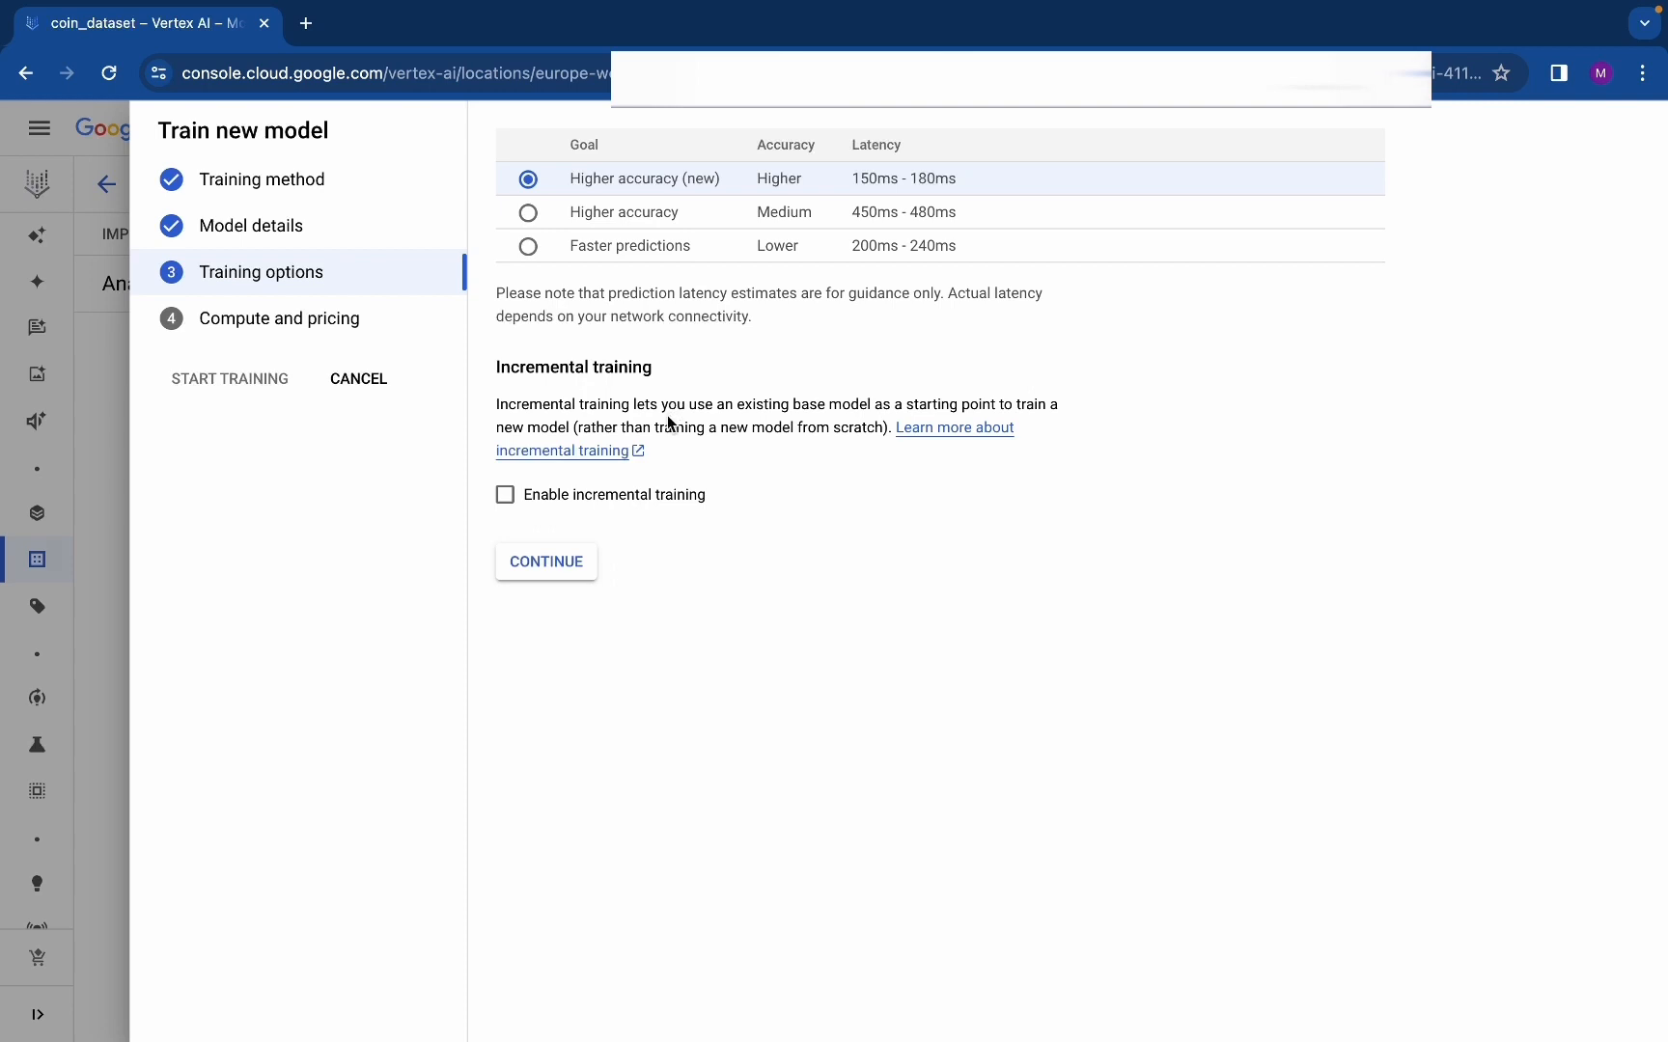
click(506, 495)
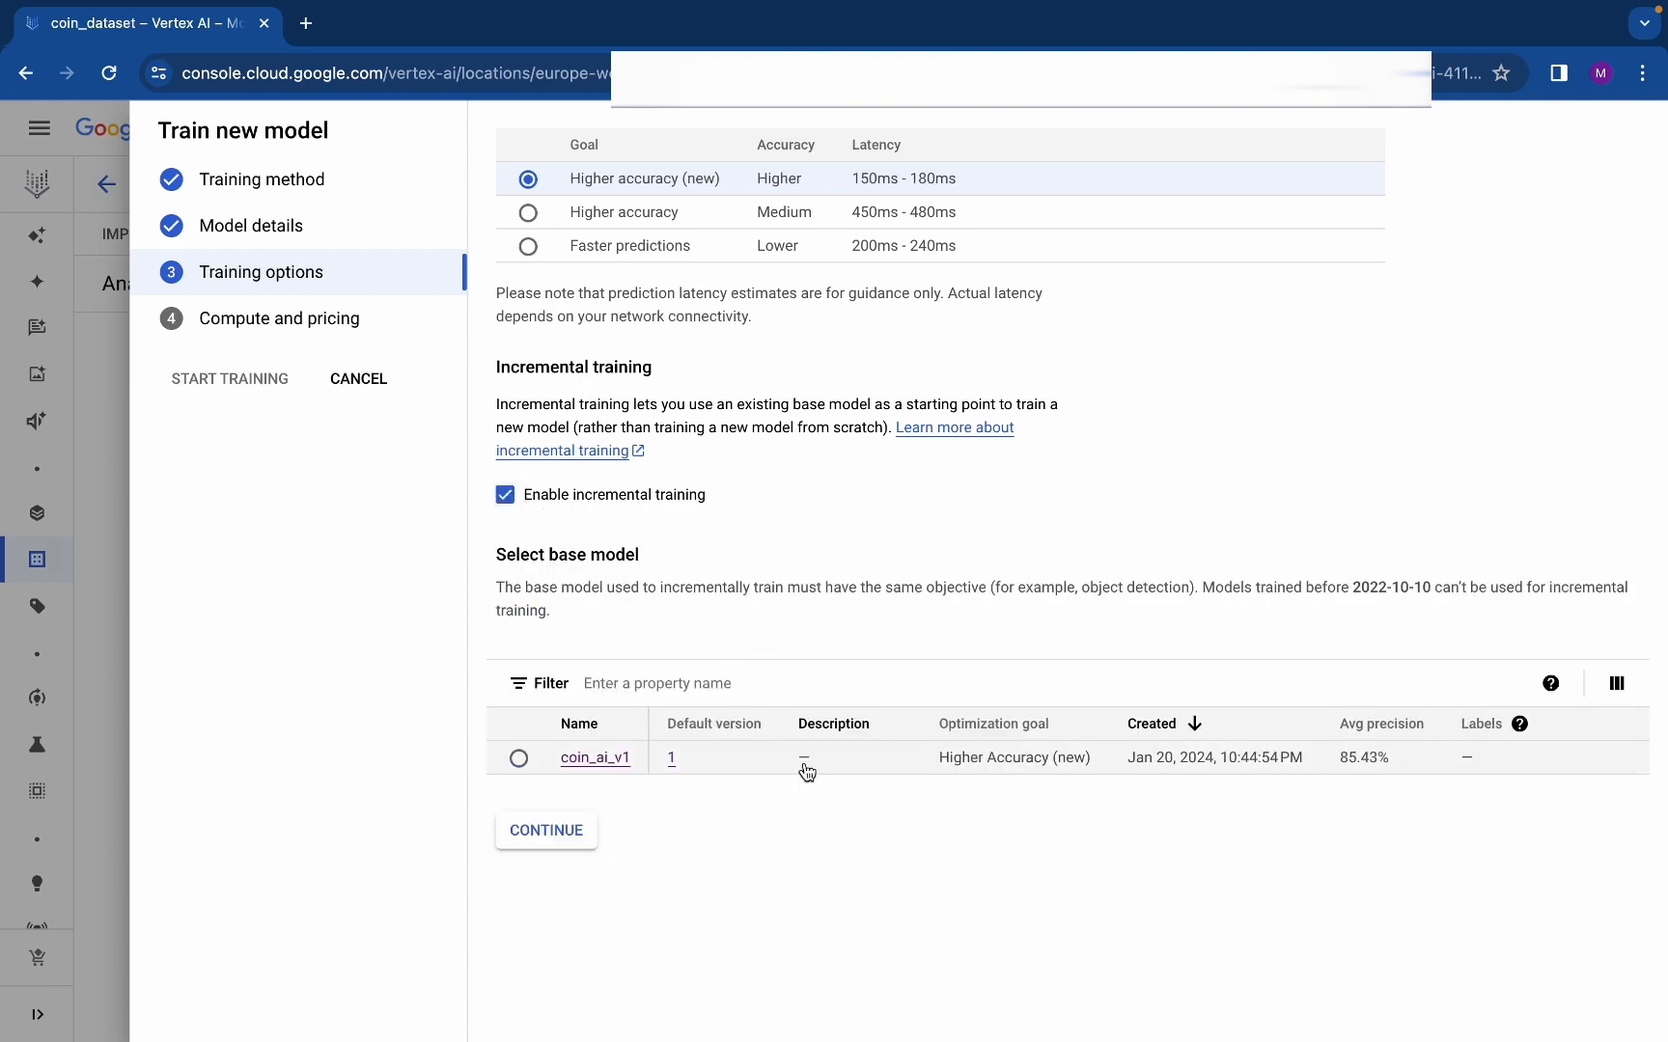
click(506, 495)
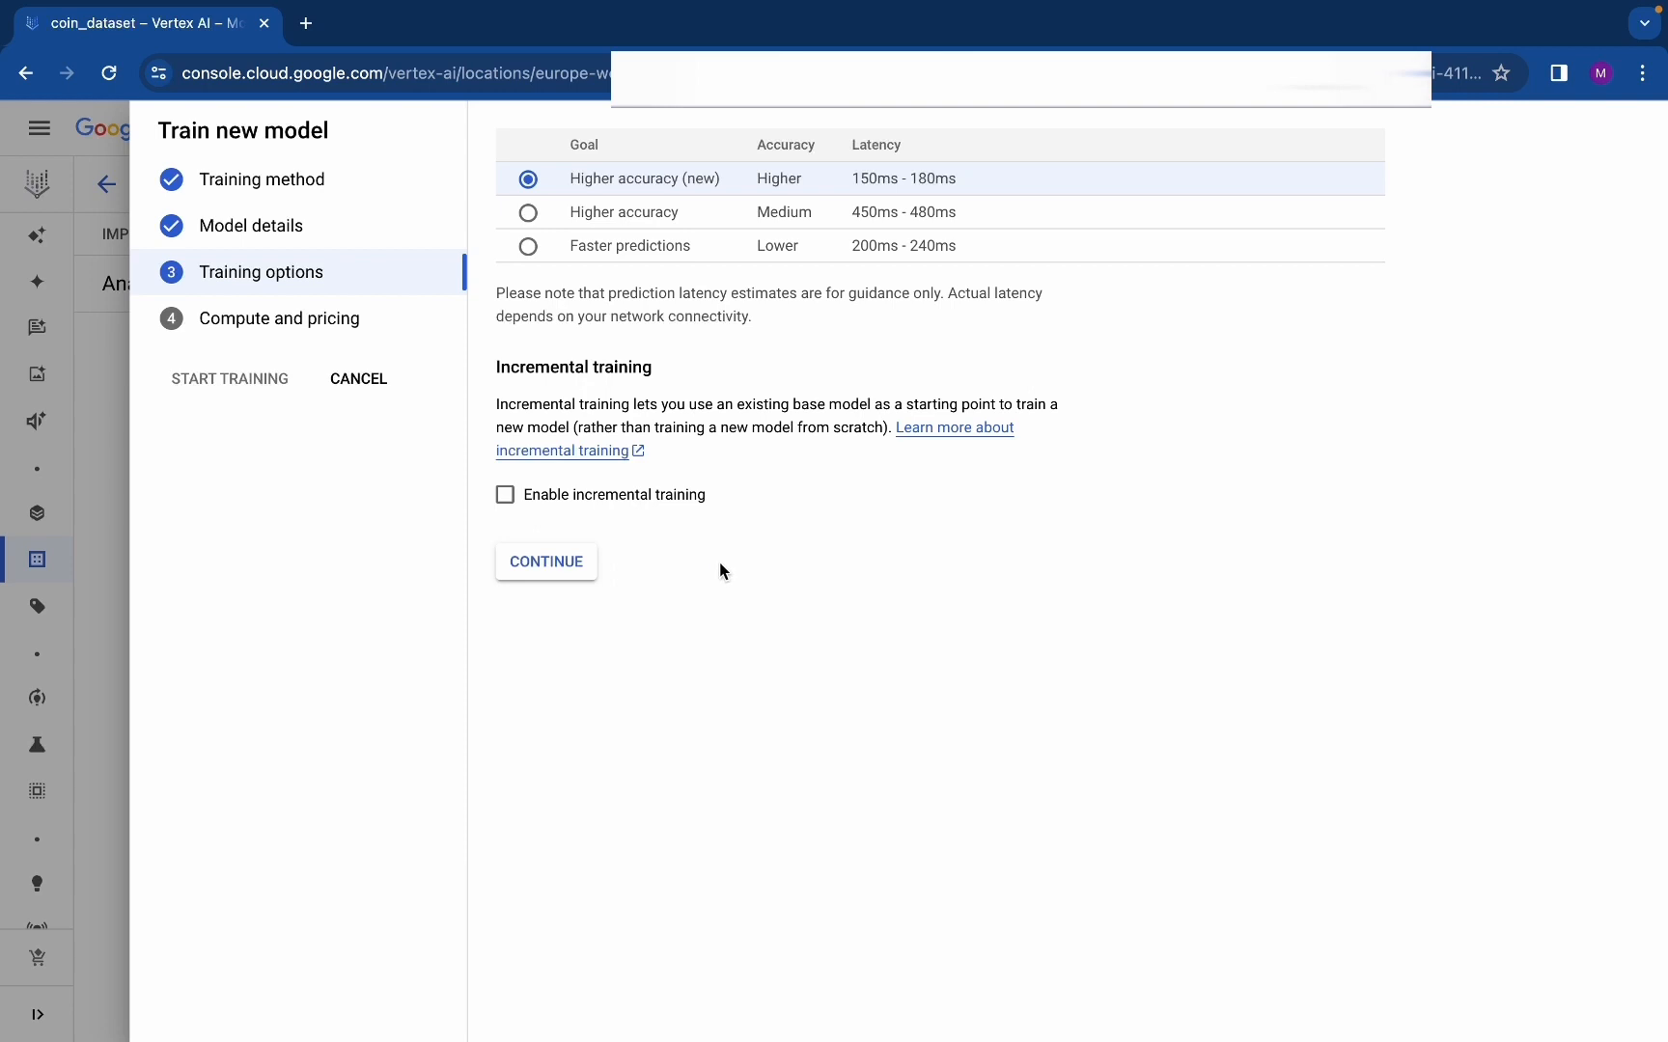
click(588, 559)
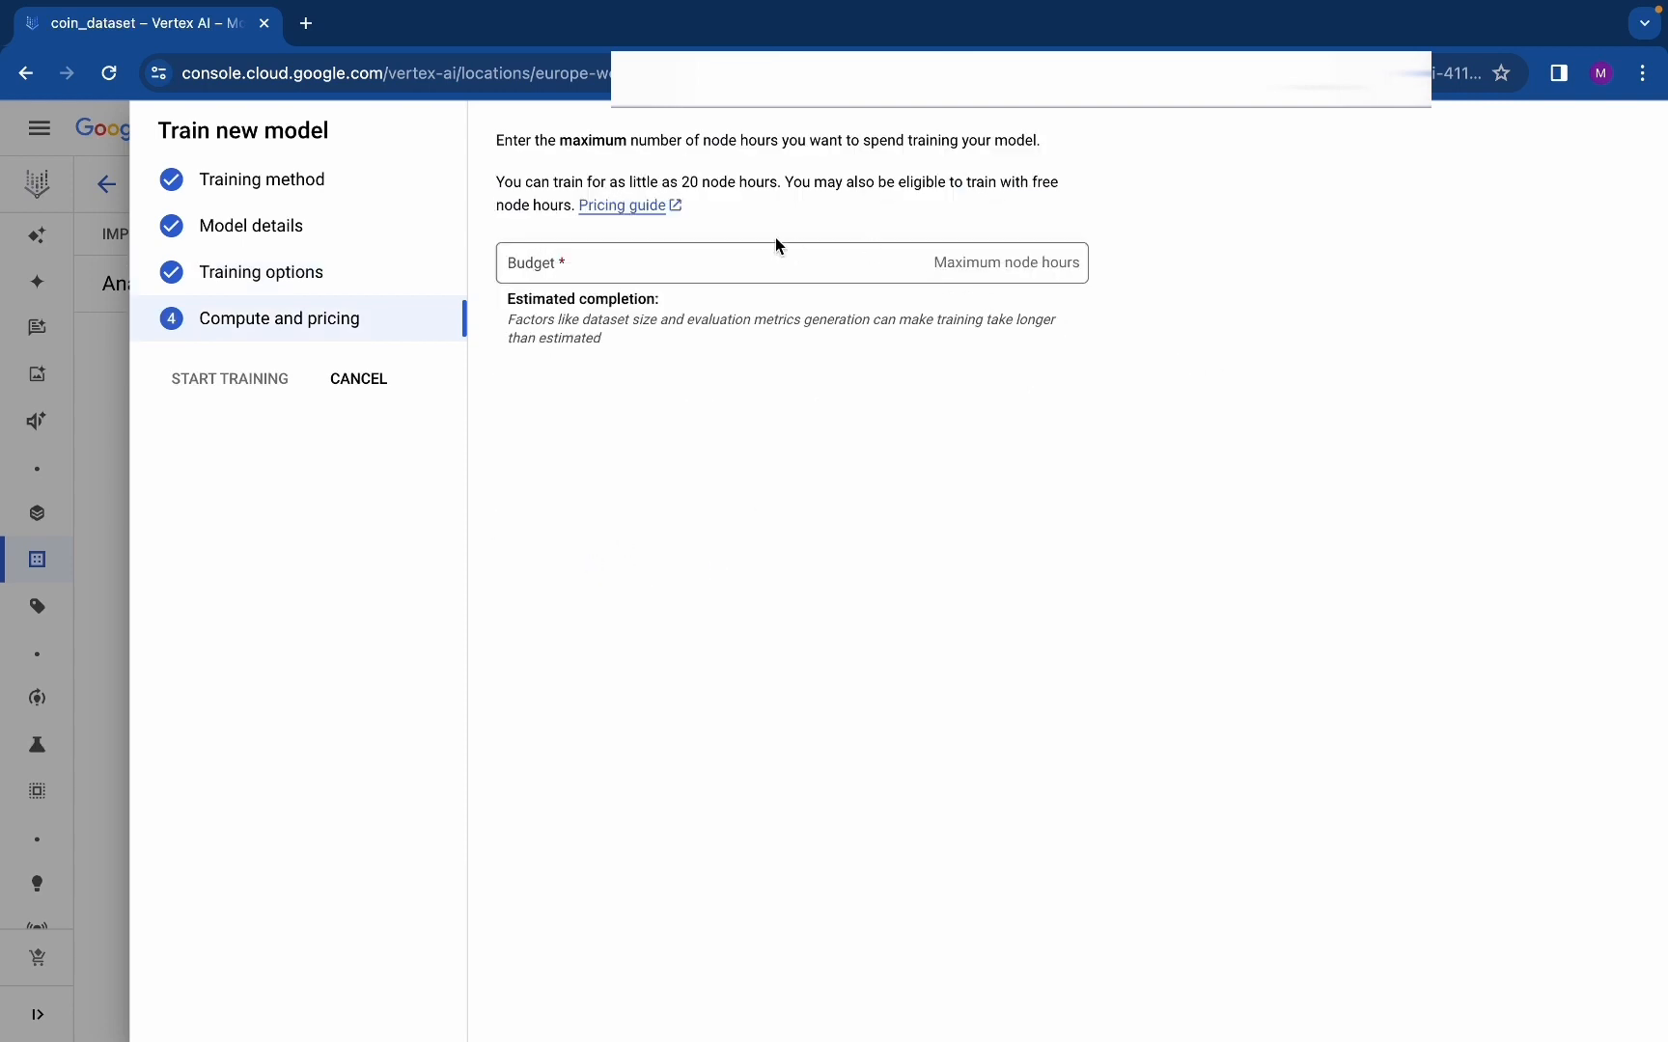
Set the training budget to a maximum of 20 node hours and start training the model
click(787, 262)
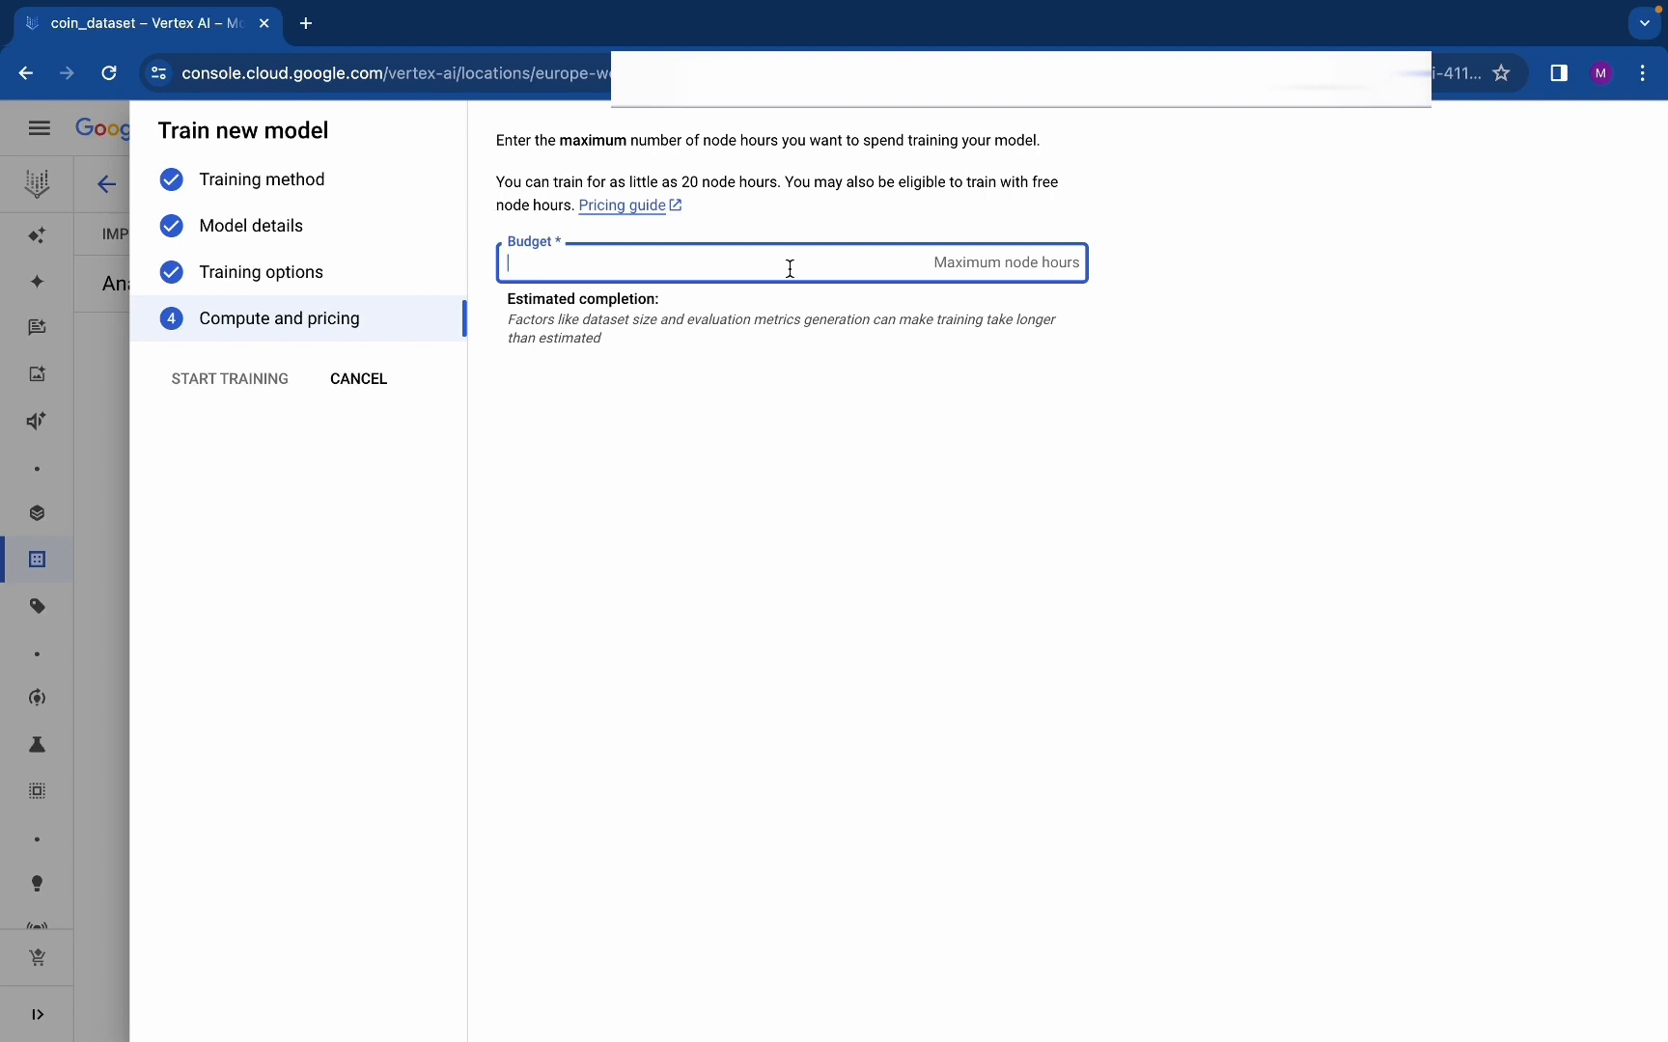
text(20)
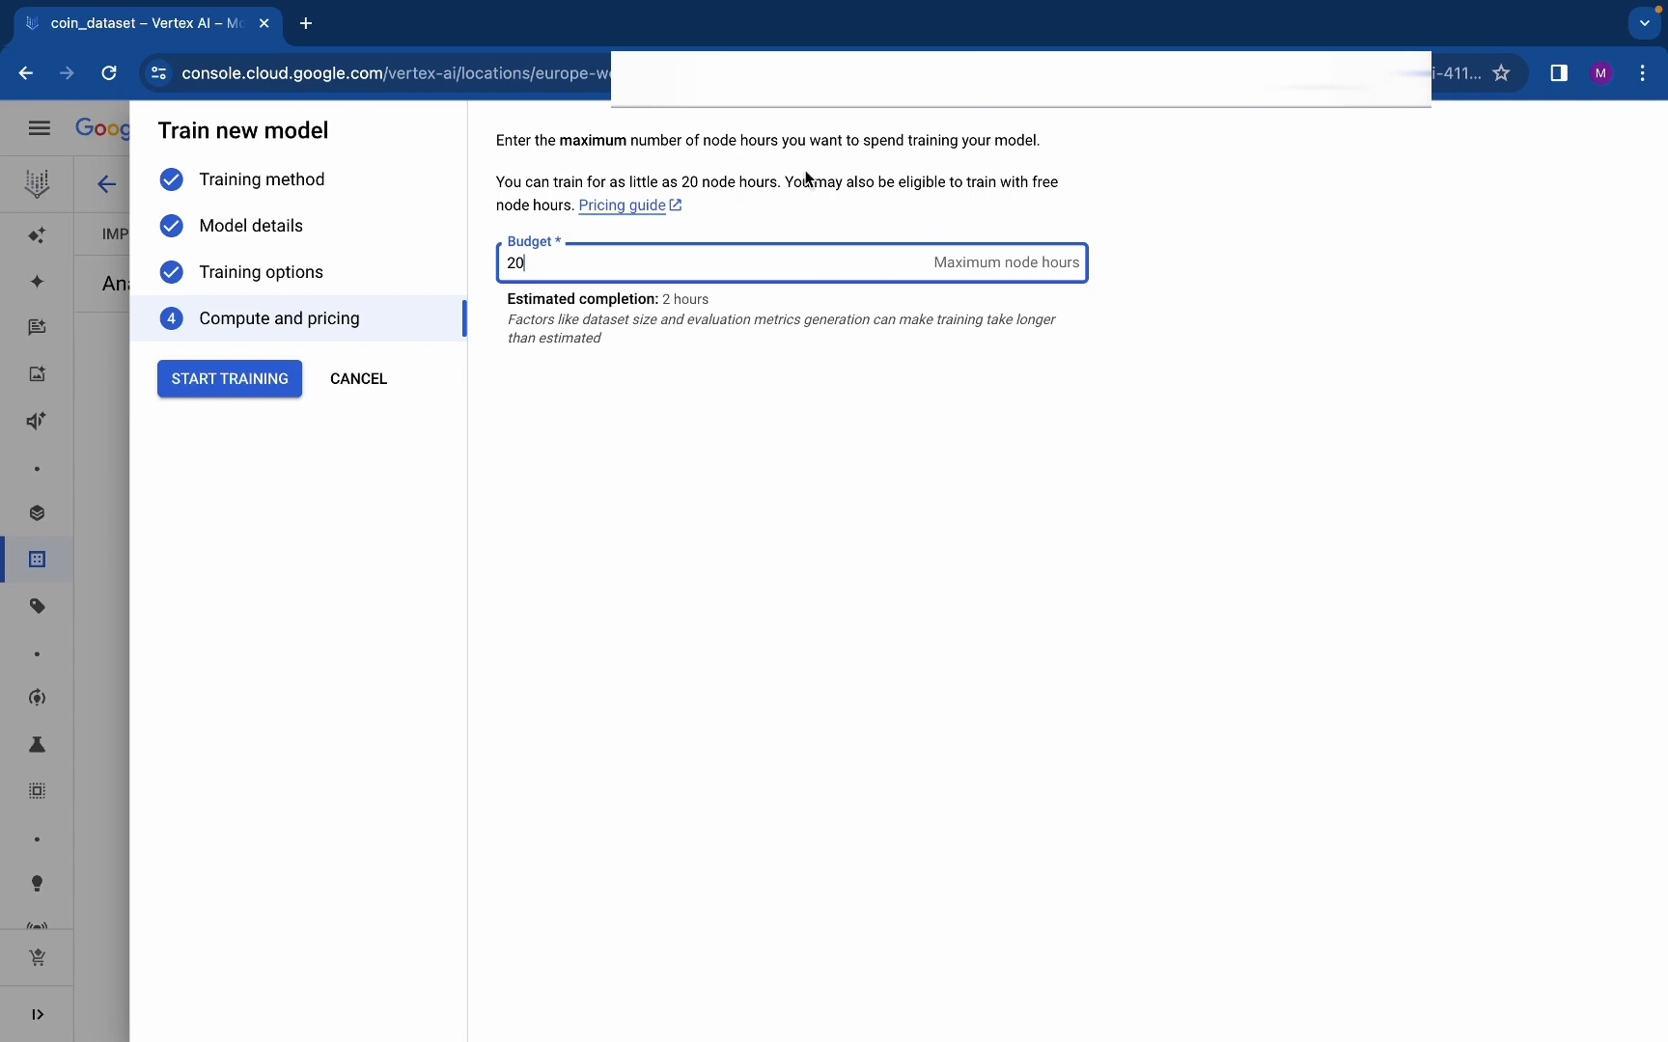
drag(781, 182, 695, 178)
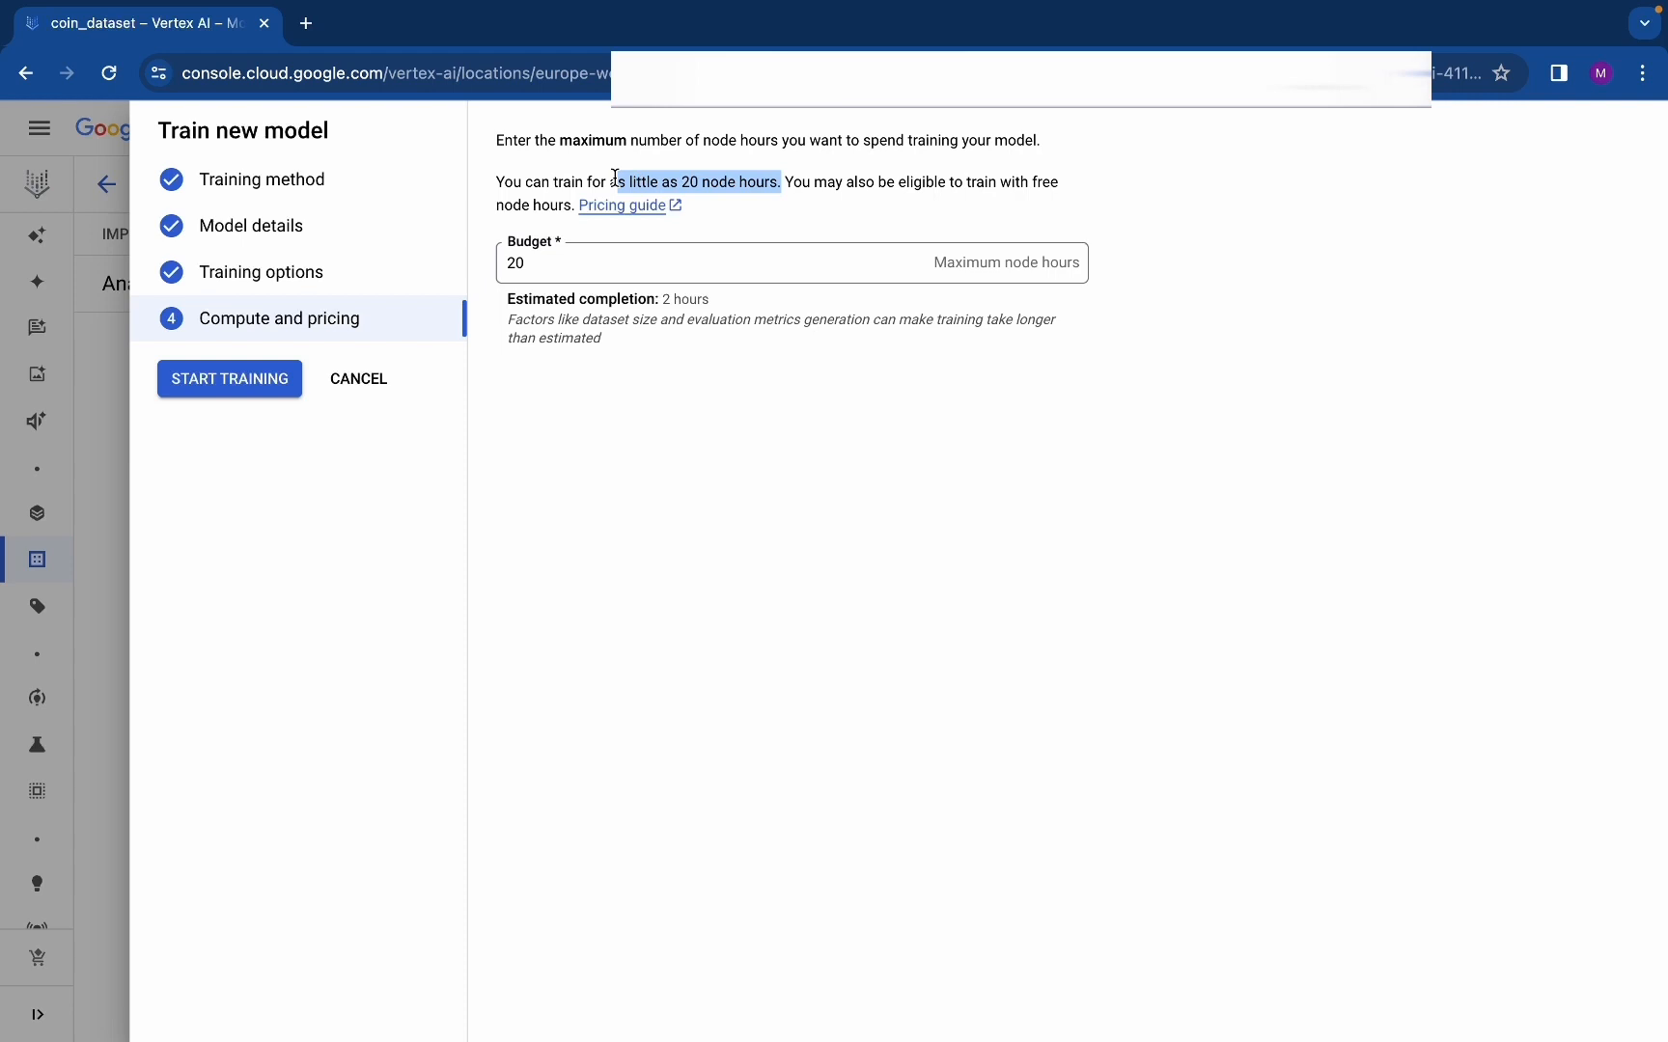
click(588, 255)
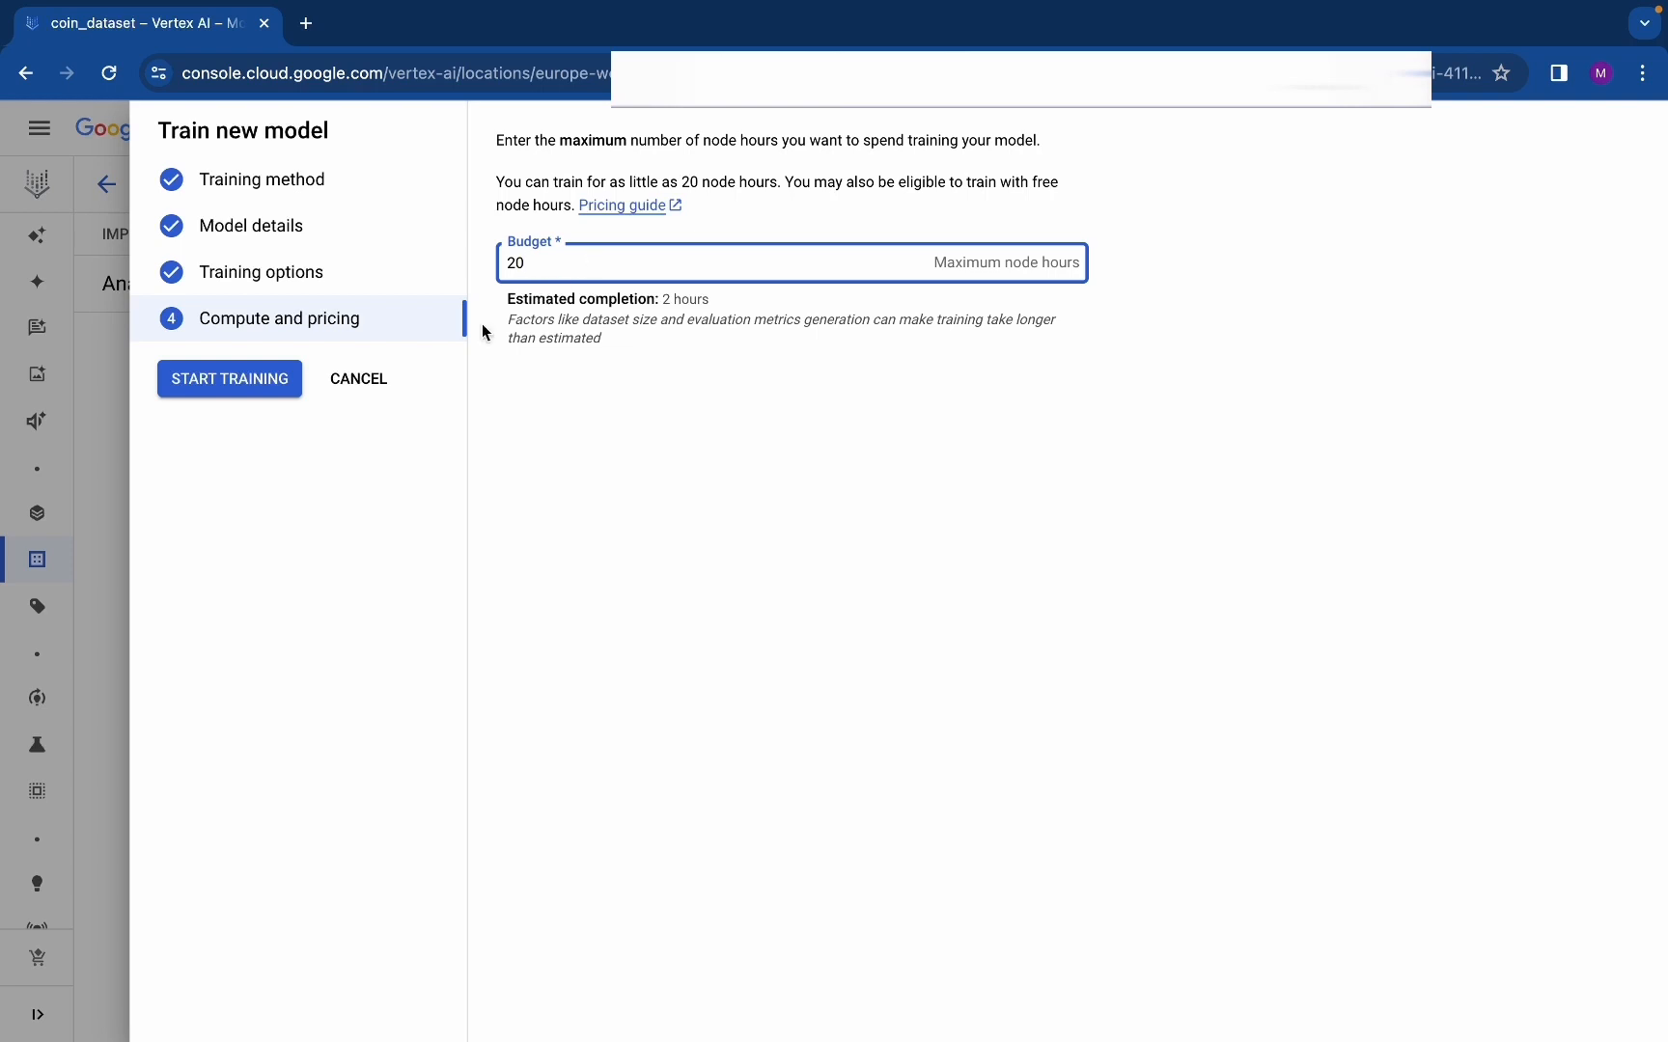
click(256, 395)
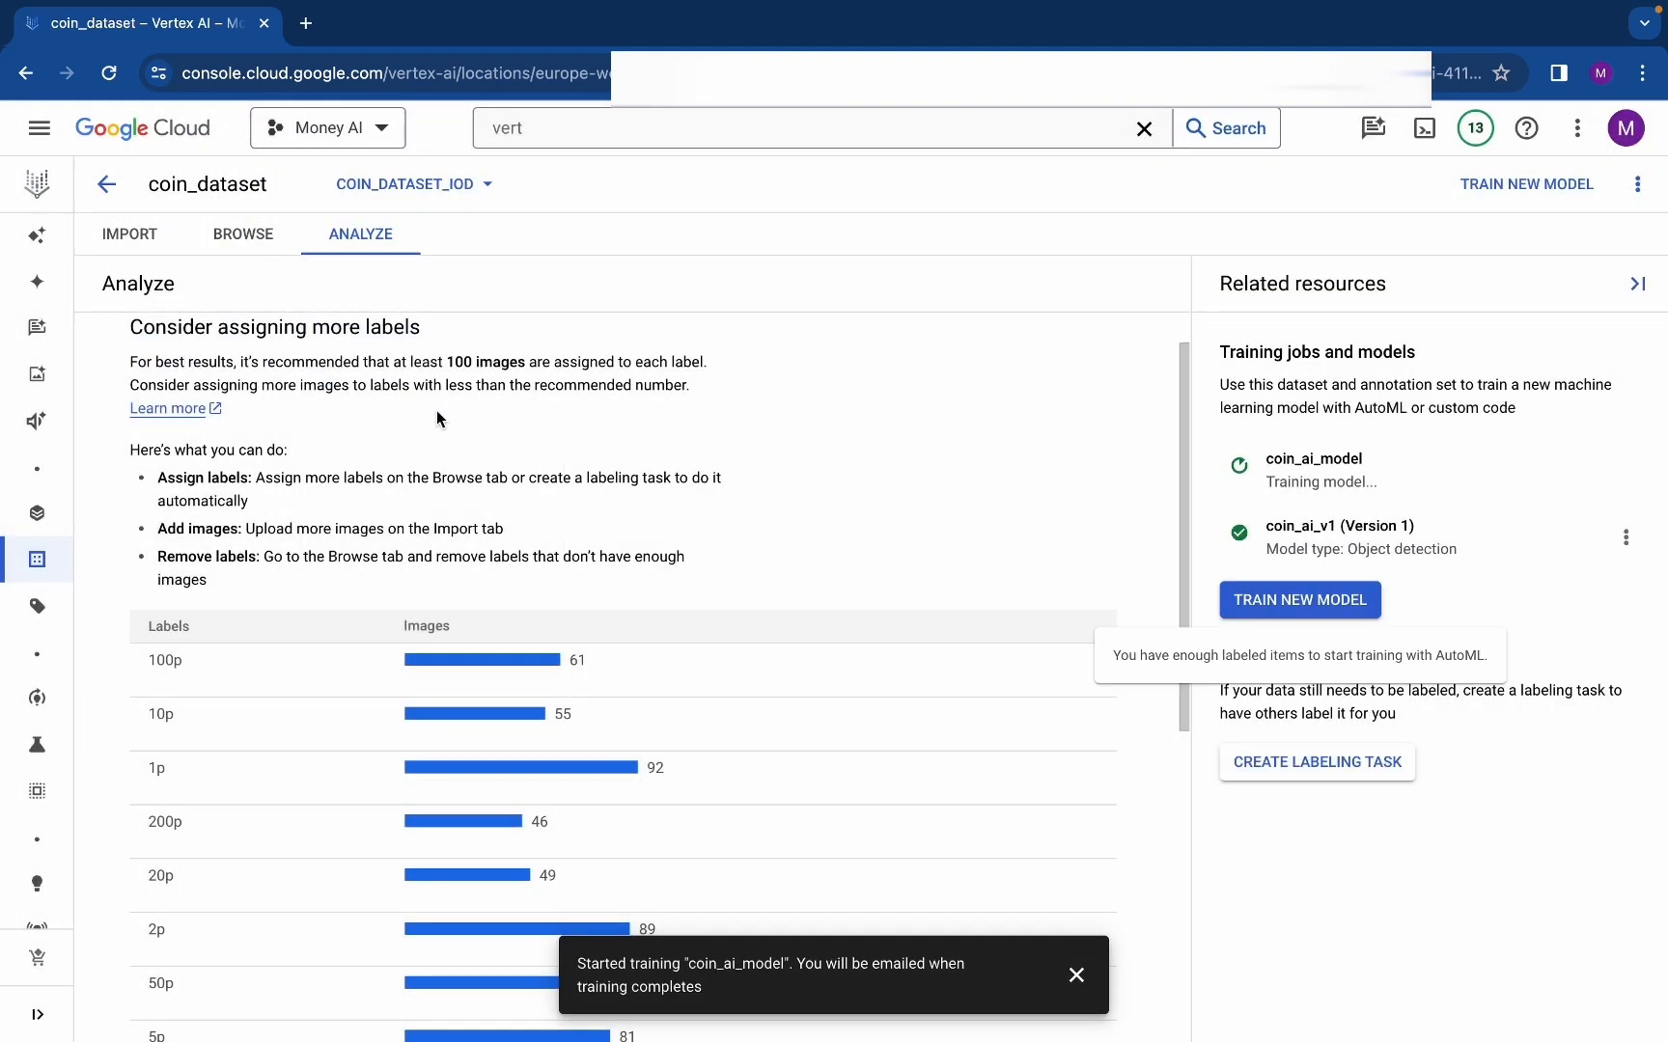